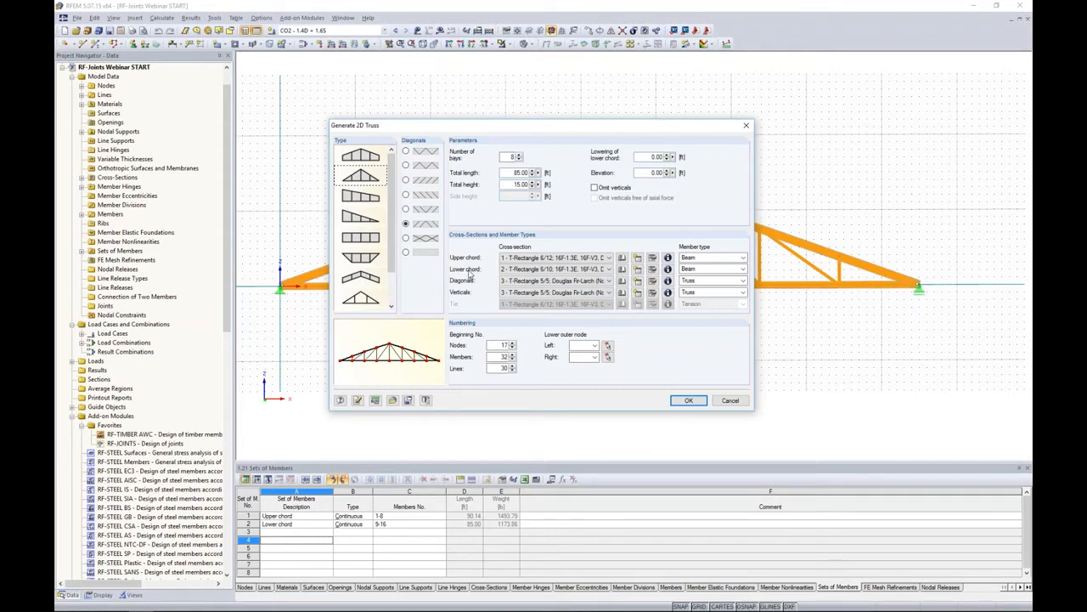
Review the cross-section properties of the truss generator's upper chord, lower chord and diagonals.
left_click(668, 259)
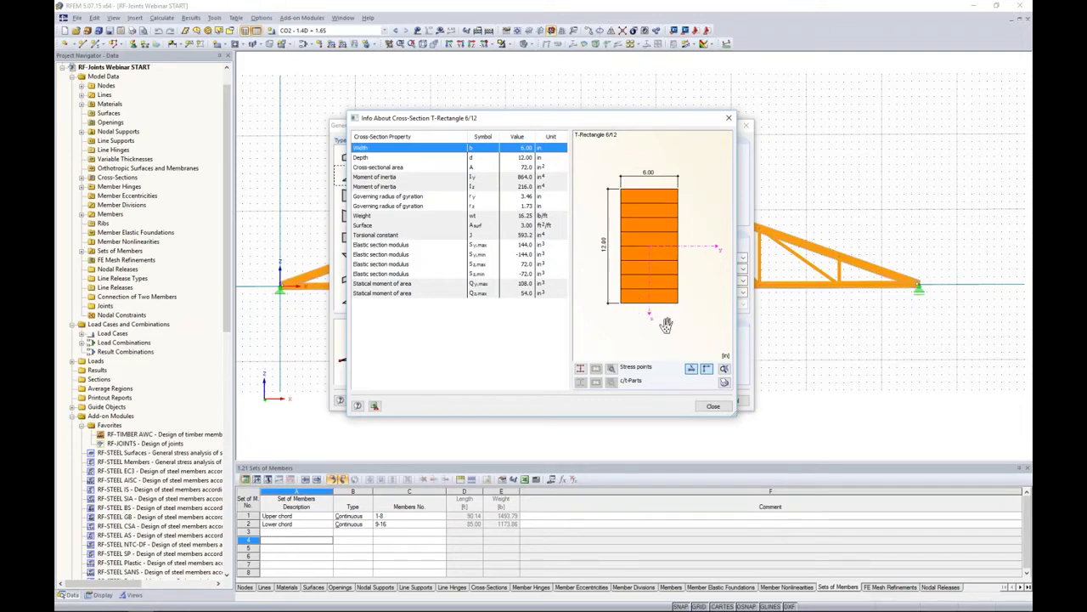
left_click(701, 406)
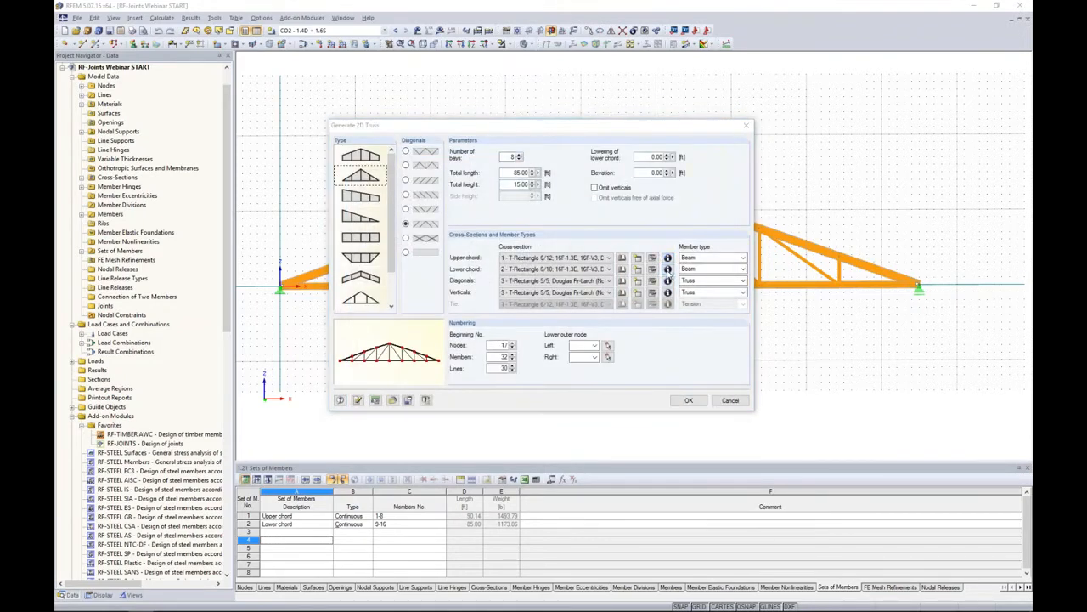
left_click(668, 269)
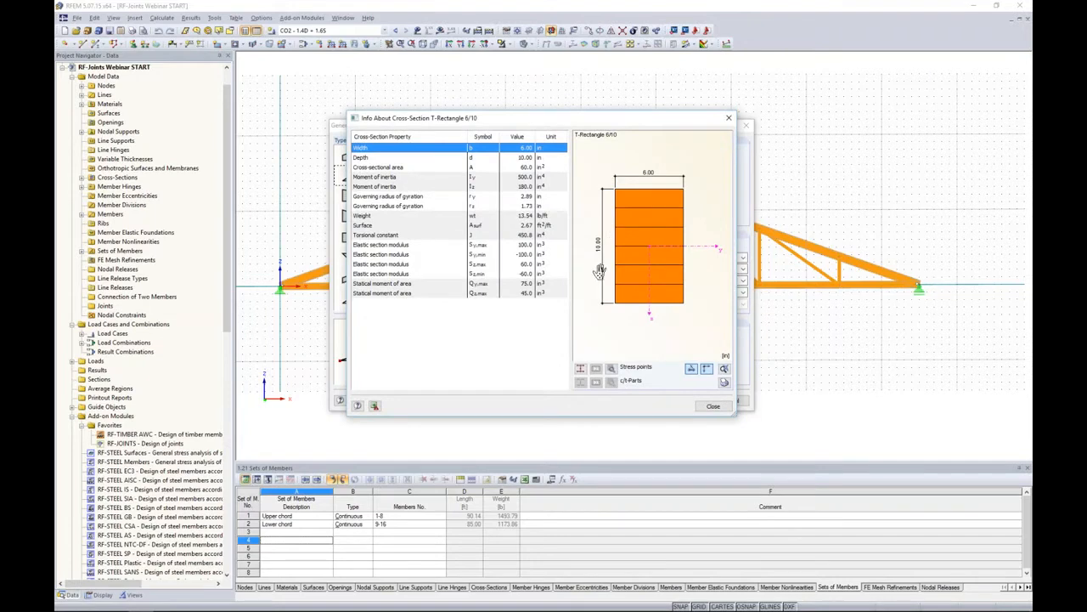
left_click(714, 406)
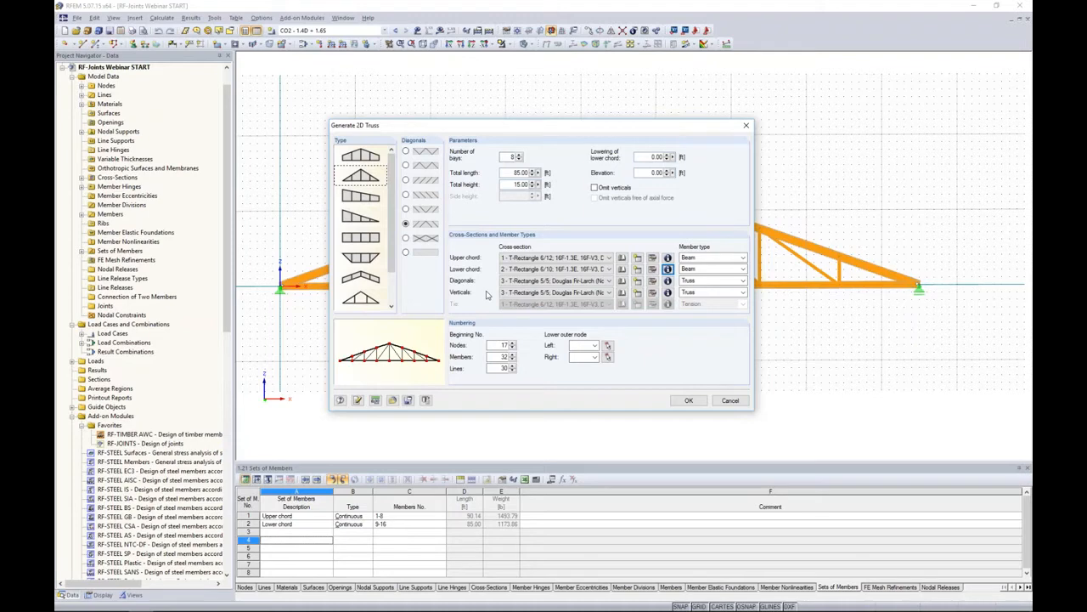
left_click(576, 282)
left_click(668, 287)
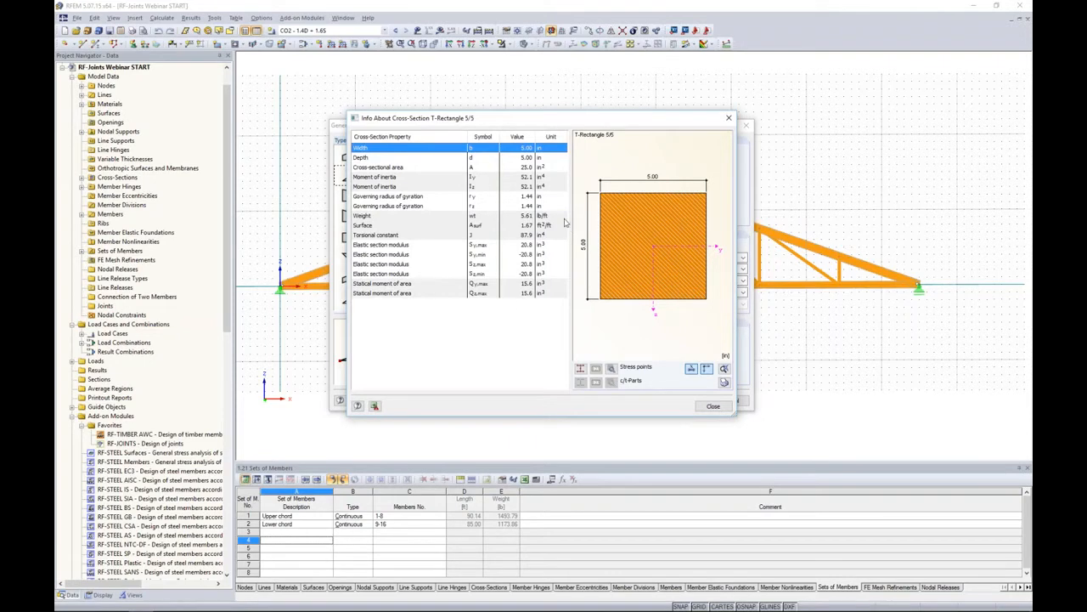
left_click(712, 406)
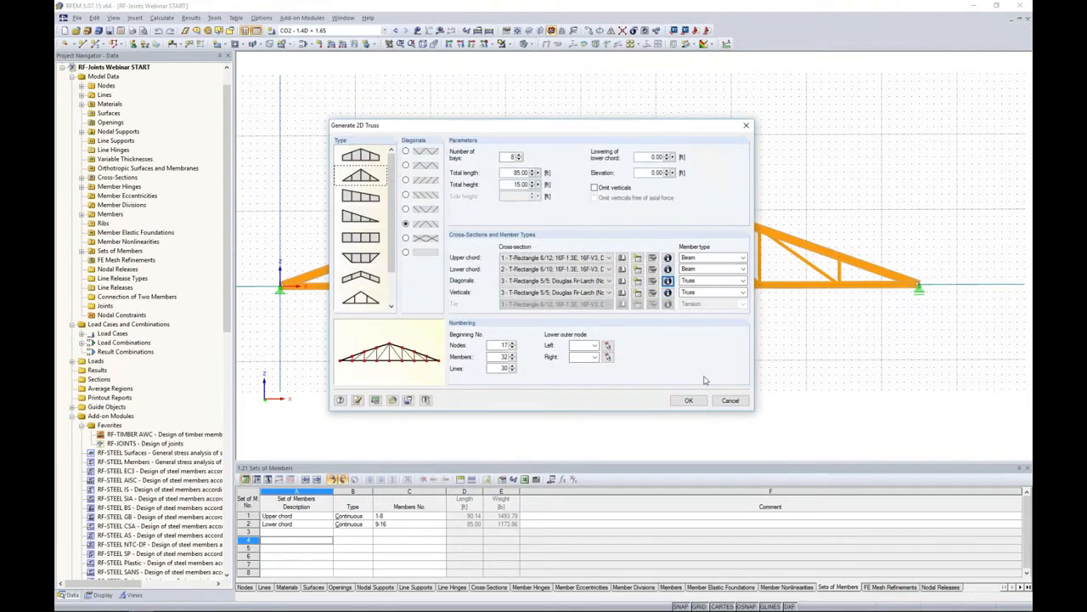
Check the member type options for the diagonals, keep Truss, and leave the 2D truss generator without generating anything.
left_click(712, 282)
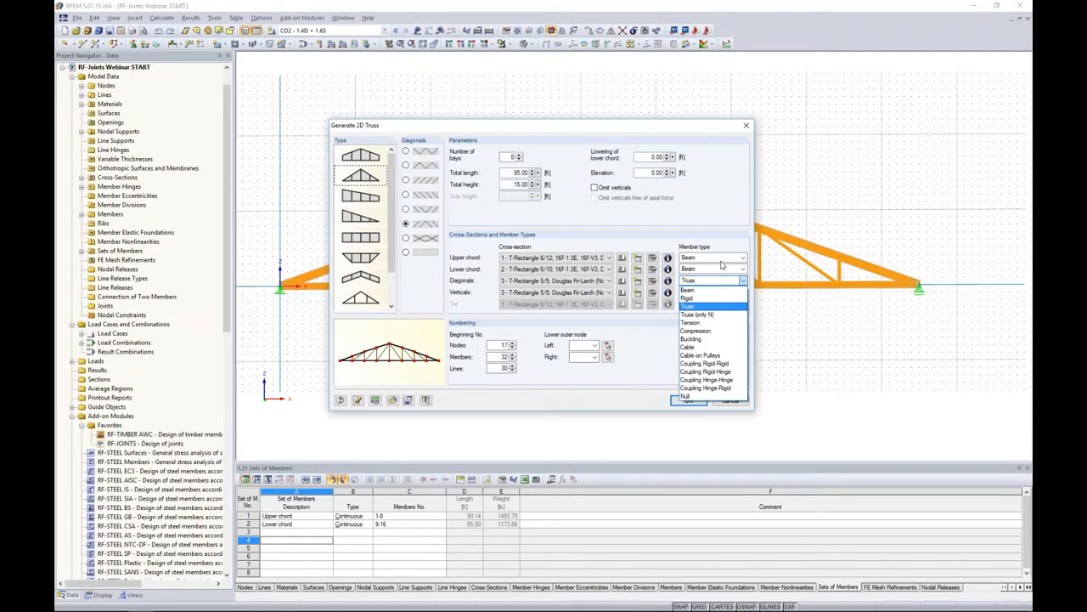
left_click(707, 308)
left_click_drag(704, 129, 704, 324)
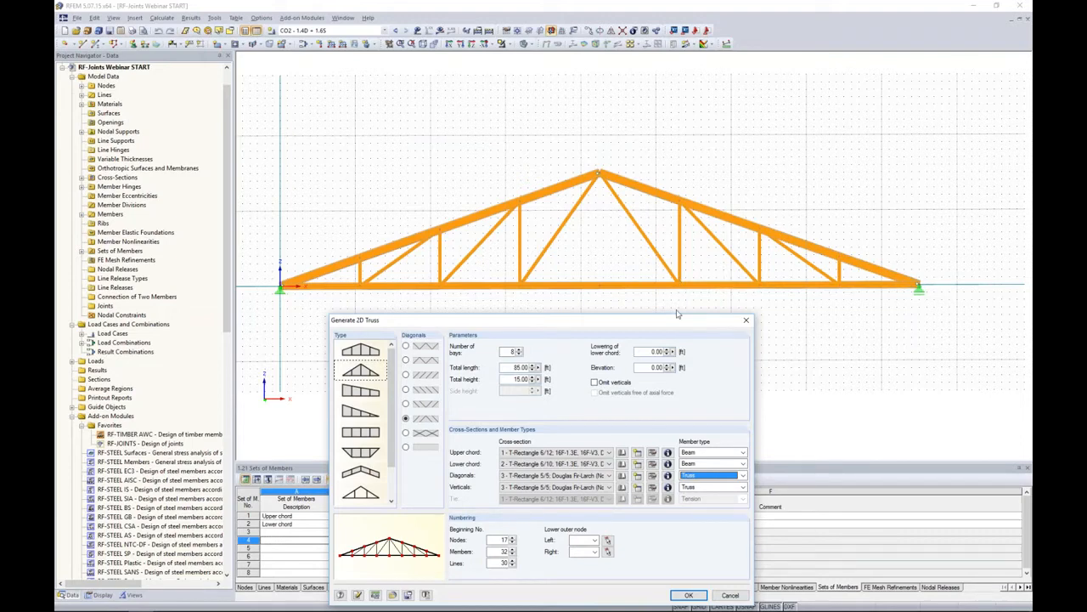
left_click_drag(677, 322, 678, 154)
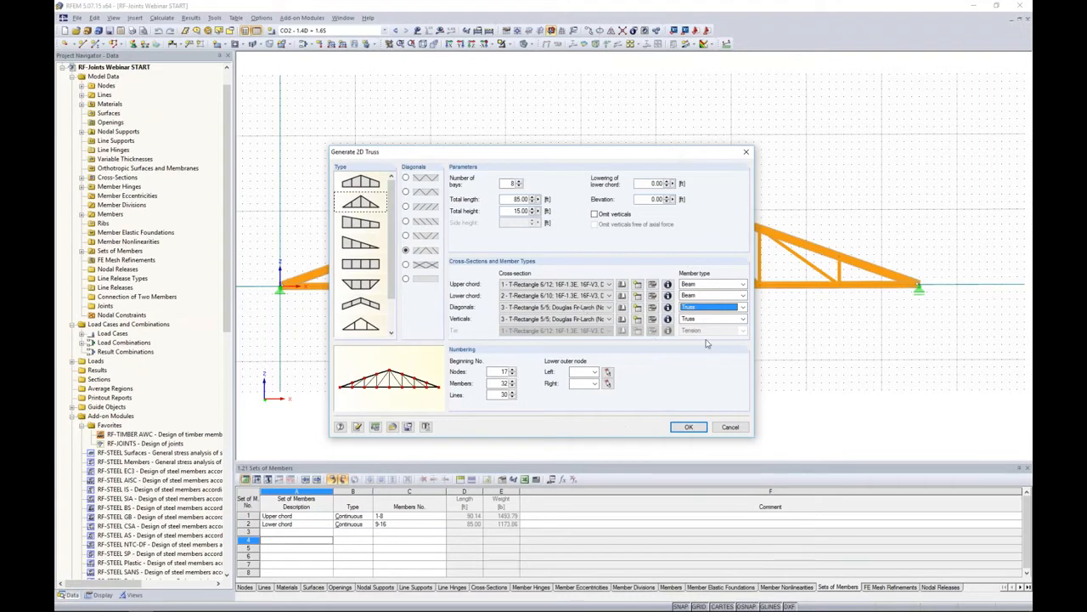
left_click(743, 429)
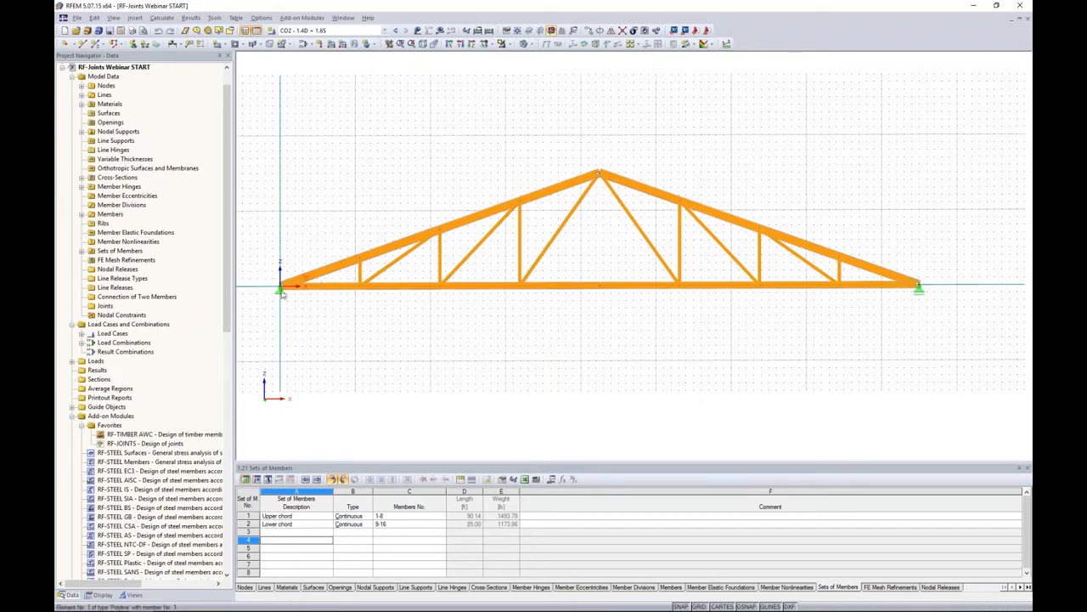
Inspect the end hinge's release conditions on the upper chord member just before the ridge, leaving the hinge and member unmodified.
double_click(586, 181)
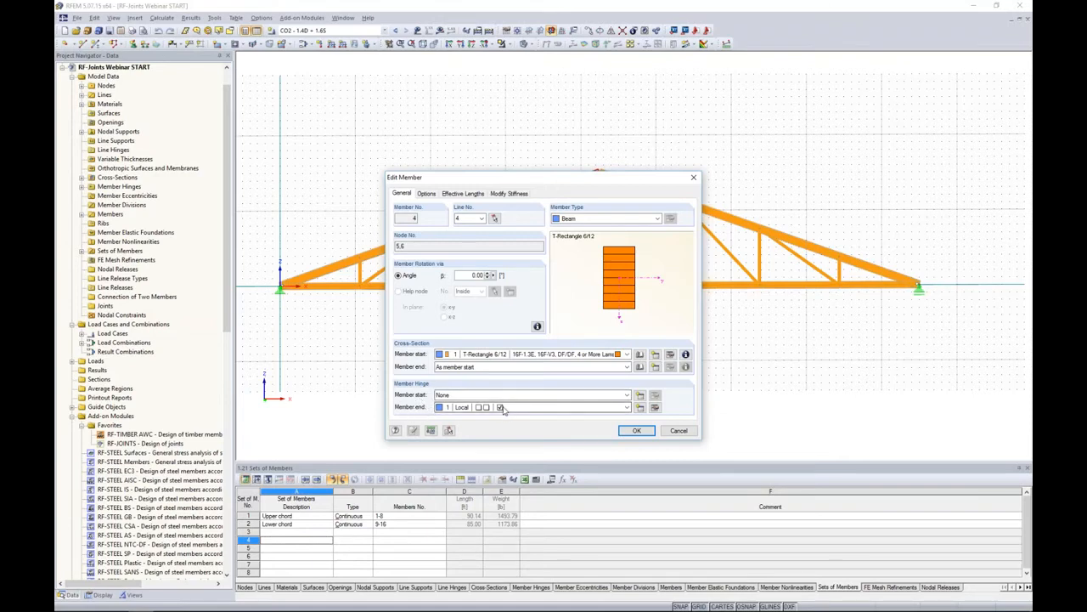
left_click(505, 409)
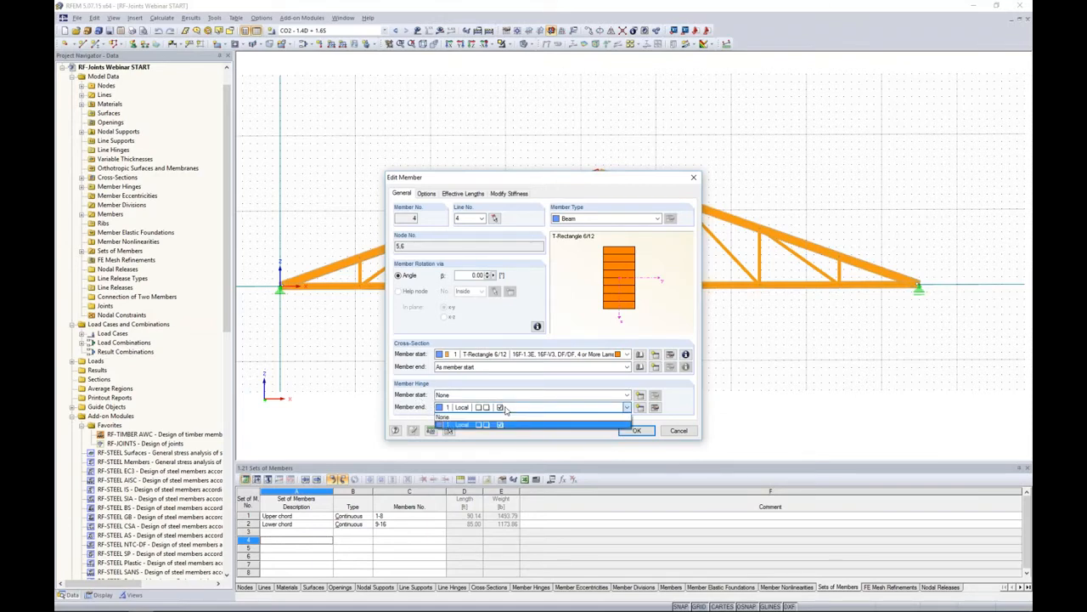
left_click(656, 409)
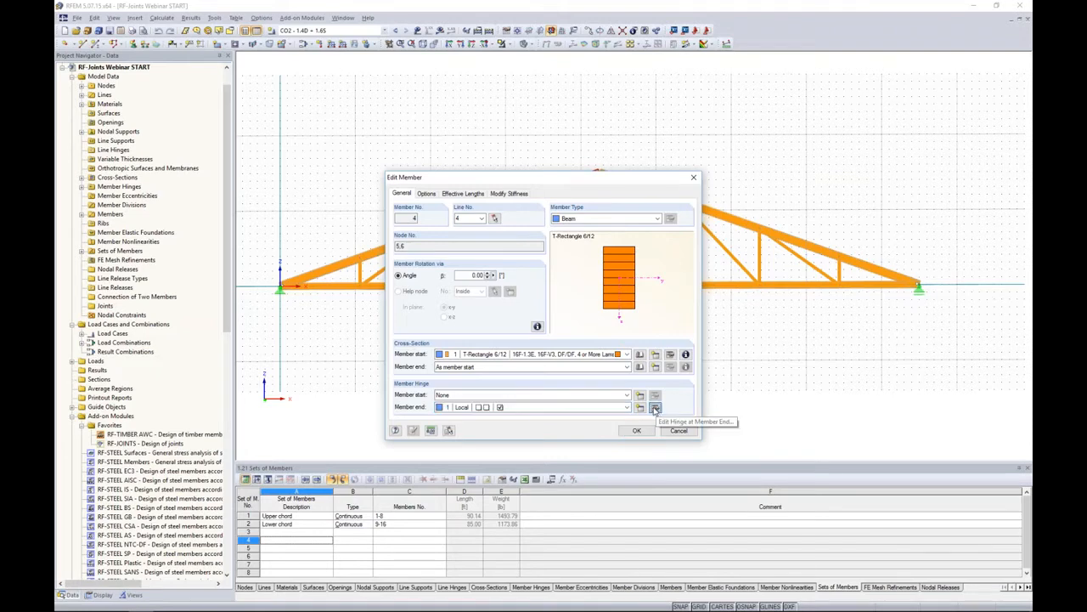
left_click(656, 409)
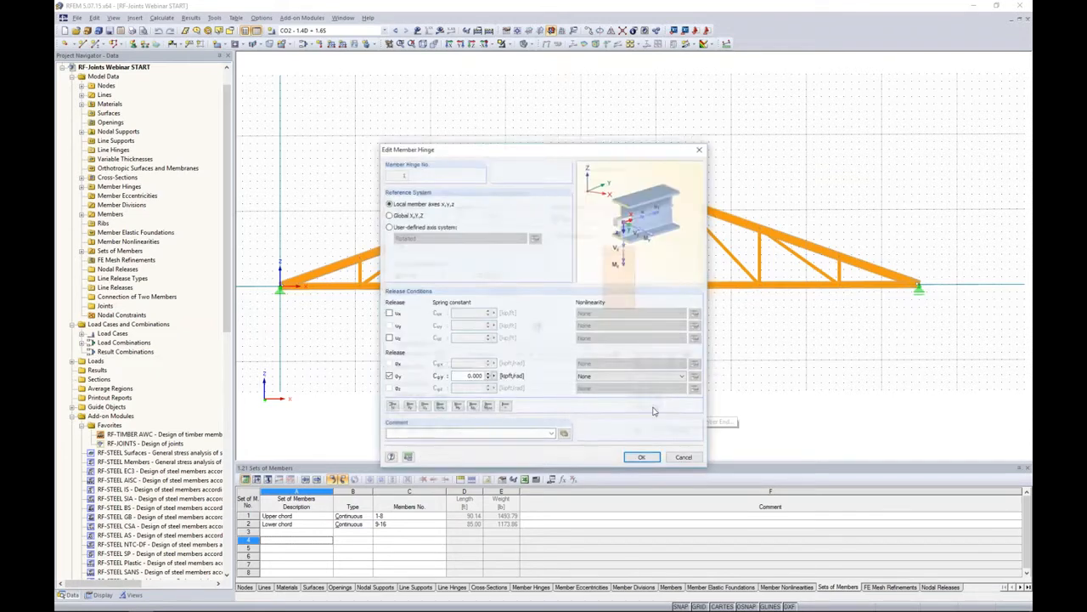
left_click(683, 458)
left_click(679, 431)
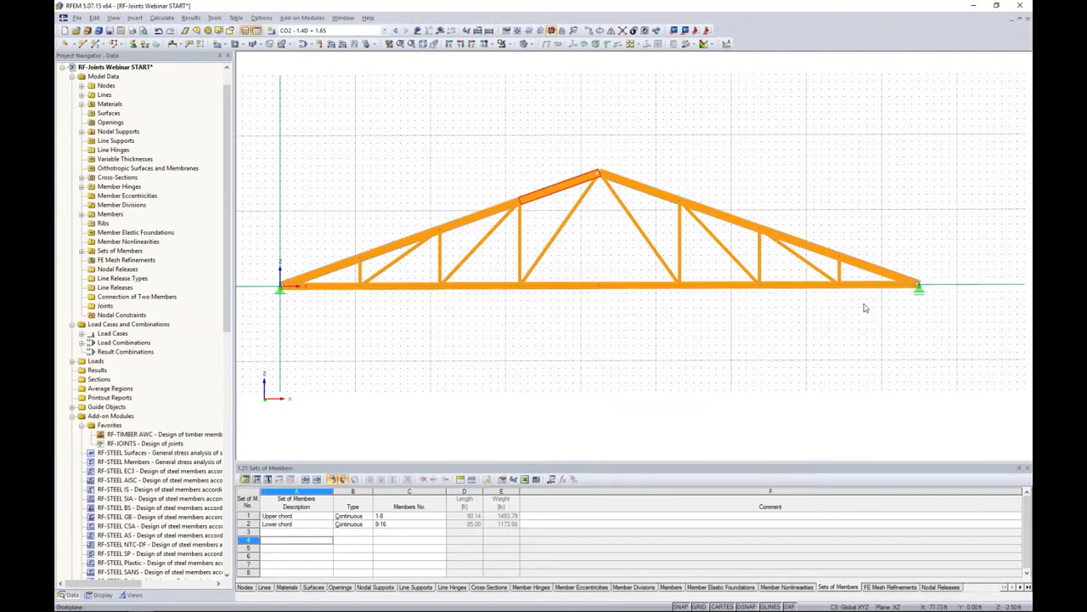
Display the loads on the truss for LC1 Dead Load, followed by LC2 Snow Load.
left_click(383, 30)
left_click(378, 41)
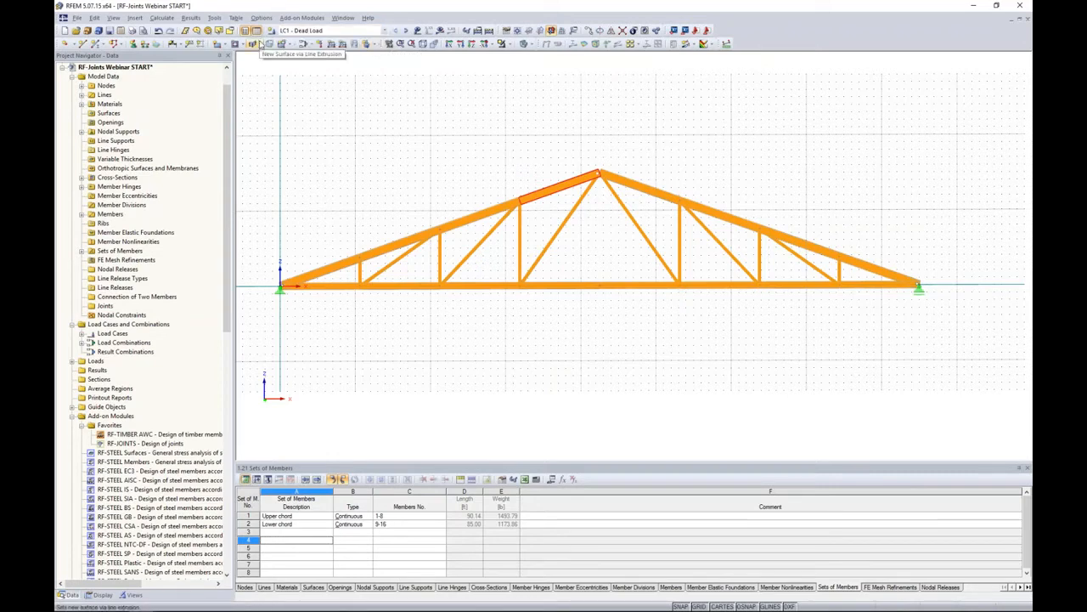
left_click(305, 34)
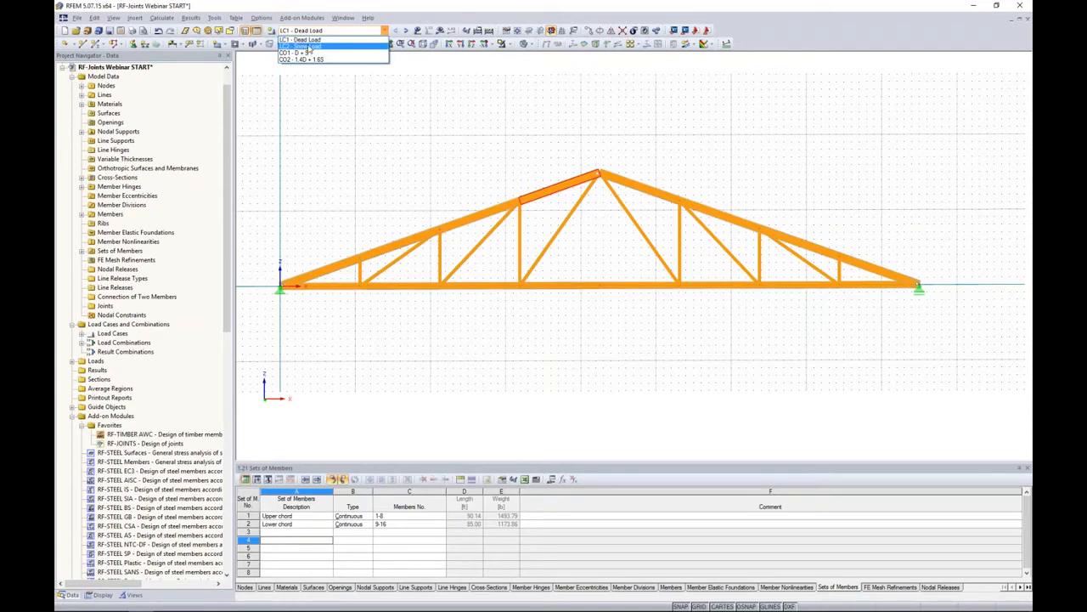
left_click(310, 40)
left_click(417, 31)
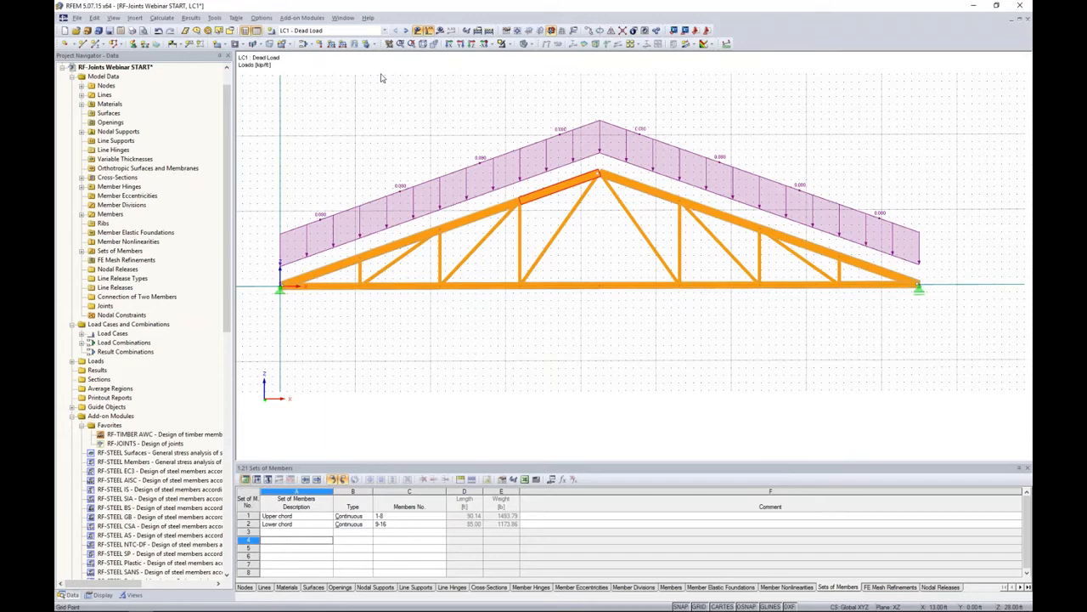
left_click(406, 31)
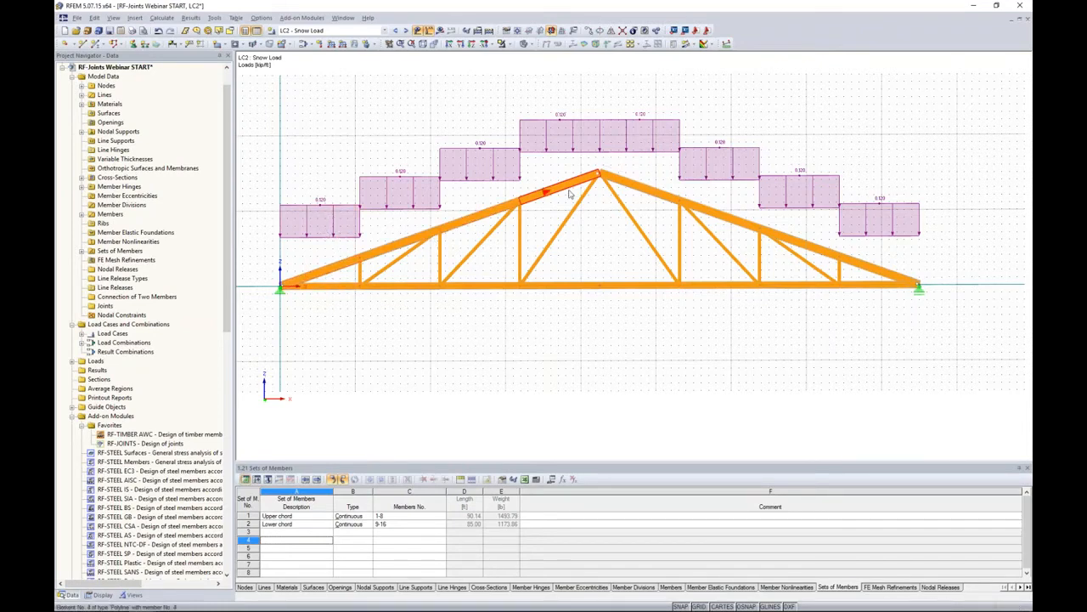
Review the load case factors in load combinations CO1 and CO2 and leave the combination settings without saving edits.
left_click(384, 31)
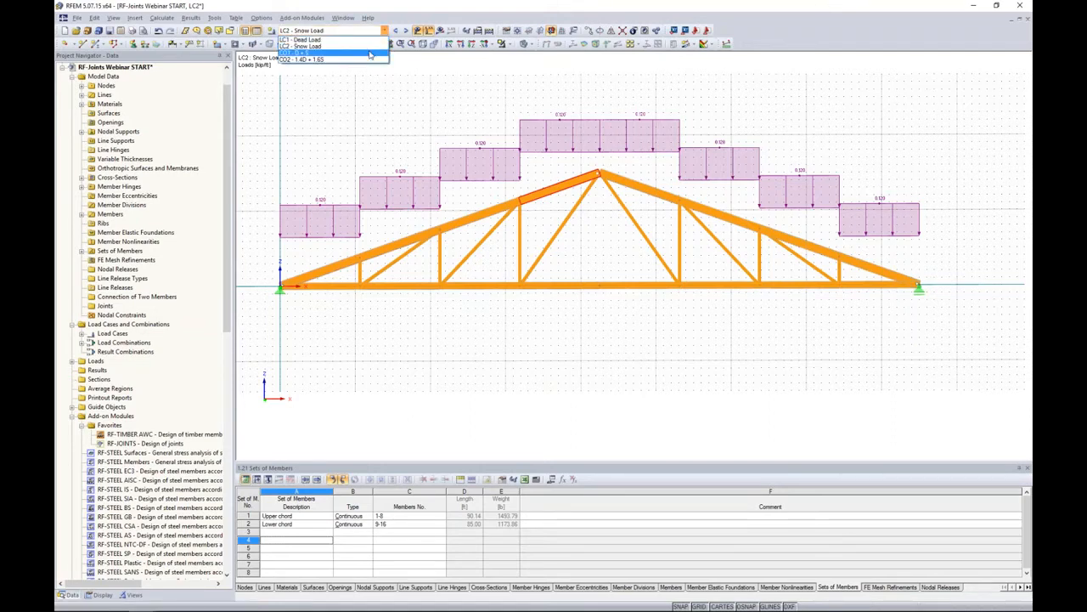
left_click(303, 46)
left_click(304, 45)
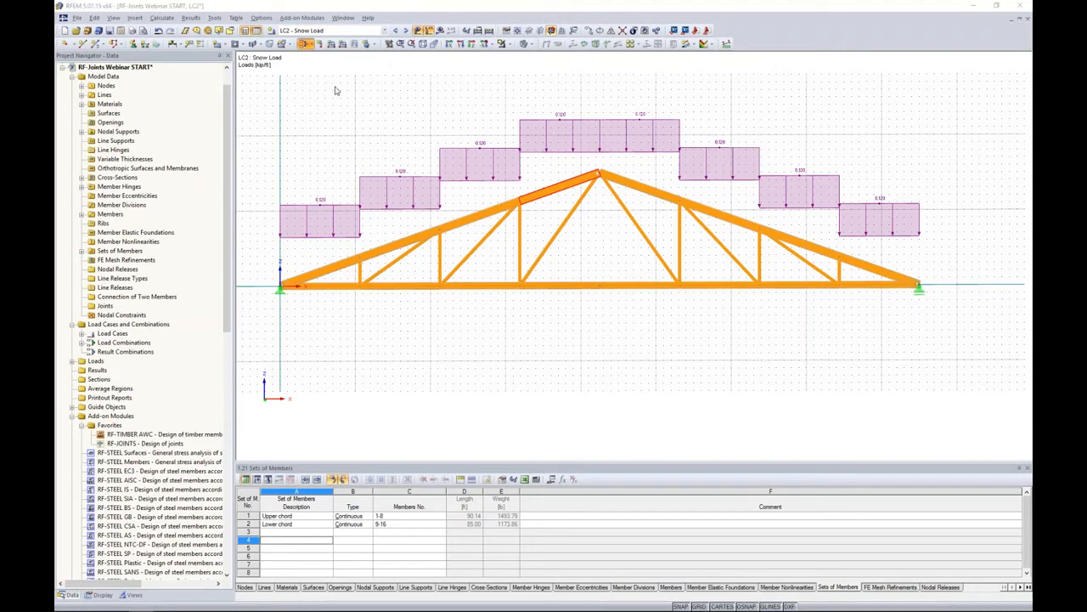
left_click(360, 149)
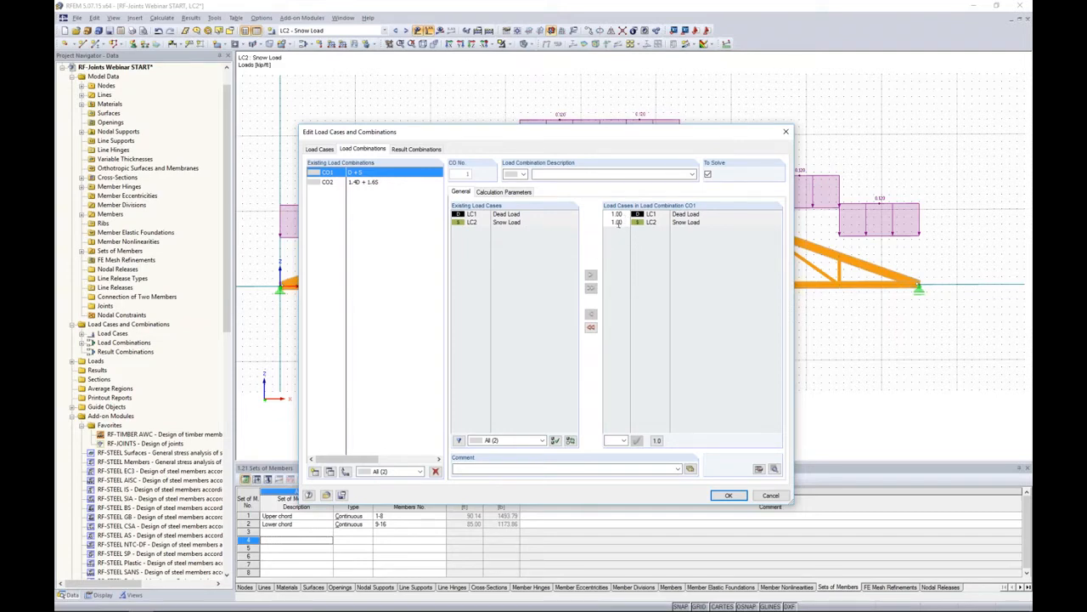
left_click(375, 183)
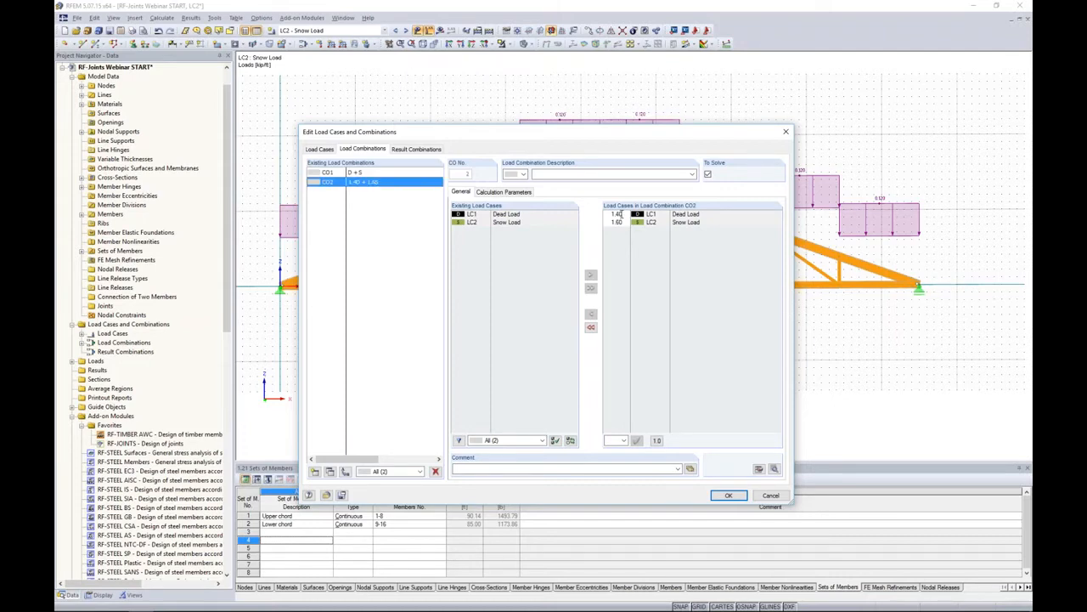
left_click(621, 214)
left_click(626, 214)
left_click(653, 280)
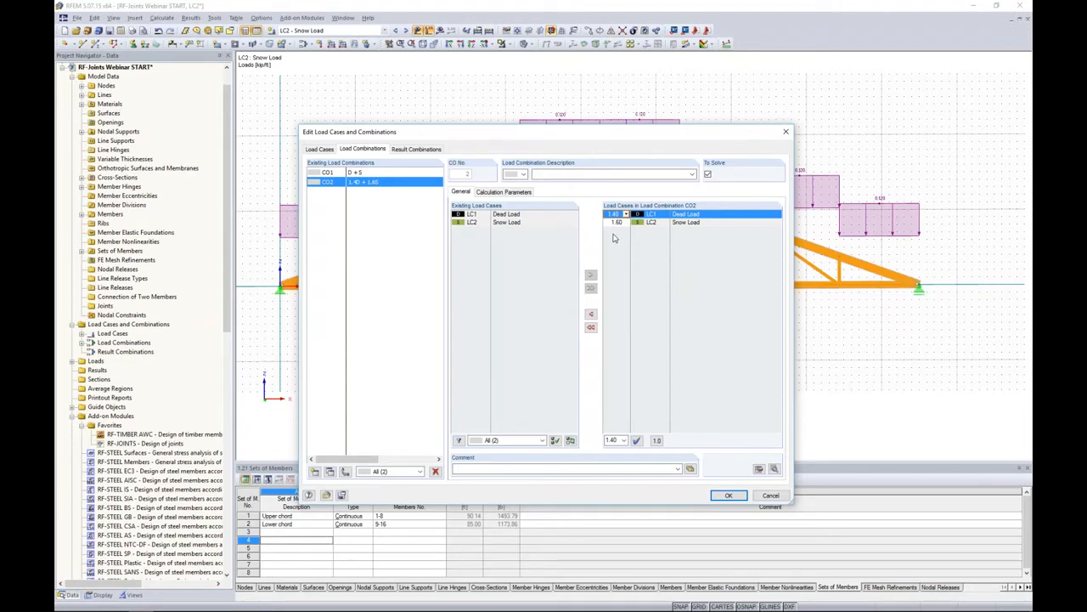
left_click(771, 495)
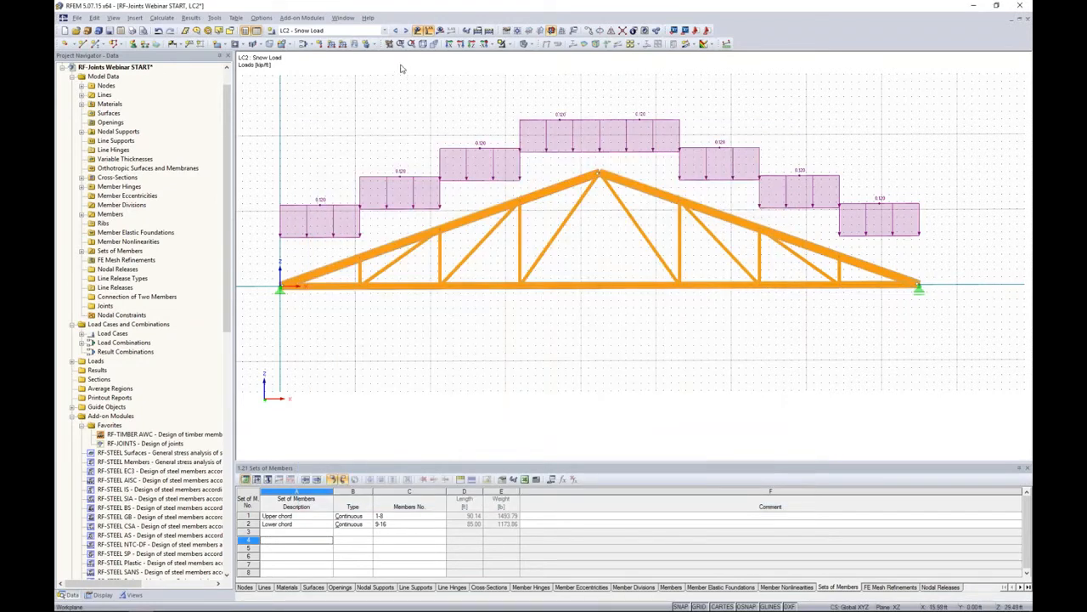
Calculate all results for the truss model and hide the load display.
left_click(384, 31)
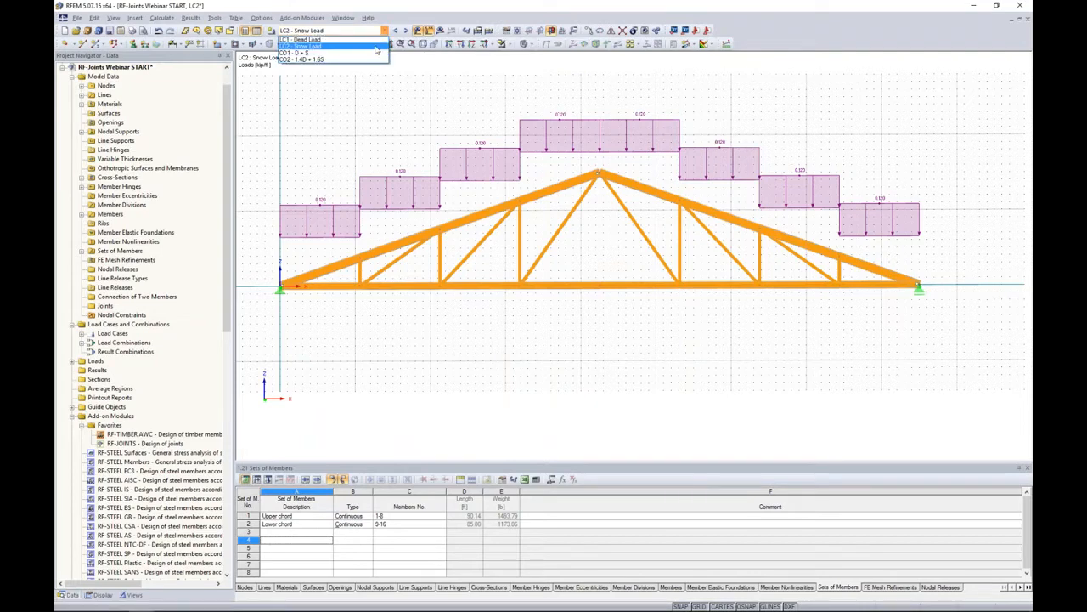
left_click(374, 61)
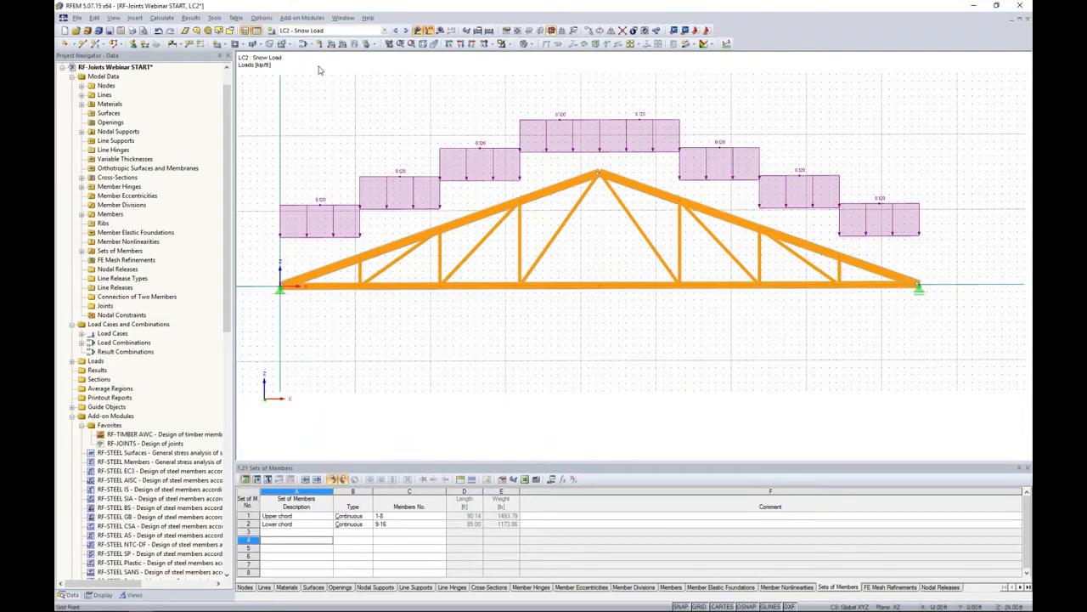
left_click(163, 18)
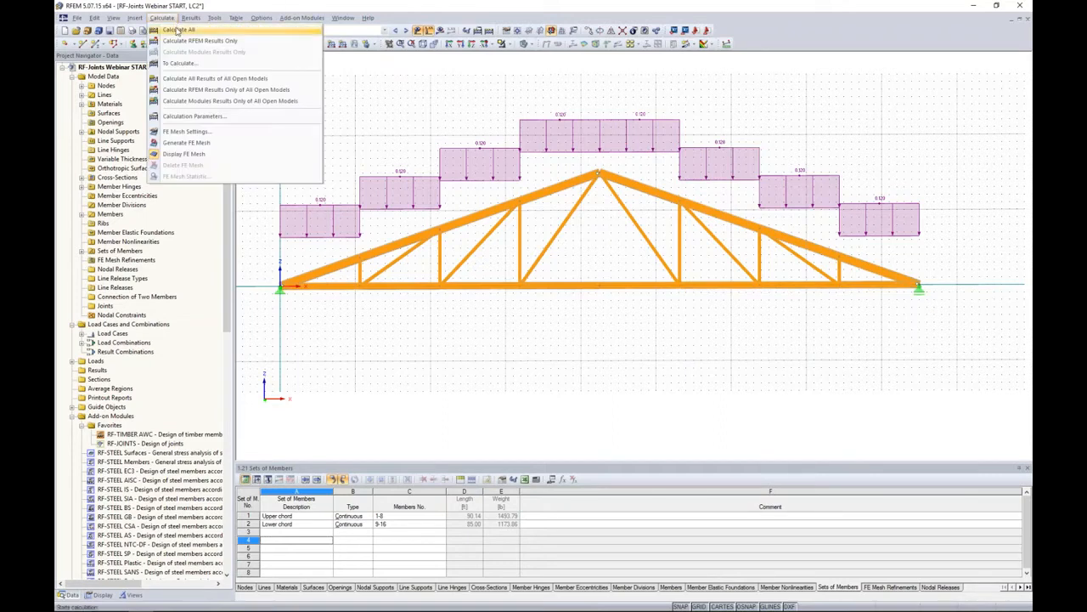
left_click(175, 31)
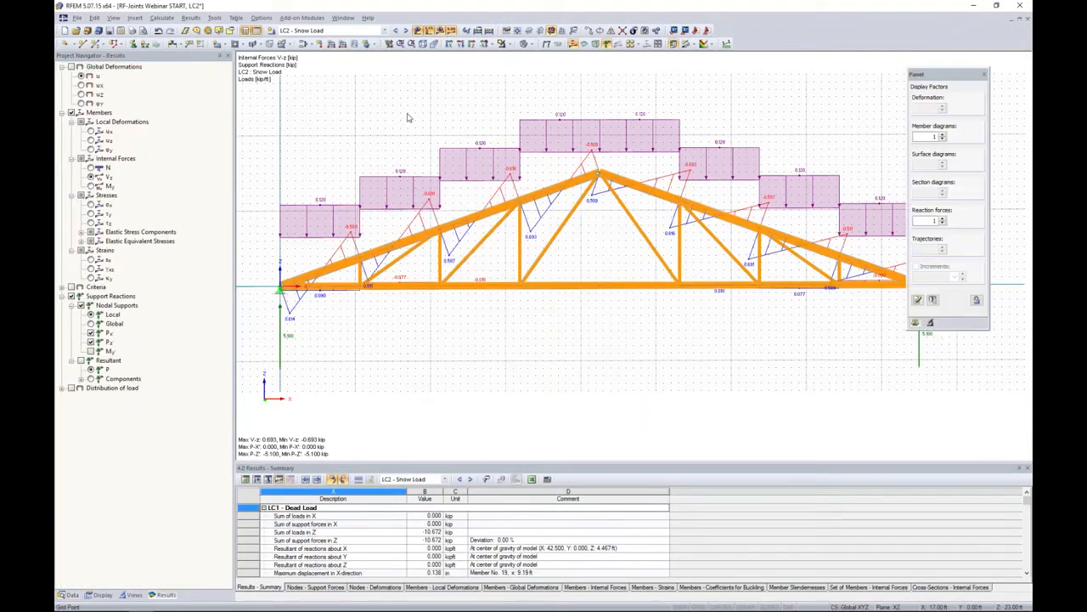
left_click(418, 30)
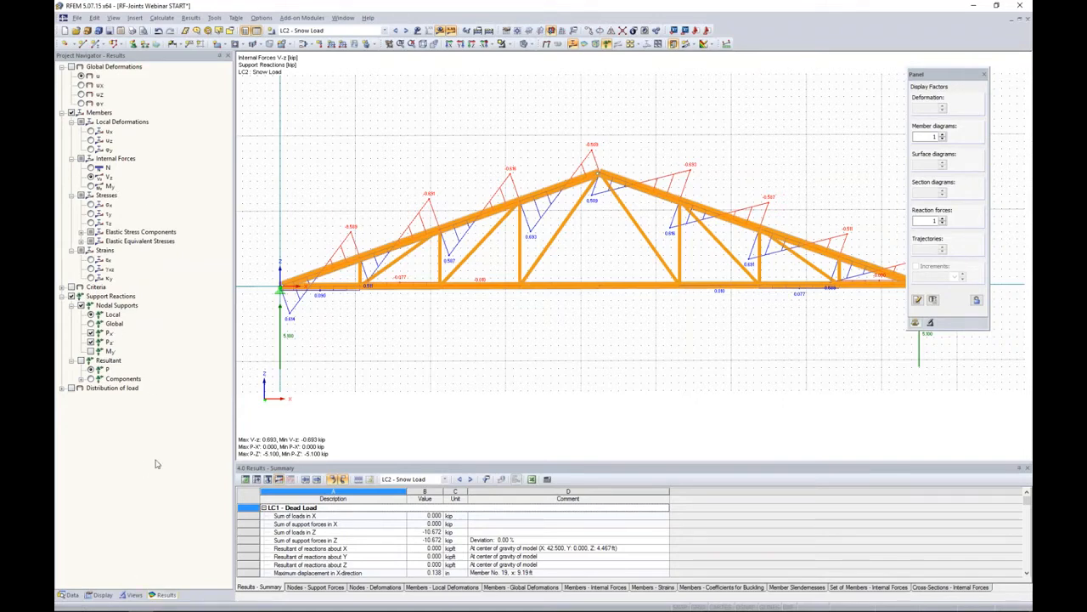
Show the truss's global deformations for the snow load and reduce the deformation display factor to 67.5.
left_click(71, 66)
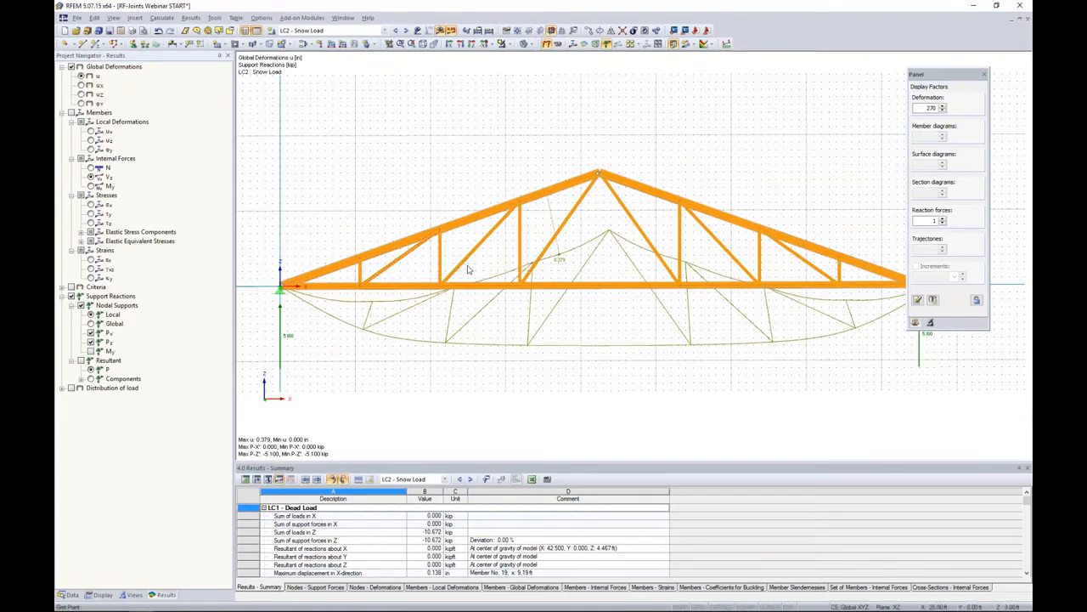
left_click(943, 111)
left_click(943, 111)
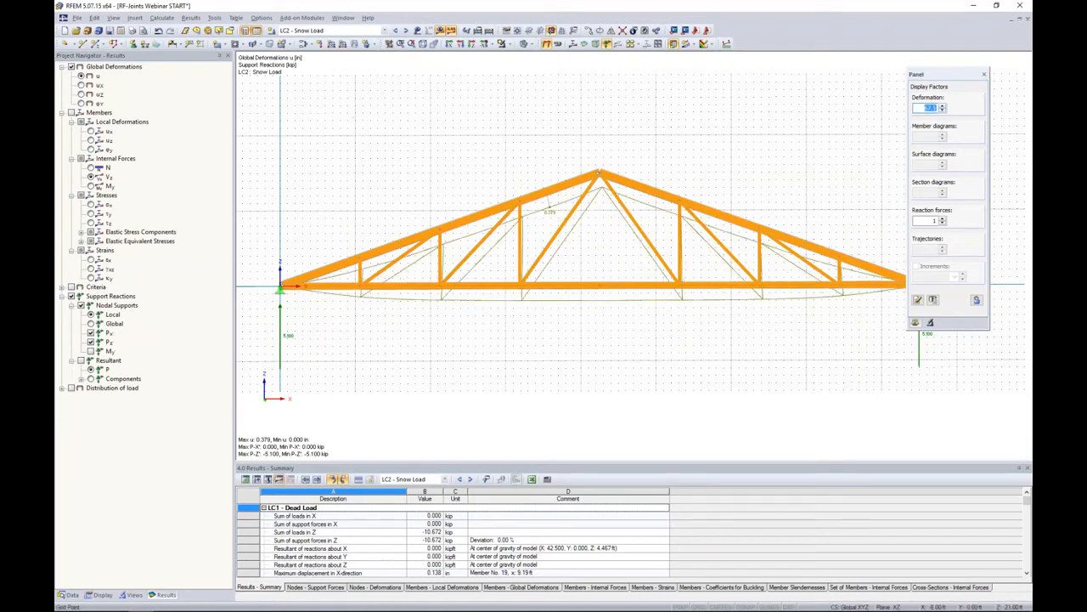
Switch to member results and view the axial force N diagram, followed by the shear force Vz diagram.
left_click(72, 113)
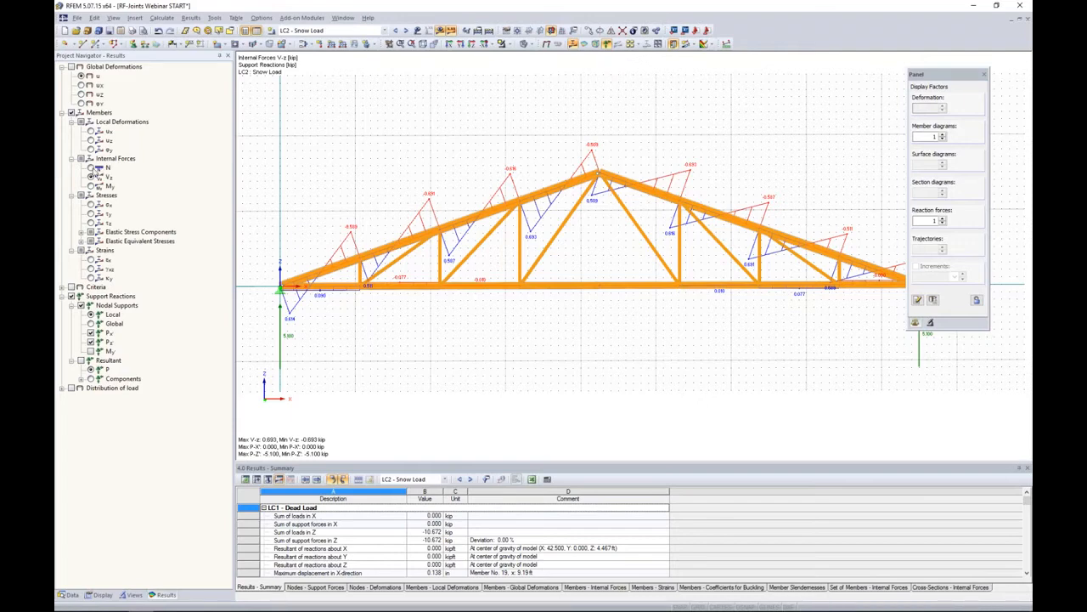
left_click(95, 171)
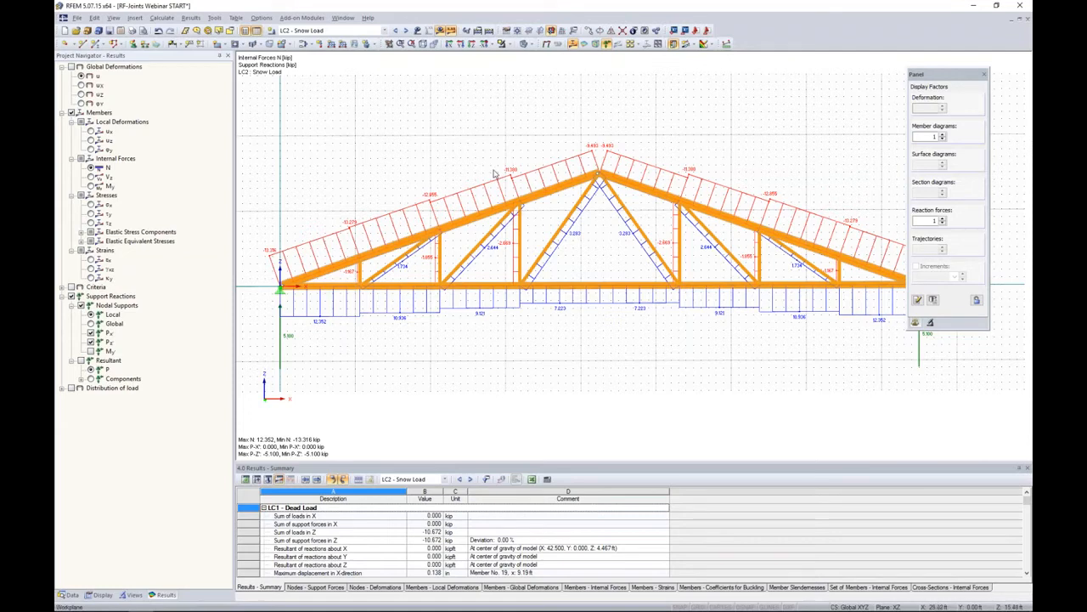
left_click(92, 177)
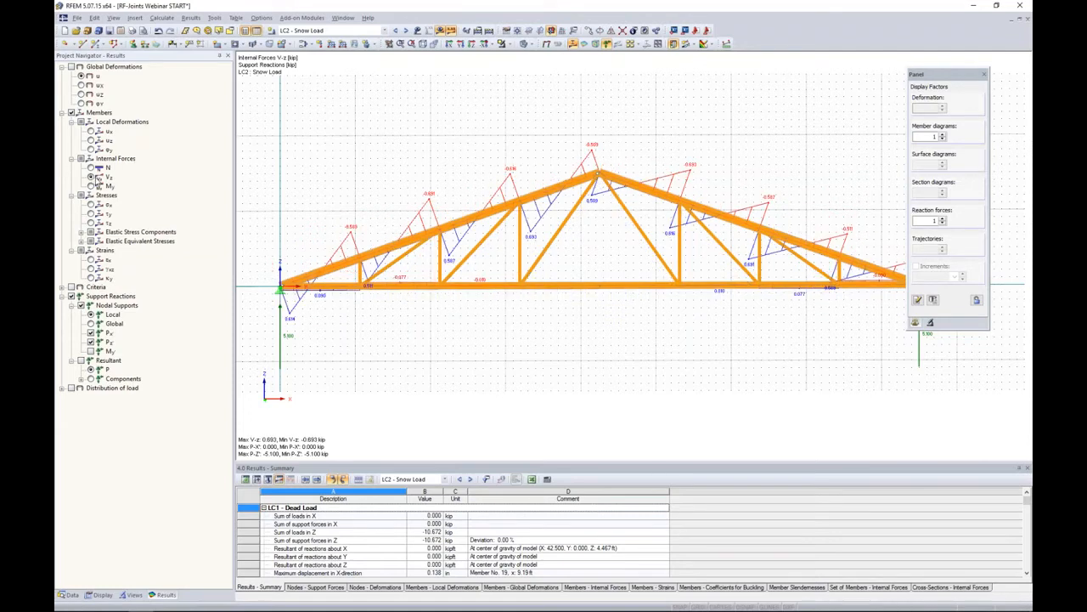
Adjust the member diagram factor back to 1, view the bending moment My diagram, and toggle the support reactions off and on.
left_click(944, 135)
left_click(944, 136)
left_click(943, 139)
left_click(943, 140)
left_click(91, 186)
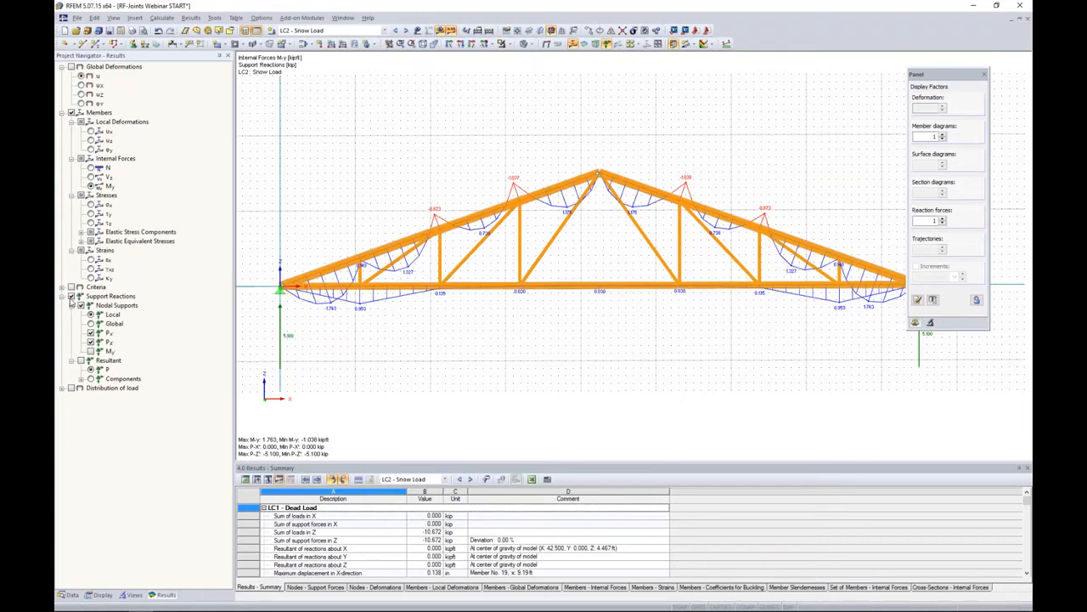
left_click(71, 297)
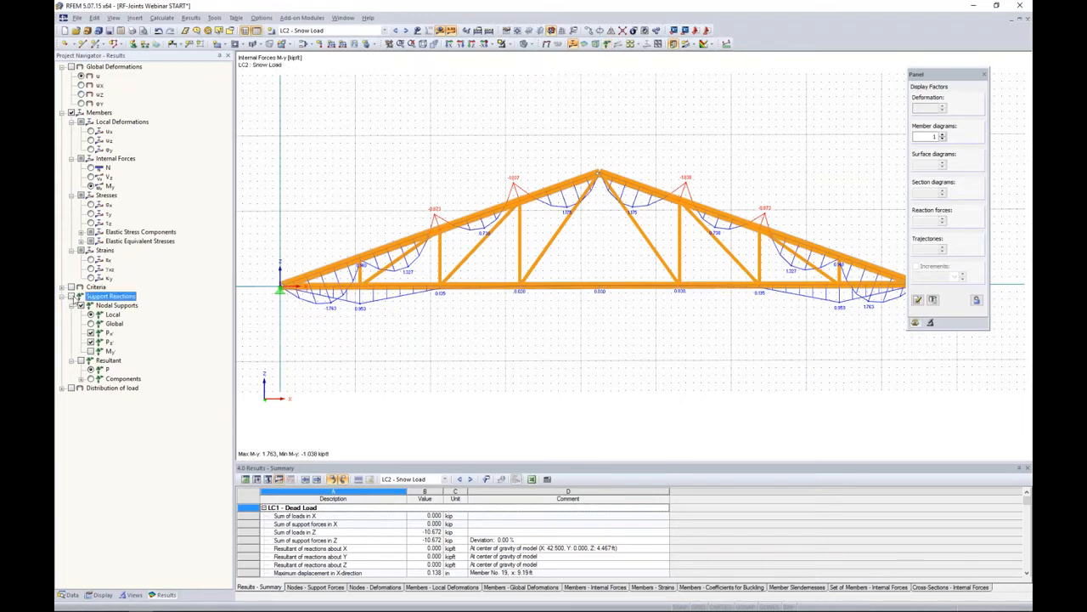
left_click(72, 296)
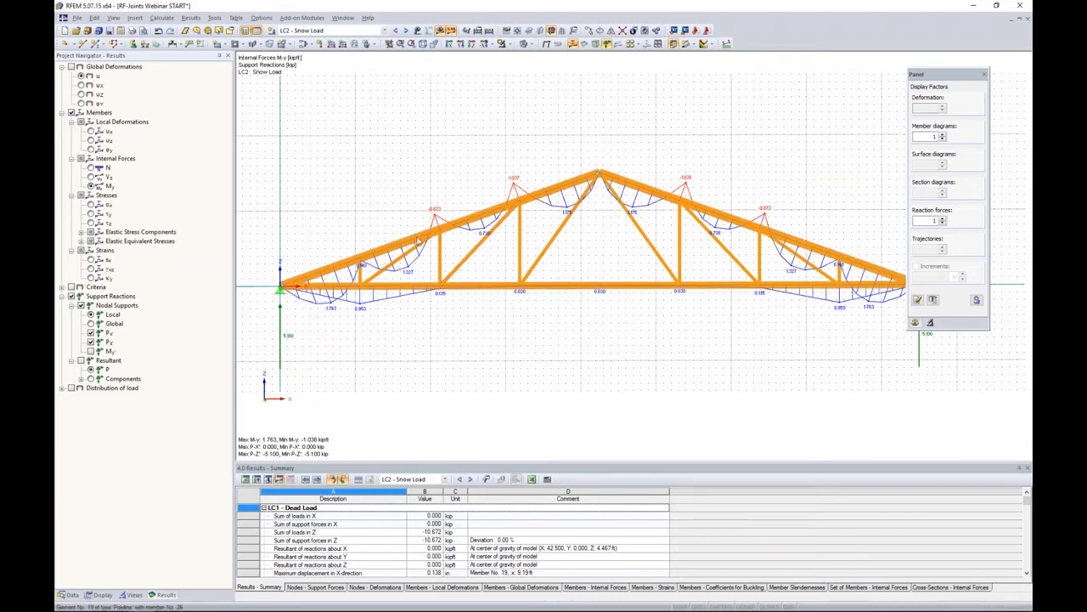
left_click(290, 20)
left_click(286, 19)
left_click(272, 21)
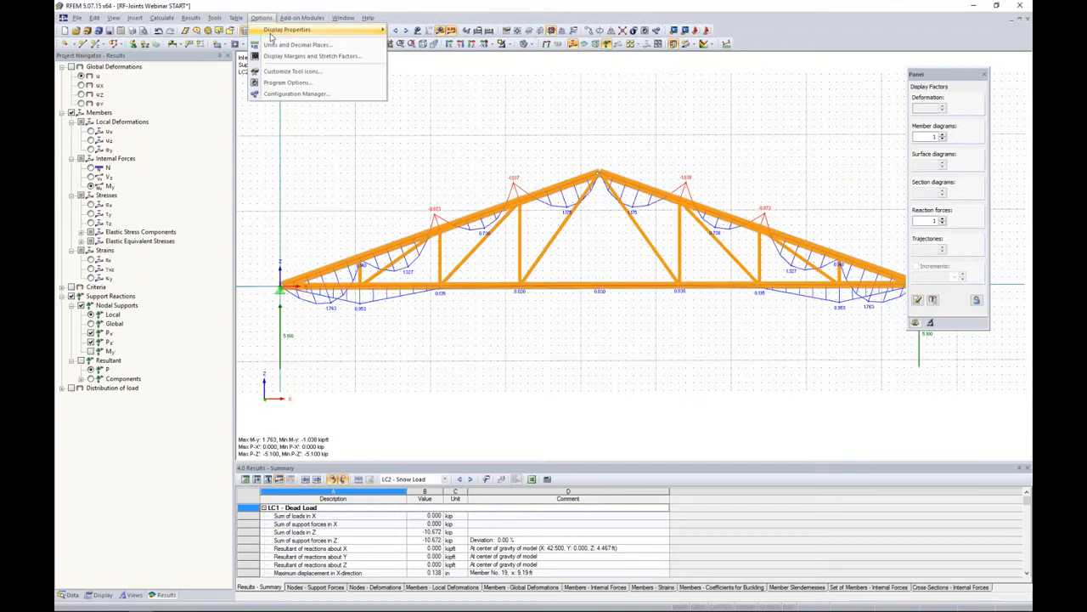
mouse_move(271, 32)
left_click(331, 185)
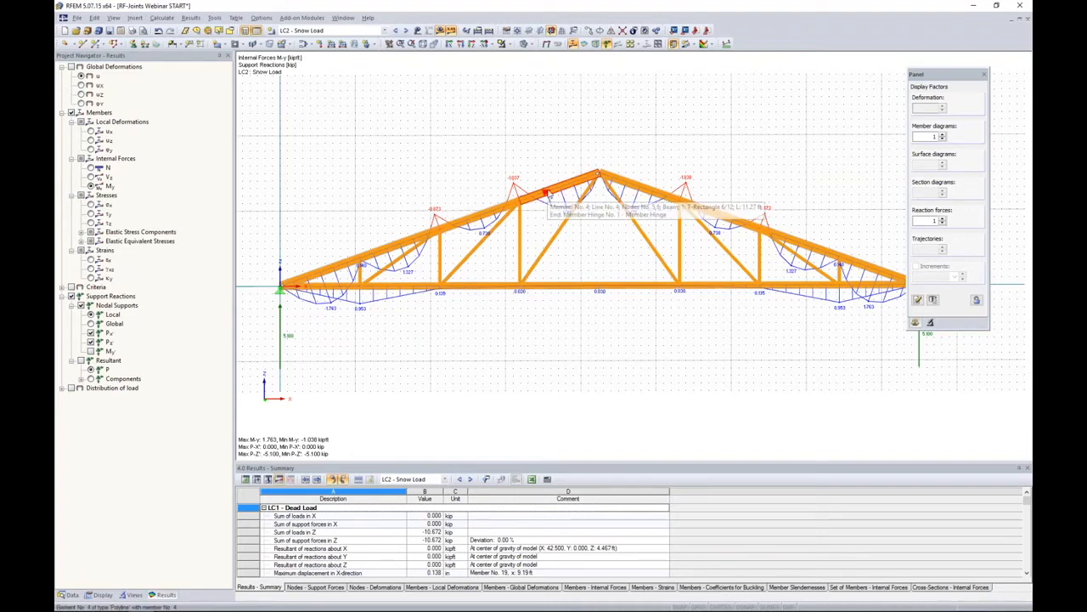
View the result diagrams of the upper chord member just before the ridge, adding the axial force N diagram, and close them.
right_click(547, 194)
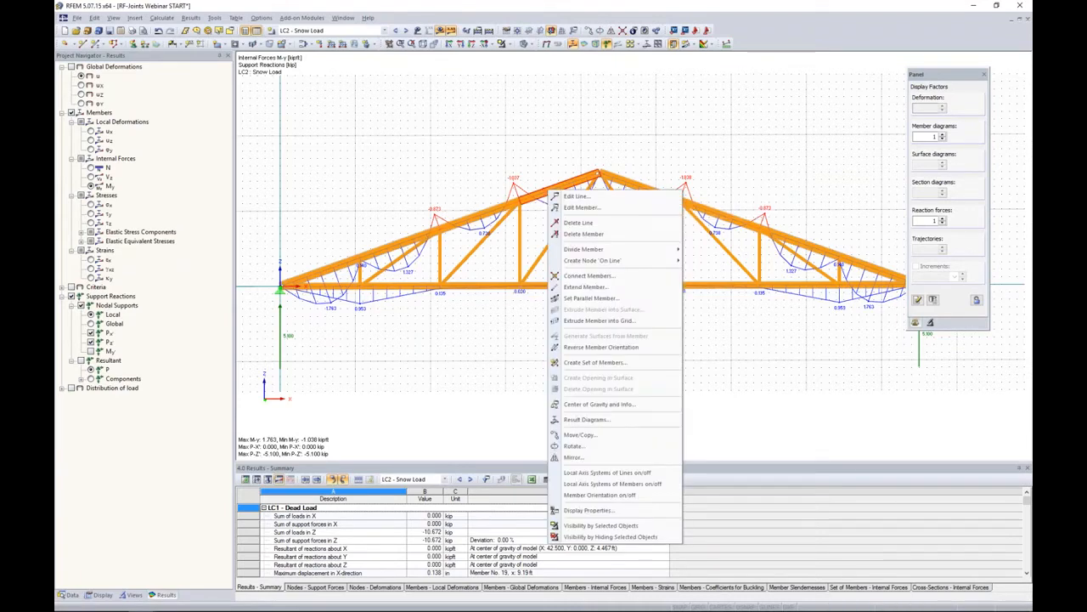
left_click(573, 422)
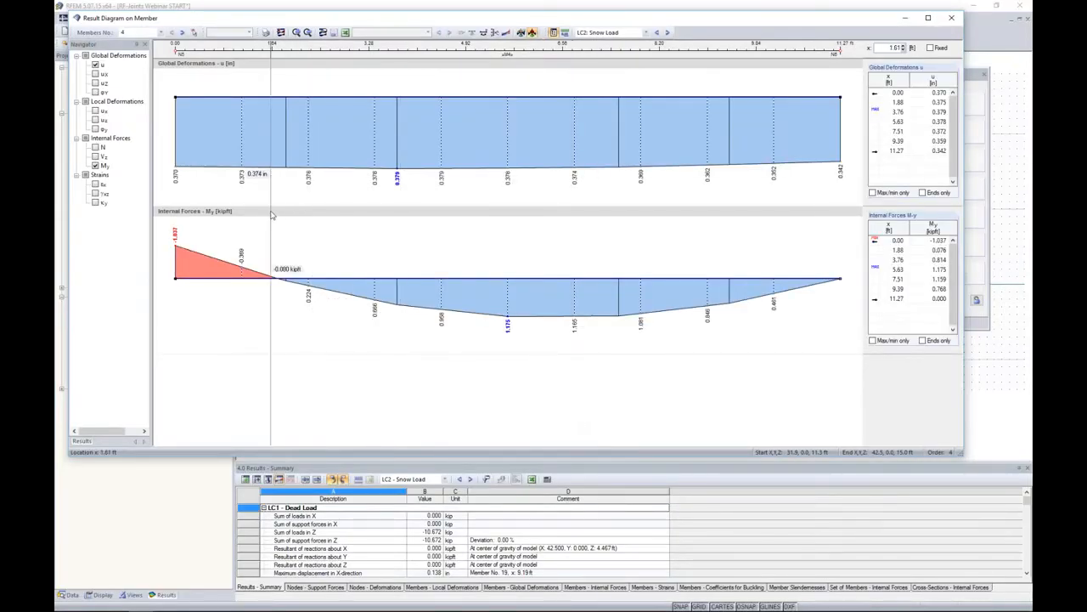
left_click(95, 148)
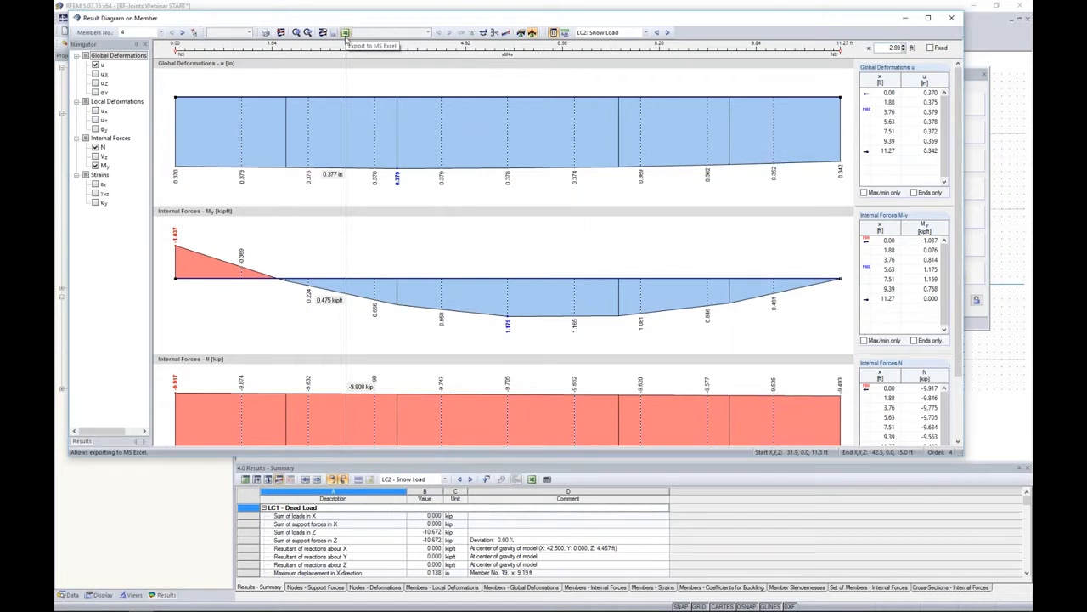
left_click(954, 18)
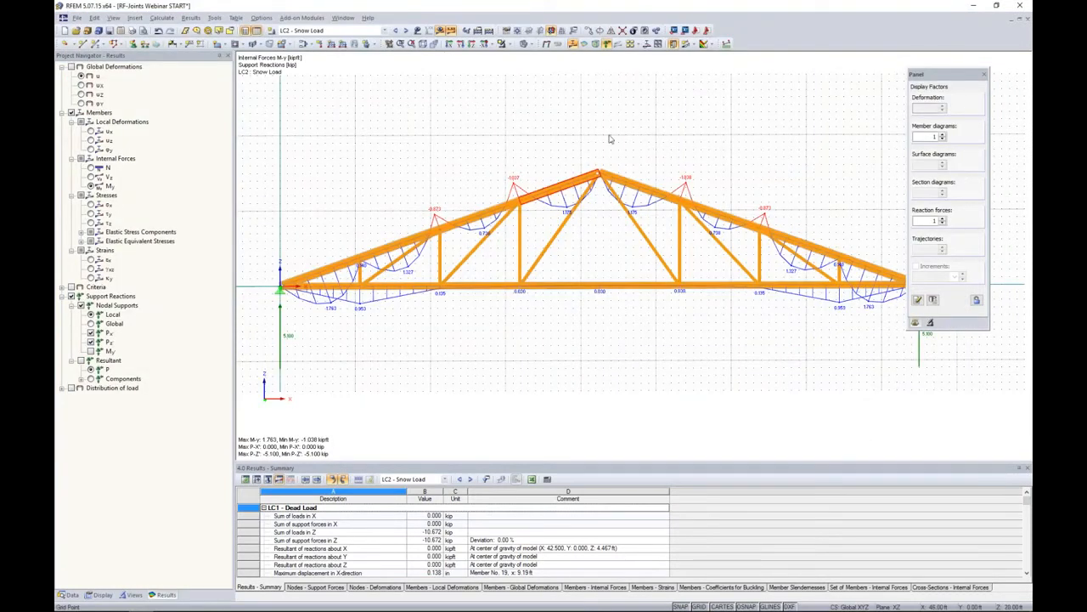
Turn on the display of the snow loads and hide the calculated results on the truss.
left_click(418, 31)
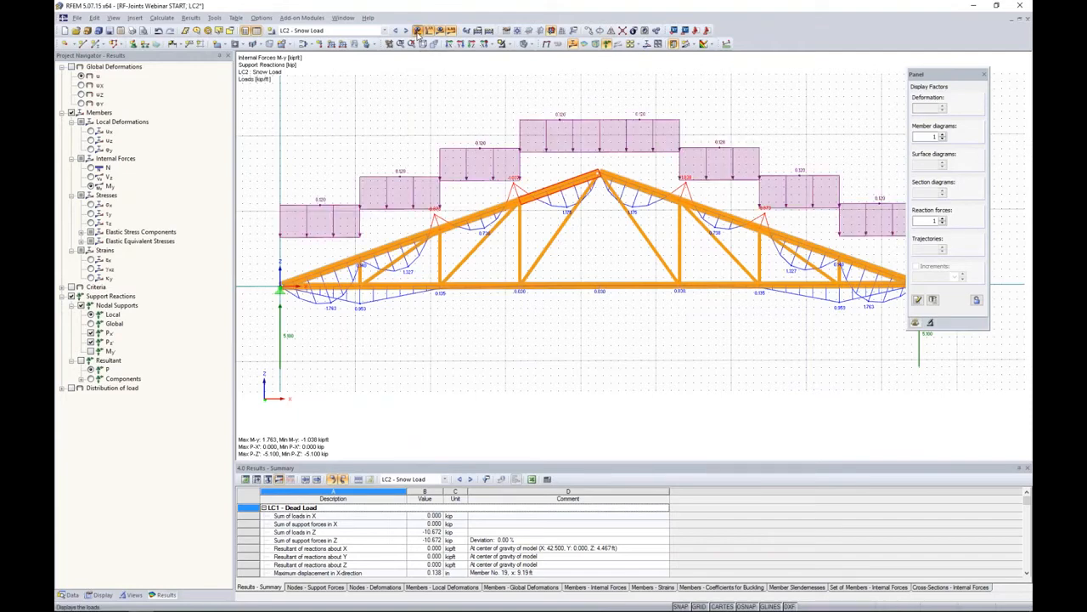
left_click(418, 31)
left_click(439, 31)
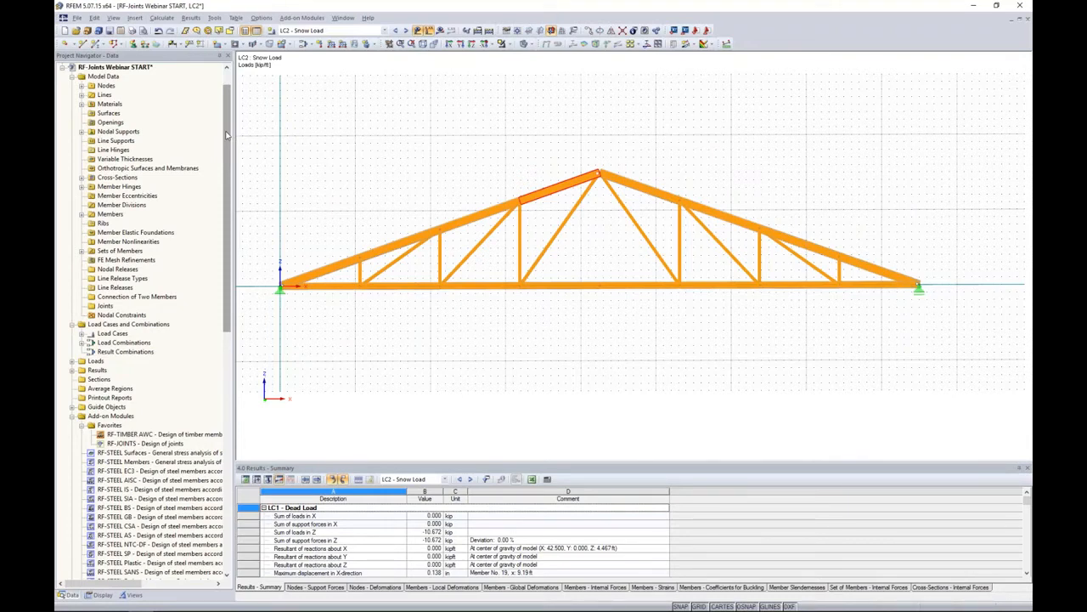
Look through the available add-on modules in the project tree and by design category.
left_click_drag(226, 137, 227, 251)
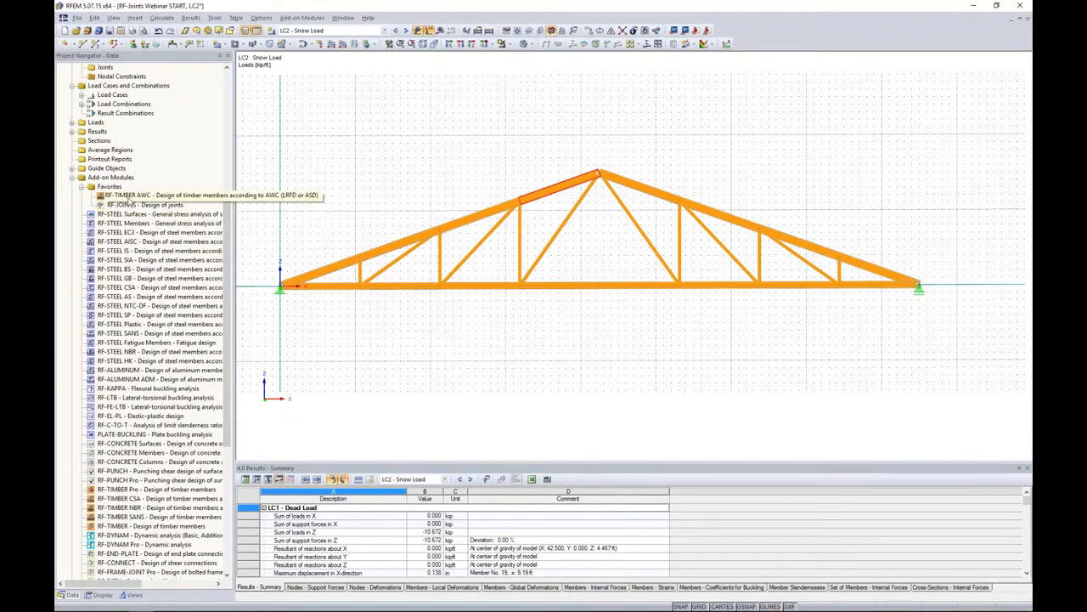
left_click_drag(223, 311, 225, 406)
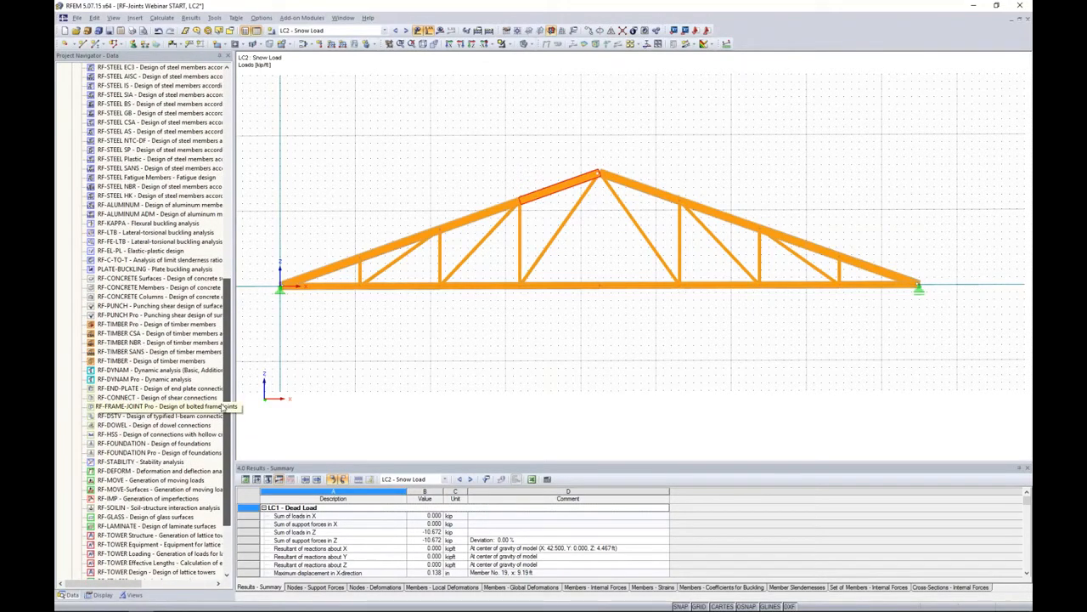
left_click_drag(225, 406, 226, 370)
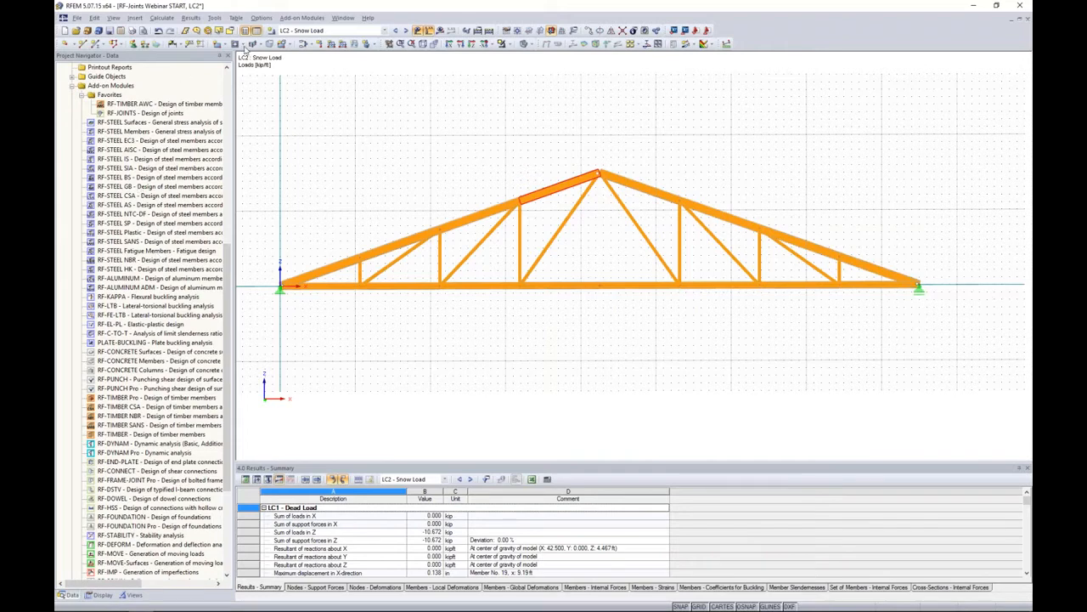
left_click(291, 21)
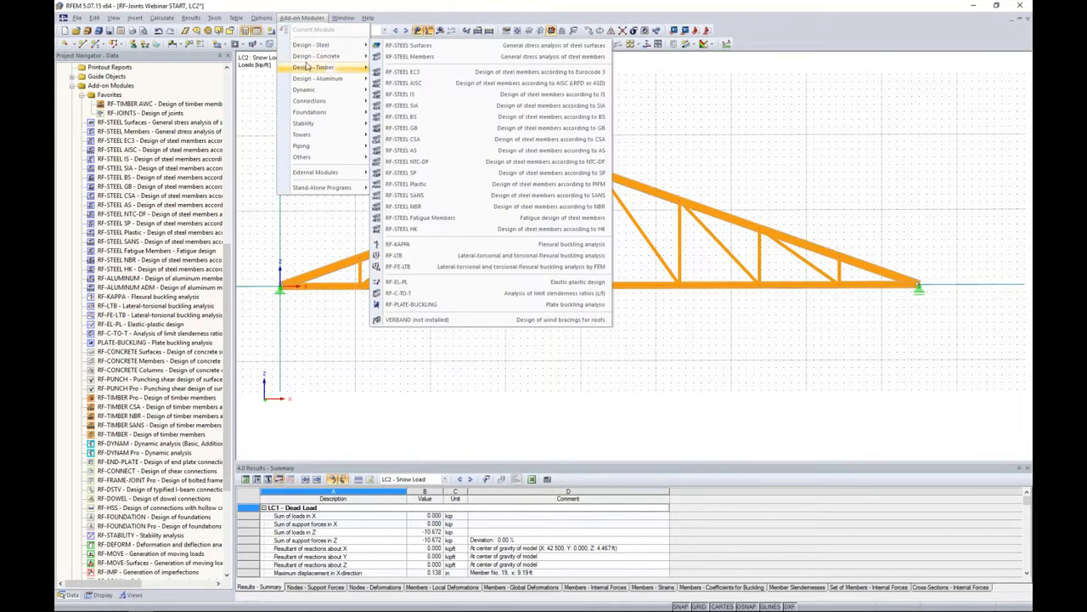
mouse_move(311, 78)
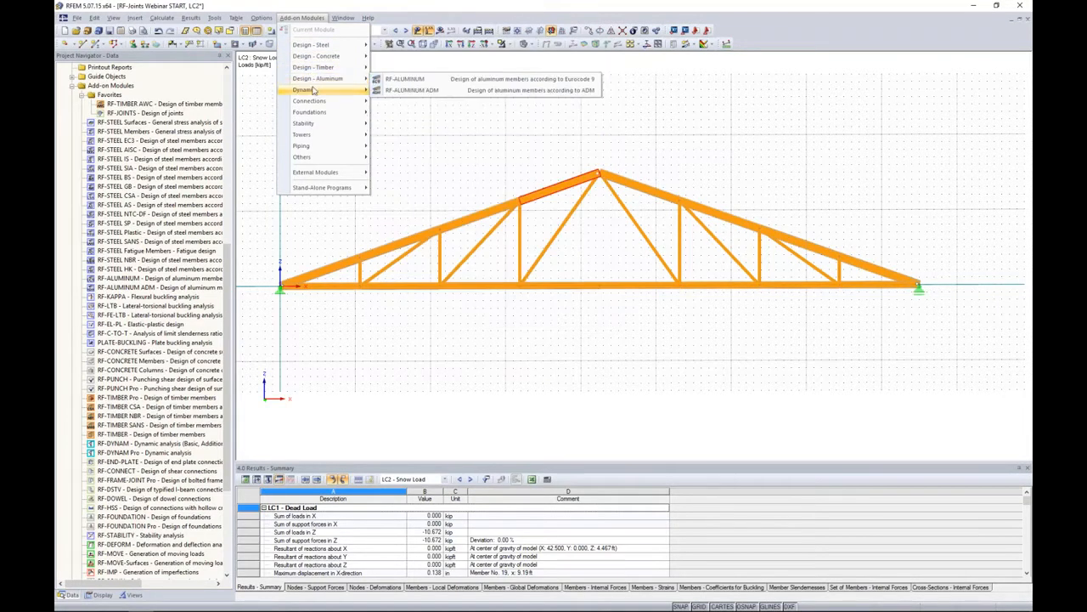
left_click(393, 142)
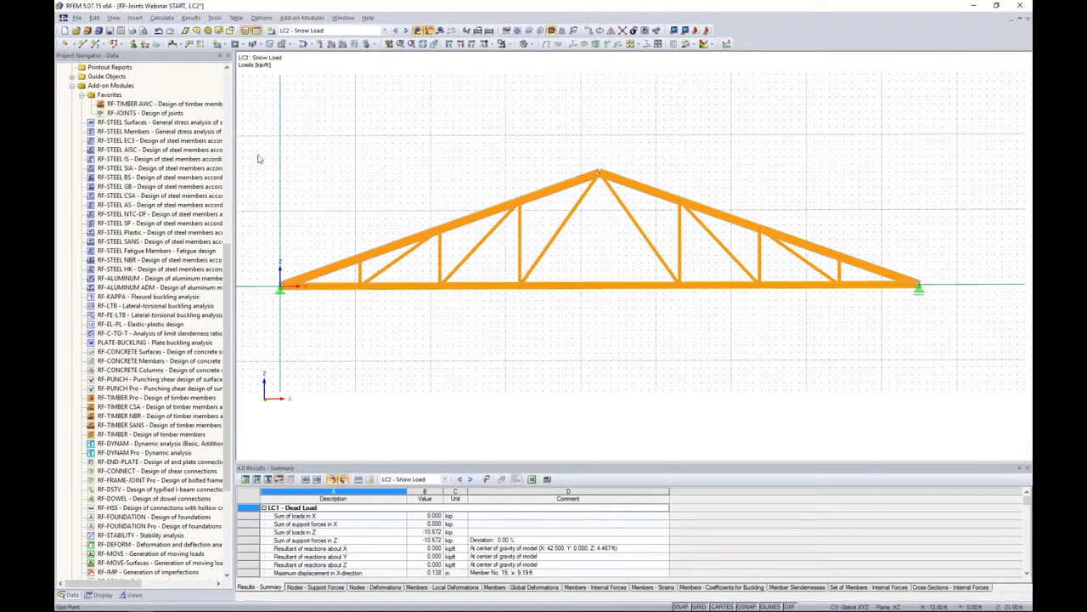
Open the RF-TIMBER AWC add-on module and set the design method to LRFD Load and Resistance Factor Design.
scroll(145, 162, "up", 2)
double_click(146, 160)
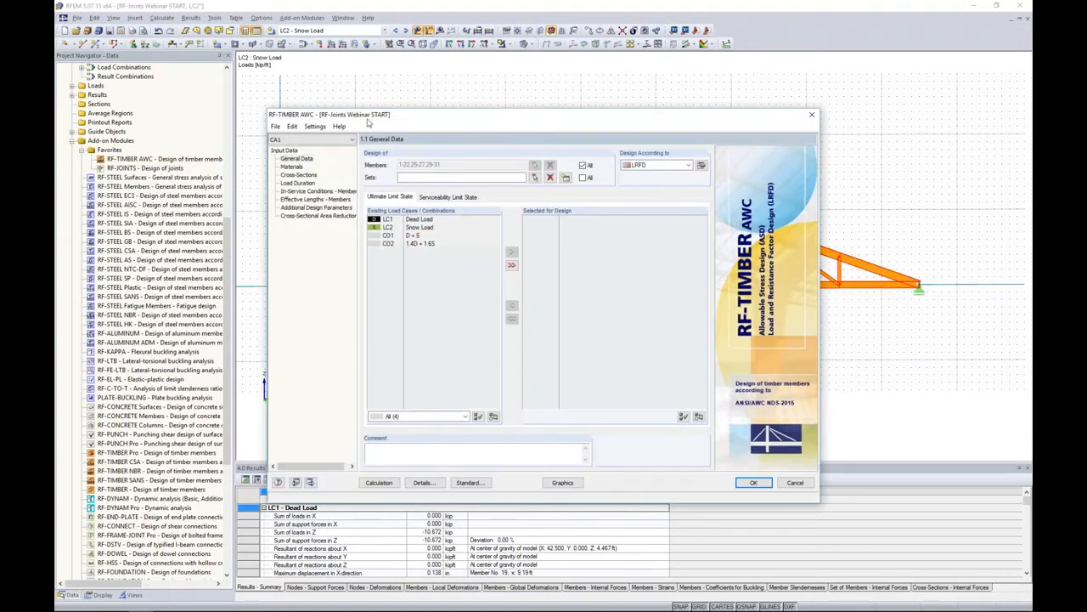
left_click_drag(408, 111, 419, 88)
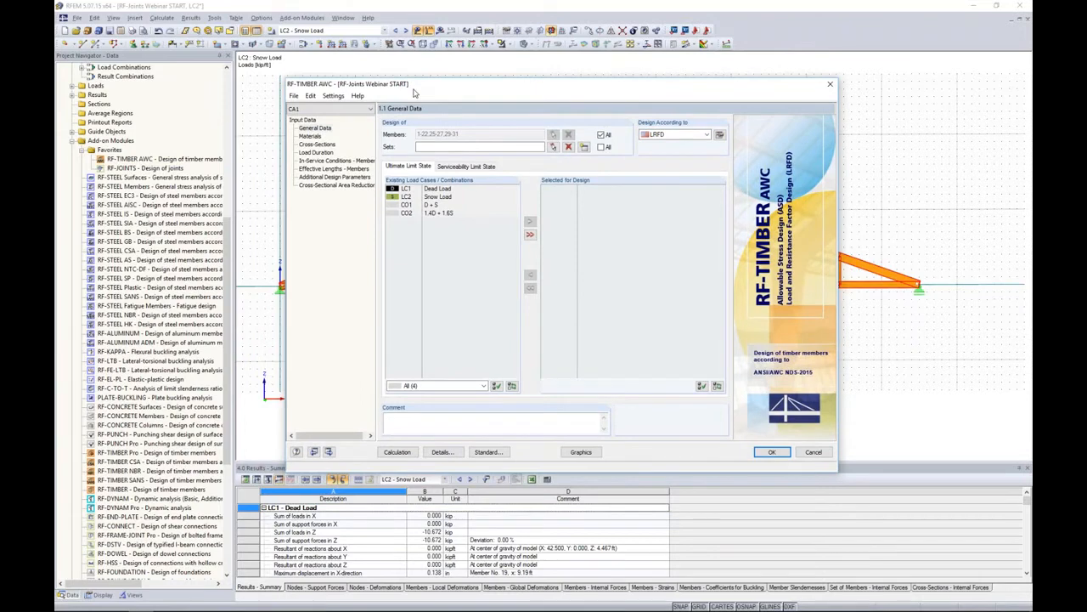
left_click(706, 135)
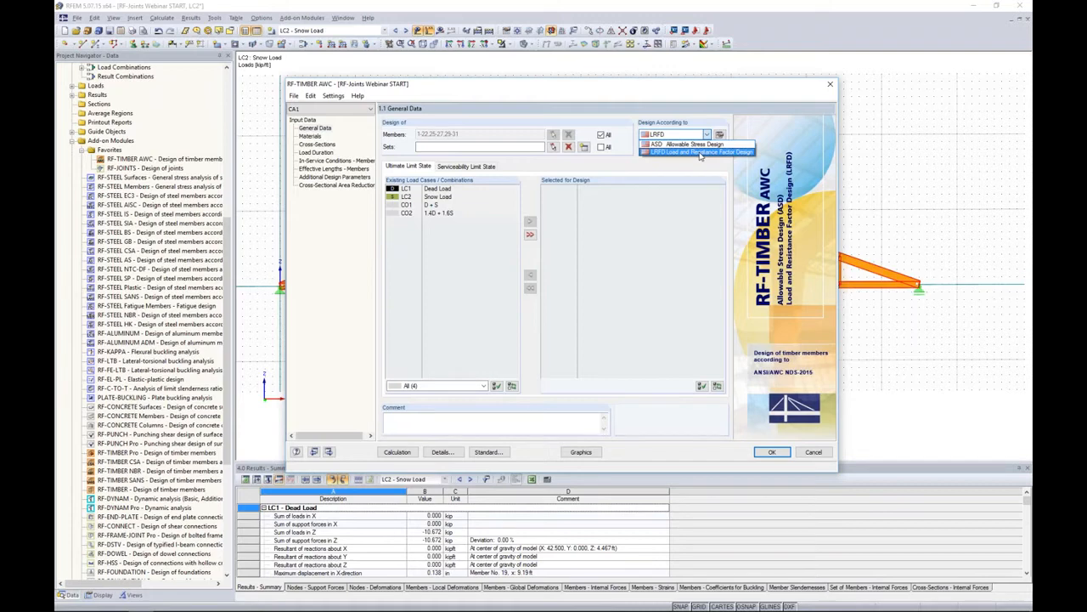
left_click(700, 153)
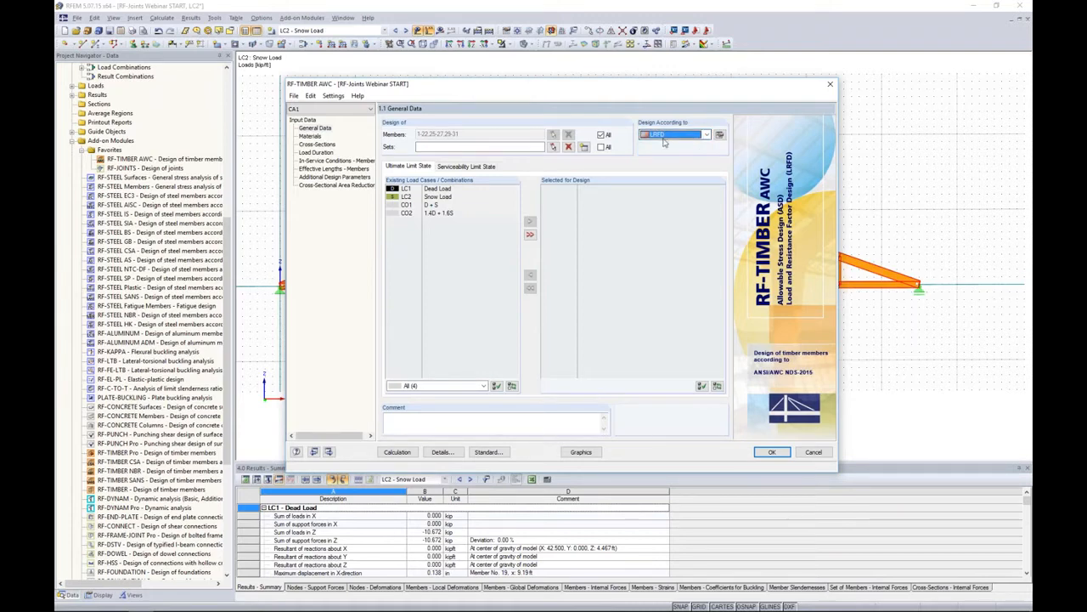
Select CO2 (1.4D + 1.6S) for ultimate limit state design and CO1 (D + S) for serviceability, and save the module settings.
double_click(440, 214)
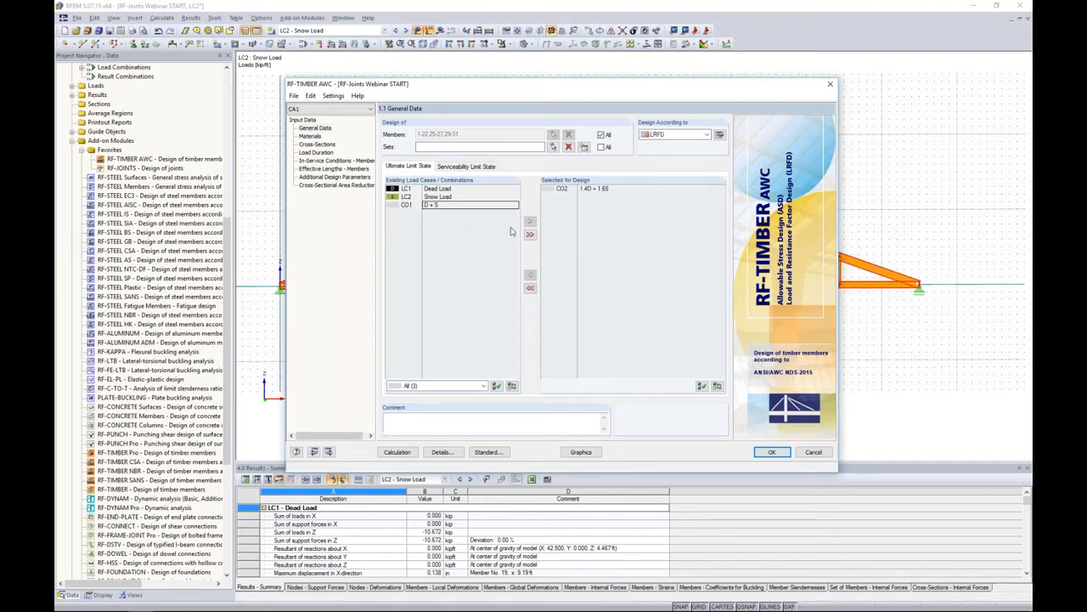
left_click(468, 168)
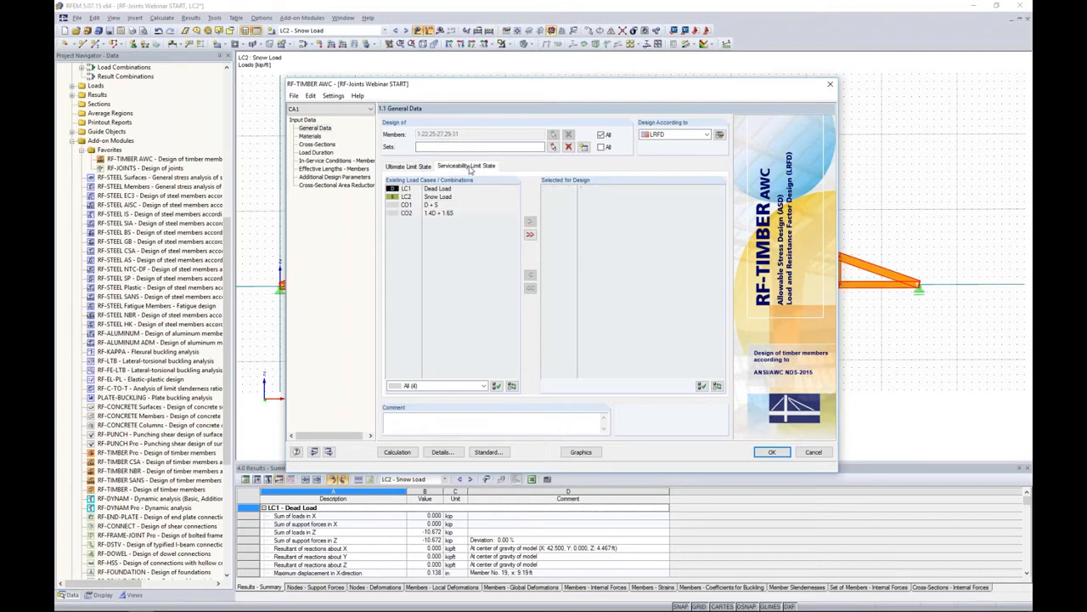
double_click(440, 206)
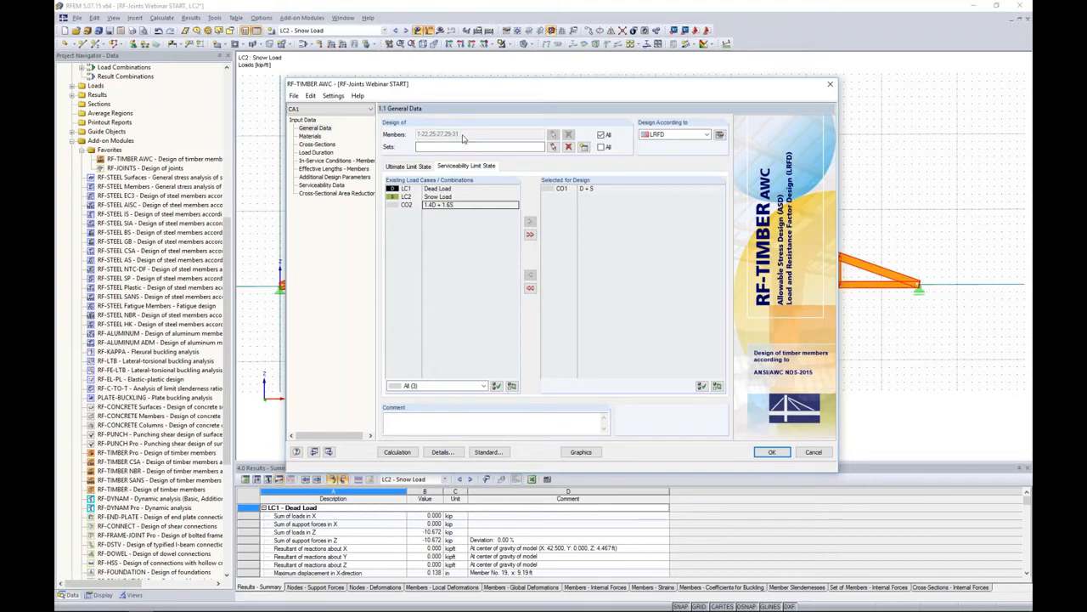
left_click(770, 452)
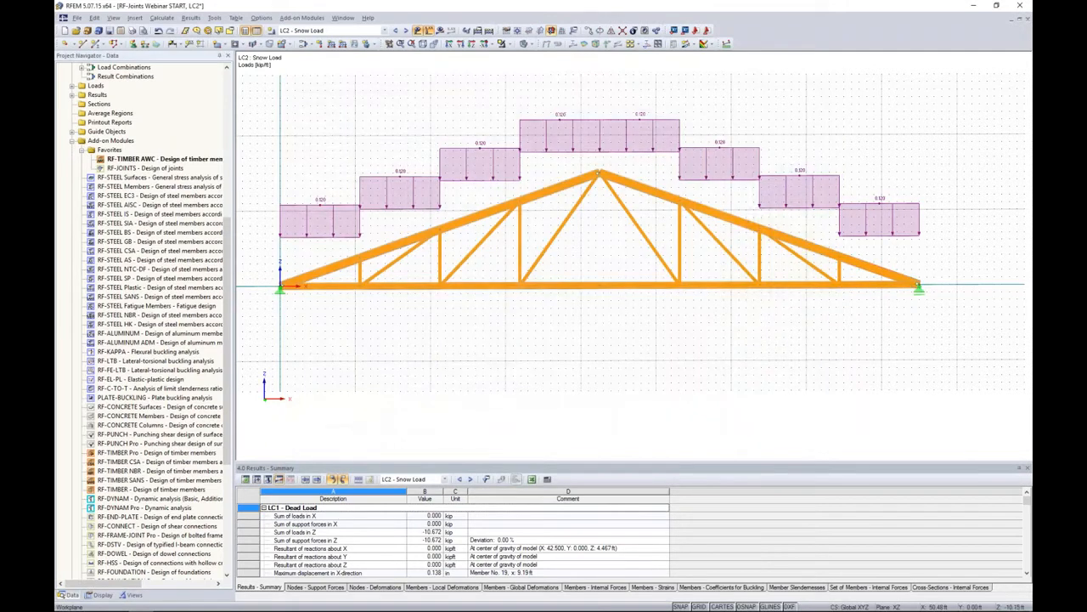
Hide the loads and examine the lower and upper chord sets of members and the connecting web members.
left_click(429, 30)
scroll(401, 300, "up", 6)
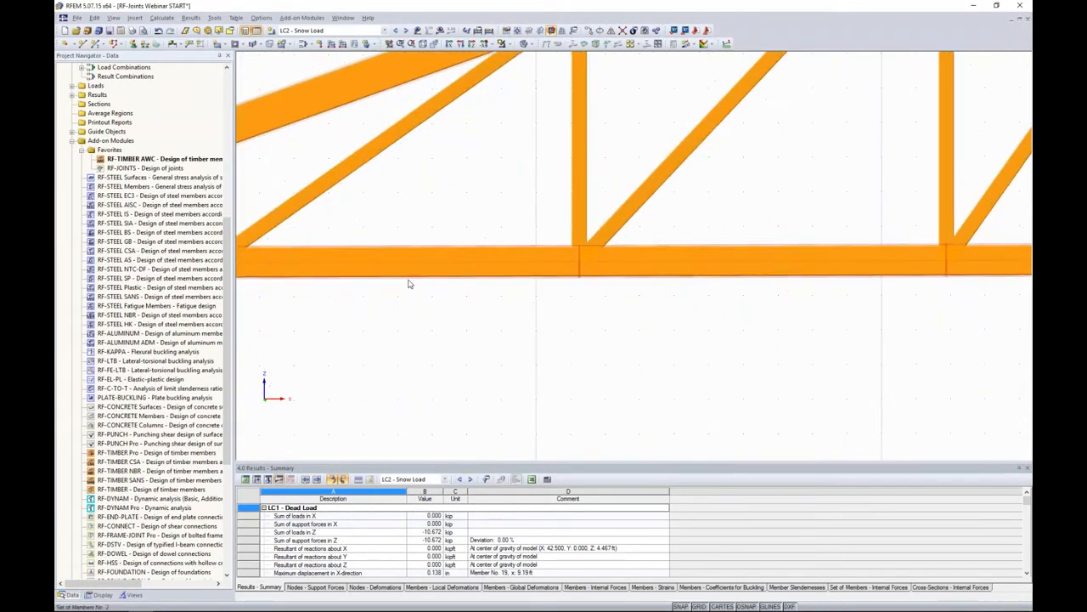
scroll(407, 283, "down", 3)
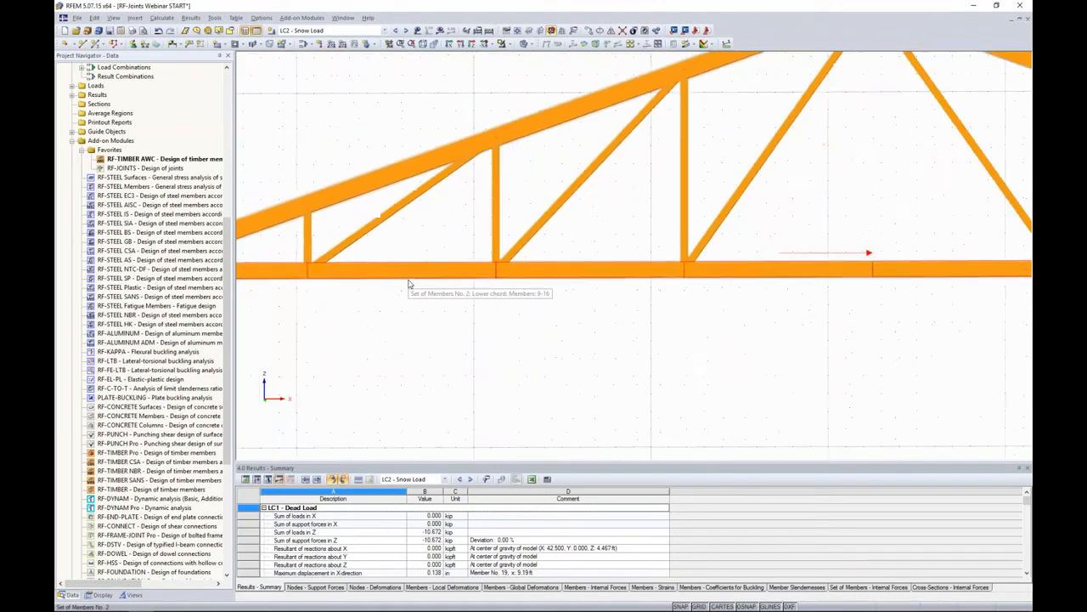
scroll(408, 283, "down", 2)
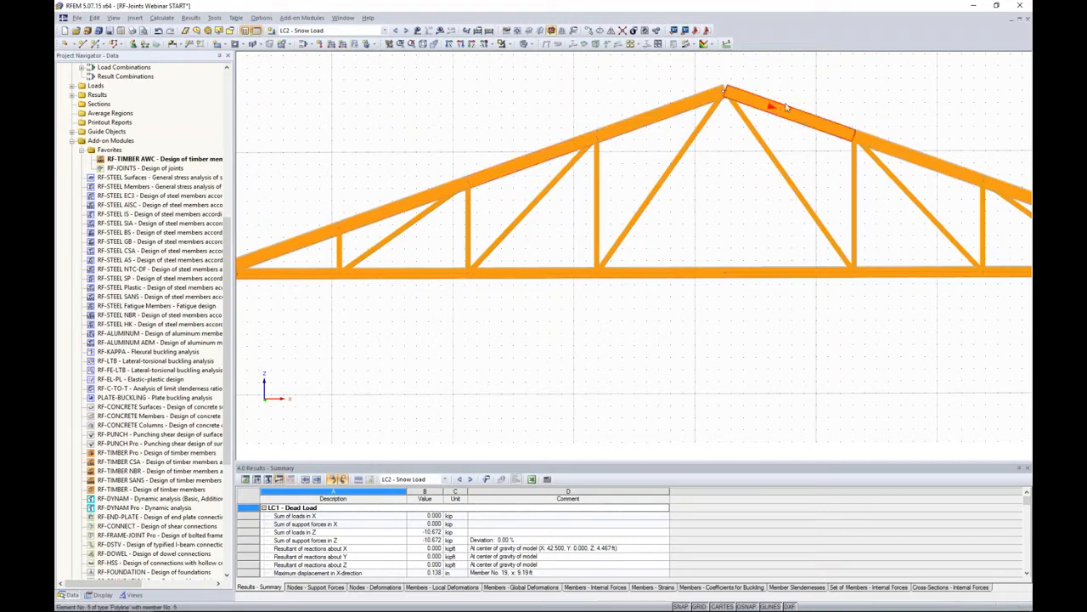
scroll(513, 180, "up", 2)
scroll(513, 179, "up", 2)
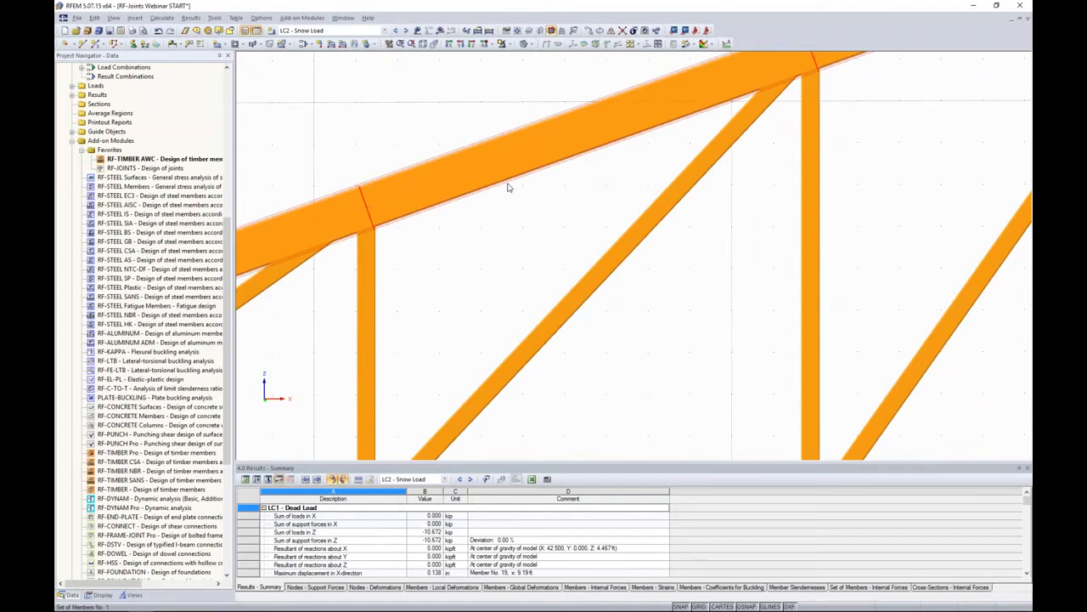
scroll(512, 184, "down", 5)
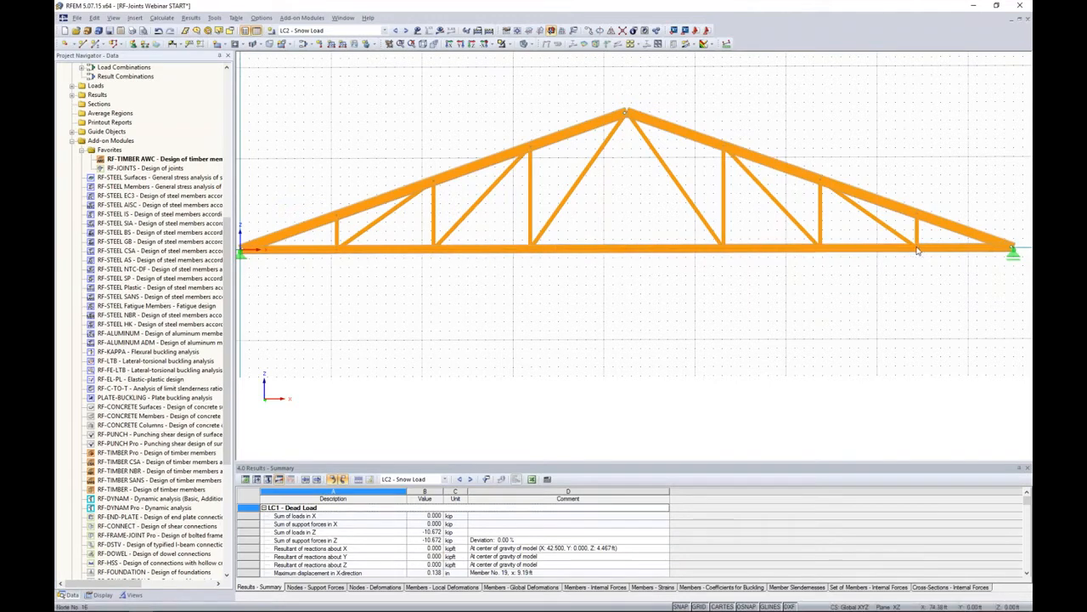
Reopen RF-TIMBER AWC and replace the all-members selection with only the web members 17-22,25-27,29-31 for design.
double_click(161, 158)
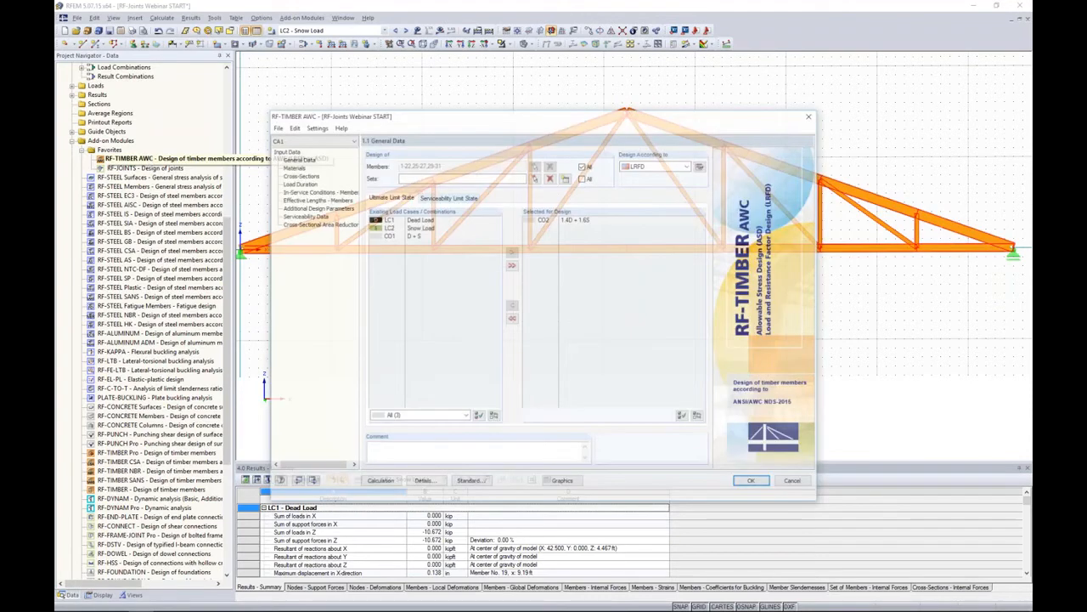
left_click(582, 166)
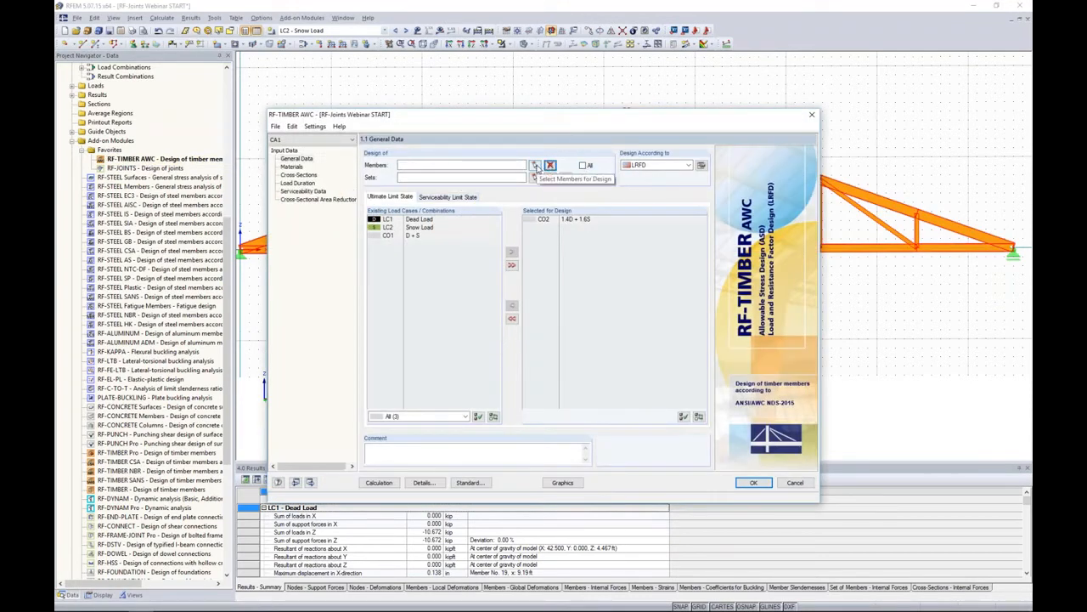
left_click(536, 166)
scroll(938, 242, "up", 3)
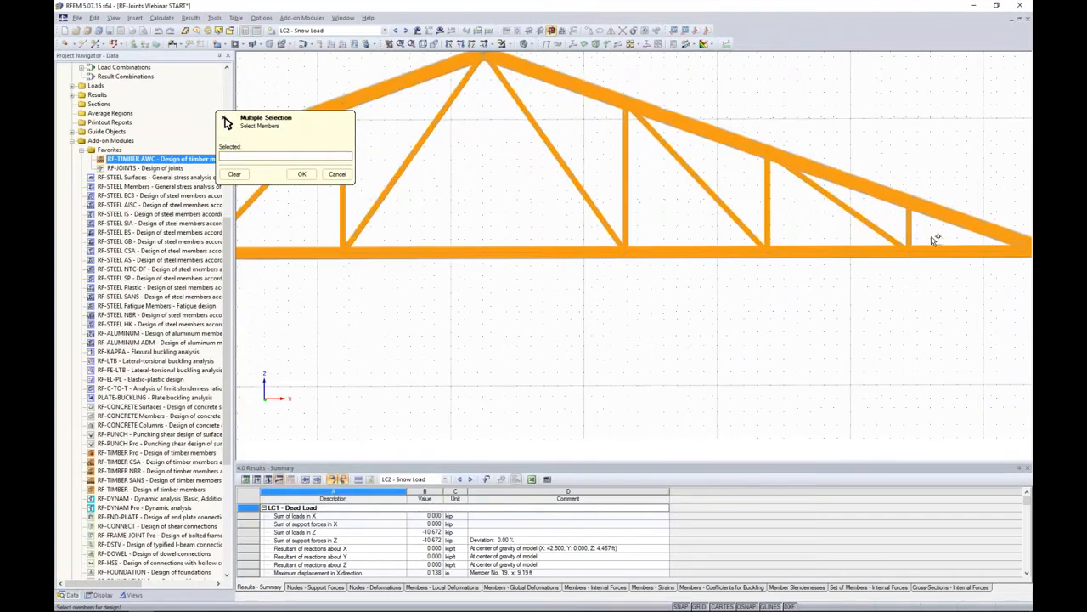
left_click_drag(920, 238, 536, 242)
middle_click_drag(494, 213, 812, 219)
left_click_drag(807, 214, 472, 216)
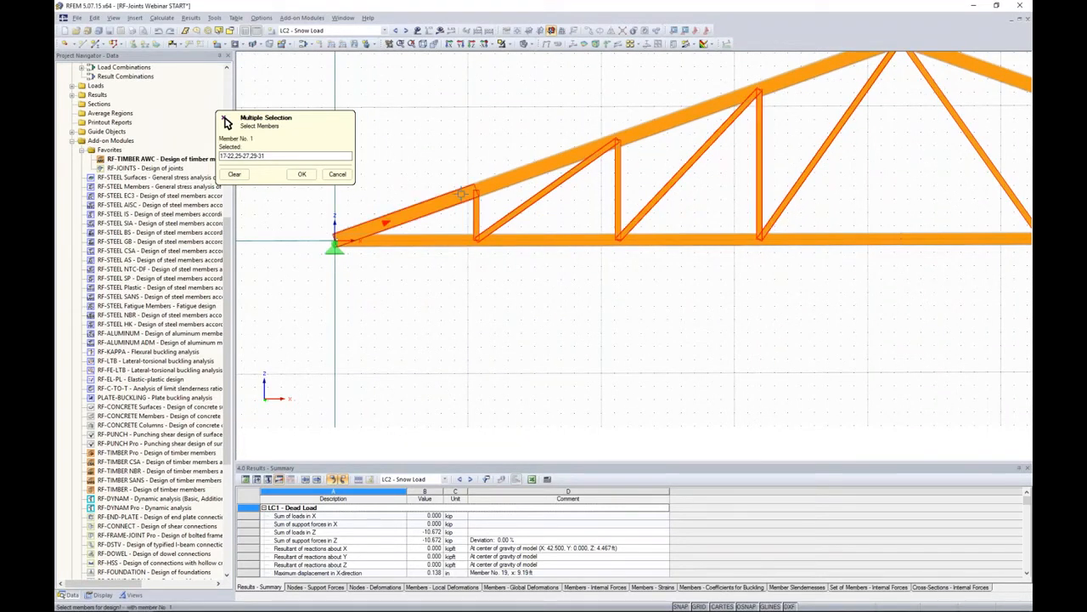
left_click(302, 173)
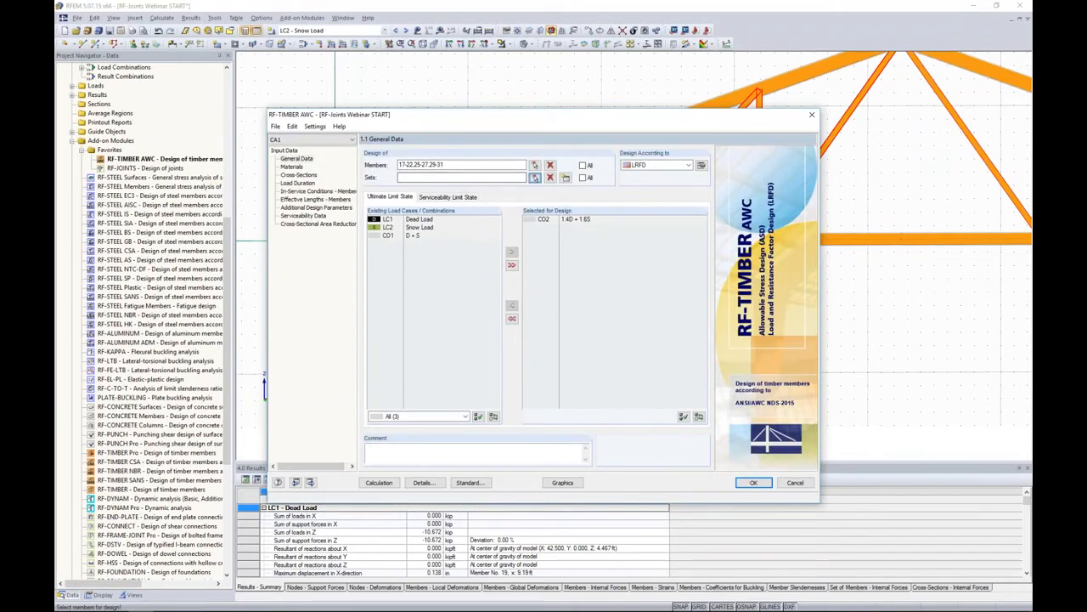
Add the lower and upper chord sets of members, 1 and 2, to the timber design.
left_click(535, 177)
type("2")
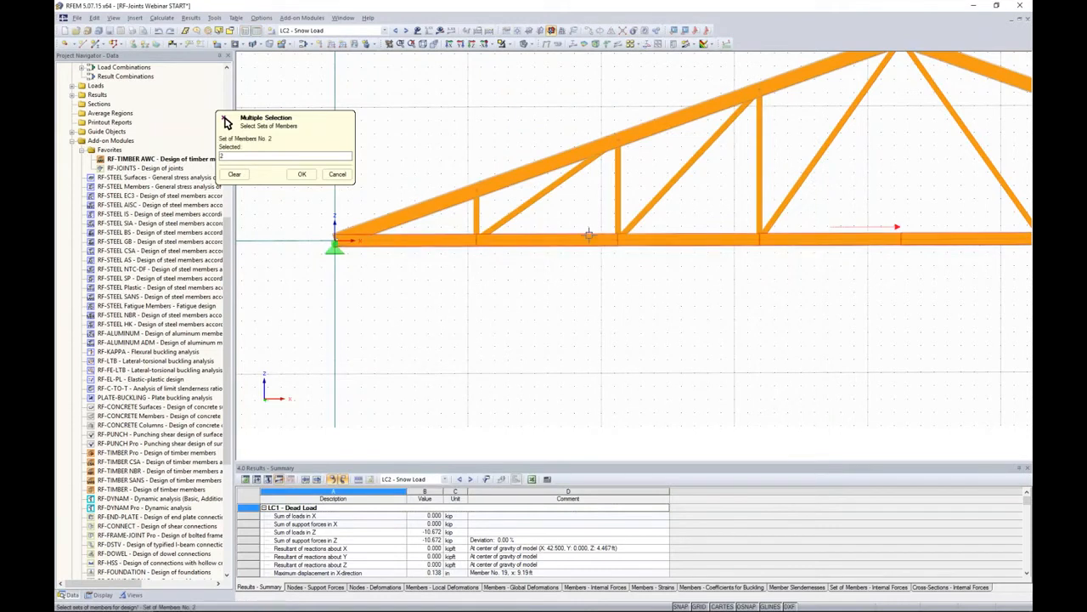
left_click(575, 146)
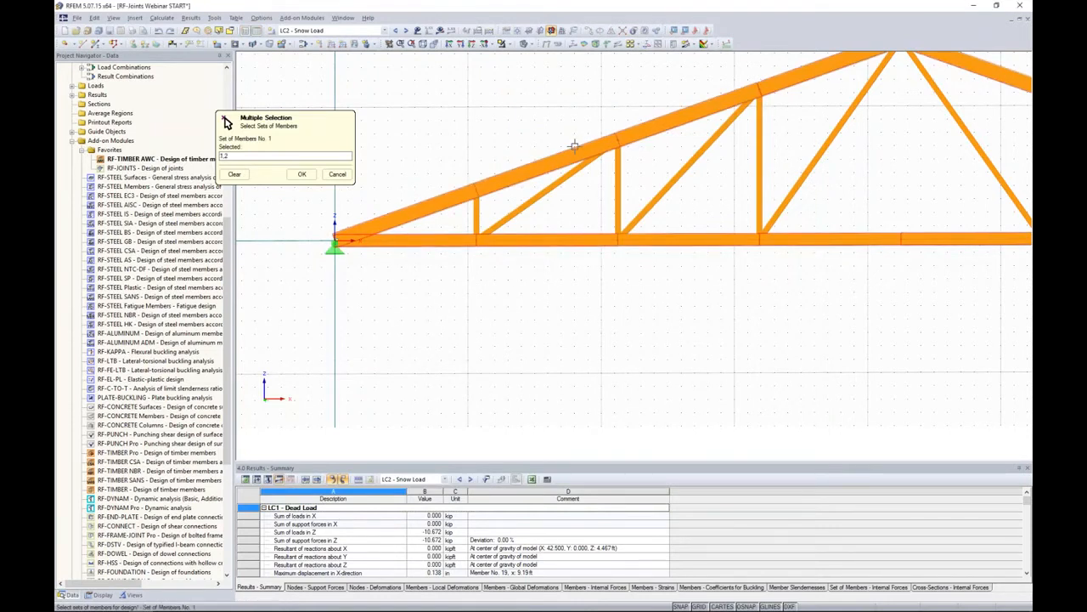
left_click(301, 174)
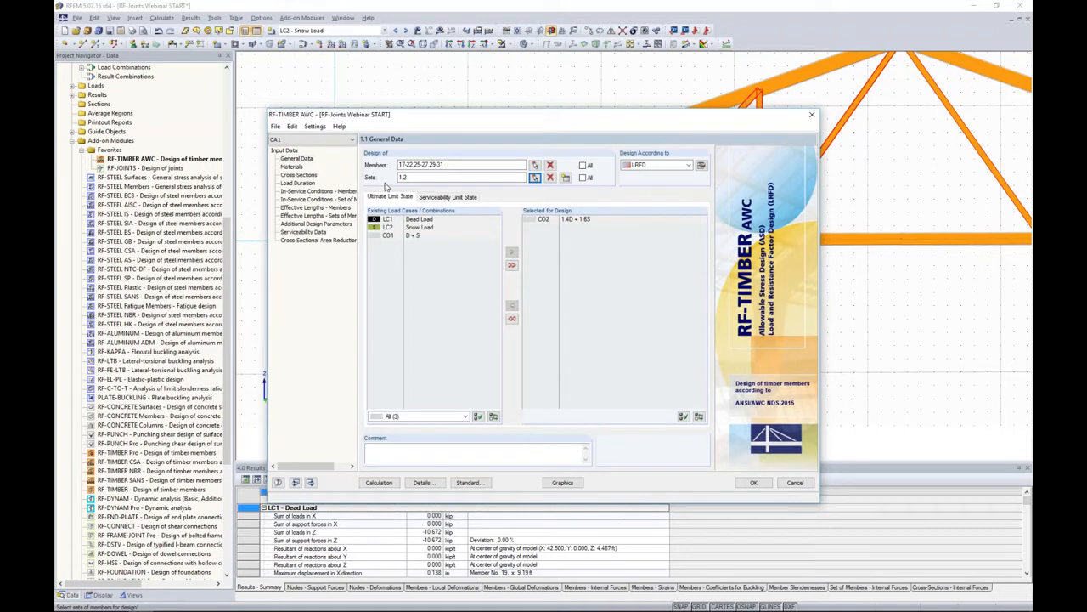
Review the design materials and examine the properties of the 16F-1.3E, 16F-V3 DF/DF glulam.
left_click(292, 167)
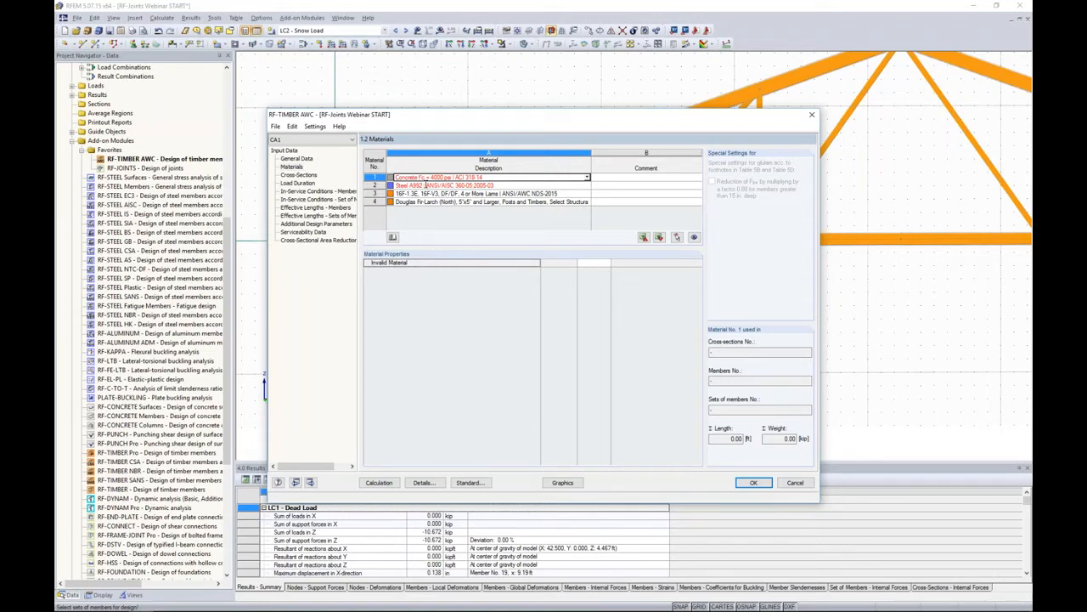
left_click(429, 194)
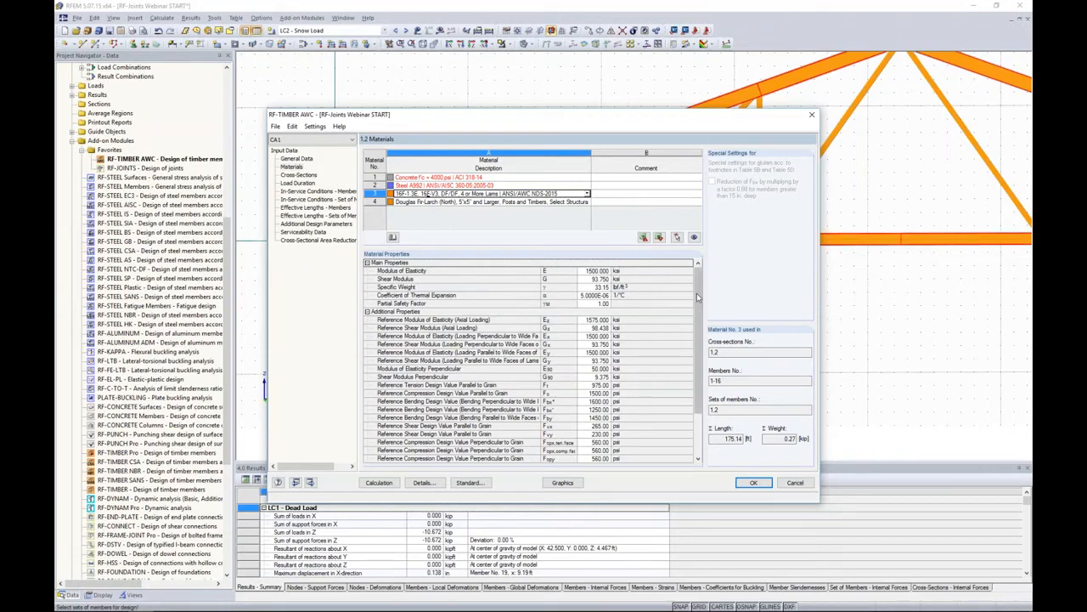
scroll(697, 294, "down", 3)
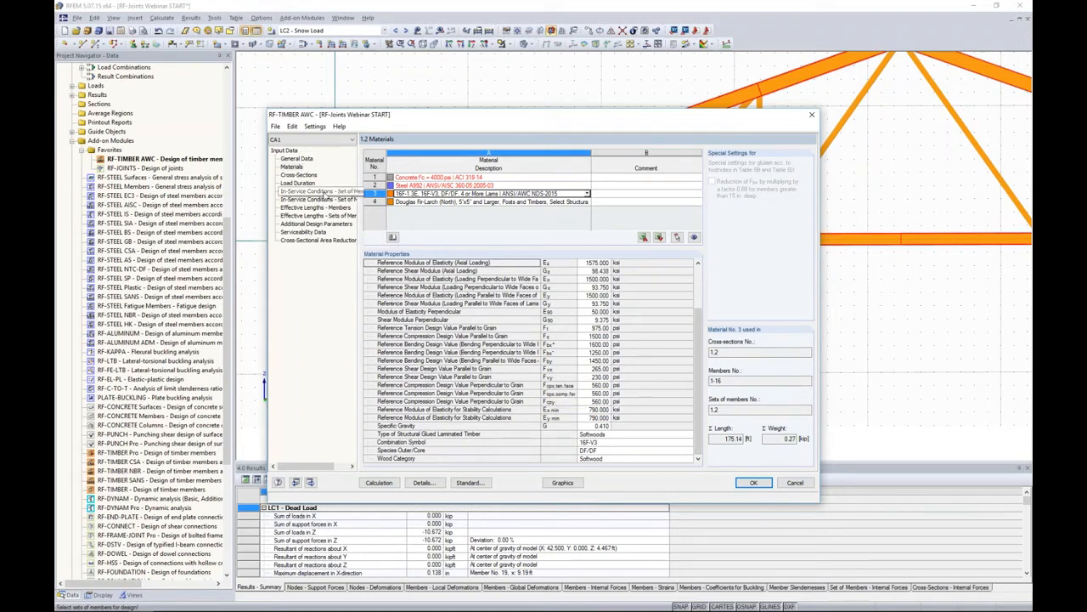
Review the cross-sections for design and inspect the detailed section properties of T-Rectangle 6/10.
left_click(299, 175)
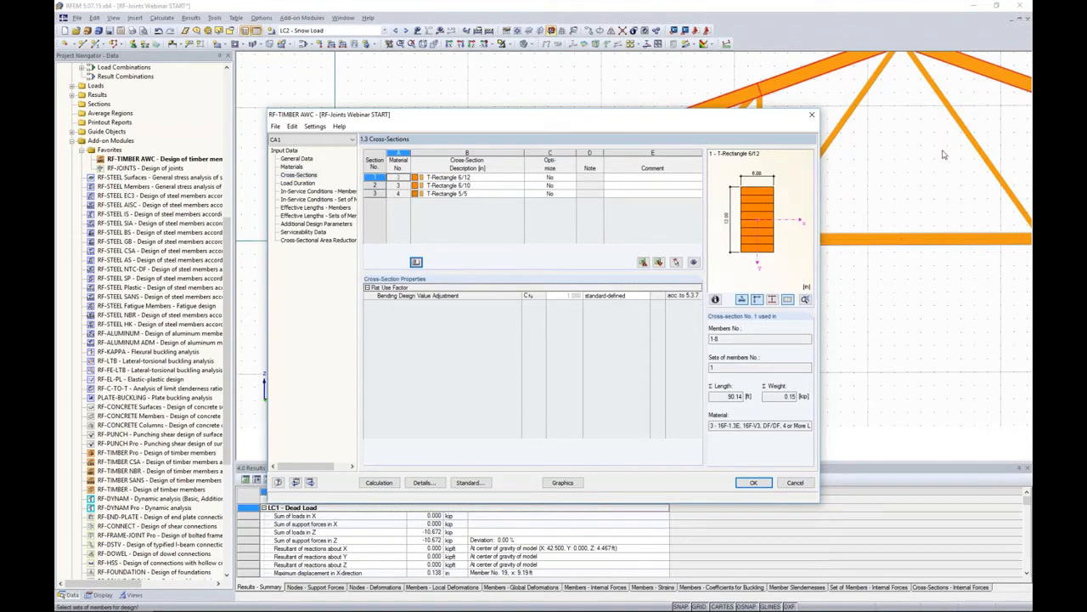
left_click(468, 186)
left_click(714, 299)
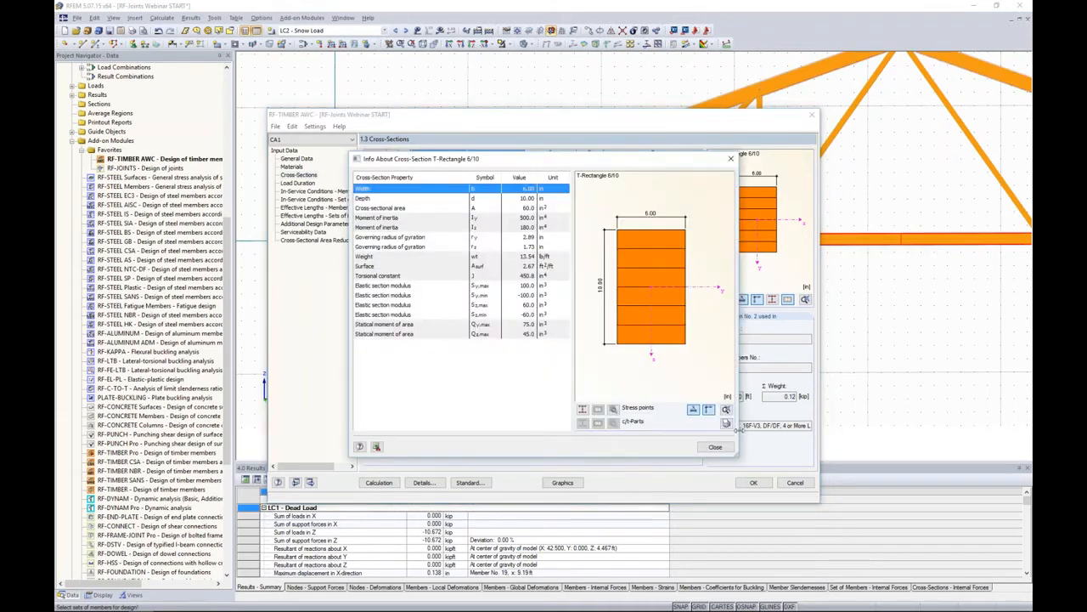
left_click(730, 158)
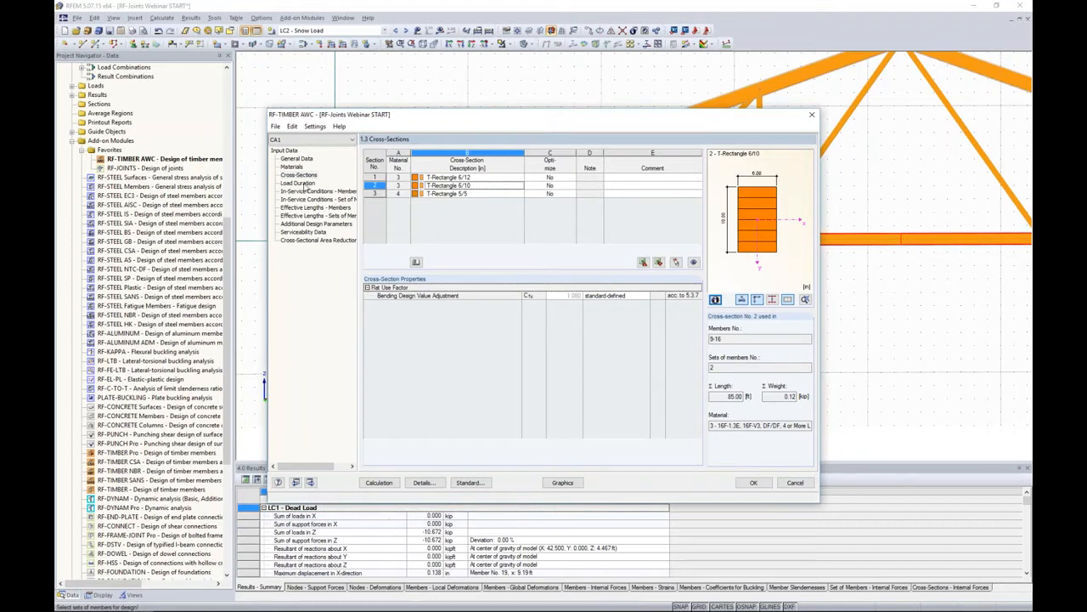
Review the load duration of each load case and combination, and check the time effect factors available for Dead Load.
left_click(299, 183)
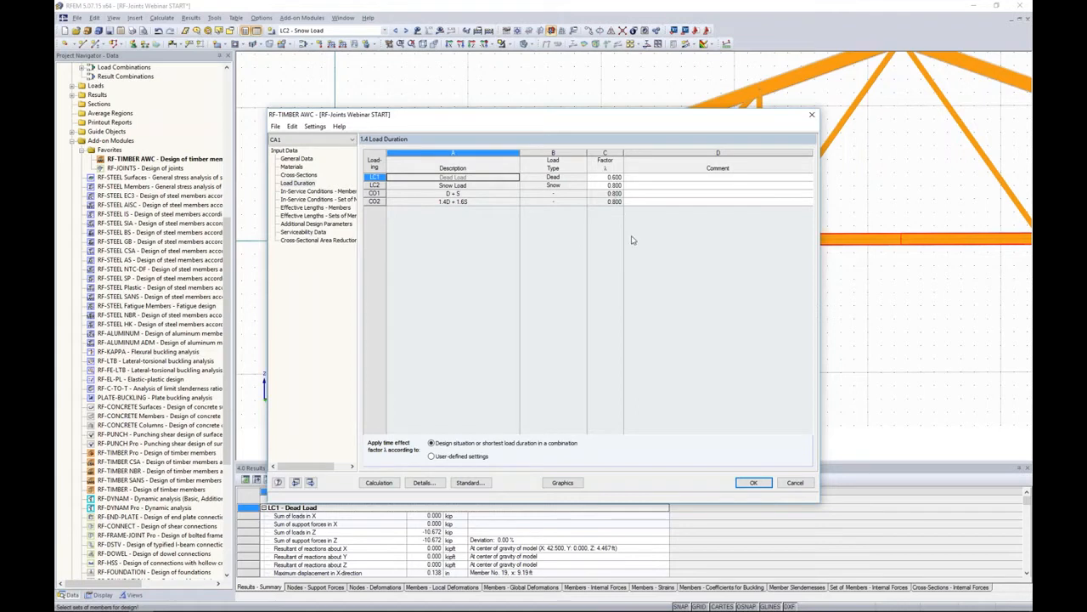
left_click(610, 178)
left_click(620, 177)
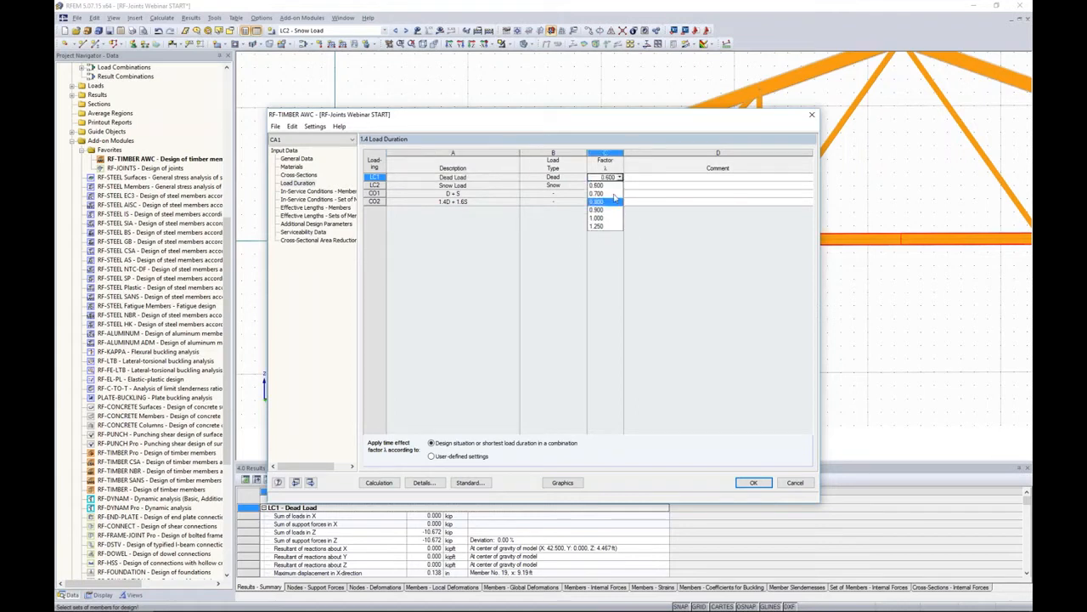
left_click(619, 274)
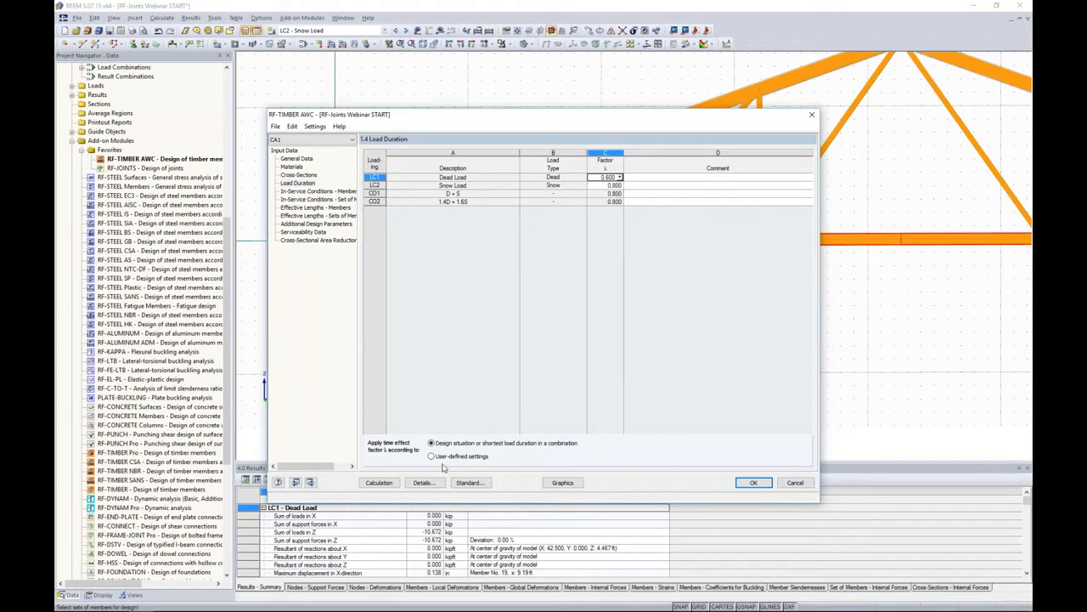
Examine the ANSI/AWC NDS-2015 standard's general factors, other adjustment factors and list of used standards, leaving them as they are.
left_click(467, 484)
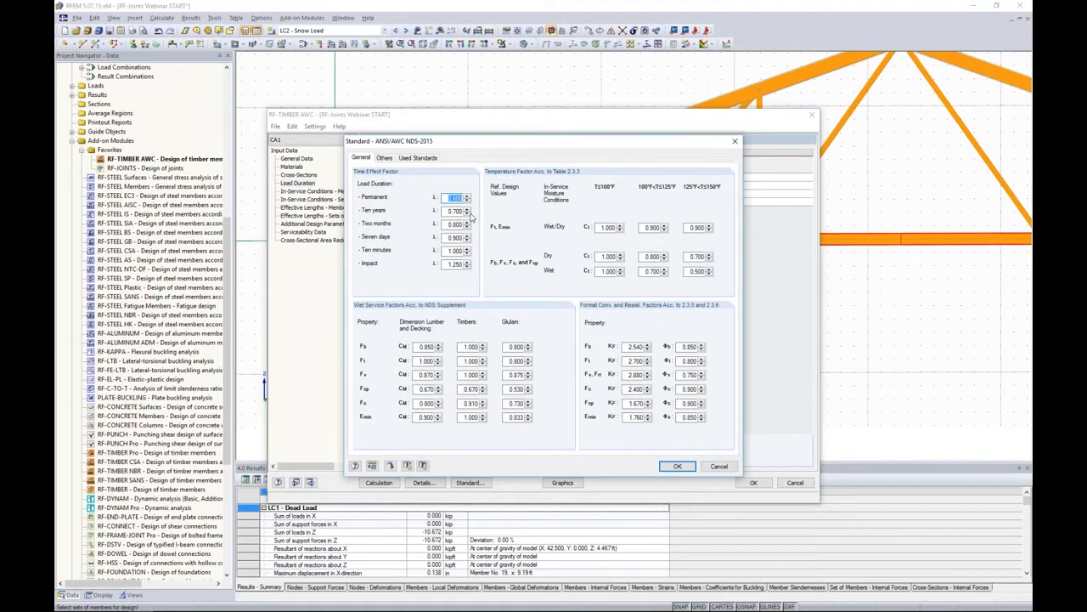
left_click_drag(473, 141, 479, 93)
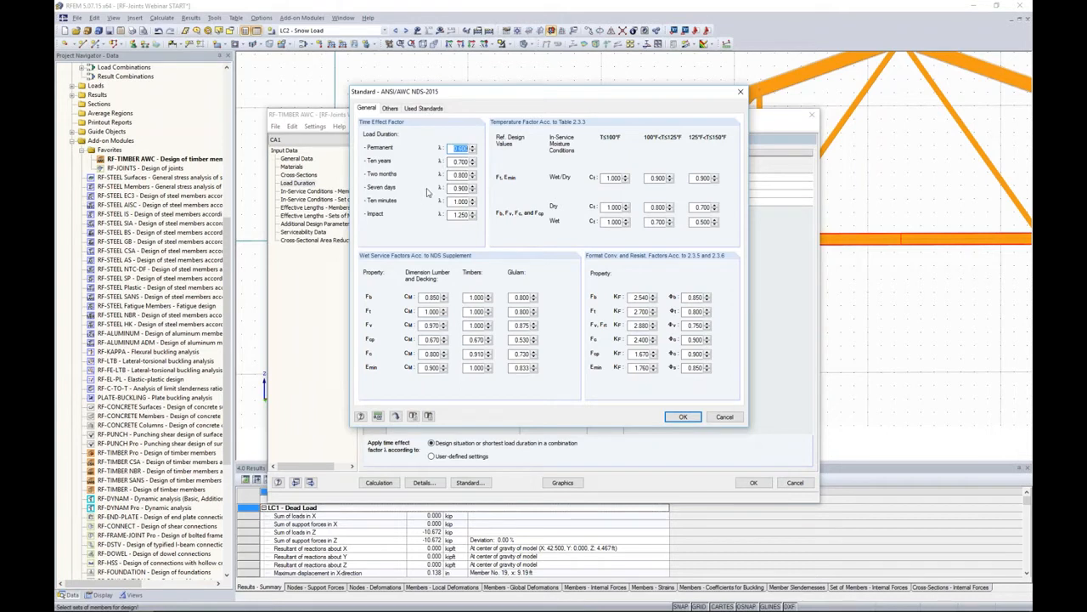
left_click(454, 148)
left_click(391, 108)
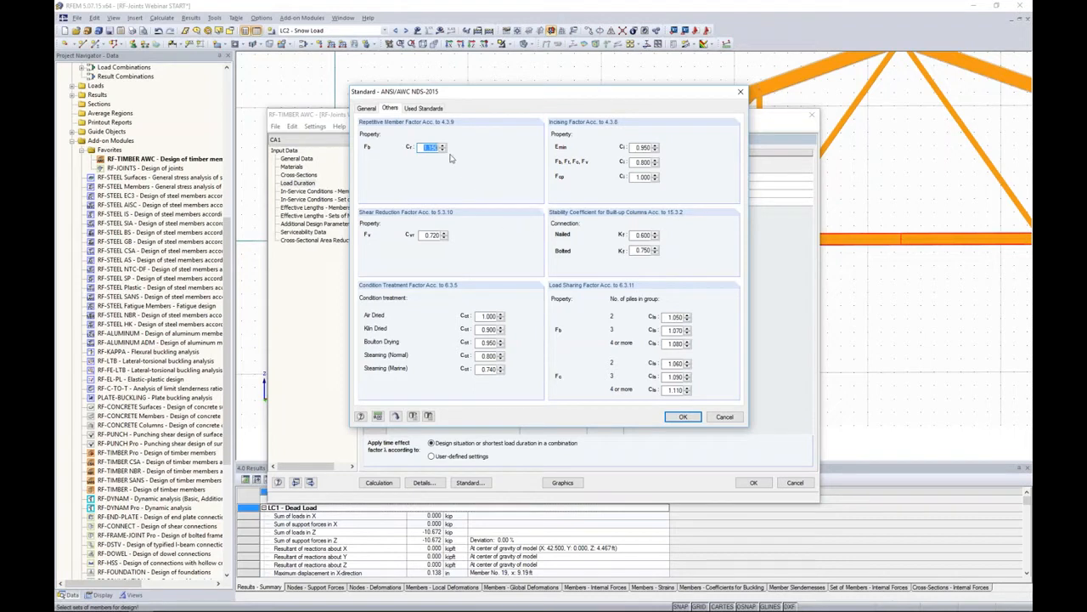
left_click(431, 109)
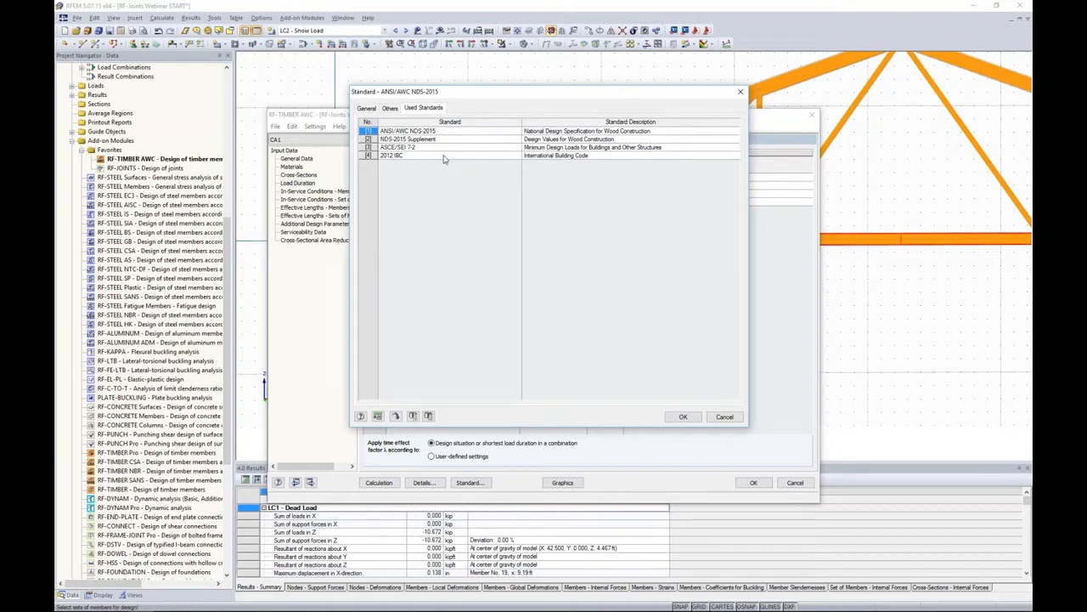
left_click(721, 418)
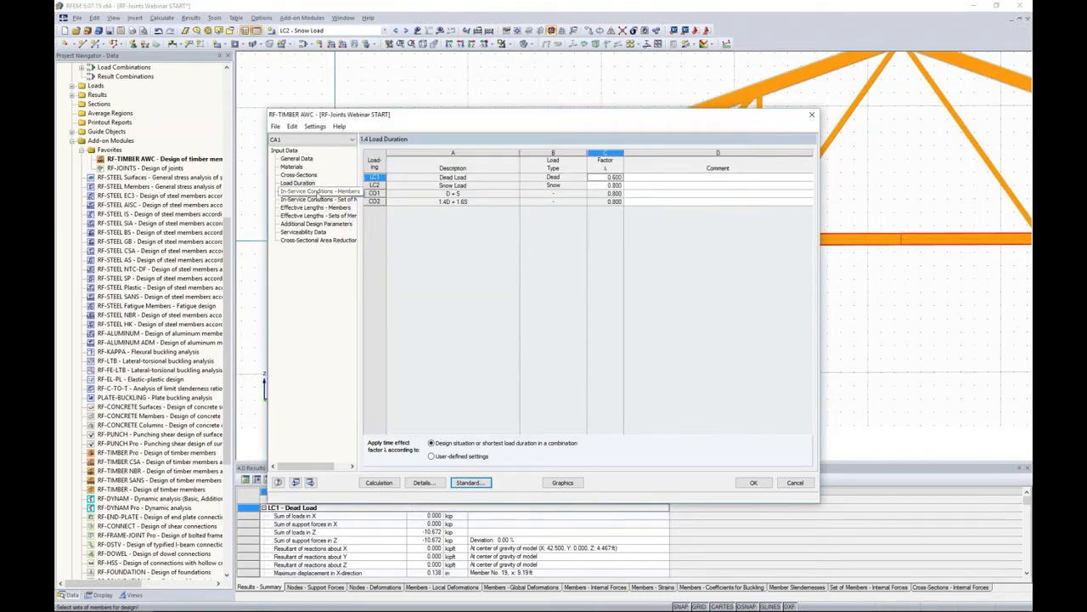
Review the in-service moisture and temperature conditions for the members, including the temperature options for member 17, and for the sets.
left_click(316, 191)
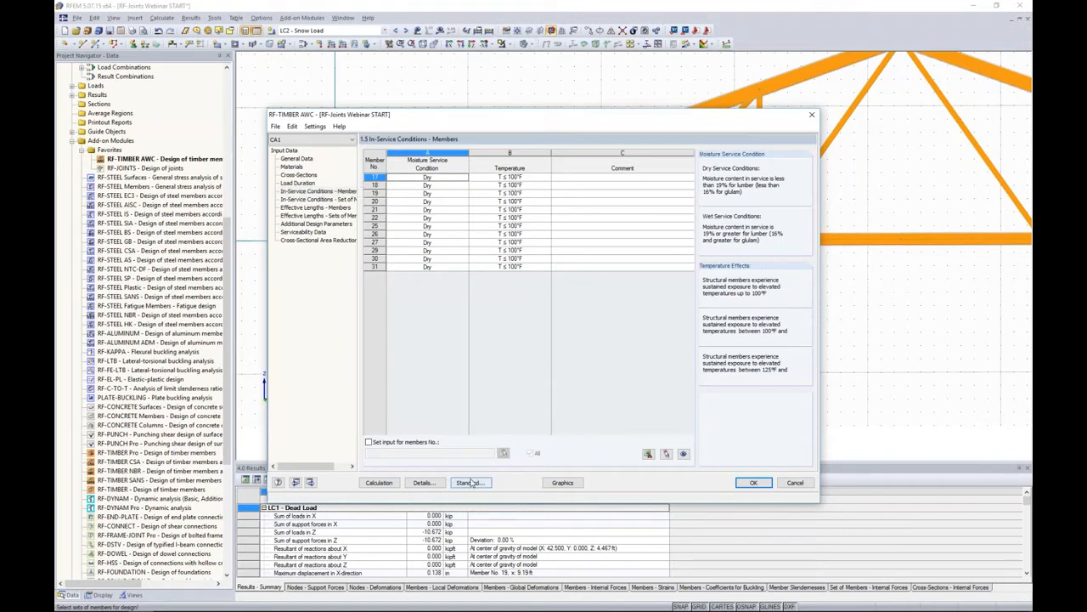
left_click(442, 180)
left_click(467, 178)
left_click(466, 179)
left_click(518, 180)
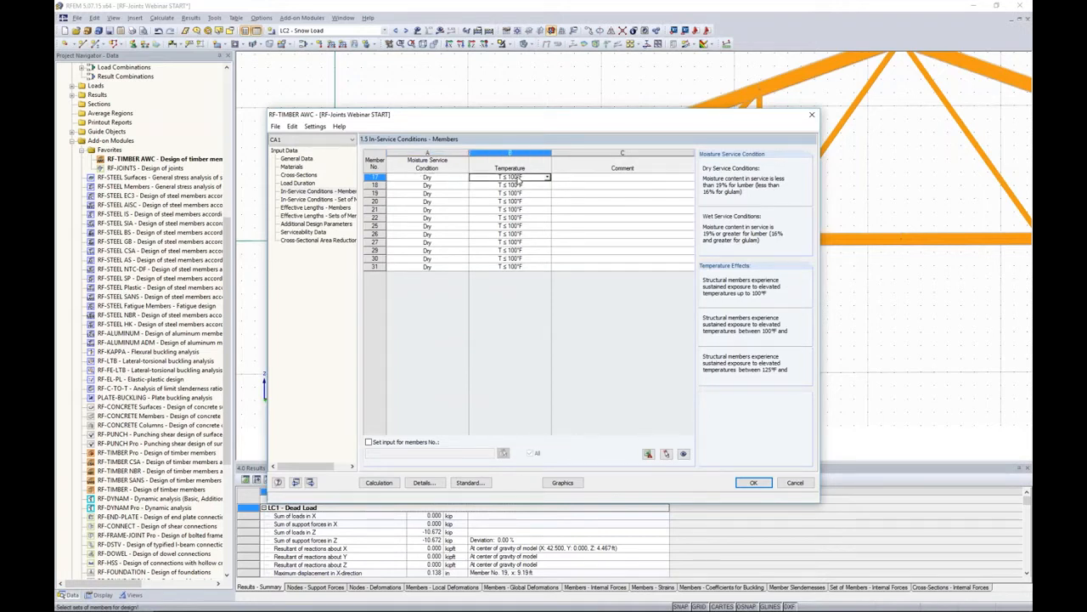
left_click(546, 178)
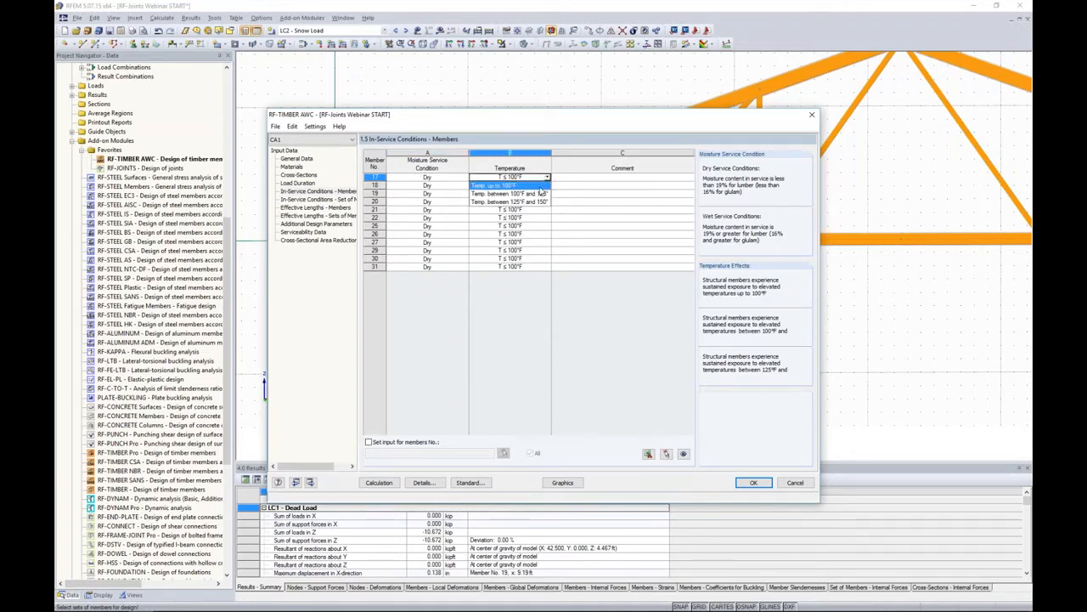
left_click(542, 191)
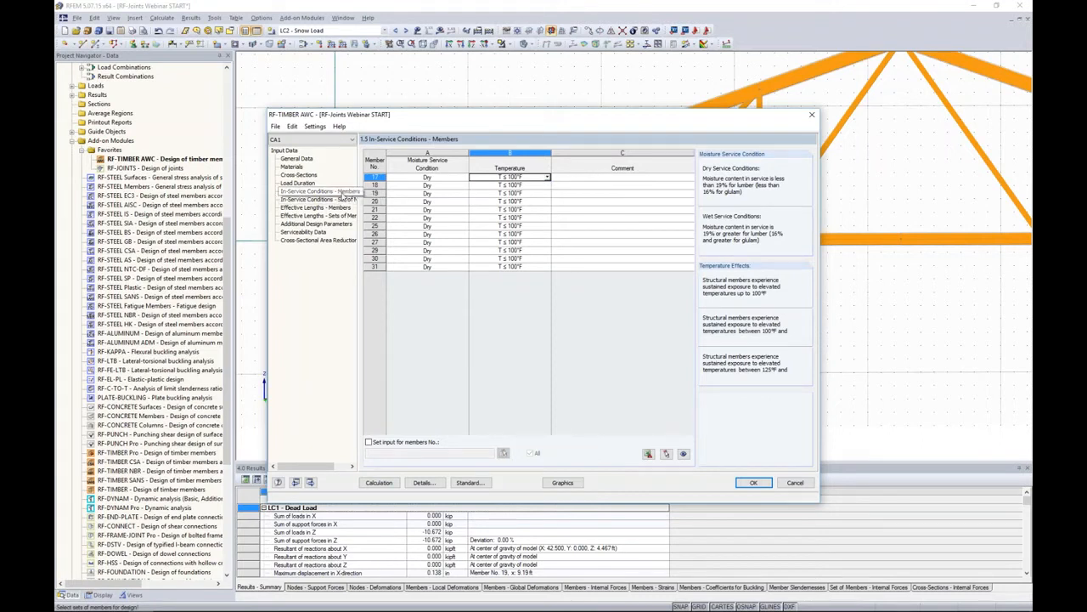
left_click(343, 200)
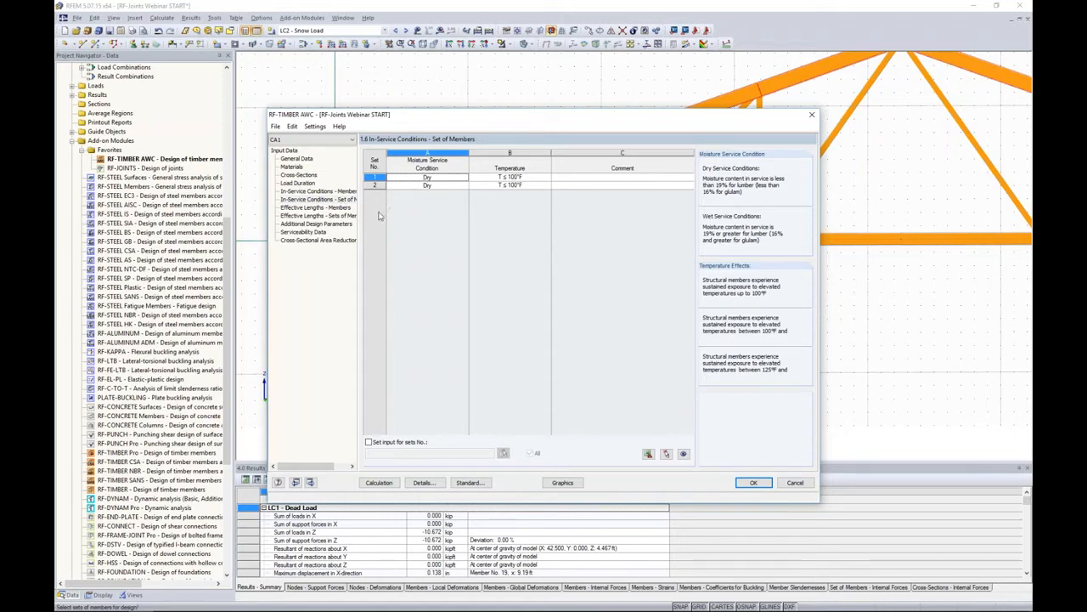
Examine the effective lengths of the web members against the truss model, including member 17's length about axis x.
left_click(334, 208)
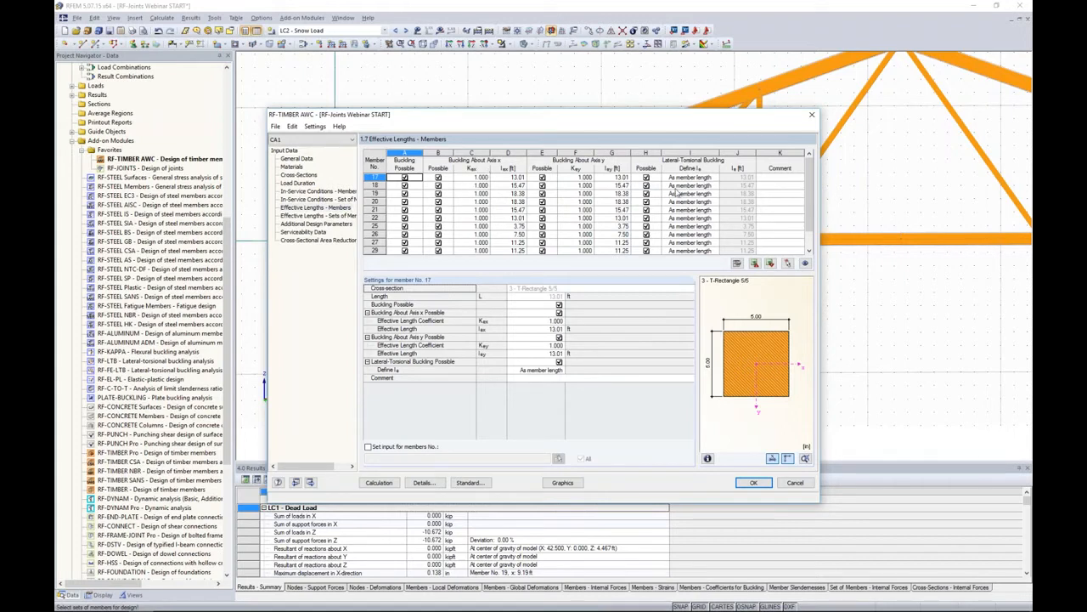
left_click_drag(608, 121, 390, 95)
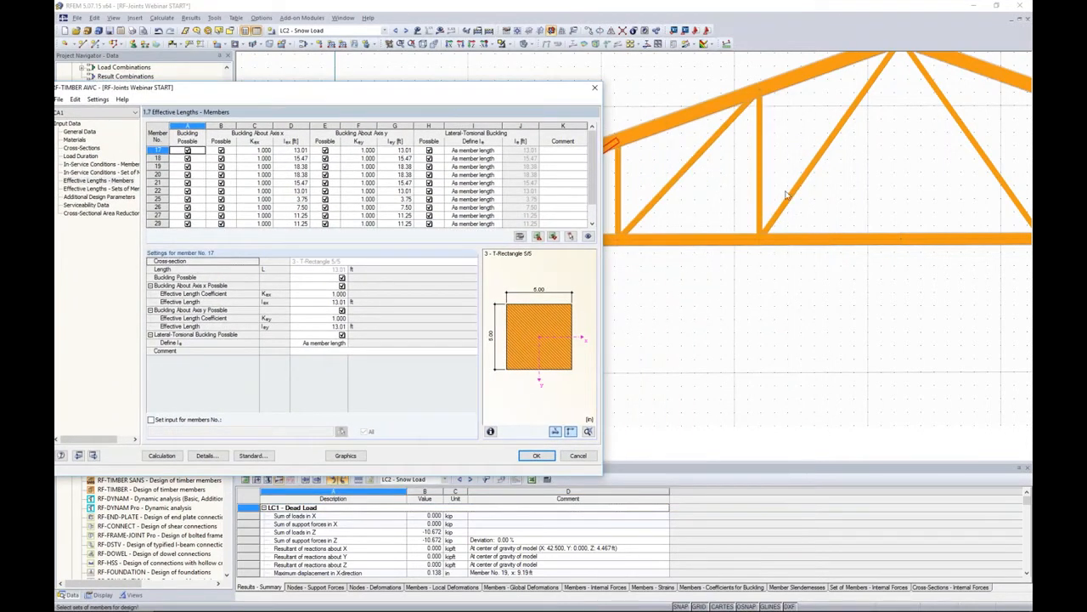
left_click_drag(546, 98, 700, 136)
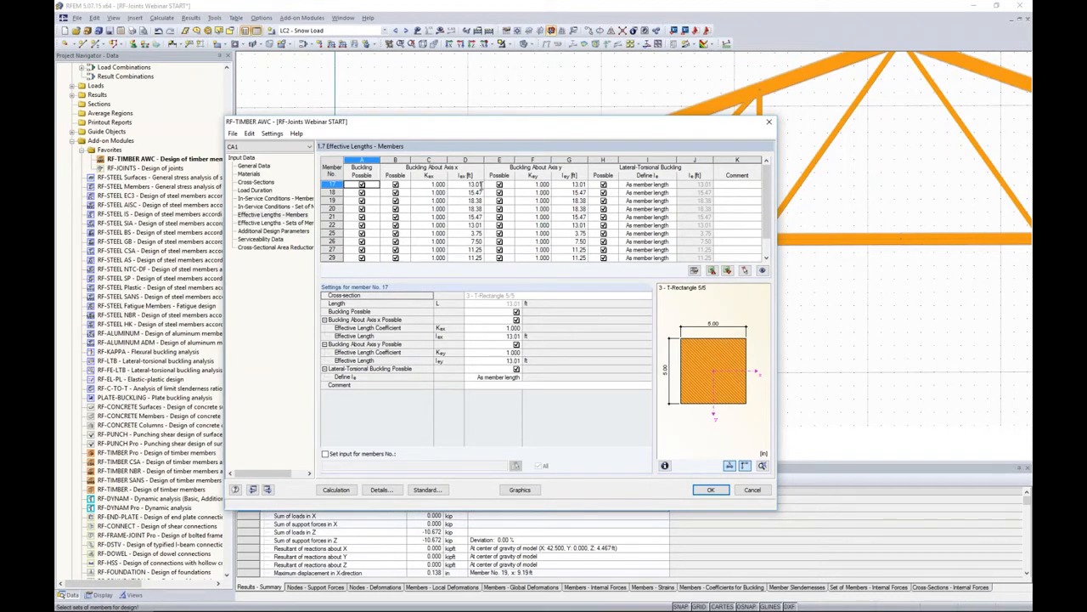
left_click(480, 186)
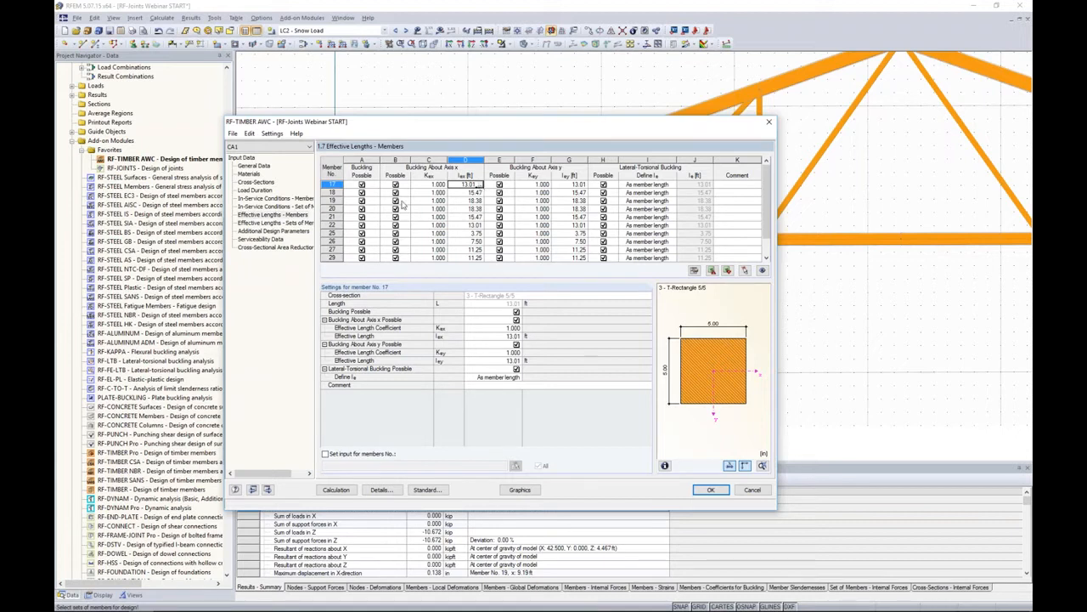
Disable buckling about axis x and lateral-torsional buckling for both the upper and lower chord sets.
left_click(299, 225)
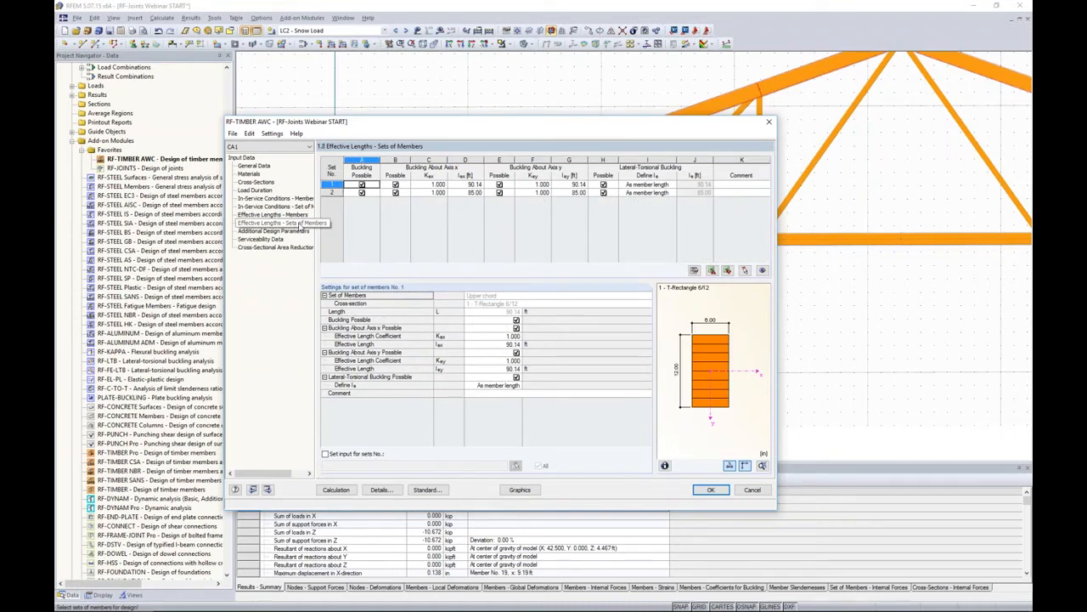
left_click_drag(517, 124, 426, 146)
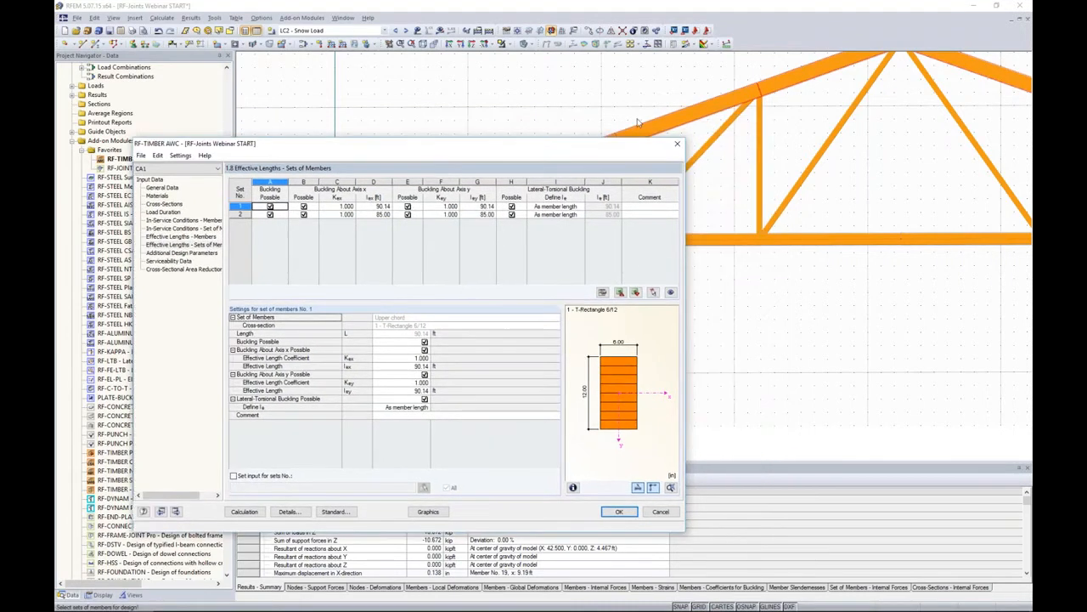
left_click_drag(554, 146, 632, 118)
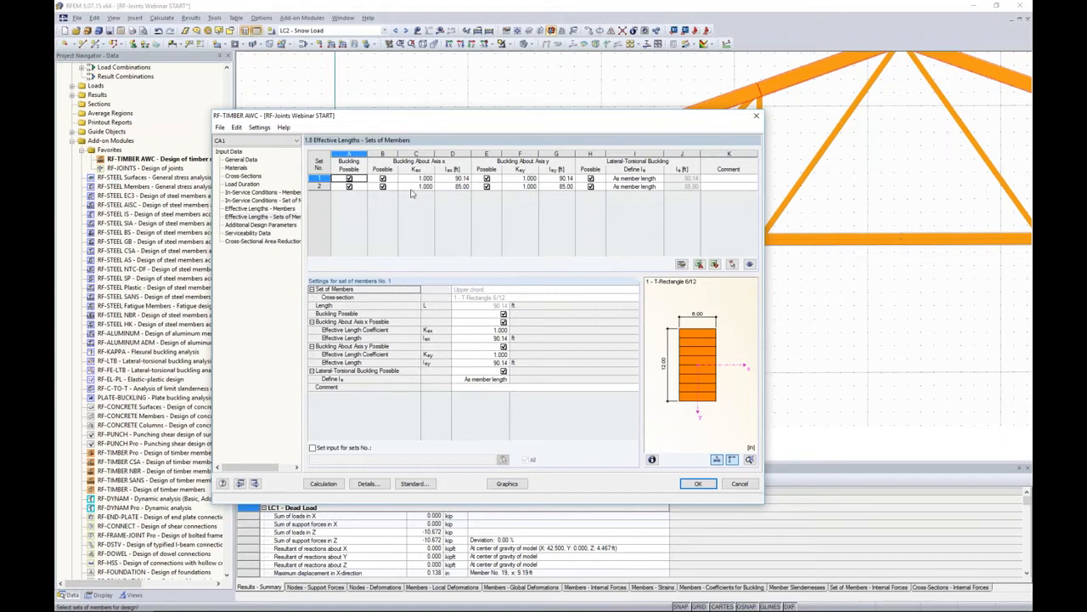
left_click(384, 178)
left_click(384, 186)
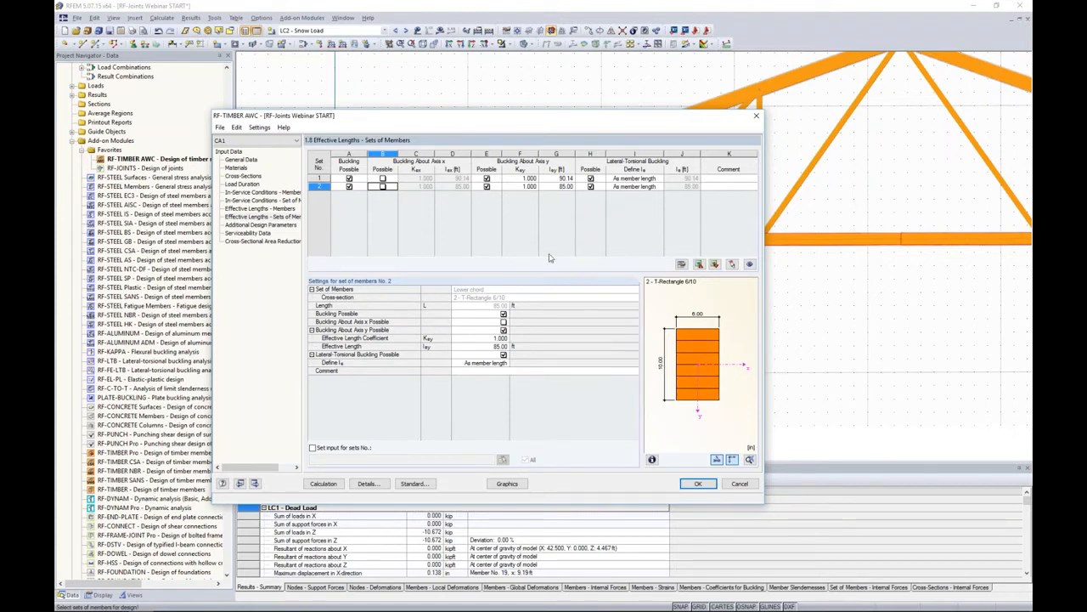
left_click(590, 178)
left_click(590, 187)
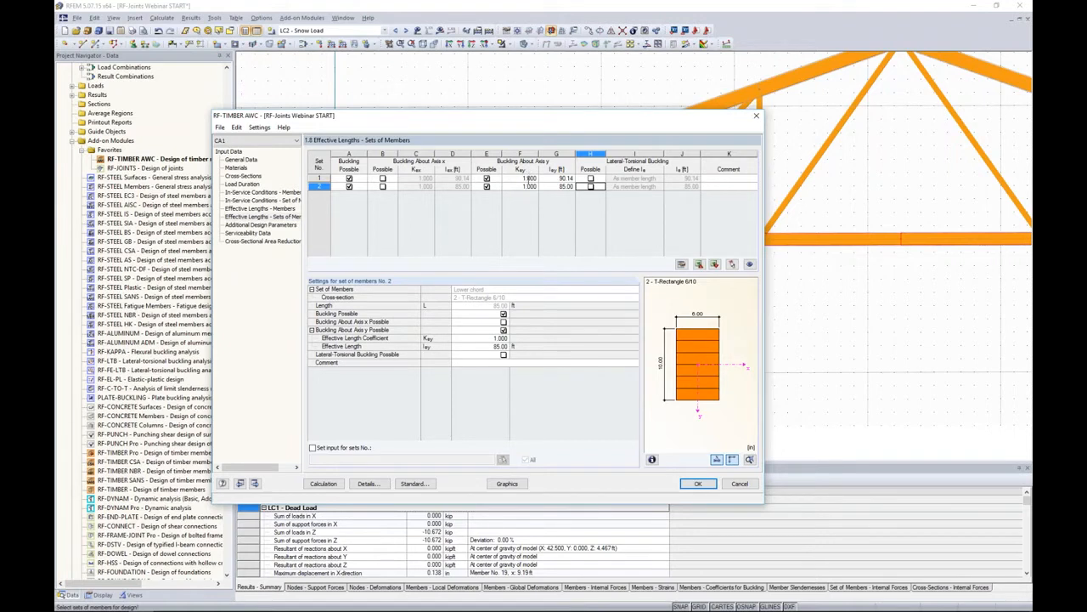
Set the effective length about axis y to 3.0 ft for the upper chord set and 3.5 ft for the lower chord set.
left_click(543, 179)
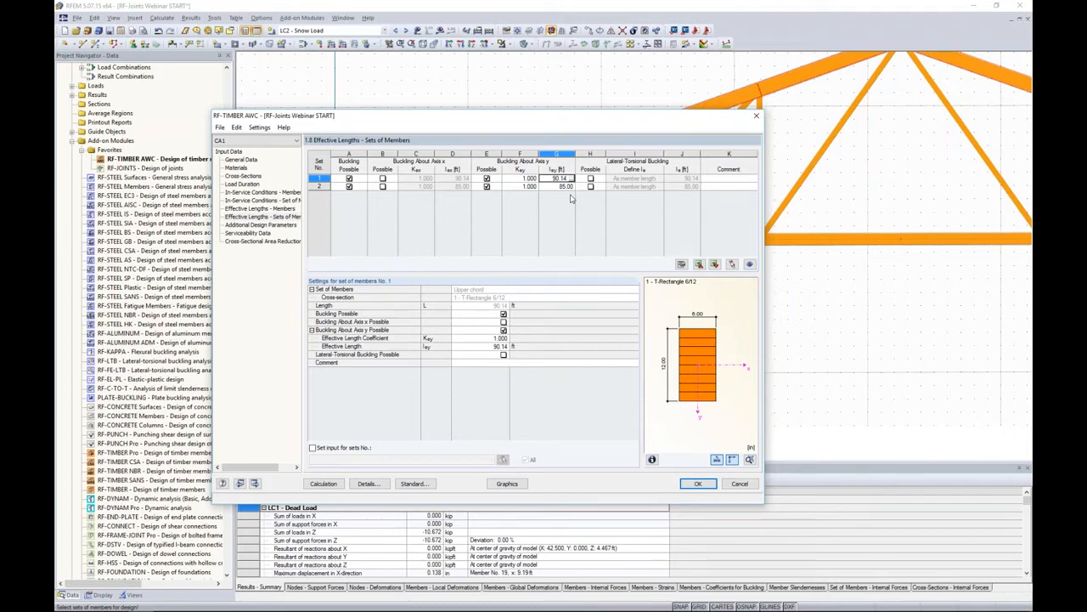
key("Delete")
key("Delete")
key("Delete")
type("3.0")
key("Return")
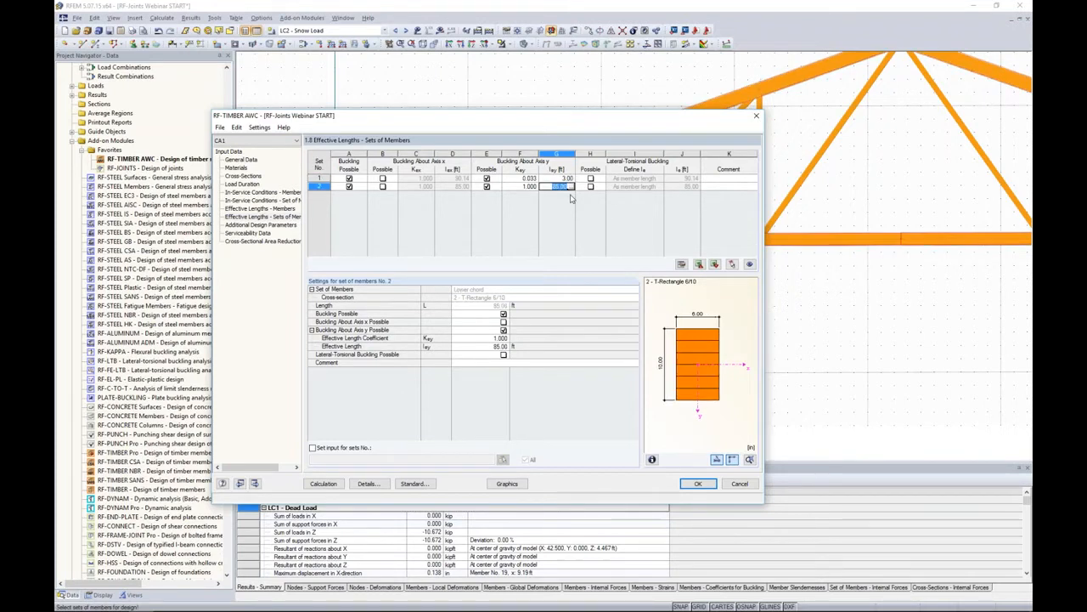
type("3.5")
key("Tab")
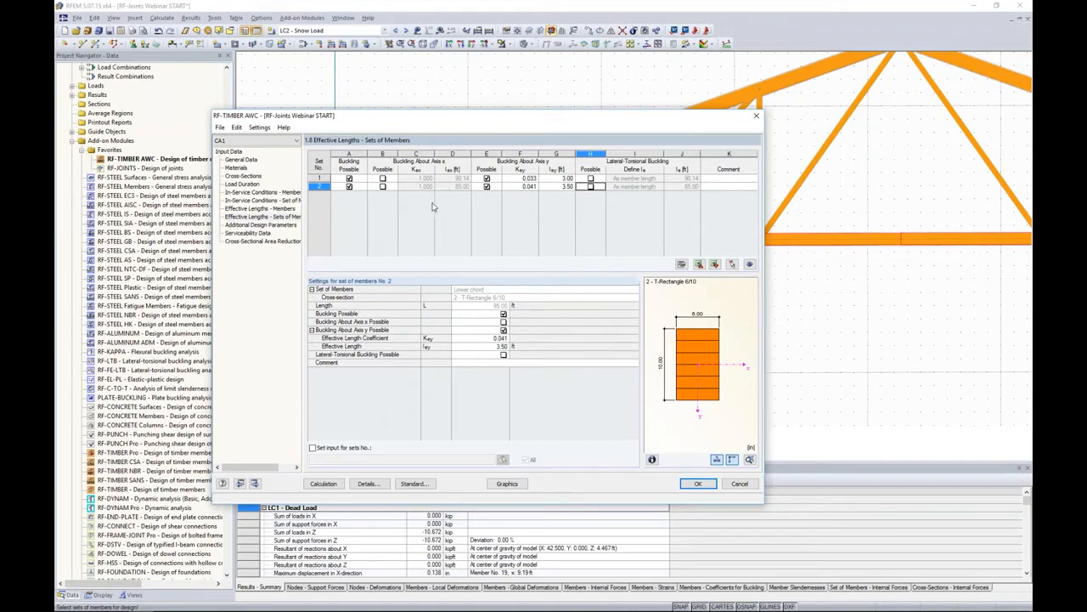
Review the additional design parameters of all members, including the shear reduction, incising and repetitive factors.
left_click(275, 225)
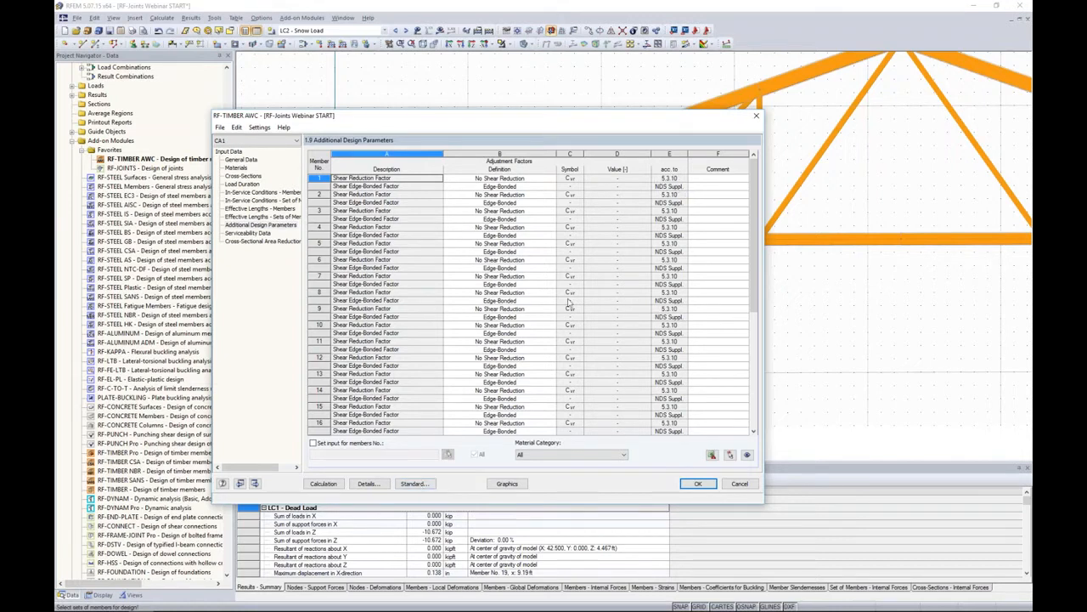
left_click_drag(753, 238, 751, 351)
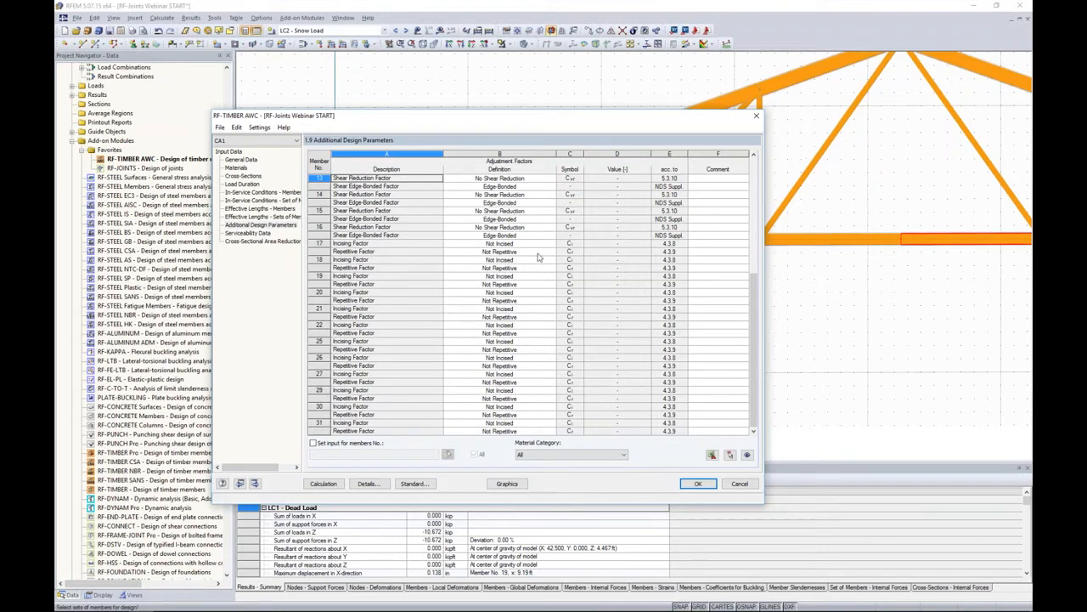
Add member 19, the diagonal web rising to the ridge, to the serviceability data with beam type Beam.
left_click(252, 235)
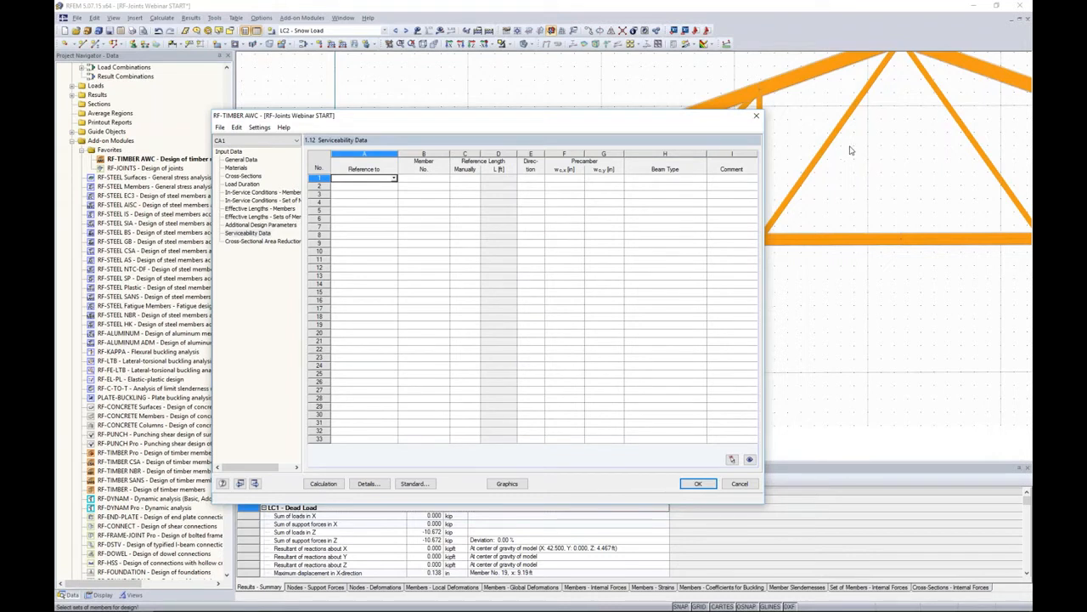
left_click(395, 179)
left_click(374, 185)
left_click(418, 179)
left_click(447, 179)
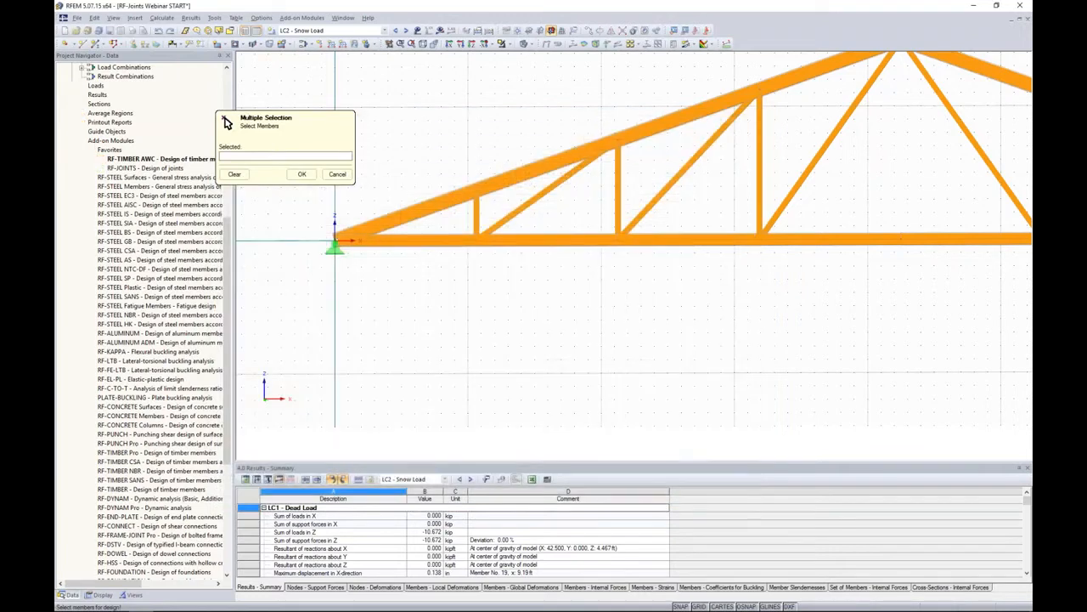
left_click(644, 231)
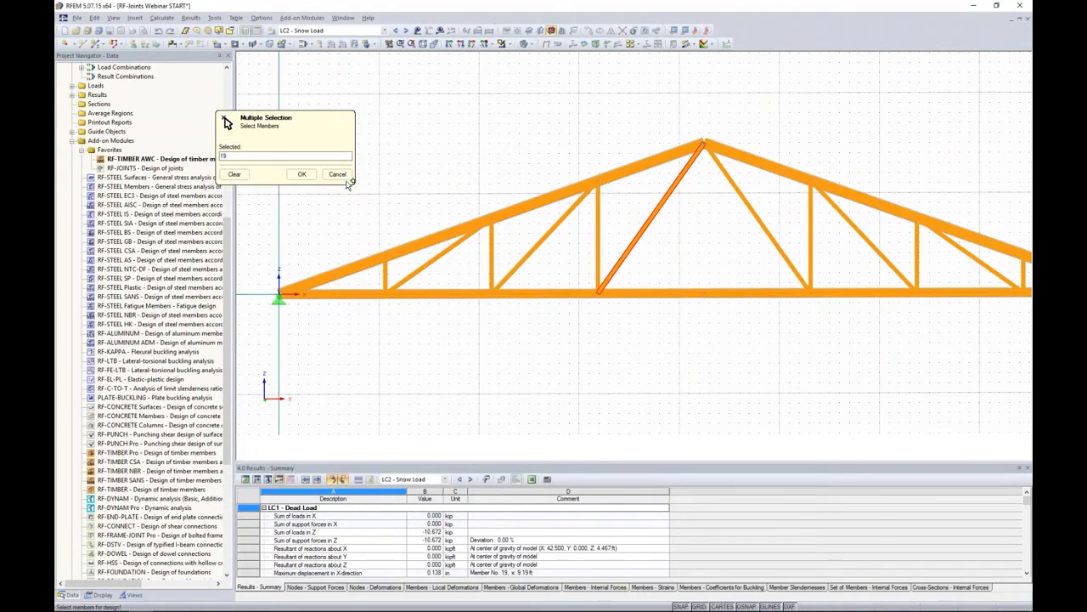
left_click(301, 174)
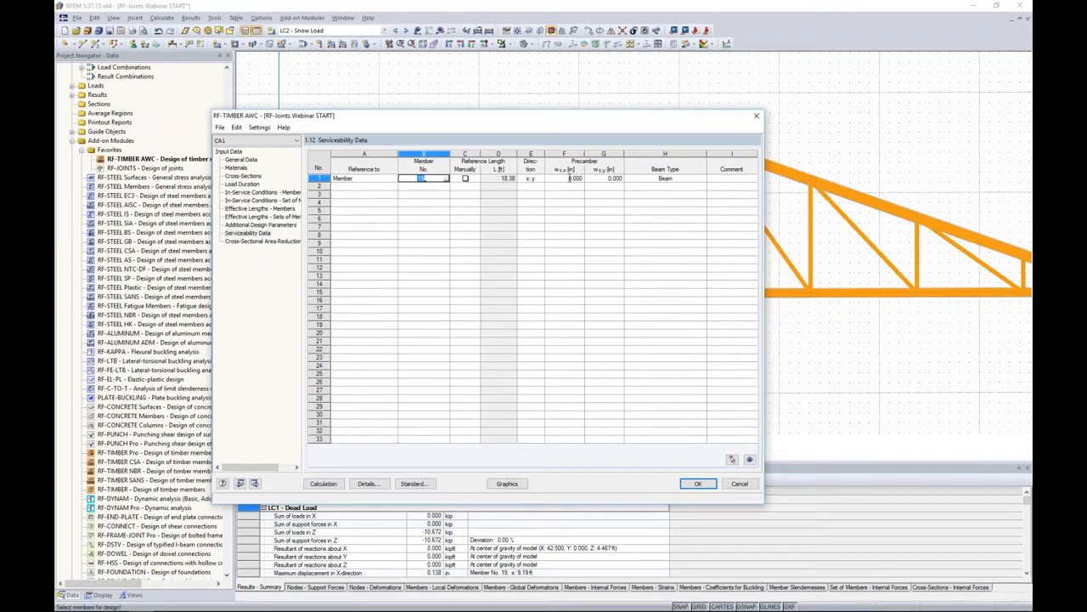
left_click(677, 181)
left_click(703, 180)
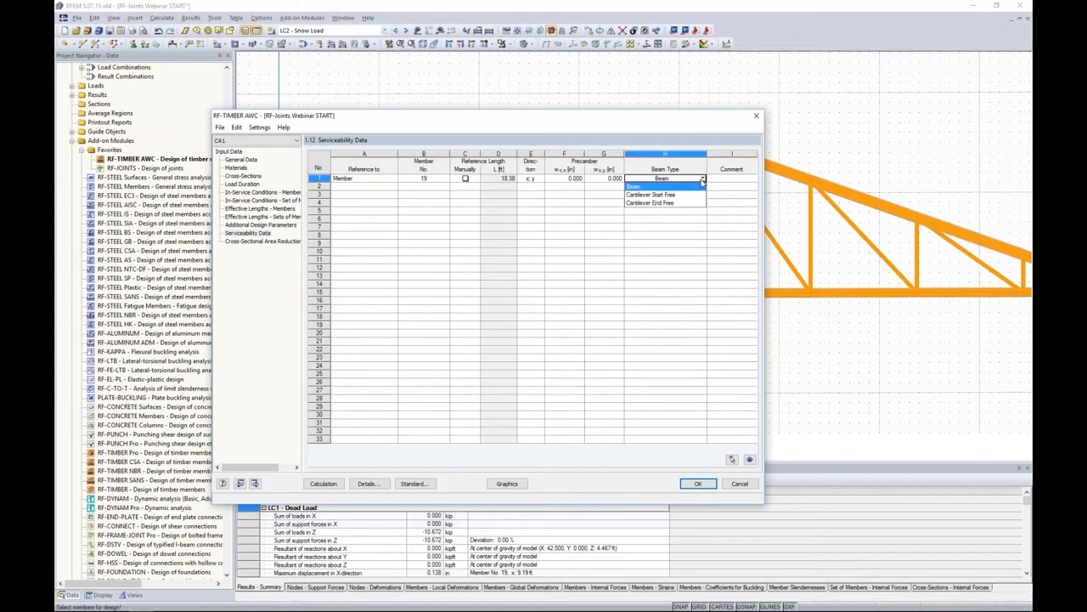
left_click(703, 187)
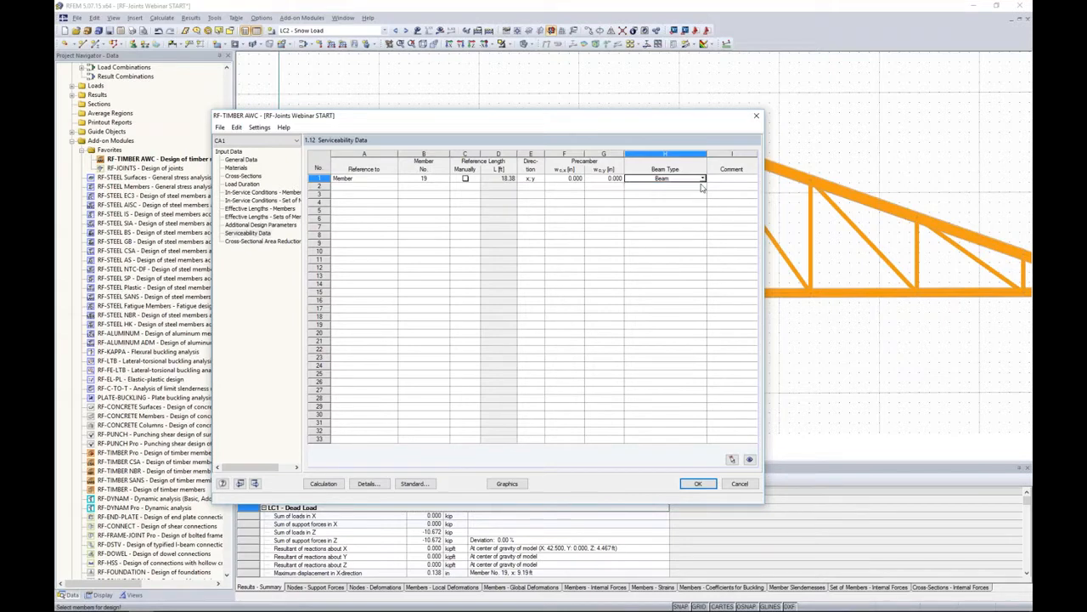
Add the lower chord, set of members 2, as the second serviceability entry.
left_click(377, 187)
left_click(394, 187)
left_click(393, 209)
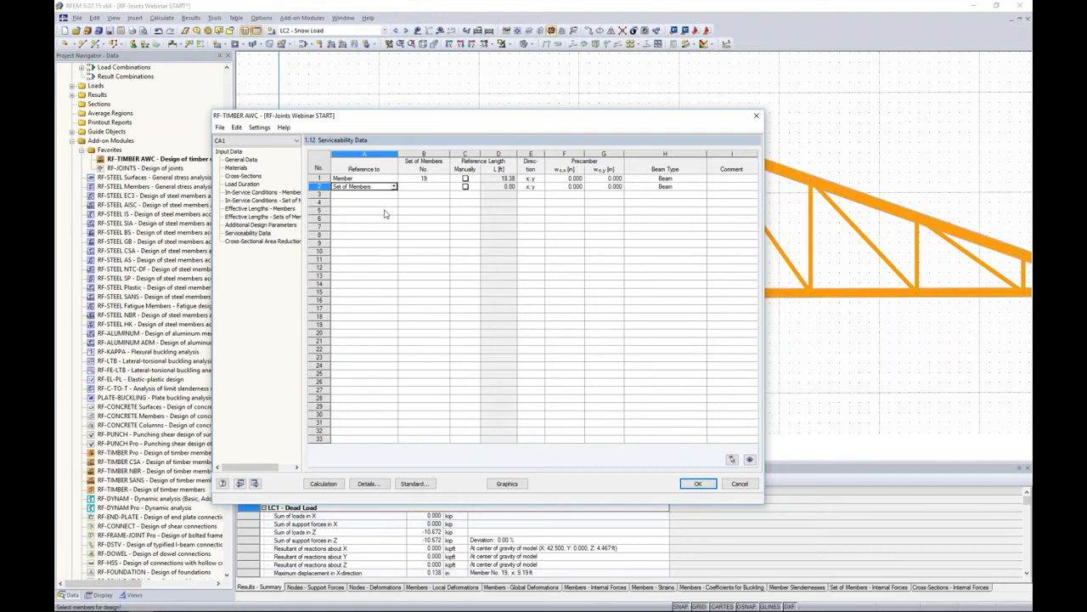
left_click(423, 187)
left_click(446, 186)
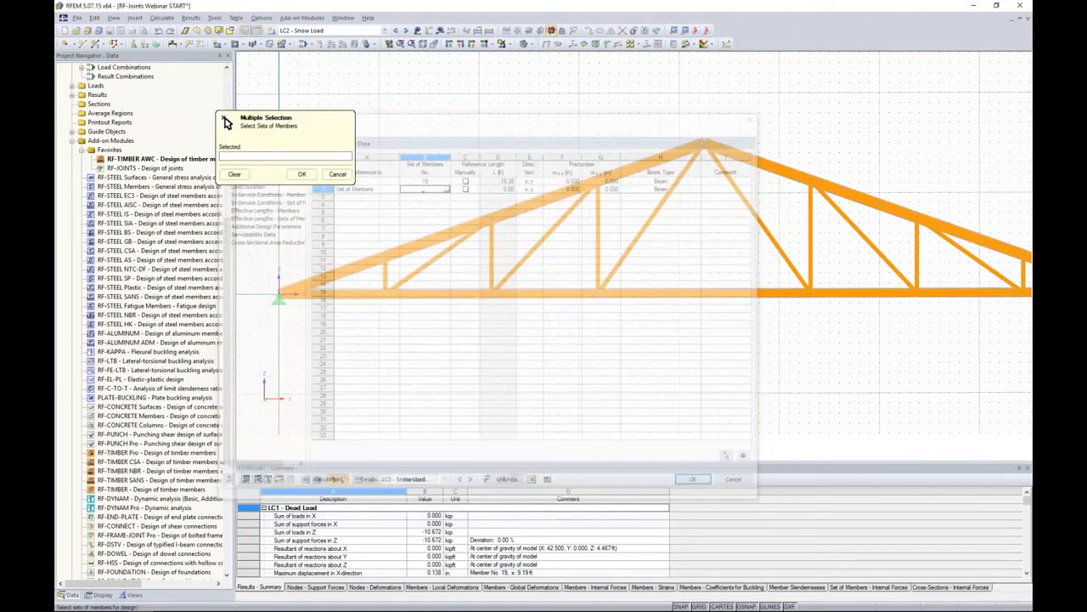
left_click(521, 290)
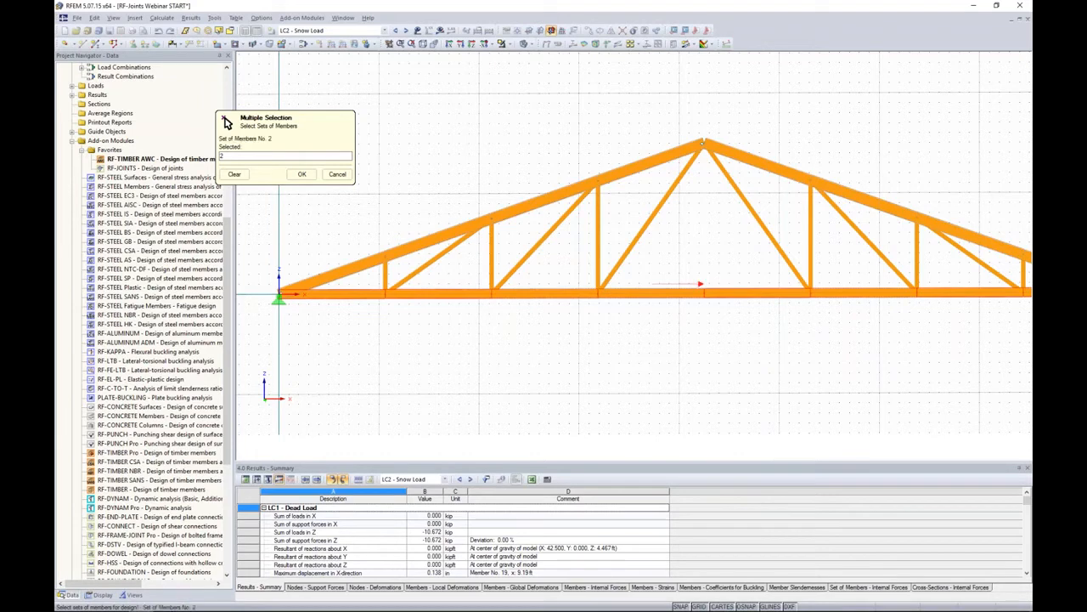
left_click(302, 173)
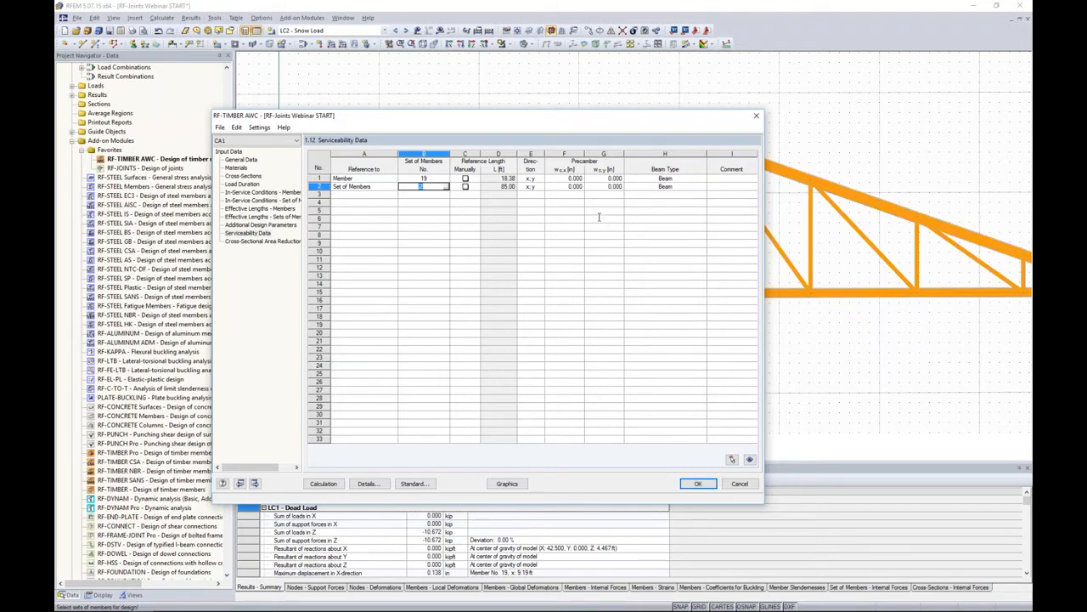
Check the limiting deflection and deformation reference in the serviceability design details.
left_click(380, 486)
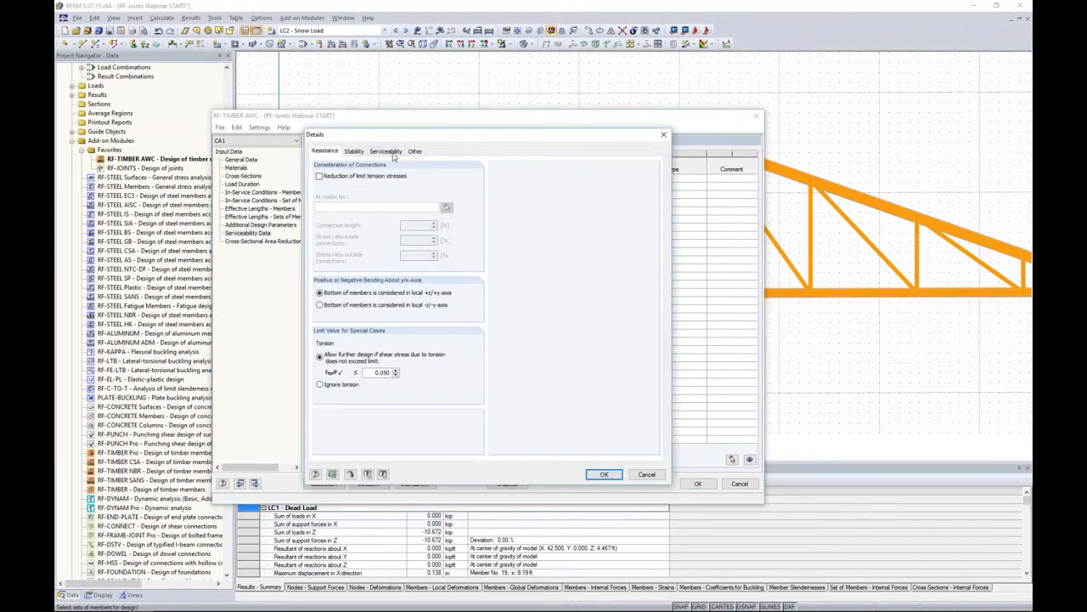
left_click(387, 151)
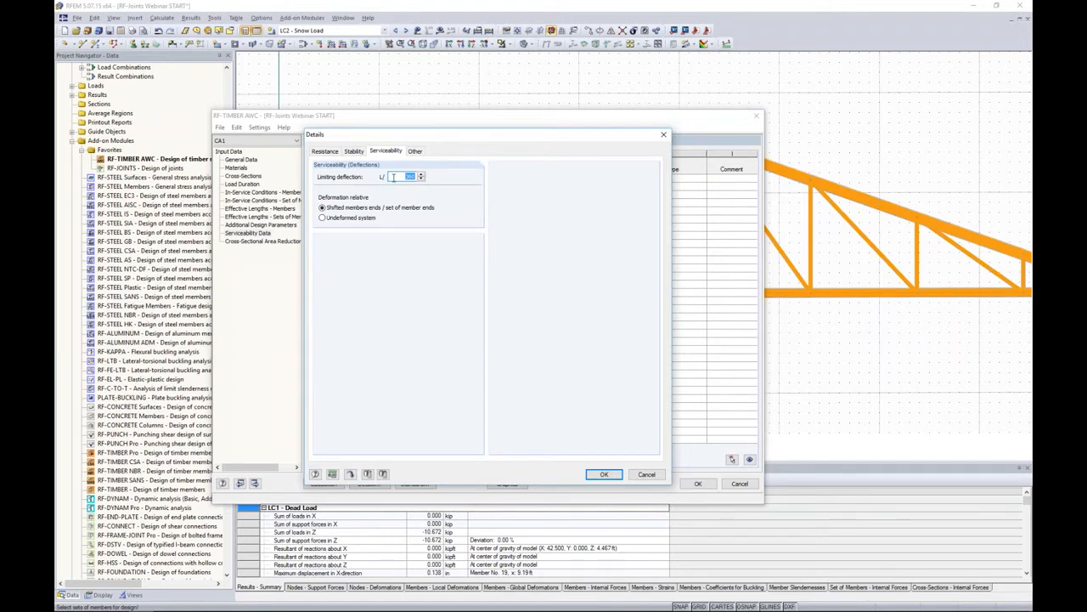
left_click(393, 176)
double_click(401, 176)
left_click(605, 474)
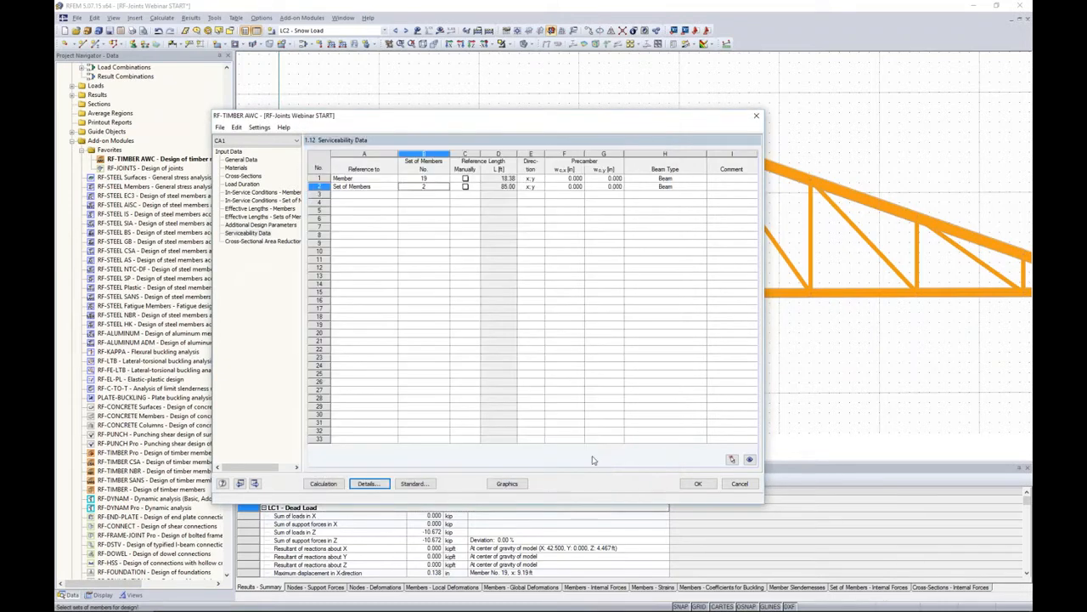
Try a cross-sectional area reduction for a member, examine the notch location options, and delete the entry.
left_click(265, 242)
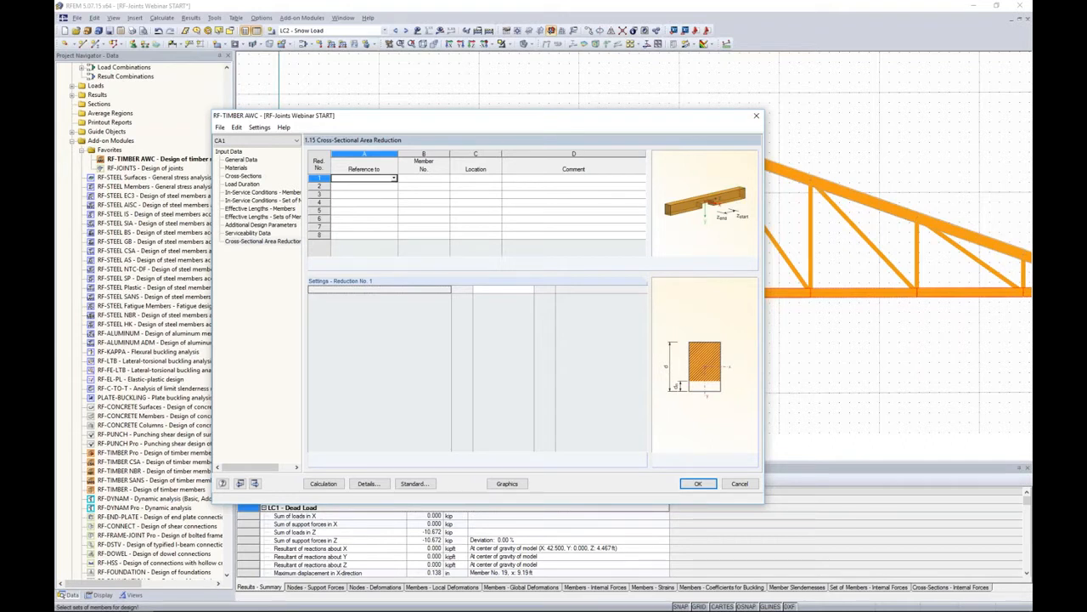
left_click(394, 178)
left_click(365, 186)
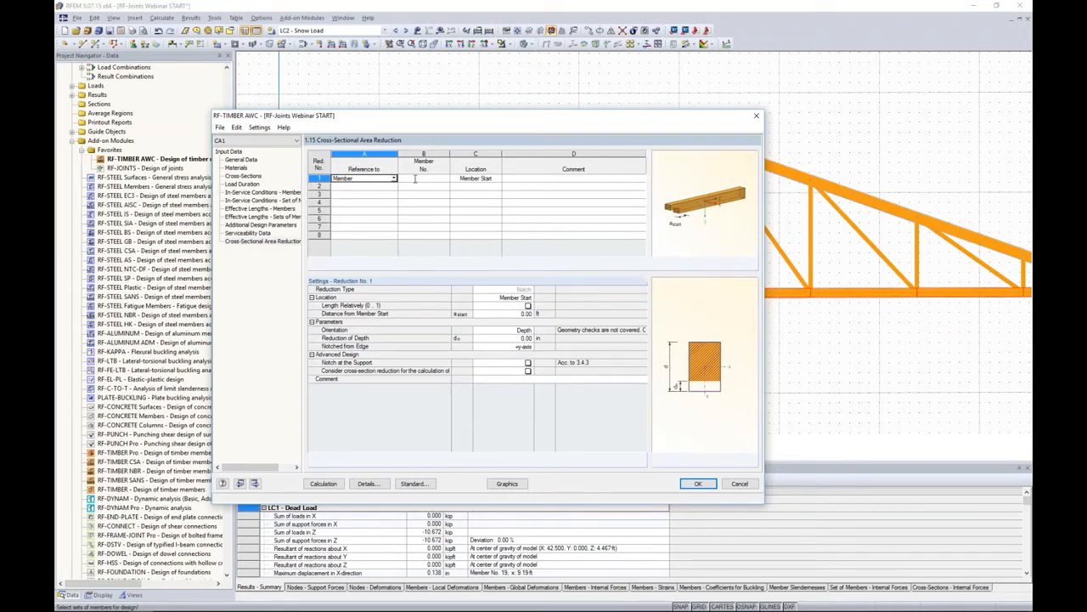
left_click(523, 299)
left_click(530, 297)
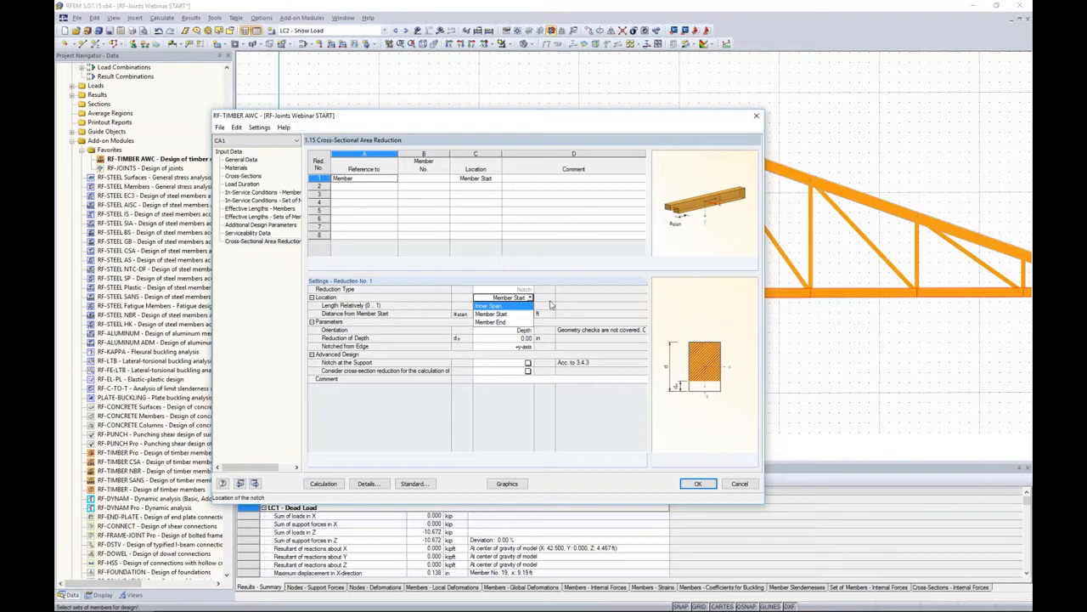
left_click(558, 300)
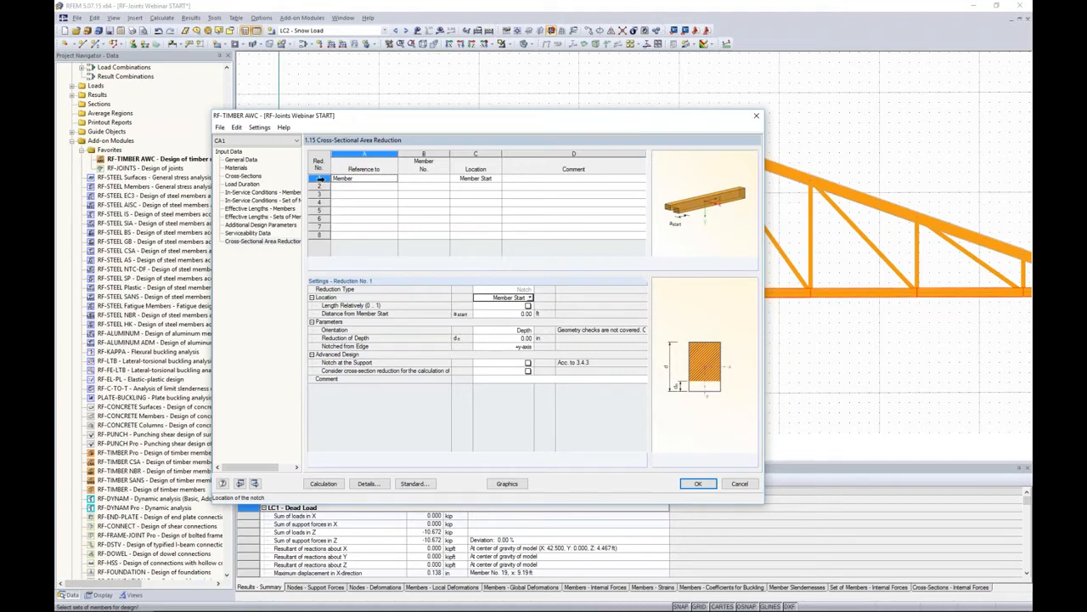
left_click(320, 178)
key("Delete")
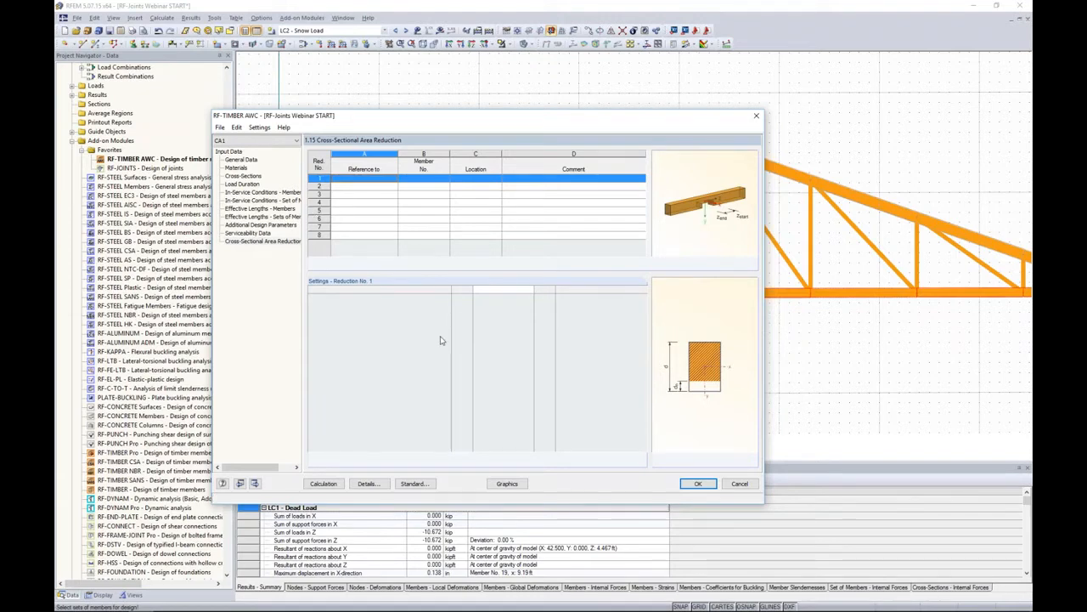
Try the reduction of limit tension stresses at node 5 and ignoring torsion in the resistance details, and restore both settings.
left_click(368, 483)
left_click_drag(473, 134, 494, 98)
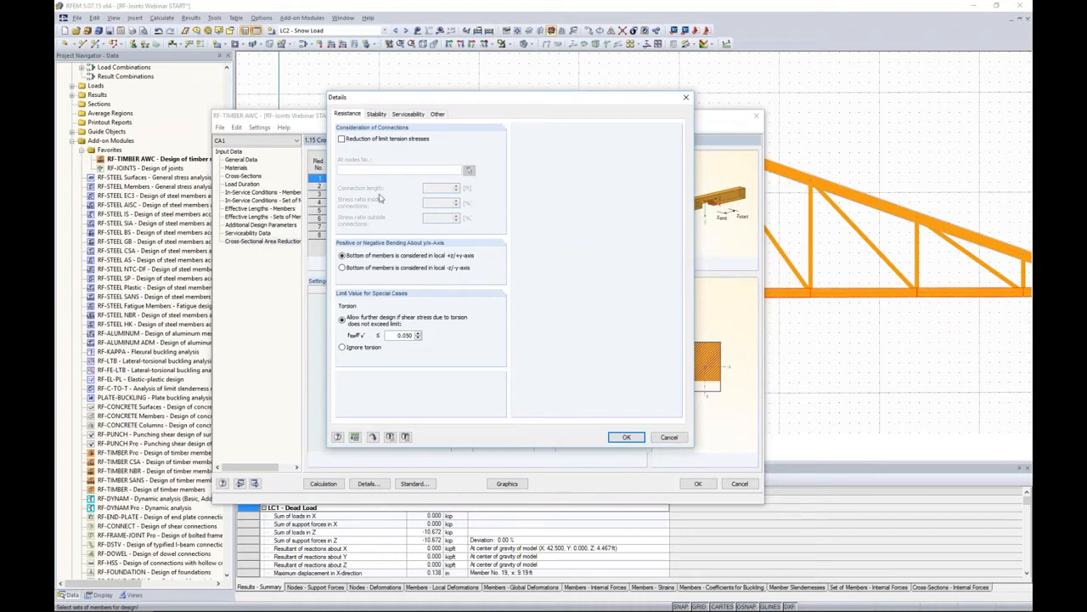
left_click(343, 139)
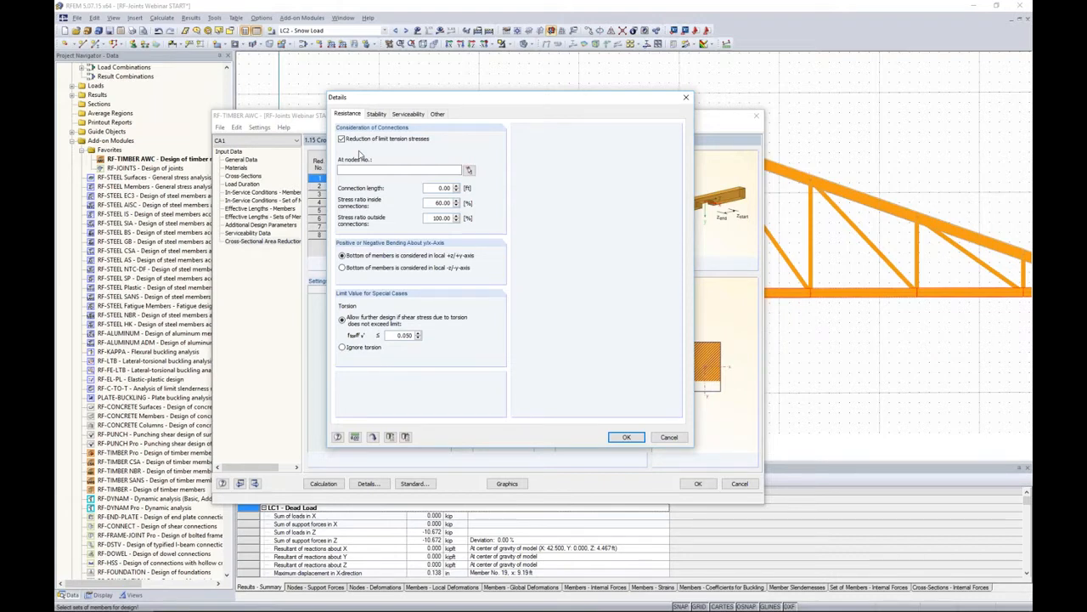
left_click(469, 170)
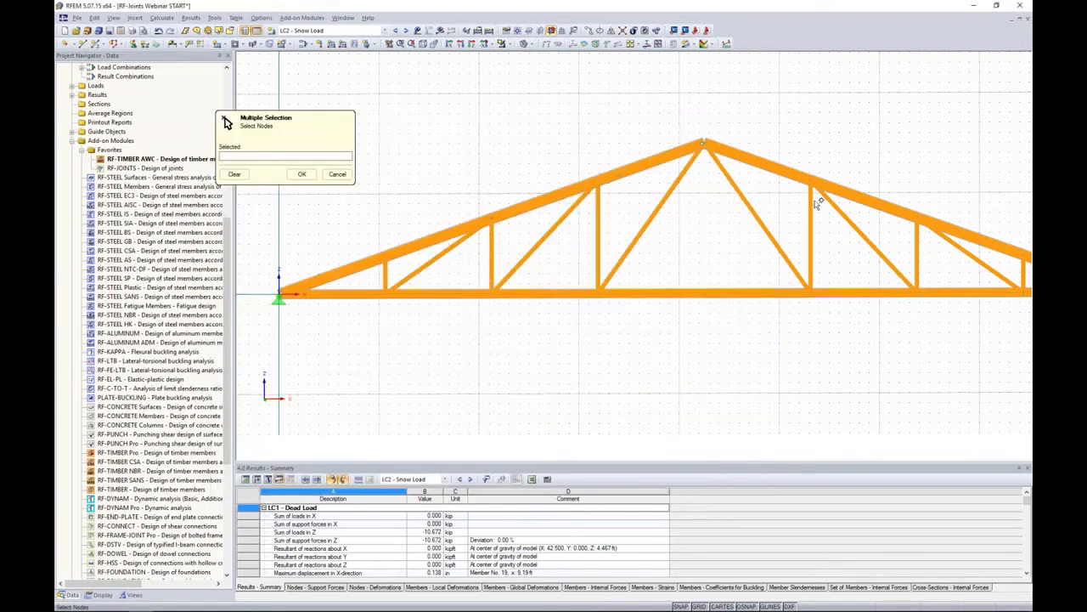
left_click(605, 180)
left_click(301, 173)
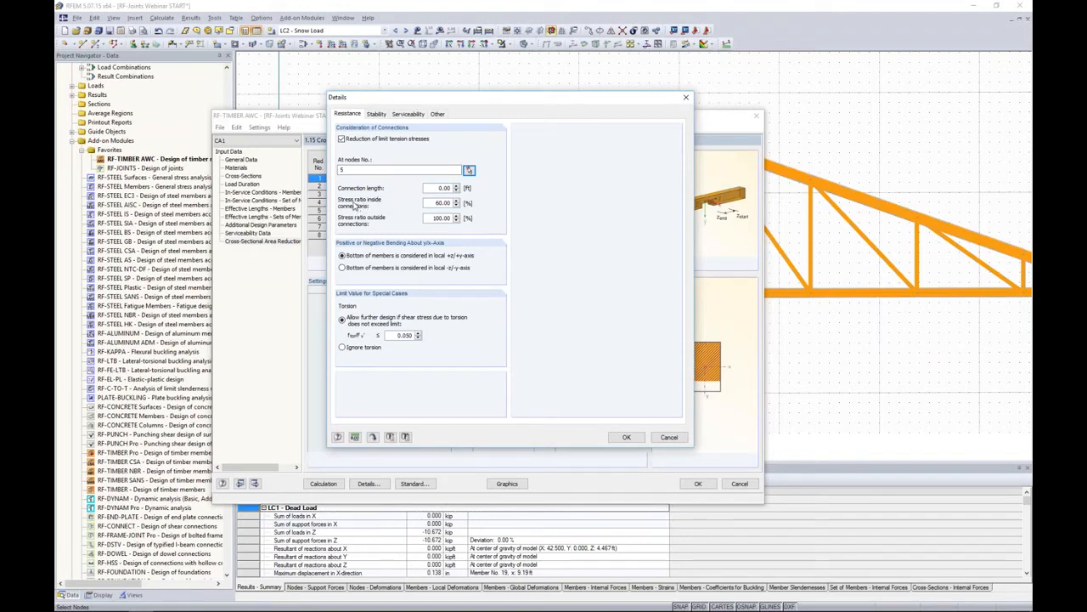
left_click(434, 205)
left_click(341, 139)
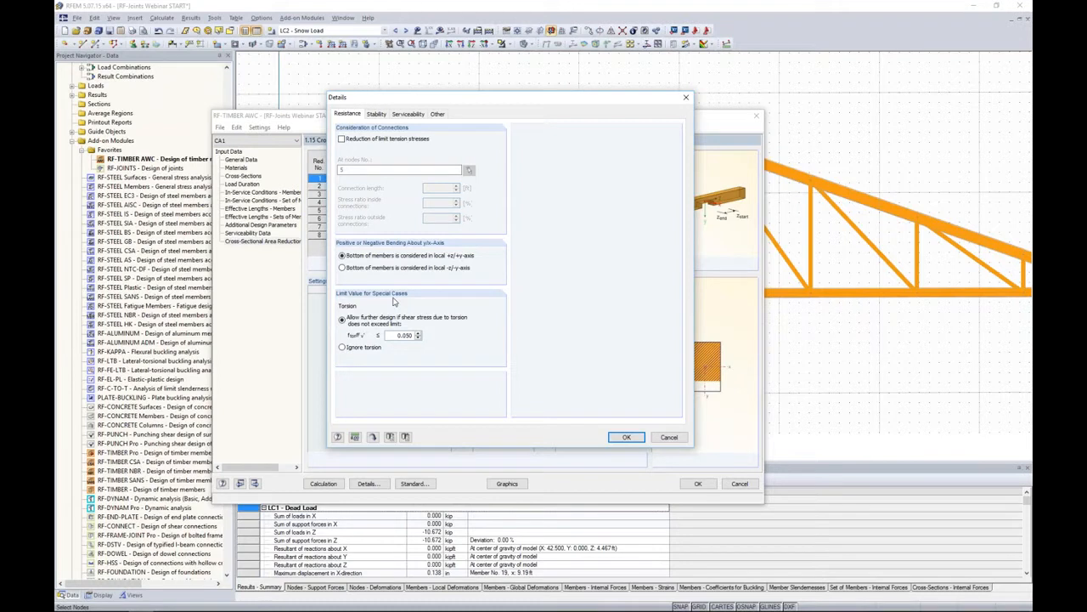
left_click(342, 347)
left_click(343, 320)
Turn off the stability analysis in the design details, and re-enable it according to the equivalent member method.
left_click(378, 114)
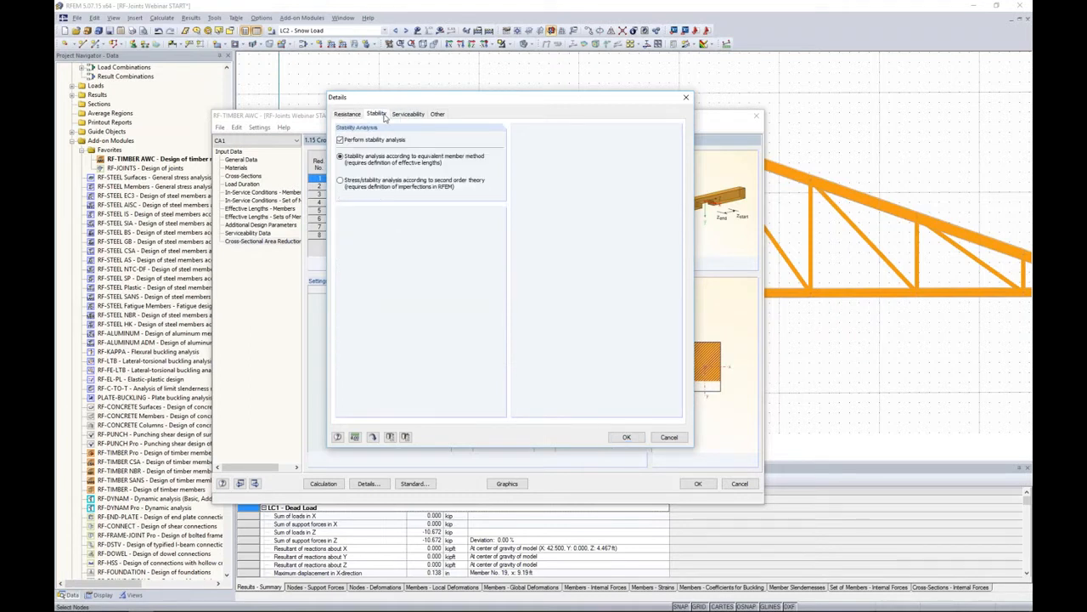
left_click(341, 141)
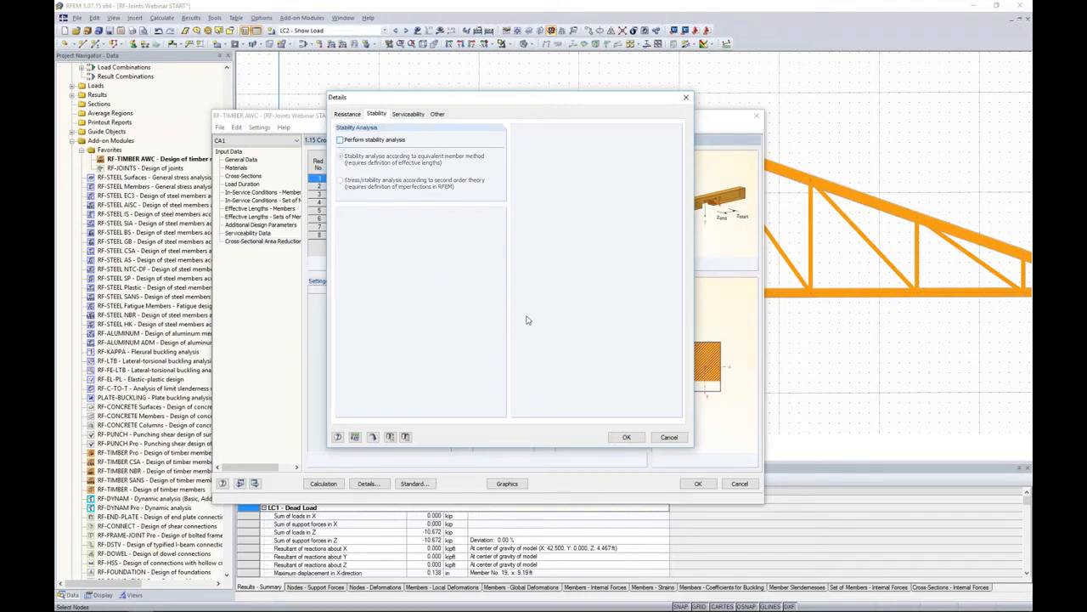
left_click(626, 437)
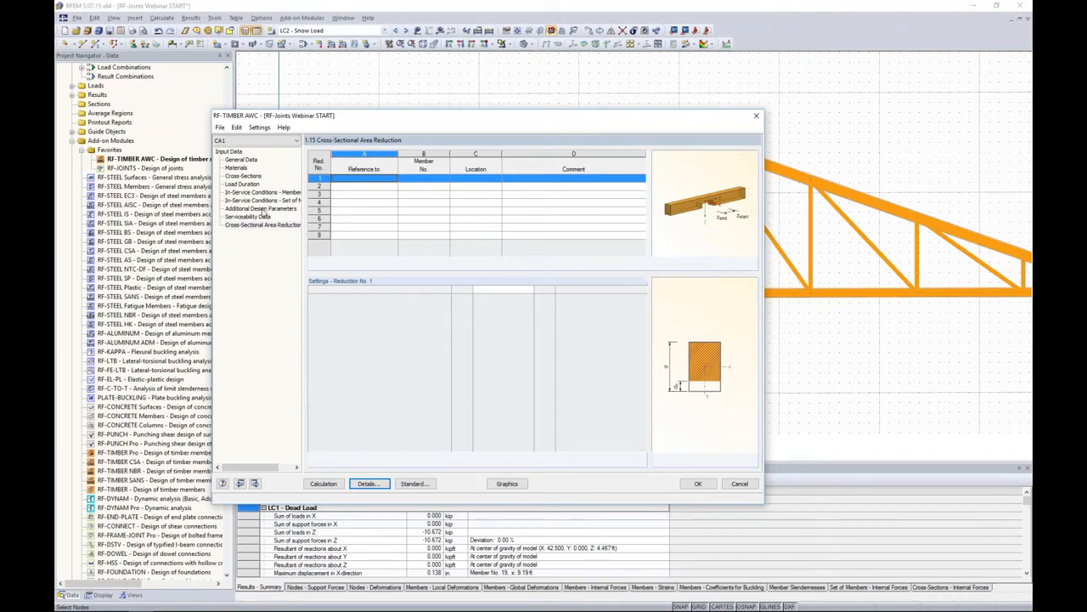
left_click(386, 485)
left_click(354, 152)
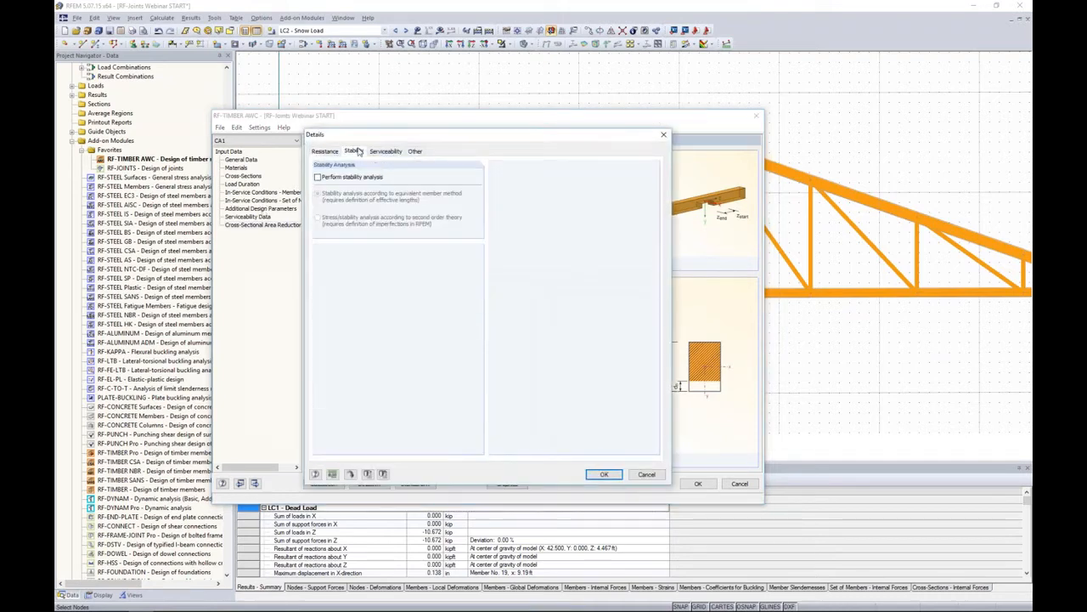
left_click(318, 177)
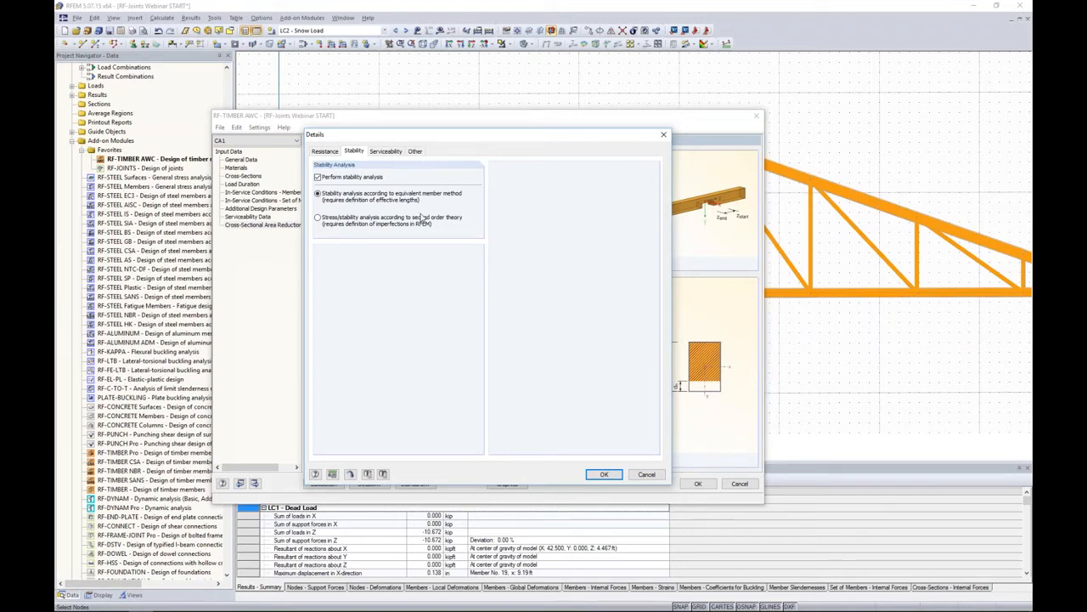
left_click(607, 476)
Accept the timber design input and review the calculation parameters of load combination CO1 (D + S).
left_click(698, 483)
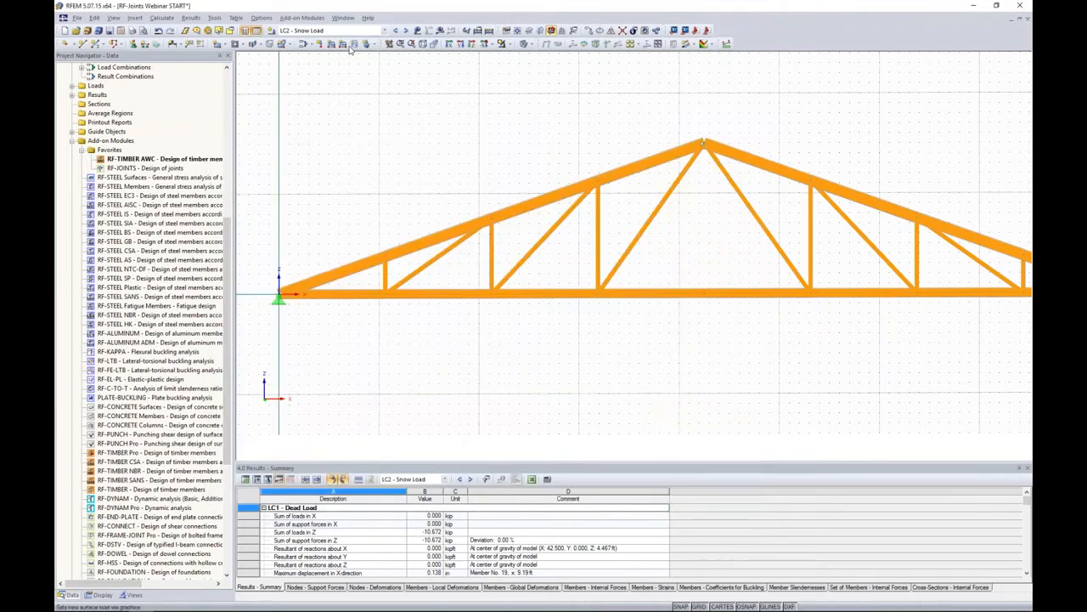
left_click(303, 44)
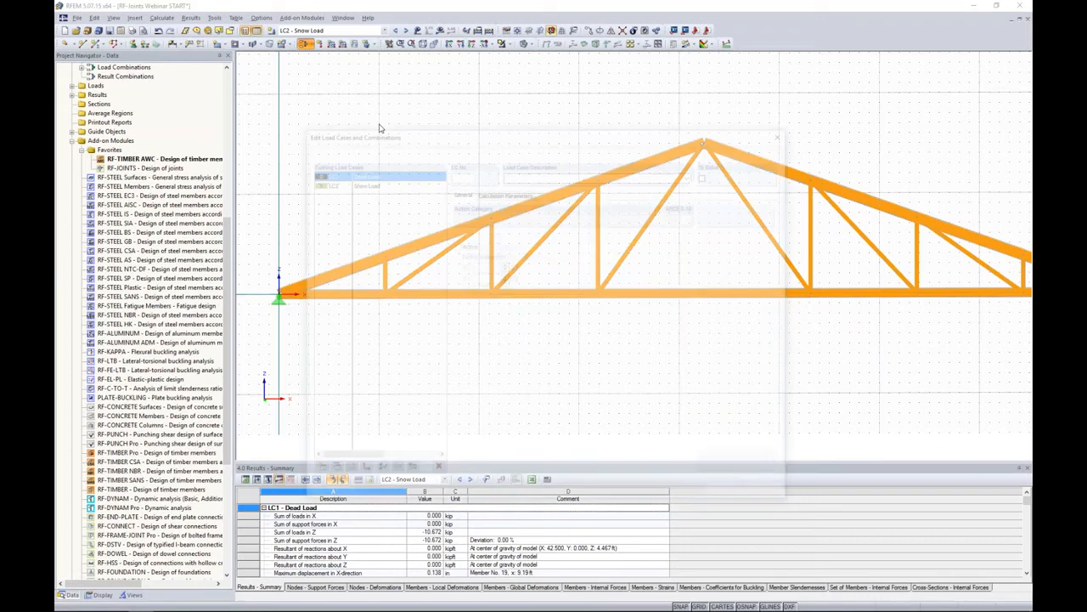
left_click(366, 151)
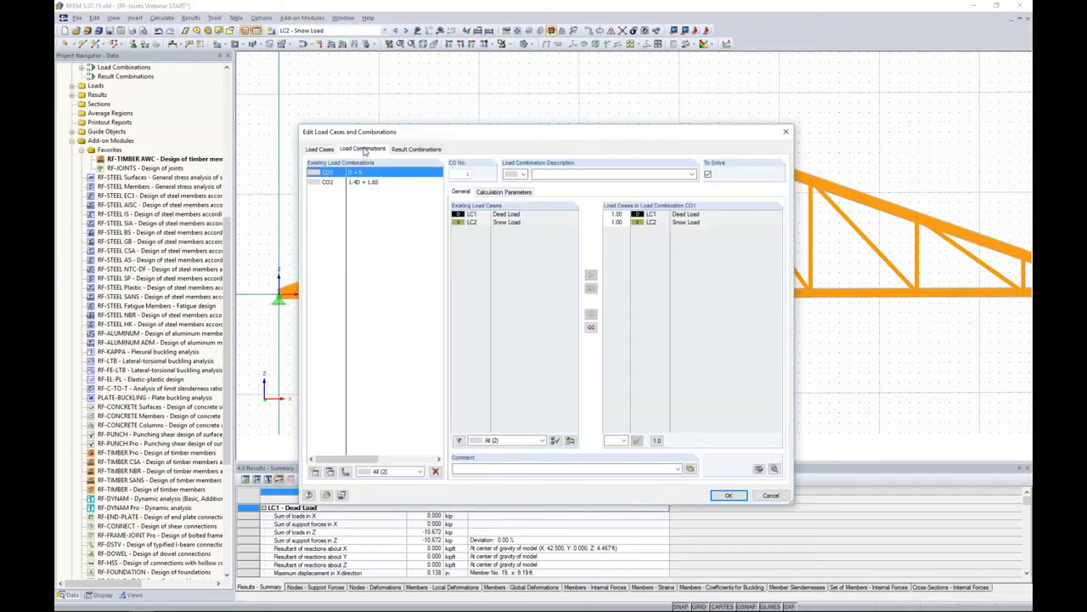
left_click(494, 193)
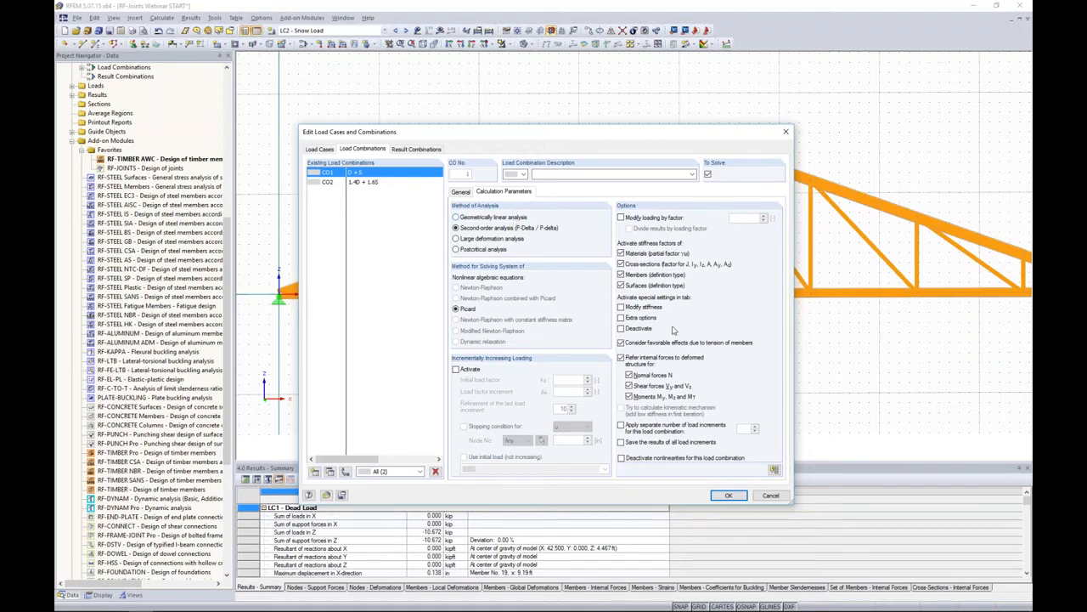
left_click(728, 496)
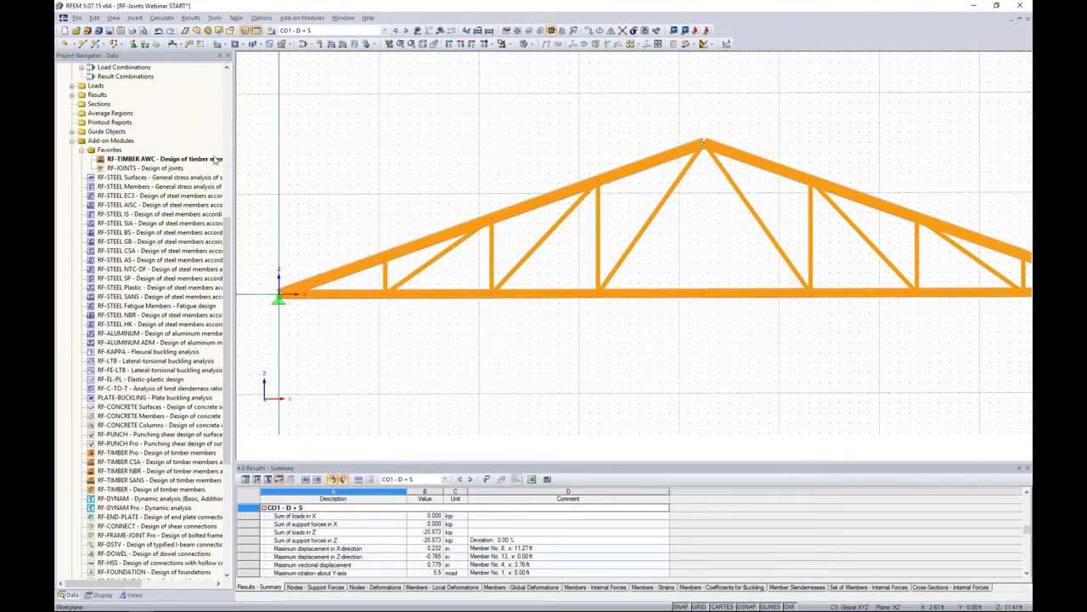
Reopen the RF-TIMBER AWC module, try the stability analysis according to second order theory, and examine the members' effective lengths.
double_click(213, 160)
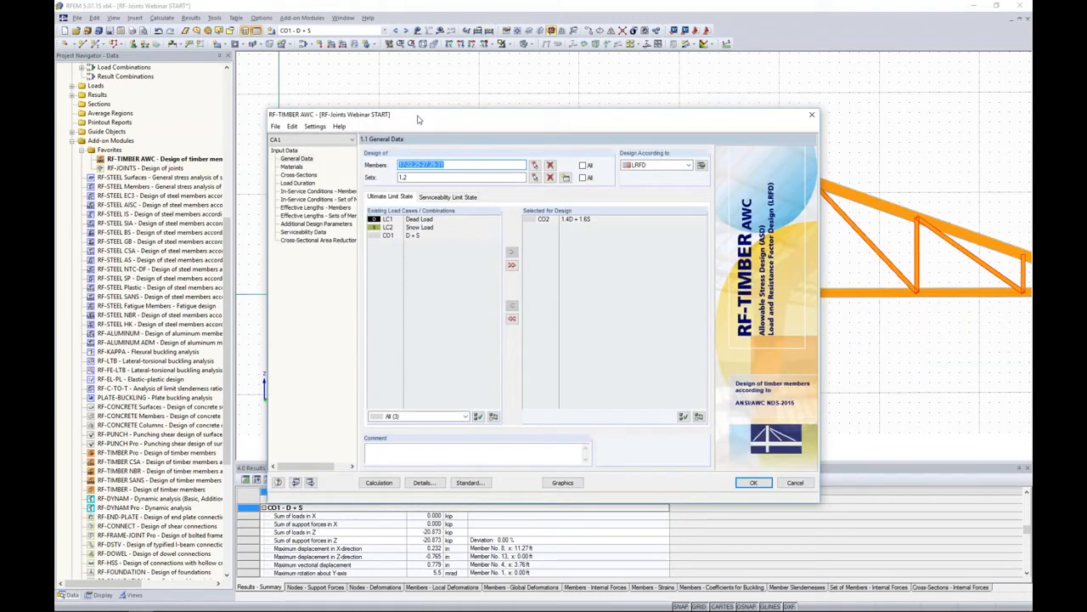
left_click_drag(421, 115, 430, 110)
left_click(433, 476)
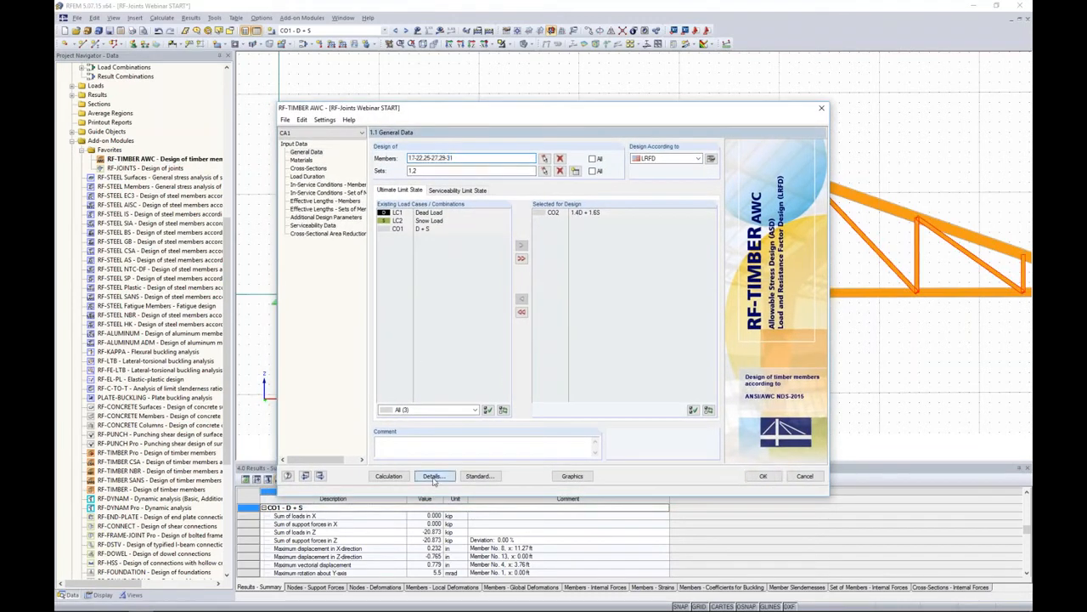
left_click(420, 144)
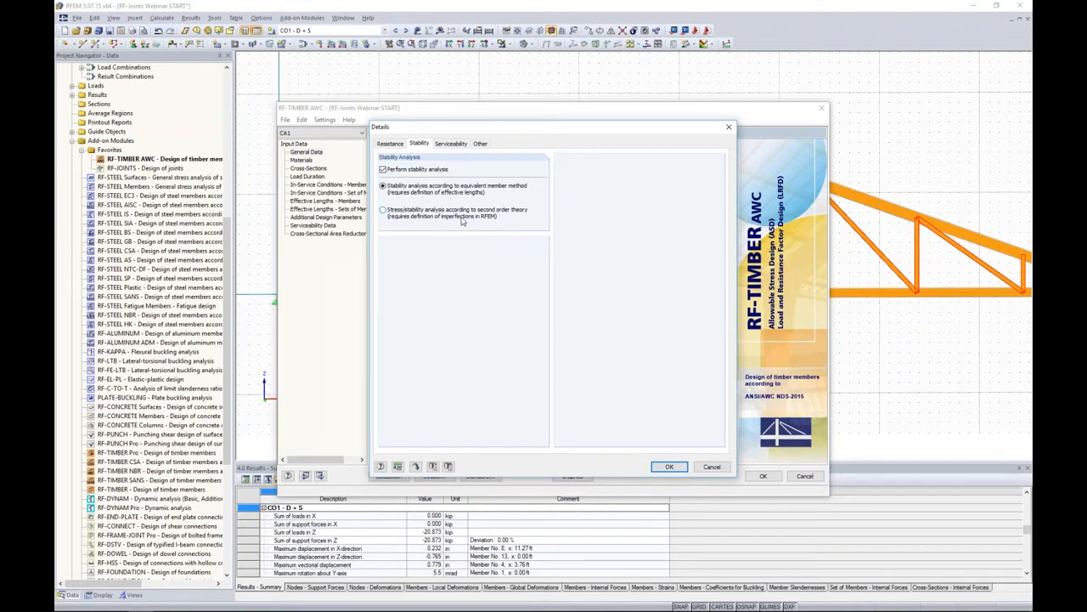
left_click(383, 210)
left_click(669, 467)
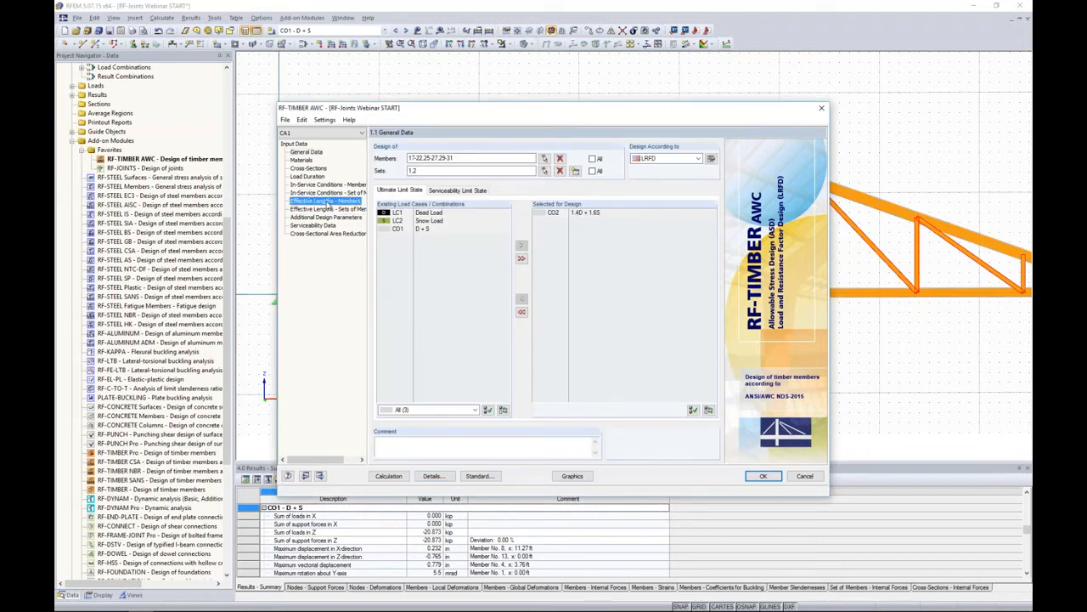
left_click(327, 201)
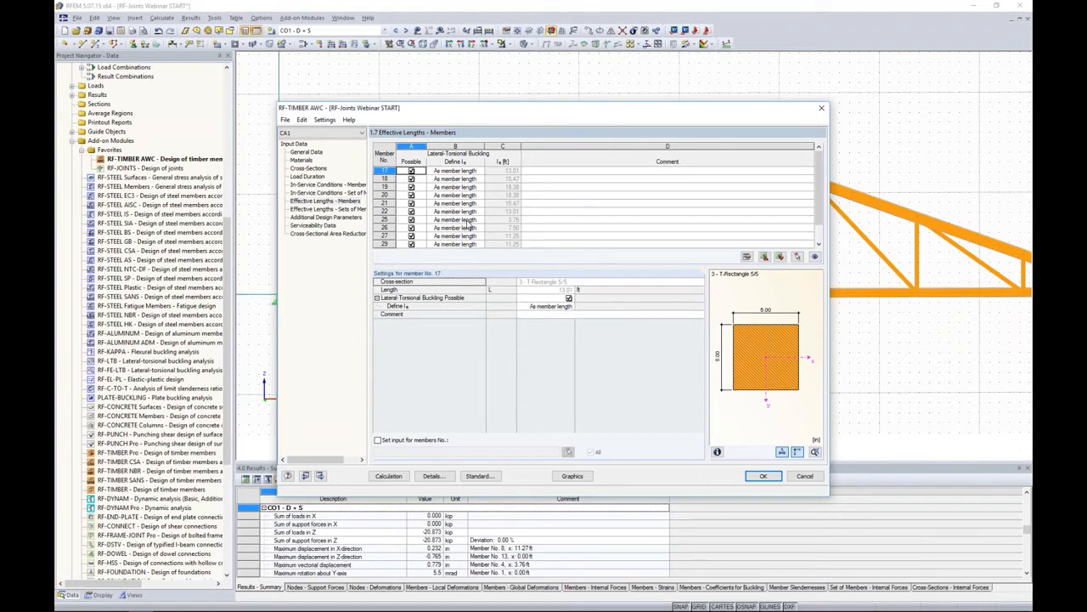
Set the stability analysis back to the equivalent member method in the design details.
left_click(434, 475)
left_click(451, 144)
left_click(420, 144)
left_click(384, 186)
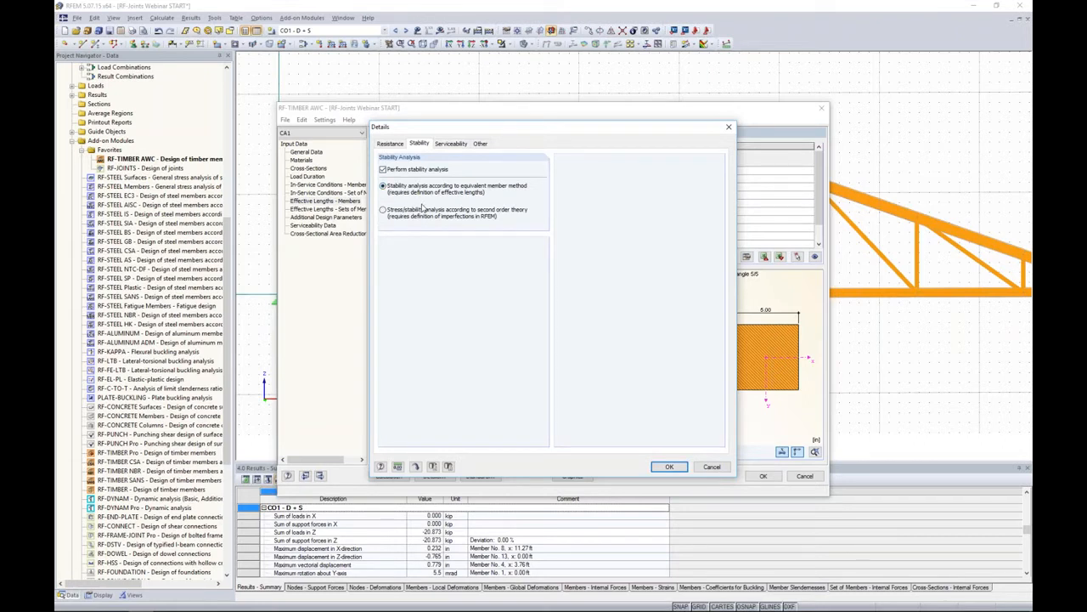
Review the serviceability, cross-section optimization and slenderness details, try the member slendernesses result window option, and accept the details.
left_click(450, 144)
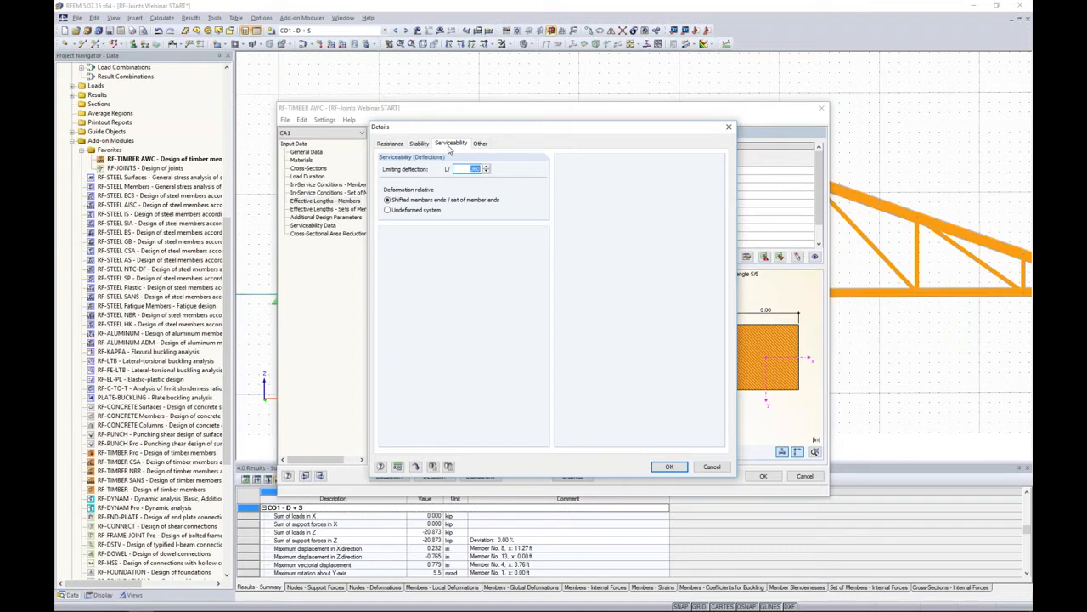
left_click(480, 143)
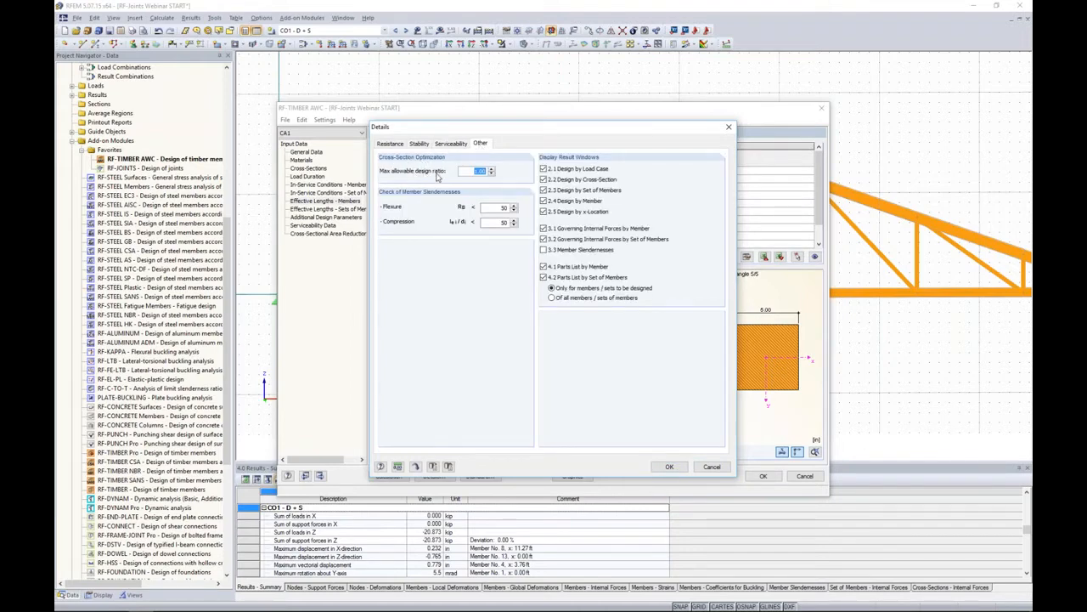
left_click(469, 171)
left_click_drag(475, 172, 495, 176)
left_click(544, 251)
left_click(543, 252)
left_click(668, 467)
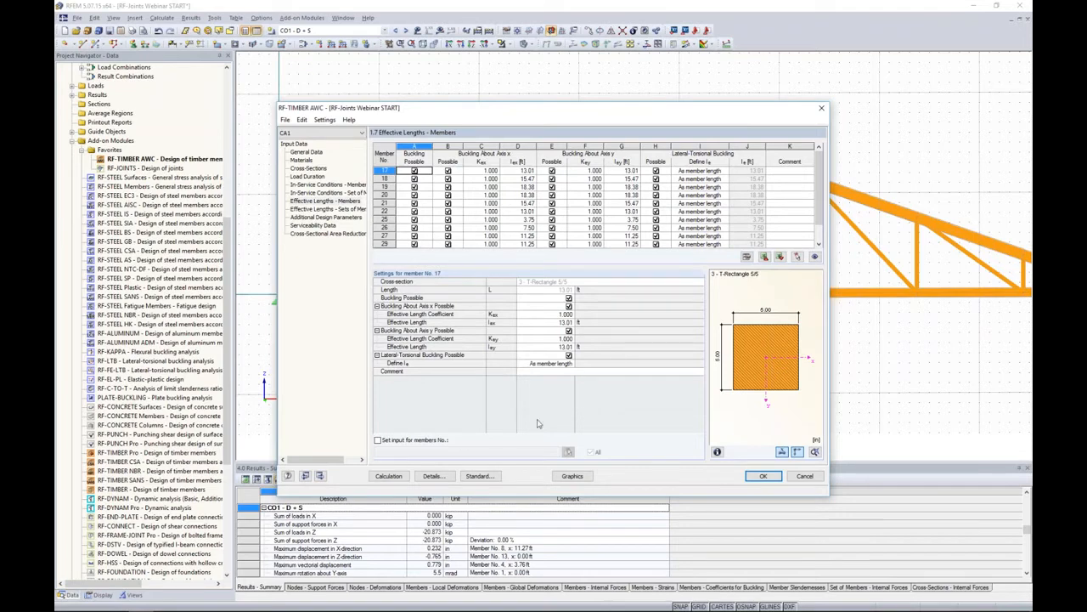
Run the timber design calculation and review the results by load case, cross-section, set of members and member.
left_click(392, 475)
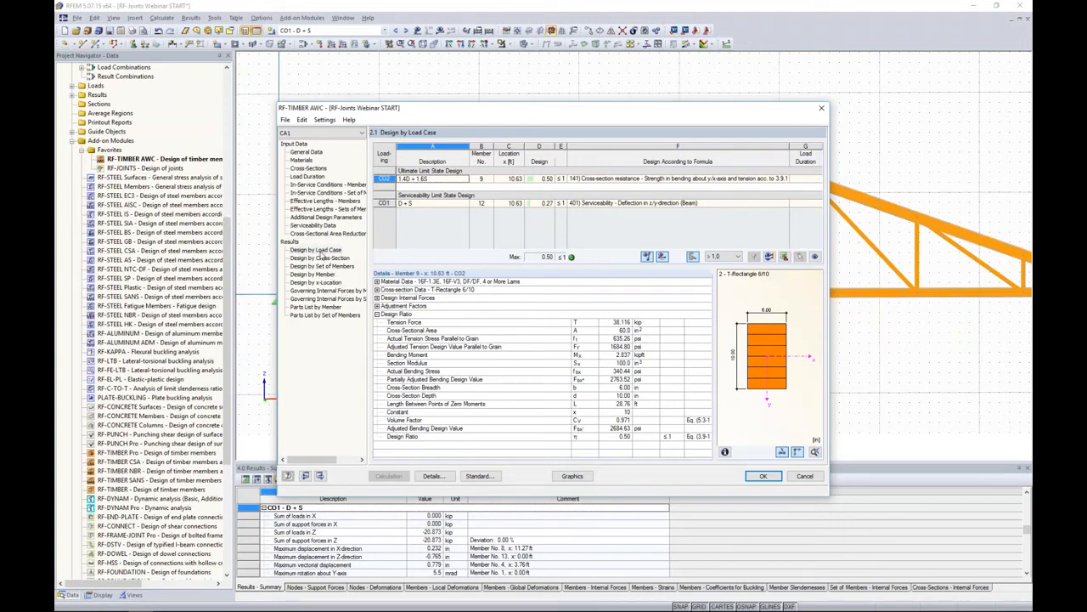
left_click(322, 257)
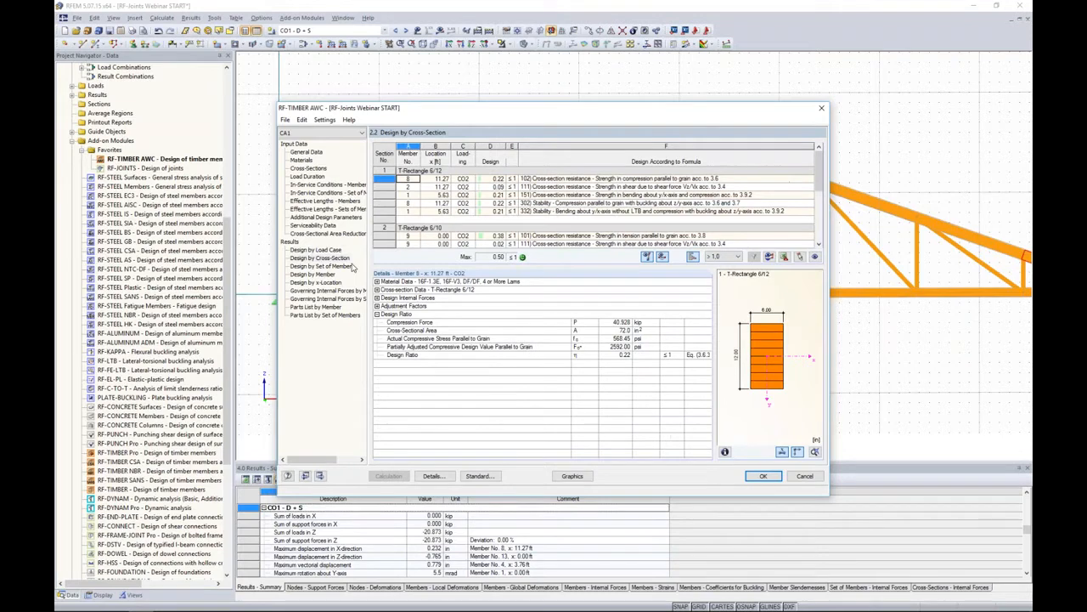
scroll(580, 204, "down", 5)
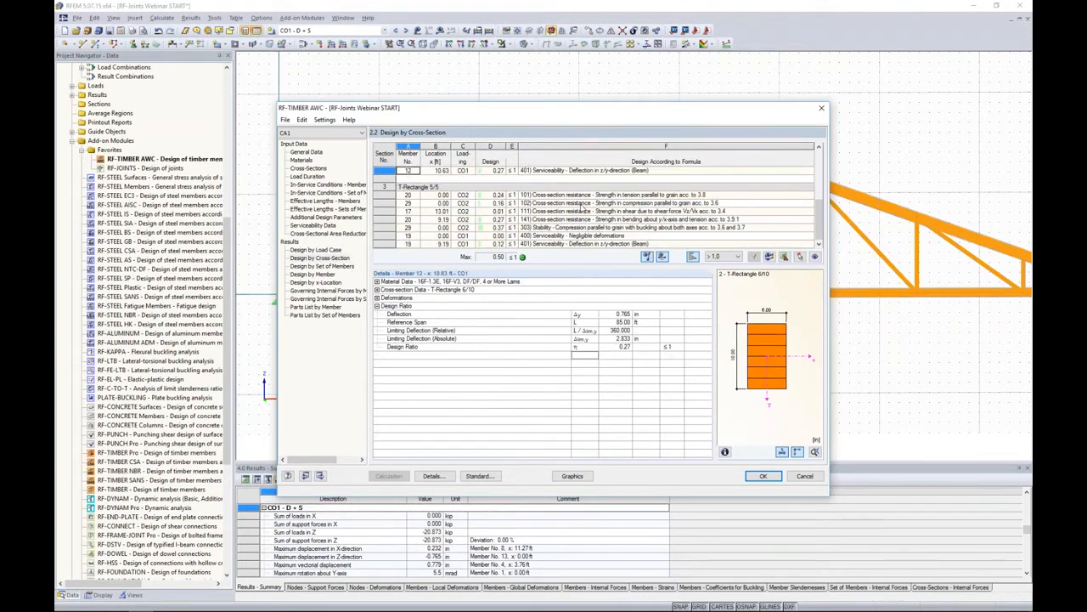
left_click(331, 266)
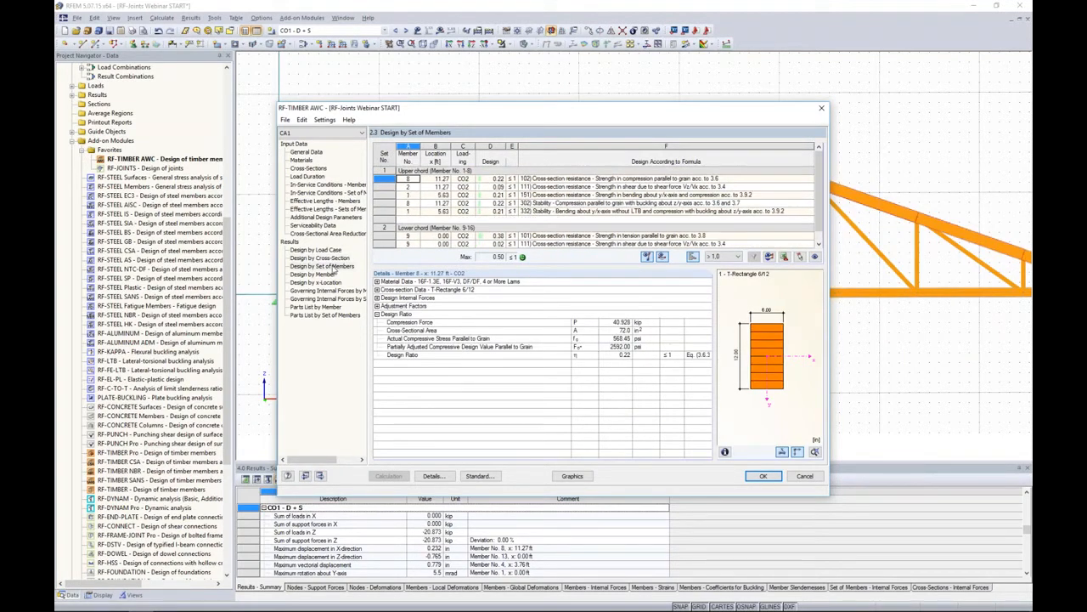
left_click(328, 274)
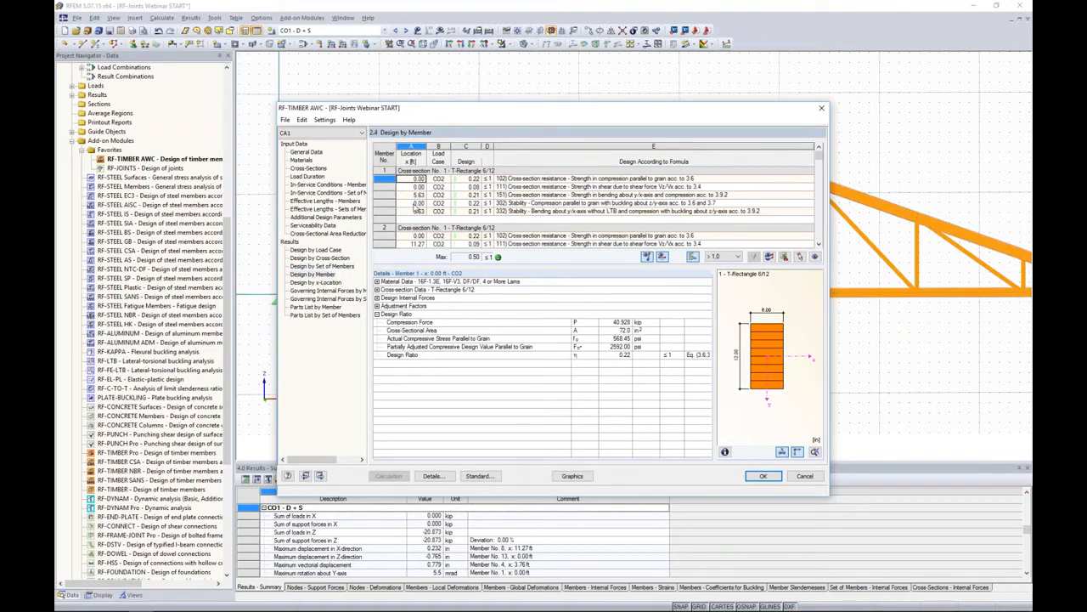
Examine member 2's design checks and their governing locations on the truss model, moving the results window aside and back.
left_click_drag(482, 119, 456, 318)
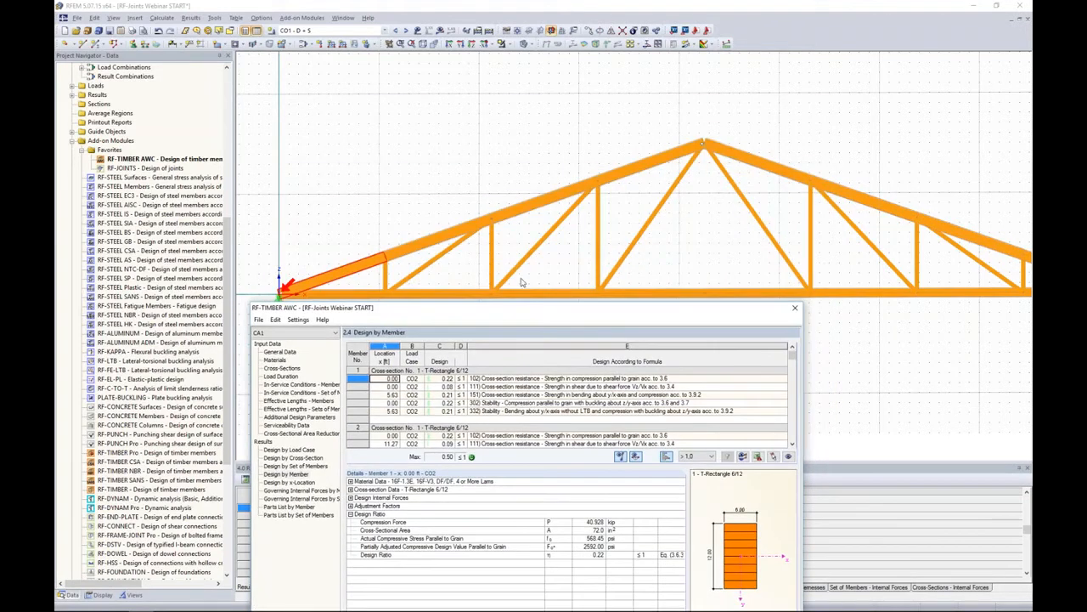
left_click(511, 395)
scroll(510, 392, "down", 2)
left_click(510, 390)
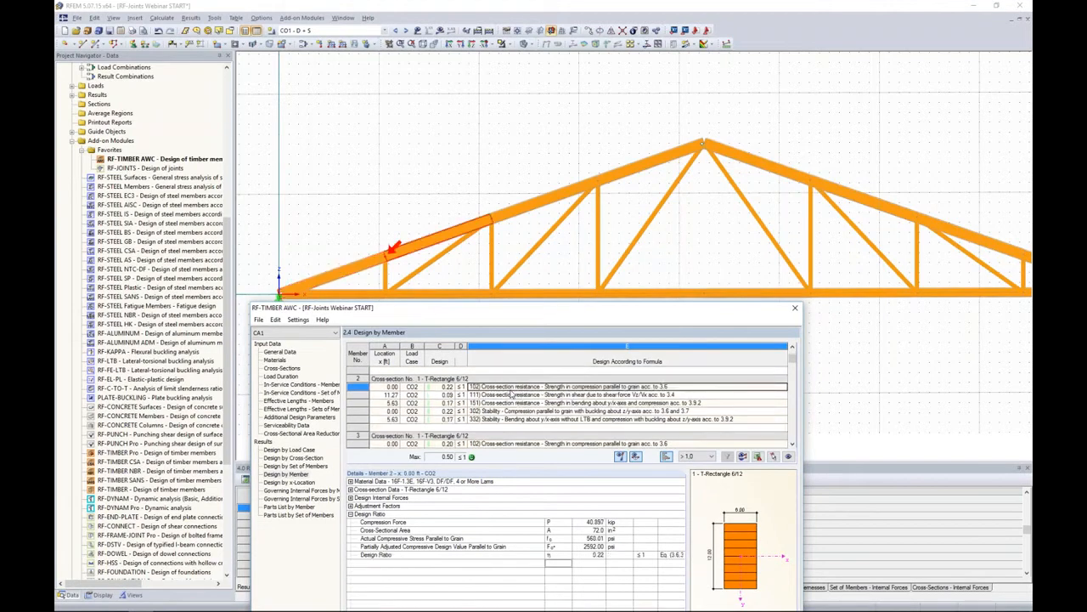
left_click(511, 394)
scroll(511, 394, "down", 1)
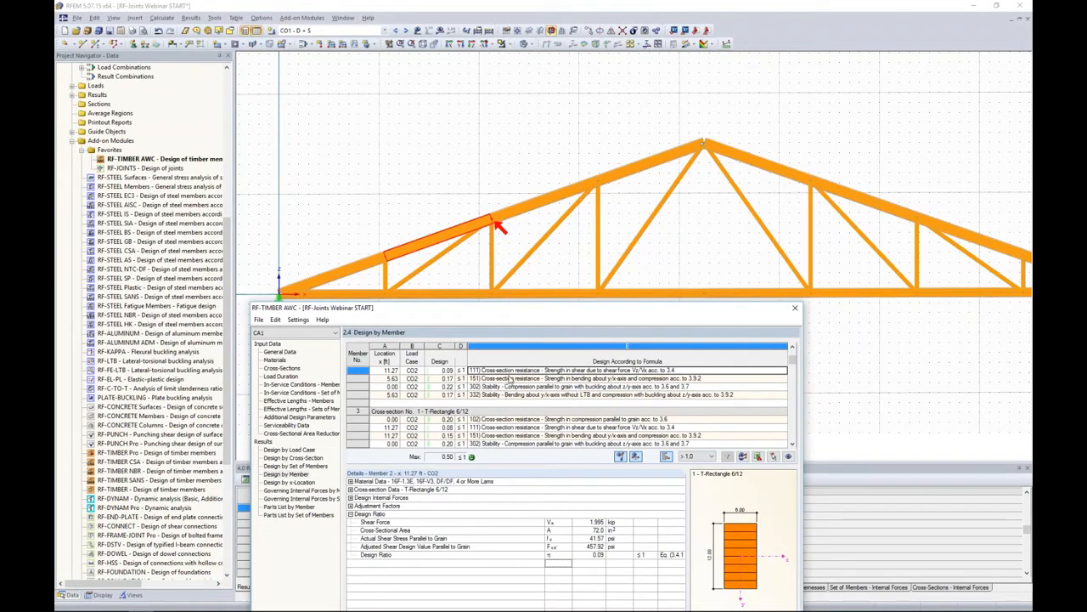
scroll(504, 407, "down", 1)
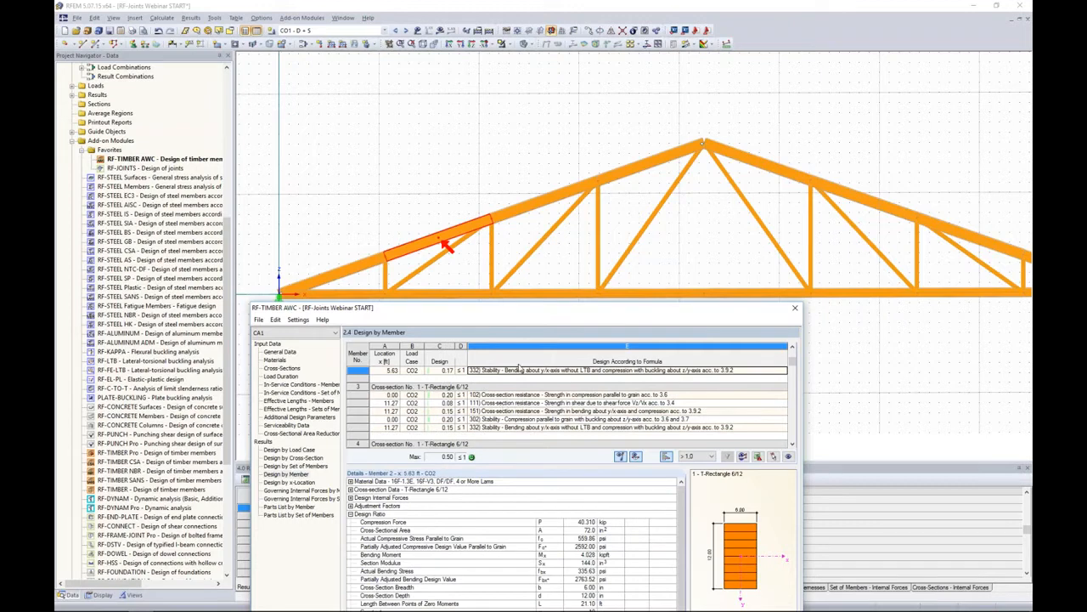
left_click_drag(537, 309, 583, 119)
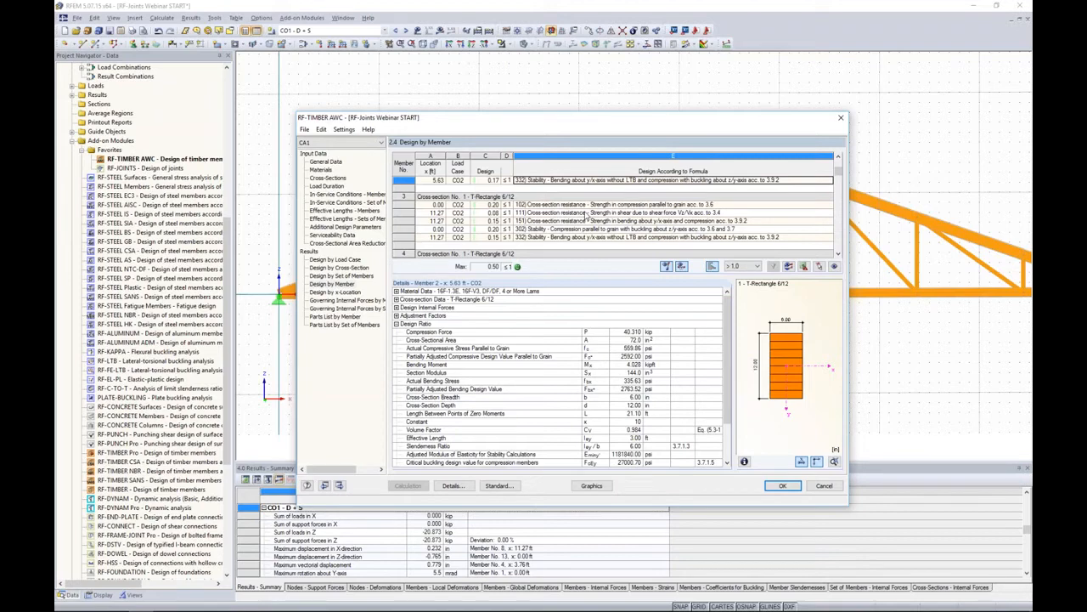
Examine the compression, shear, bending and buckling checks of member 3, including the NDS clause references in the details.
left_click(577, 206)
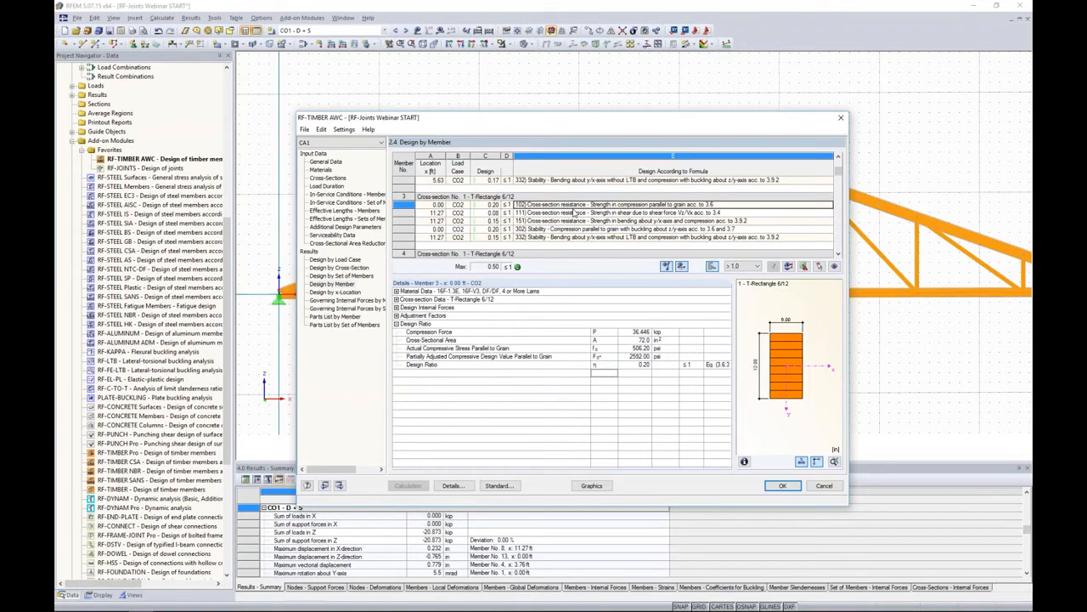
left_click(574, 214)
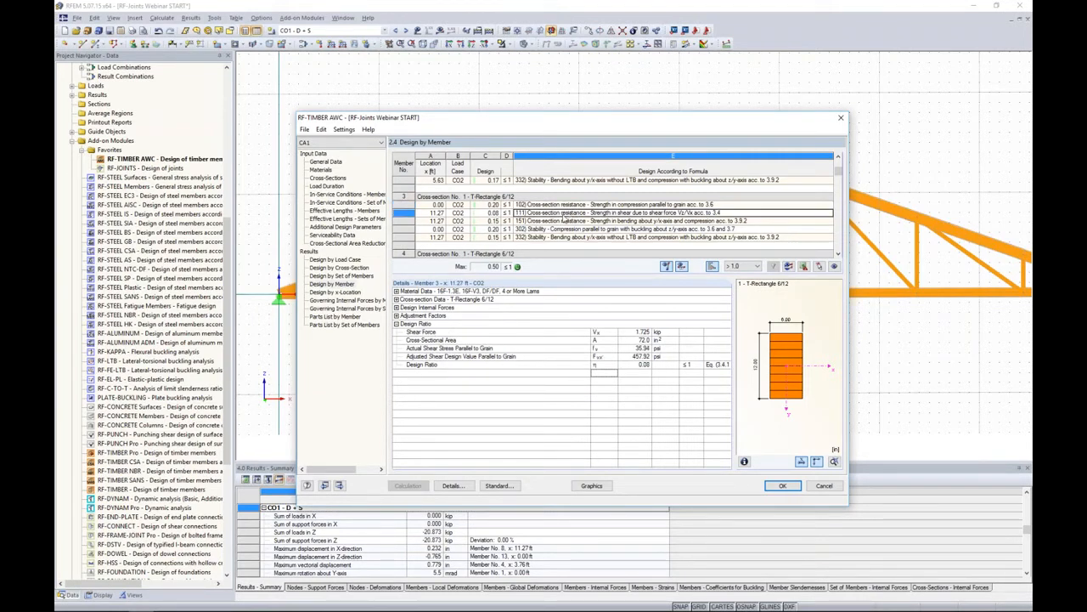
left_click(559, 206)
left_click(557, 212)
left_click(556, 222)
left_click(558, 229)
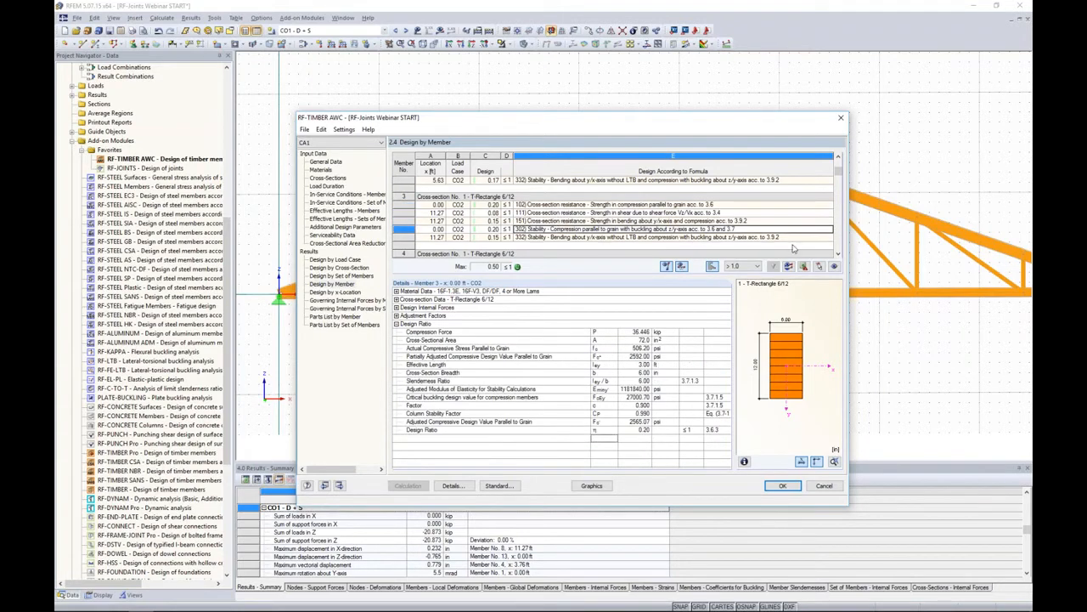
left_click(838, 254)
left_click(838, 254)
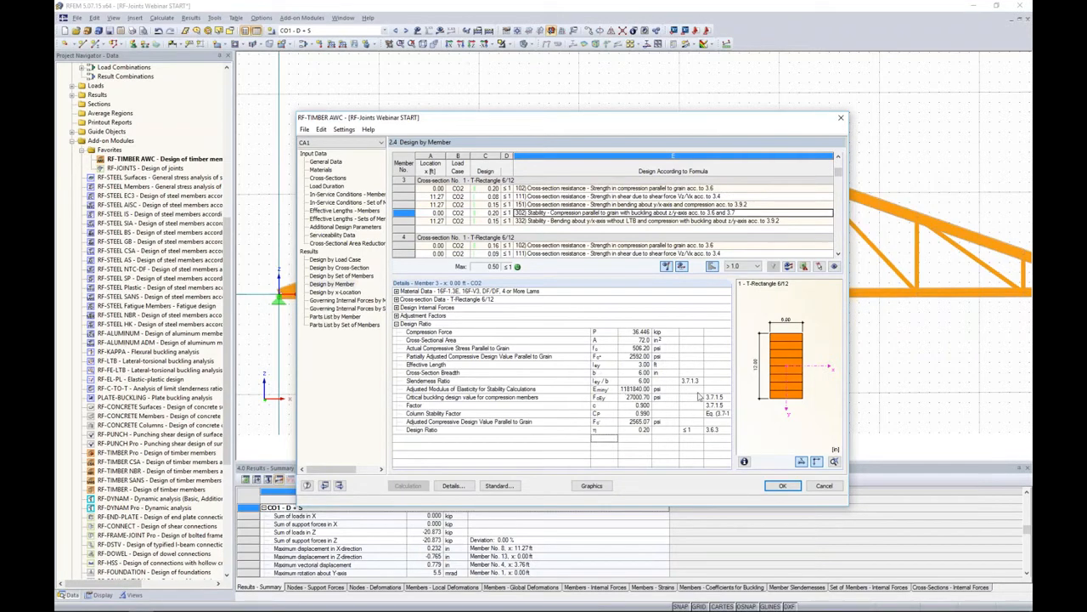
left_click_drag(704, 396, 696, 396)
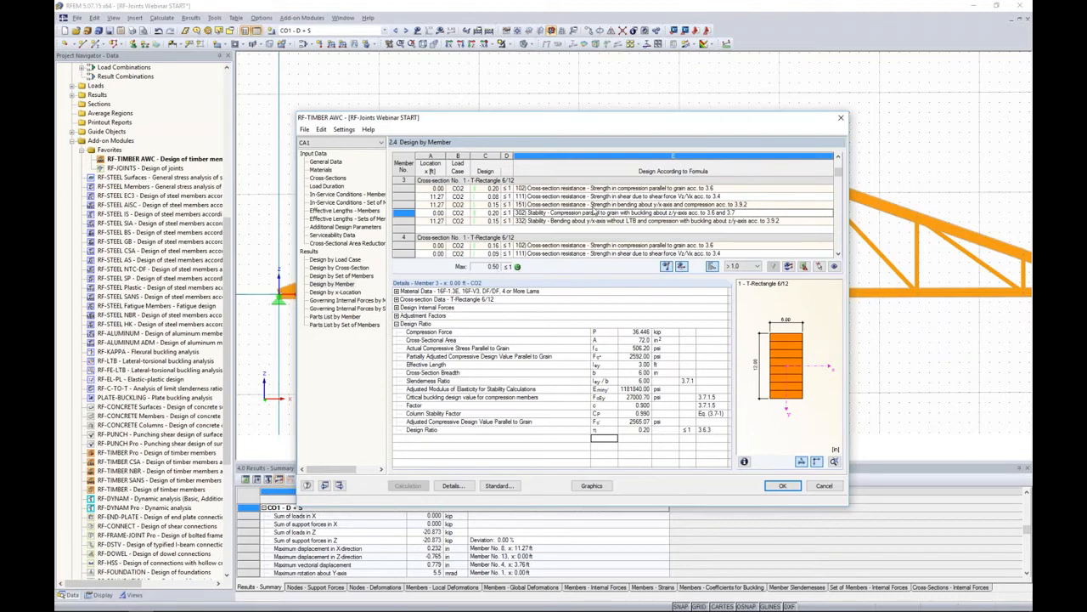
Review the governing internal forces by member and the parts list by member.
left_click(352, 304)
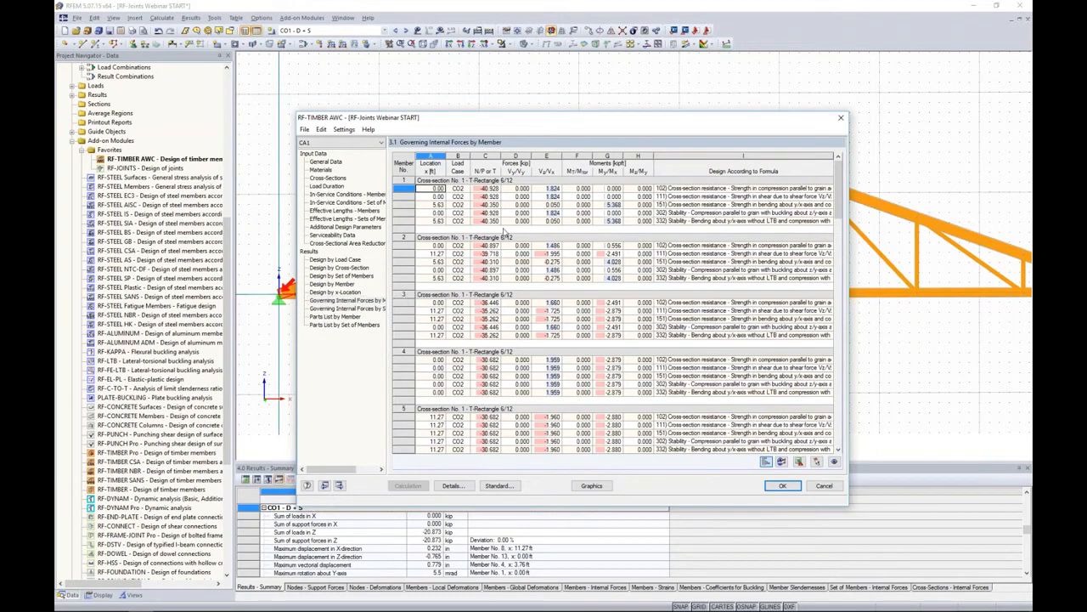
scroll(510, 241, "down", 1)
scroll(511, 240, "down", 4)
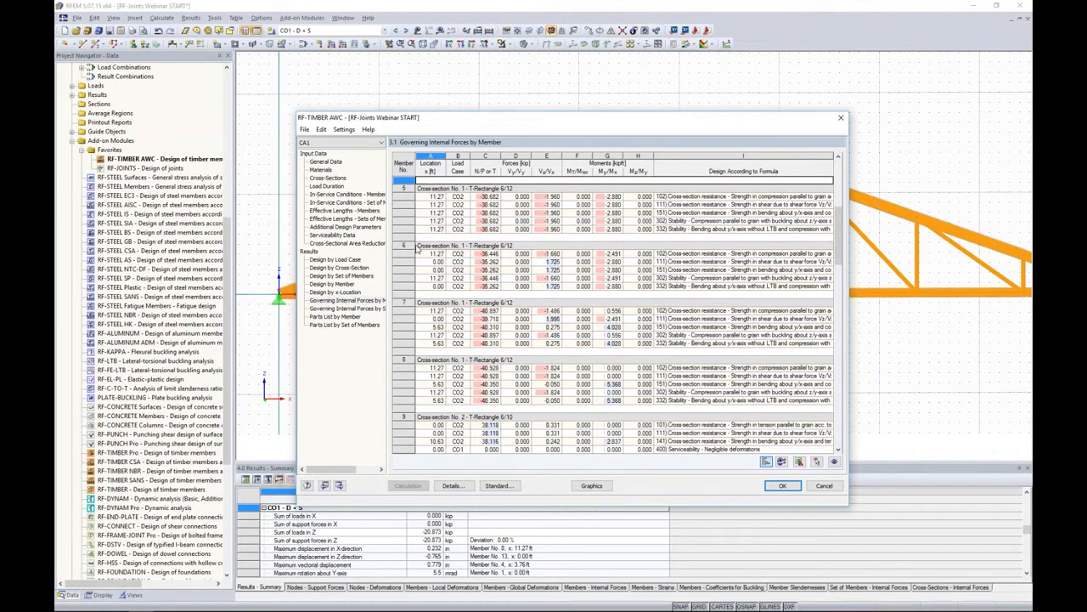
left_click(335, 316)
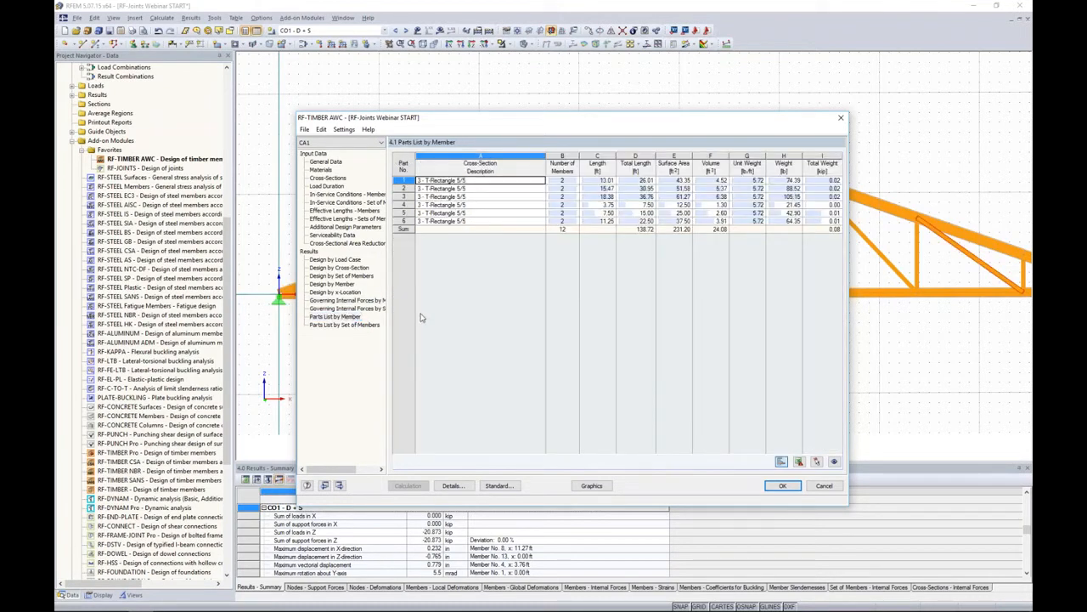
Try optimizing the T-Rectangle 6/12 cross-section with both width b and depth h as optimization parameters.
left_click(341, 179)
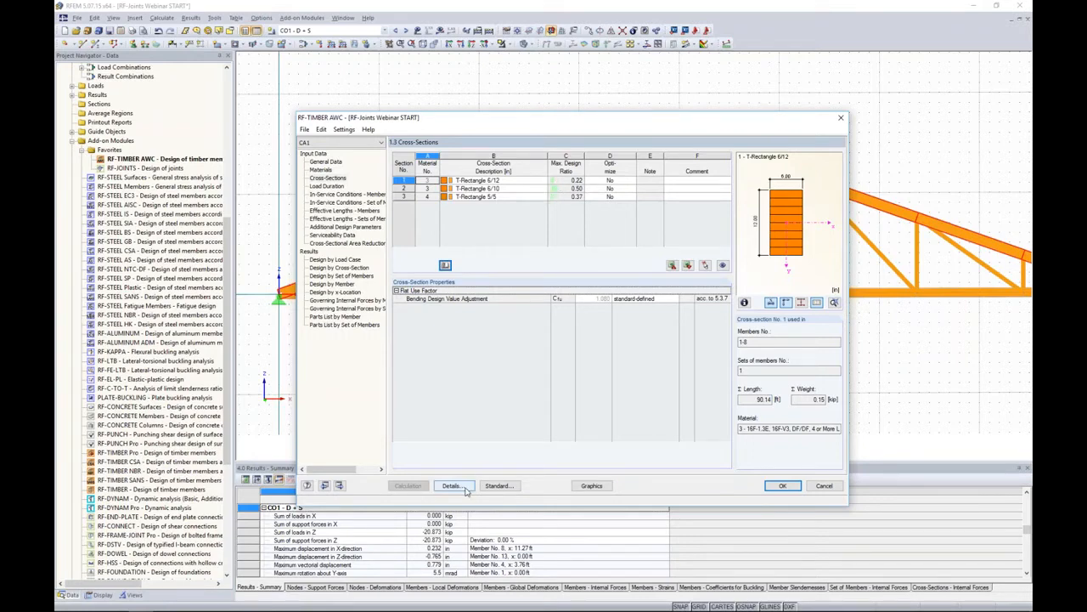
left_click(612, 180)
left_click(632, 180)
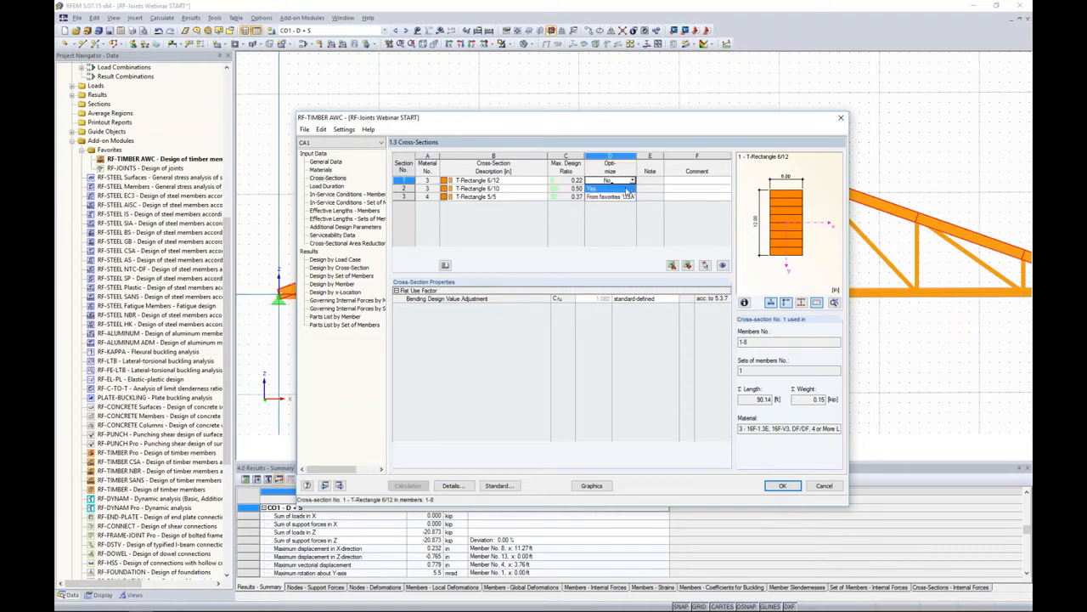
left_click(627, 189)
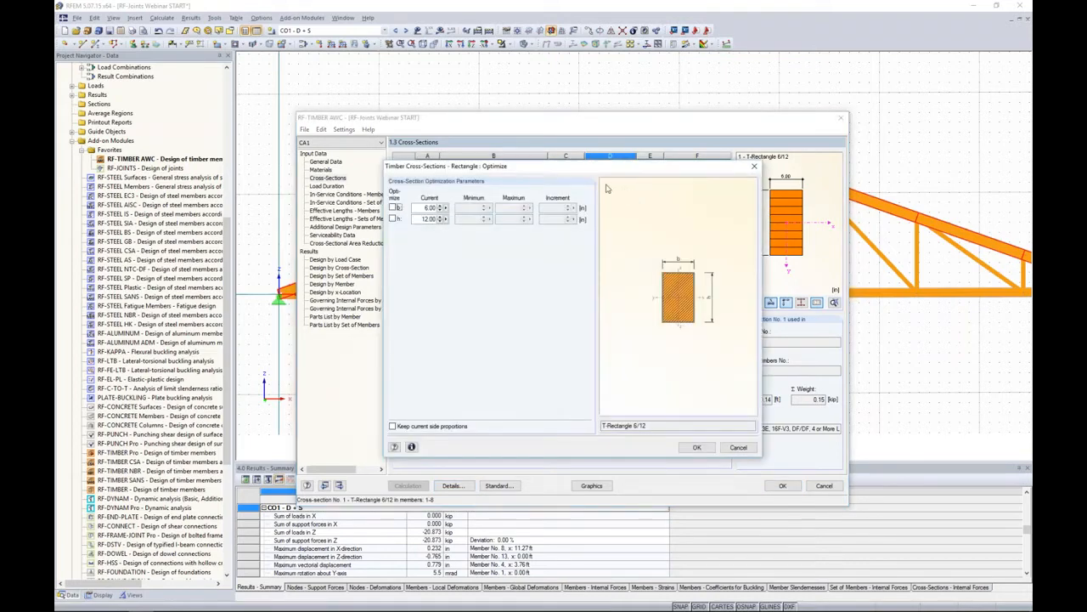
left_click(393, 208)
left_click(393, 218)
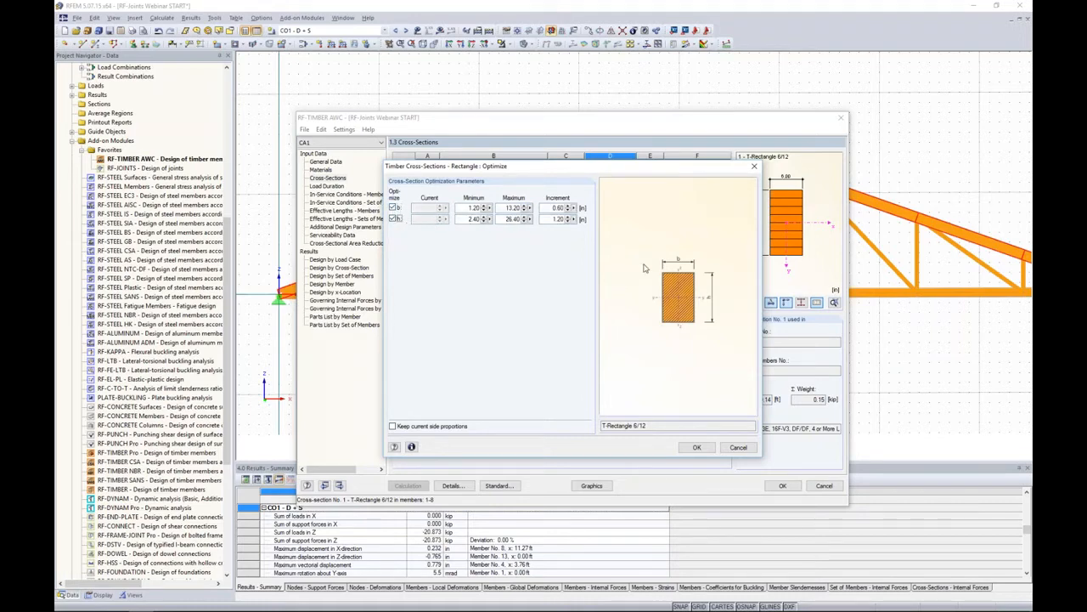
Try a width range of 4 to 20 in with a 0.5 in increment, and cancel the cross-section optimization.
double_click(464, 207)
type("4")
key("Tab")
type("20")
key("Tab")
type("0.5")
left_click(737, 447)
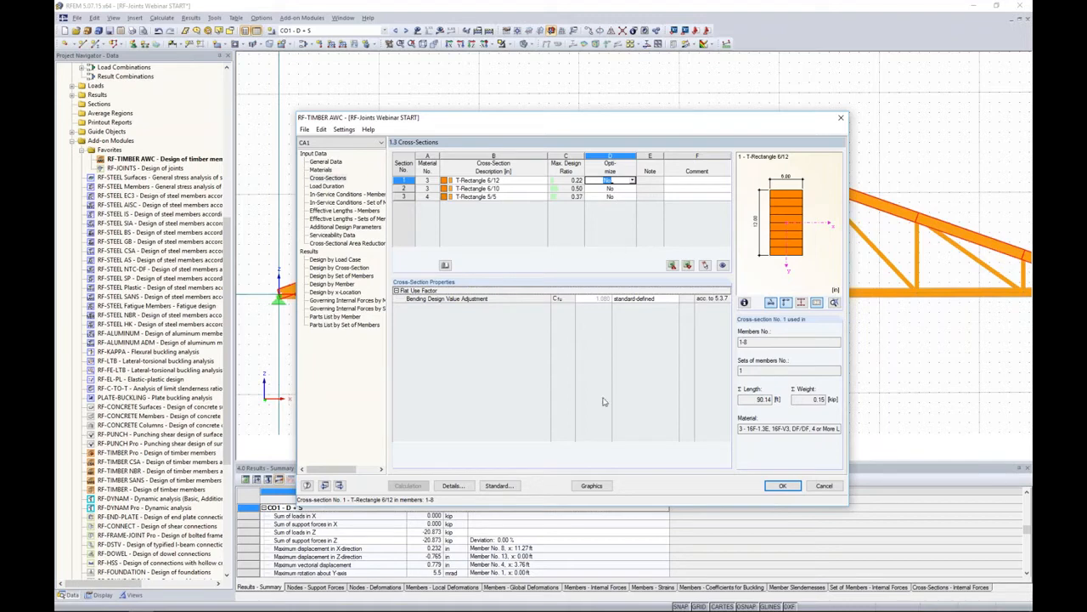
Display the RF-TIMBER AWC CA1 design ratios graphically on the truss model.
left_click(592, 486)
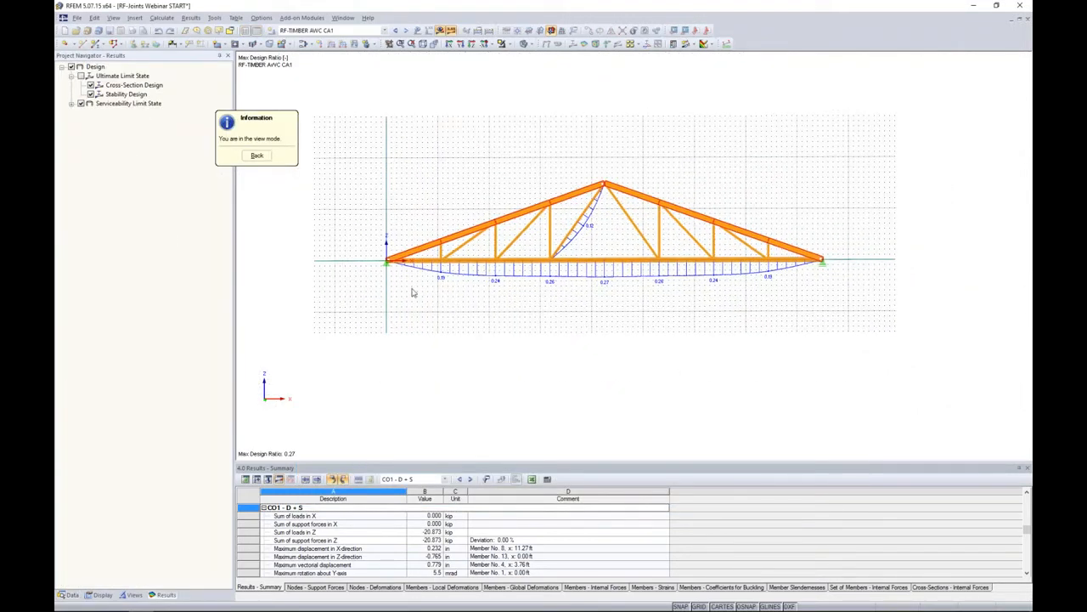
left_click(384, 30)
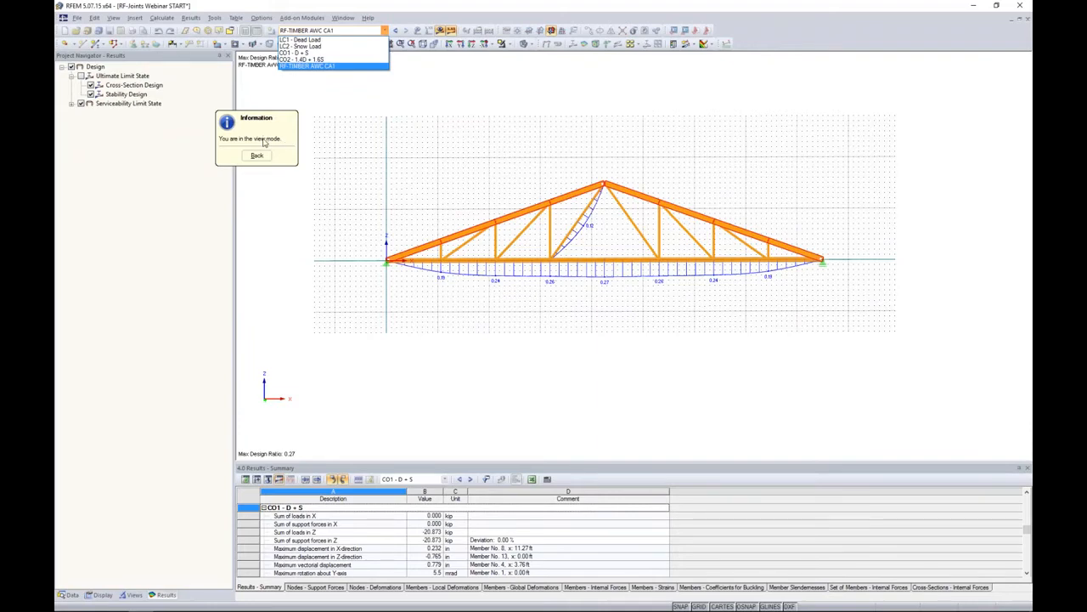
left_click(321, 67)
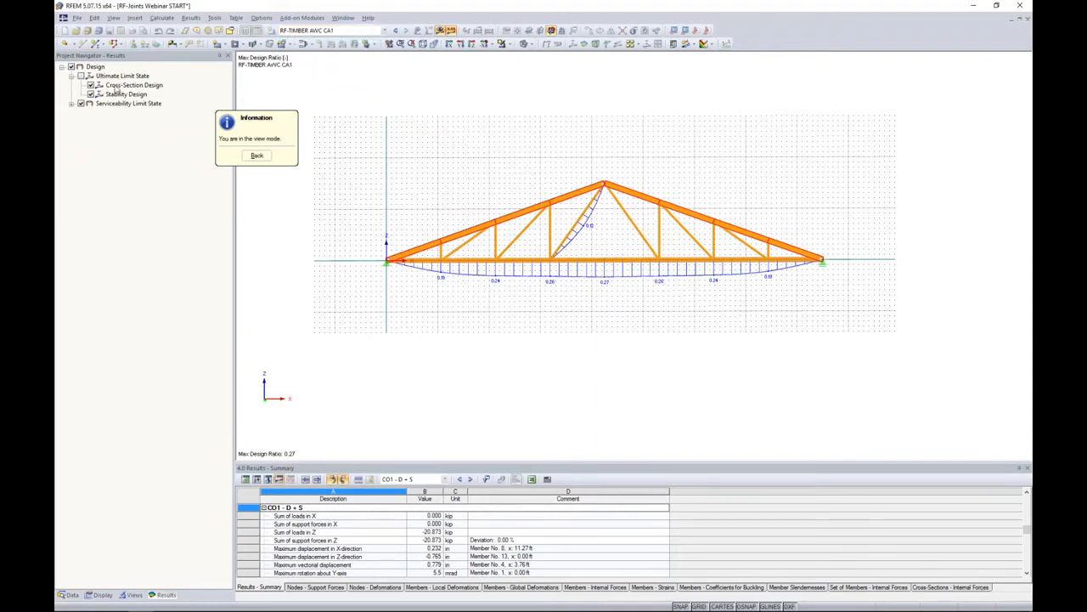
Compare the ultimate and serviceability limit state design ratios on the truss, with the results colour scale panel displayed.
left_click(81, 73)
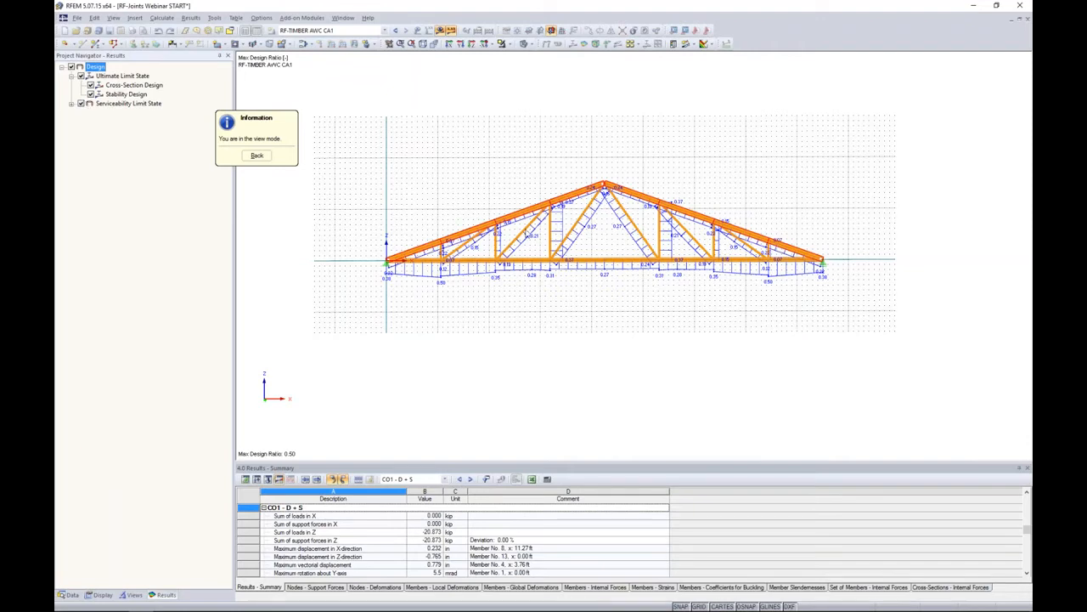
left_click(80, 103)
scroll(565, 270, "up", 4)
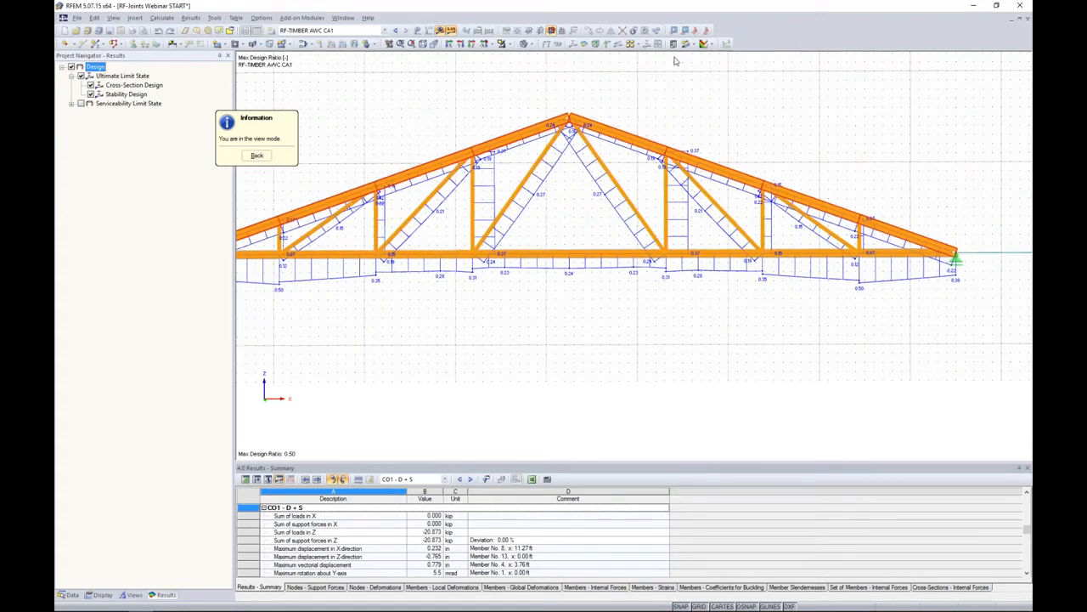
left_click(672, 45)
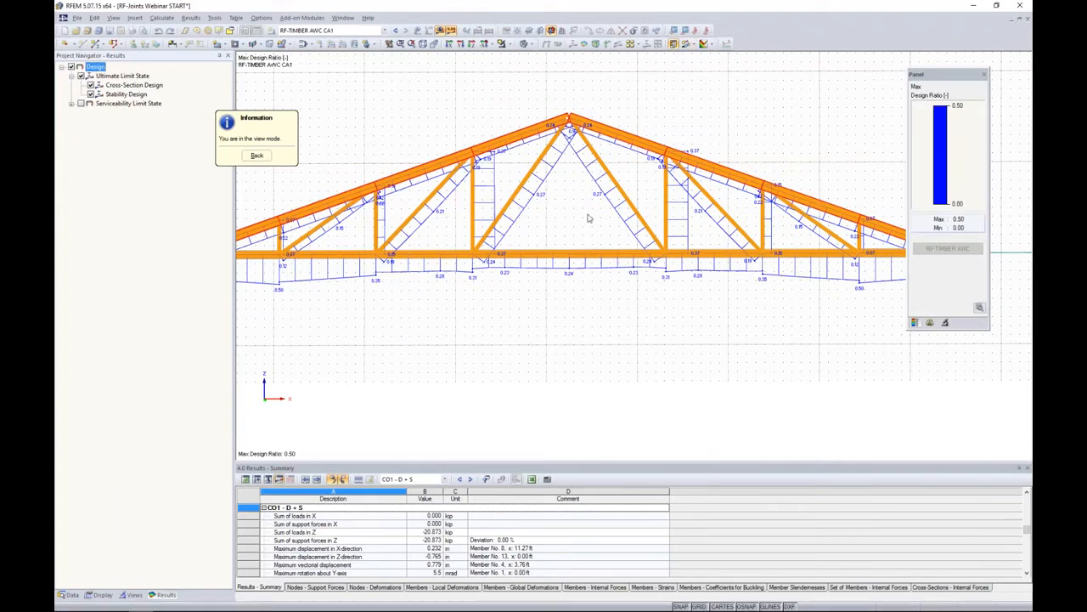
scroll(584, 230, "down", 2)
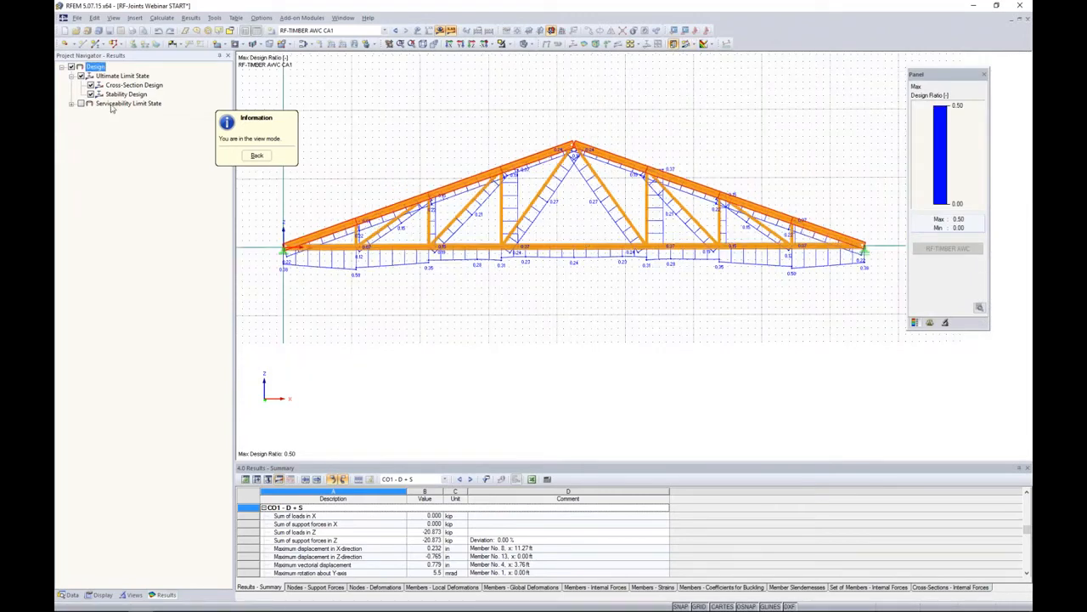
left_click(81, 103)
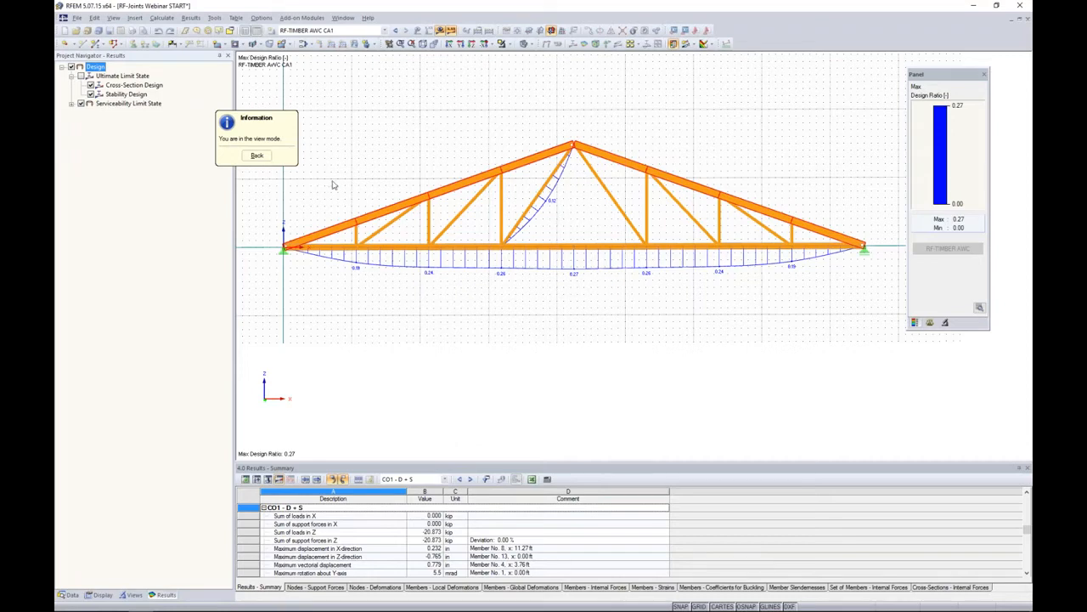
Return to the RF-TIMBER AWC module, close it with its data kept, and open the RF-JOINTS add-on module.
left_click(256, 156)
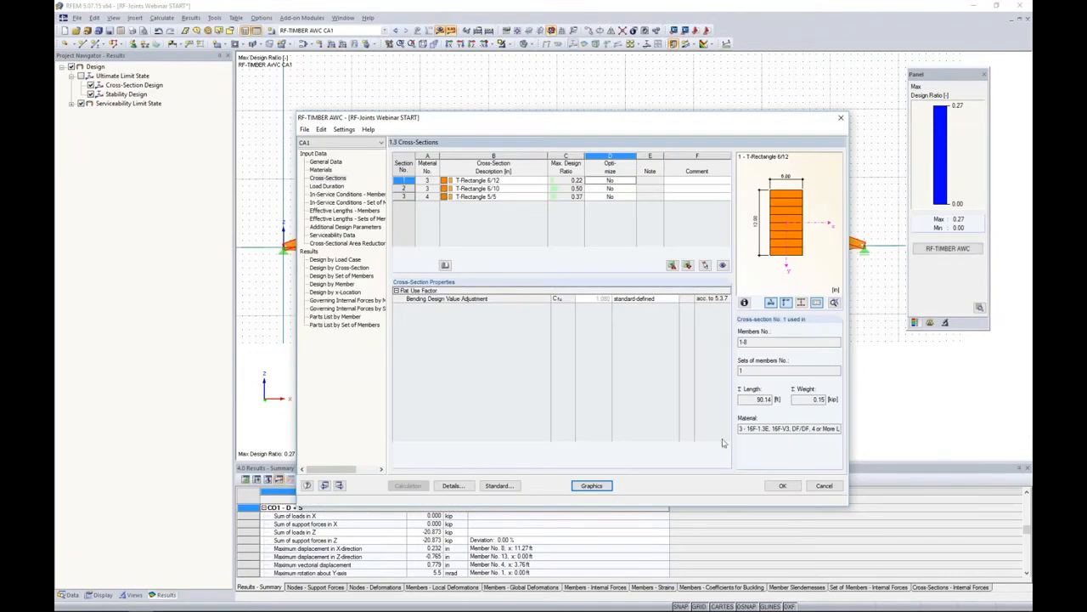
left_click(783, 486)
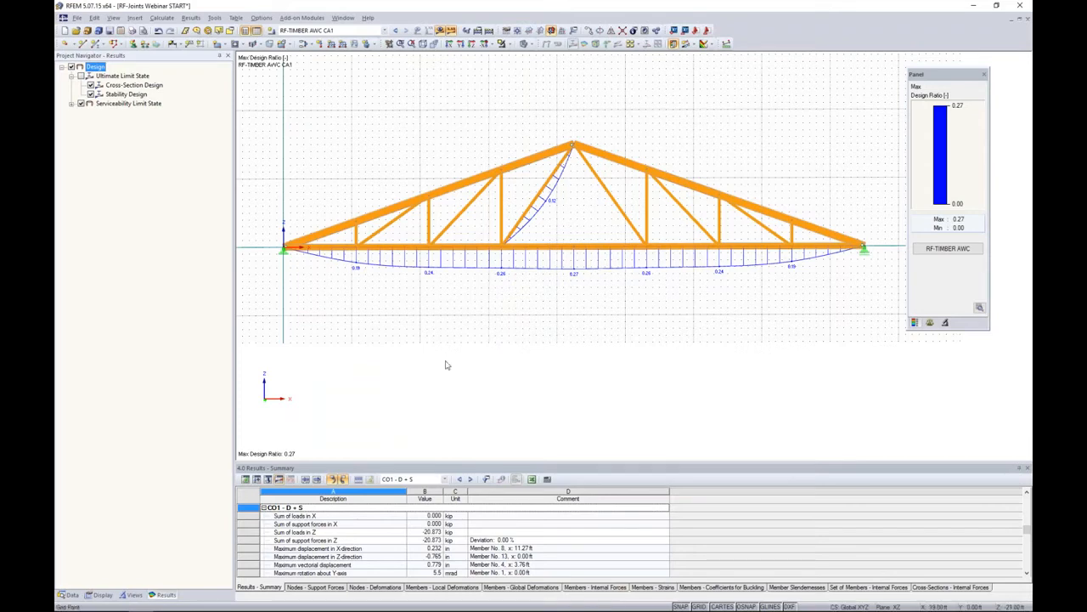
left_click(69, 595)
scroll(157, 339, "up", 6)
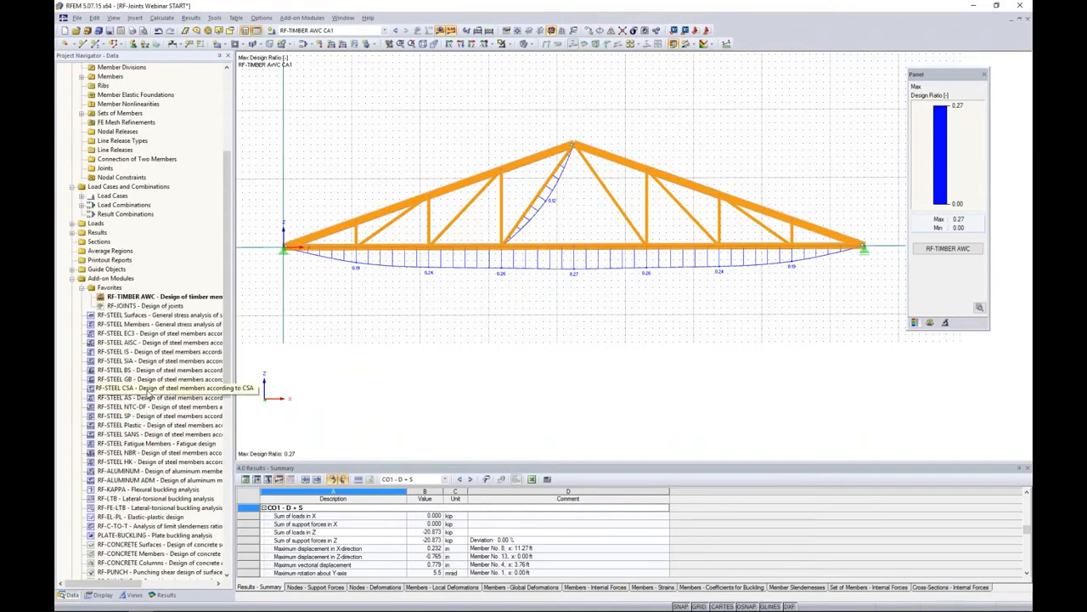
double_click(123, 308)
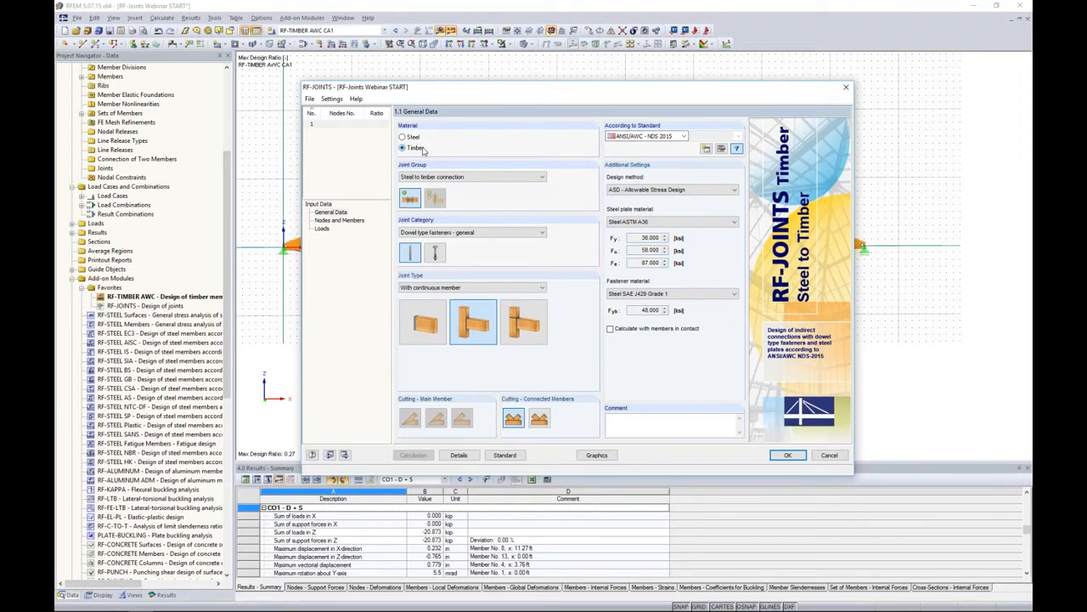
Set the timber joint's design method to LRFD, keeping the joint category as dowel type fasteners - general after trying bolts.
left_click(636, 190)
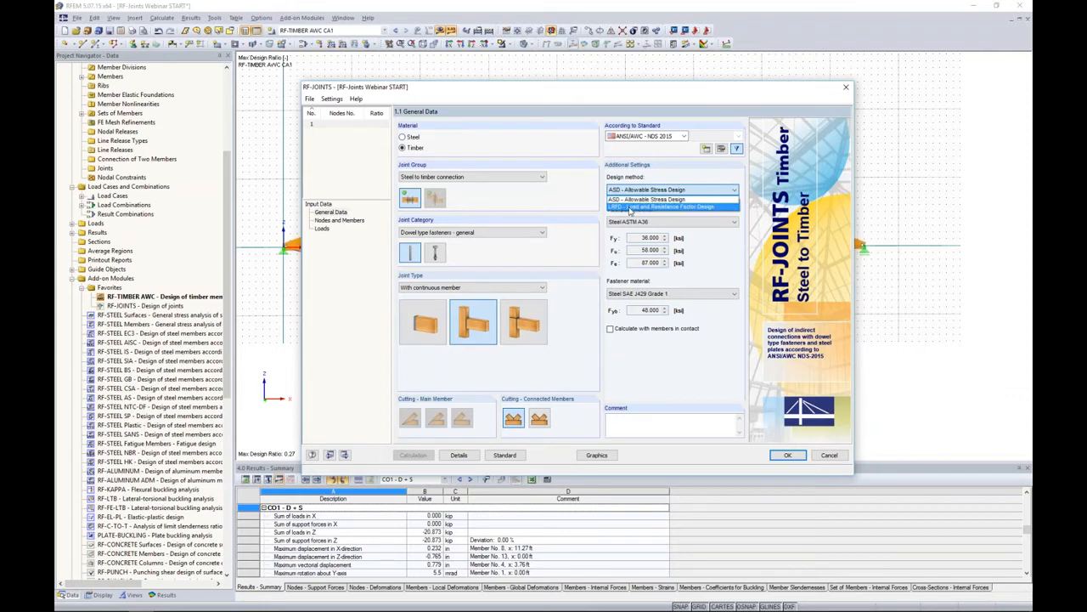
left_click(631, 207)
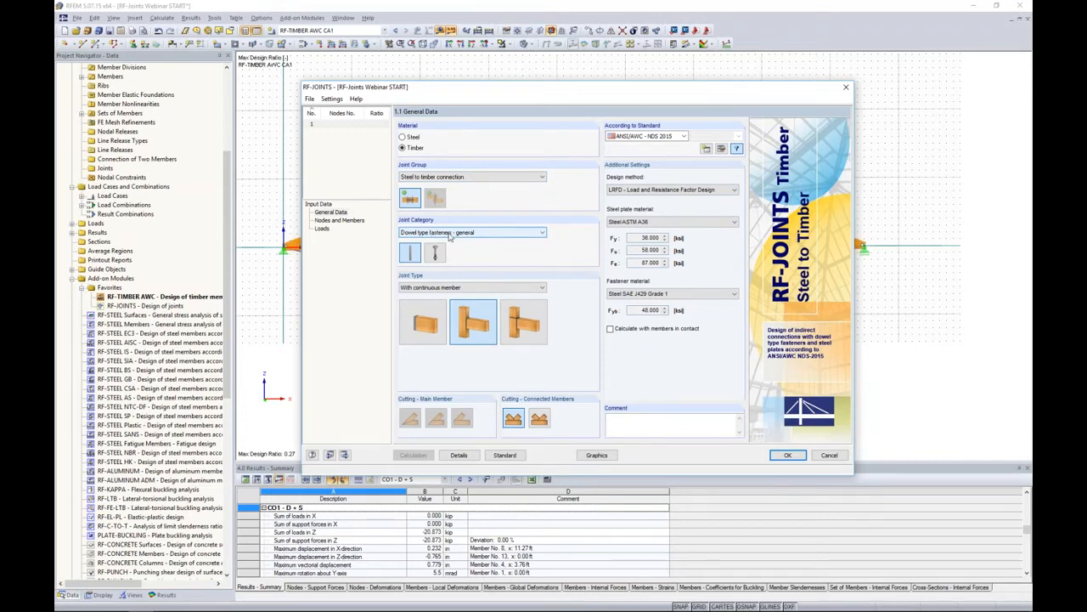
left_click(435, 252)
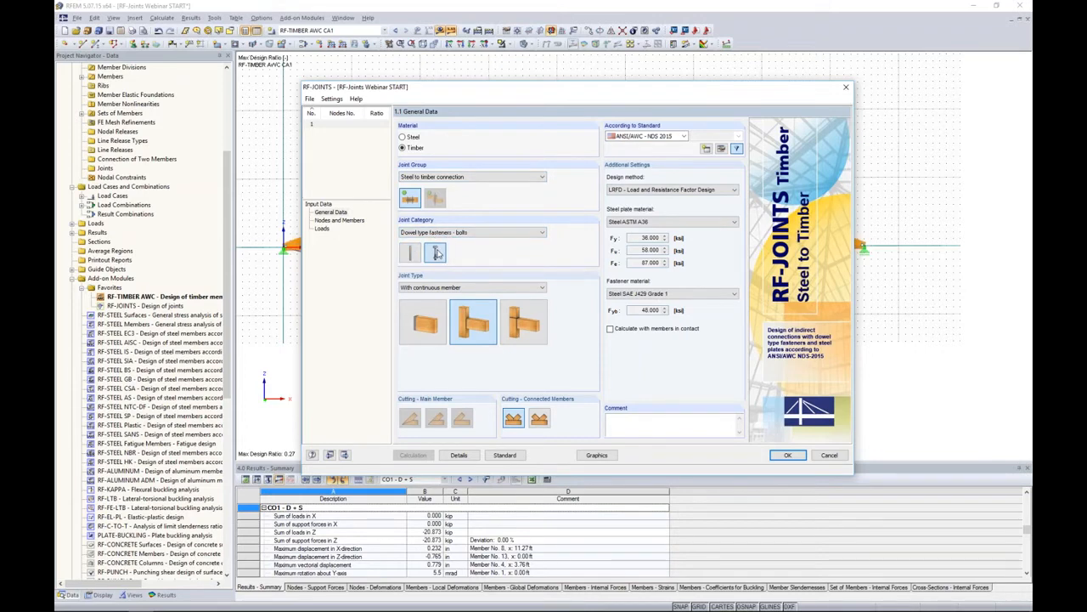
left_click(413, 253)
Compare the main-member-only and continuous-member joint types, and set the joint type to Without continuous member.
left_click(426, 331)
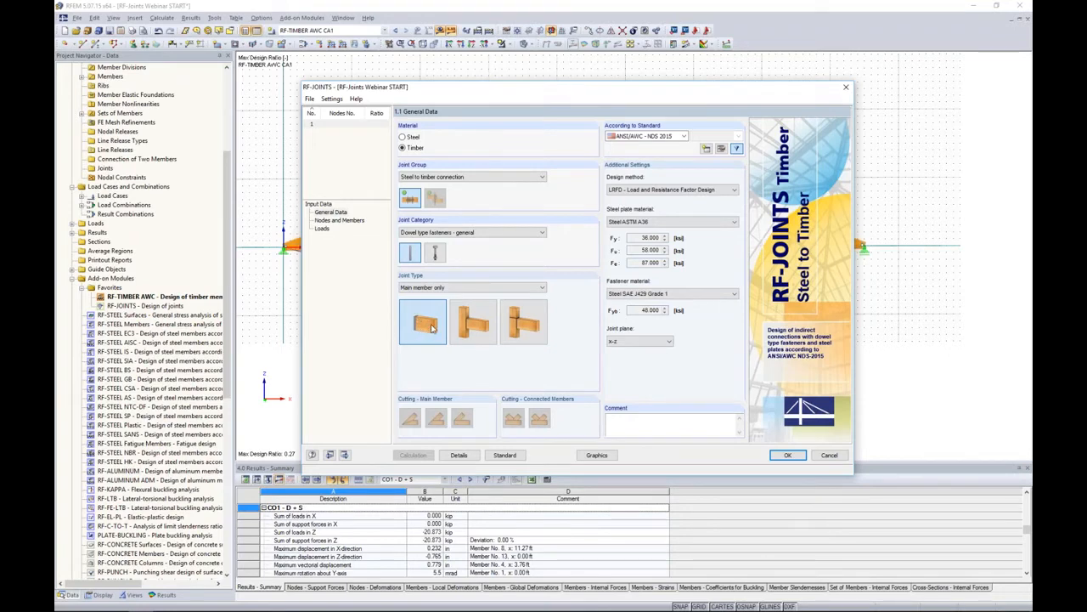
left_click(472, 331)
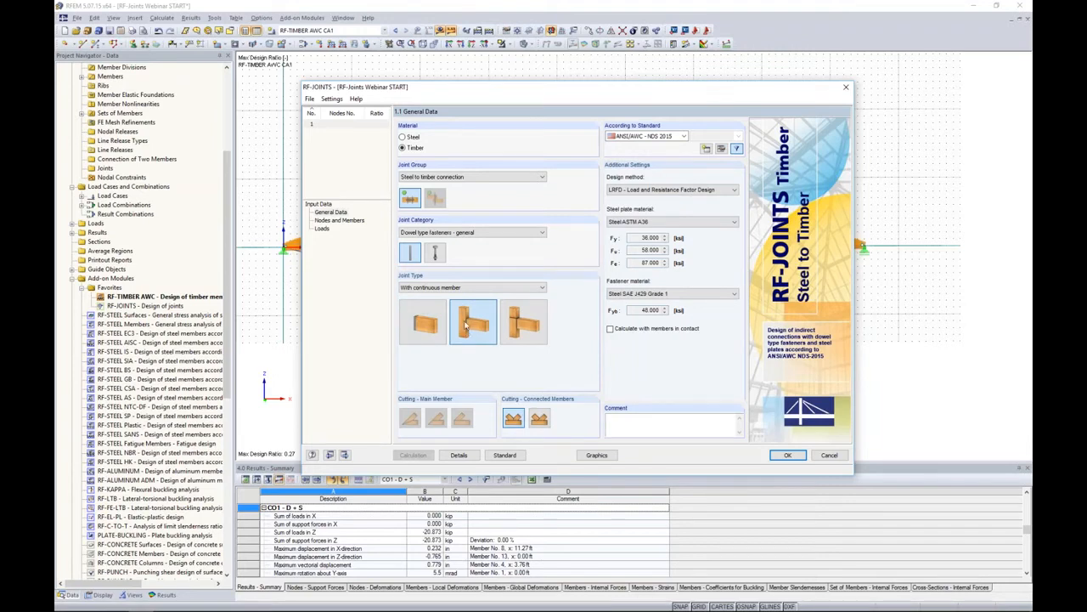
left_click_drag(494, 87, 721, 65)
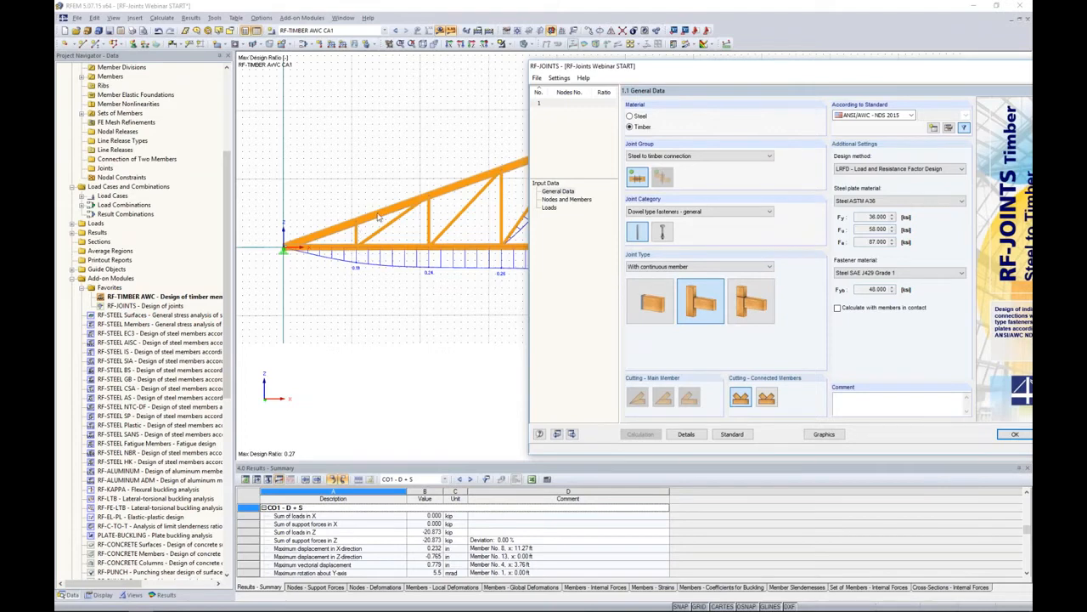
left_click_drag(662, 73, 448, 84)
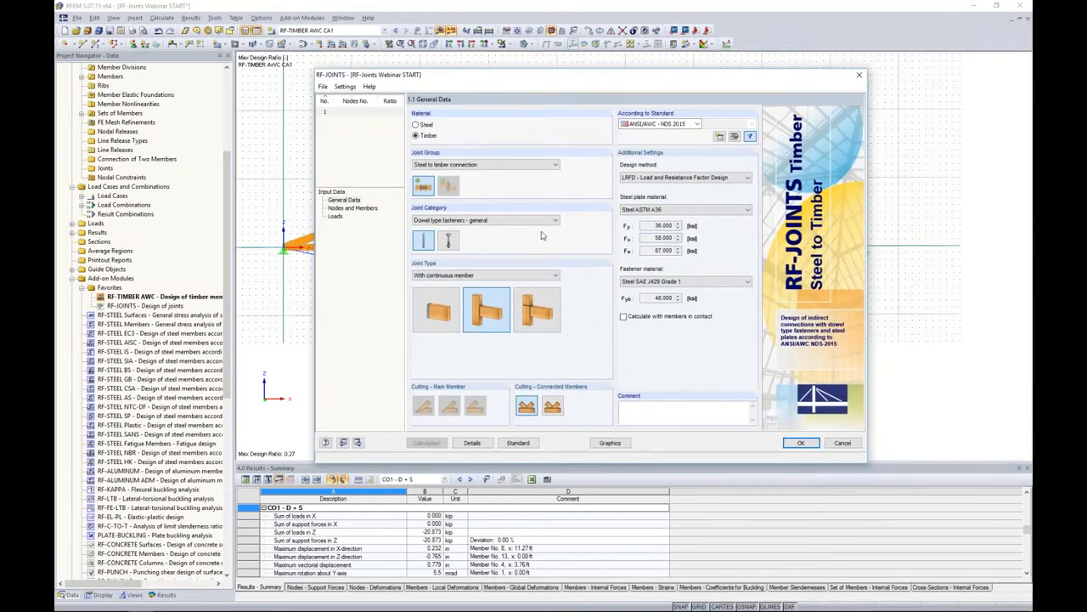
left_click(537, 309)
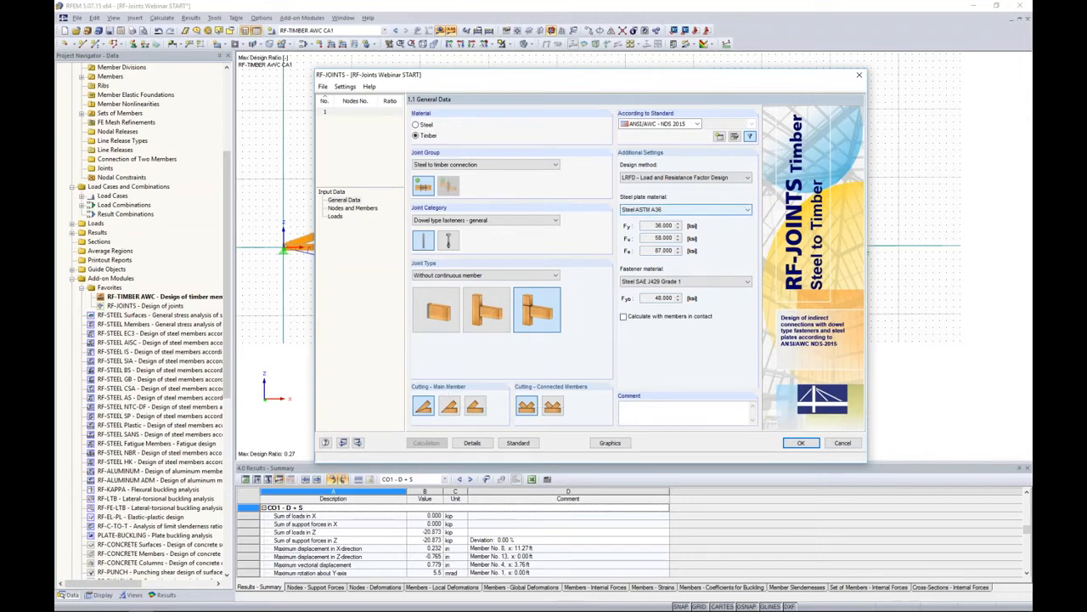
Check the steel plate and fastener material options, including a user-defined plate, keeping Steel ASTM A36 and Steel SAE J429 Grade 1.
left_click(669, 209)
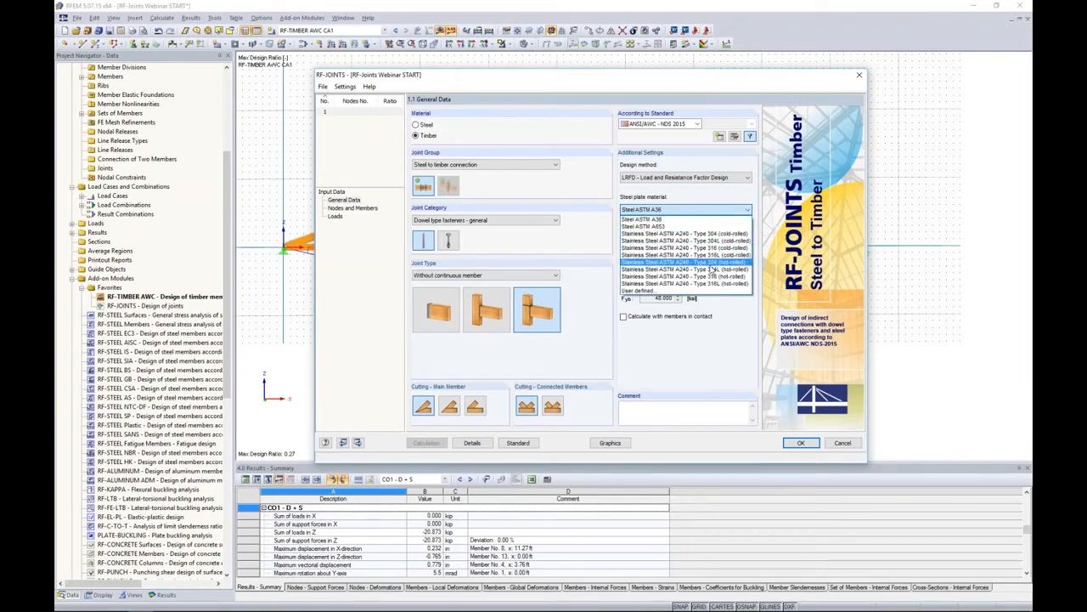
left_click(698, 290)
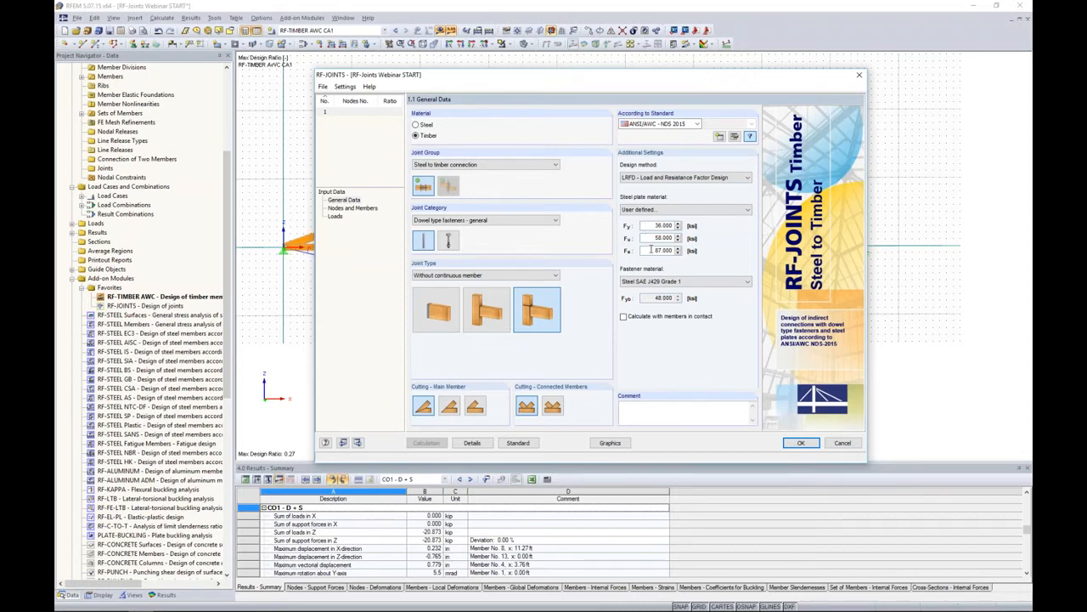
left_click(656, 210)
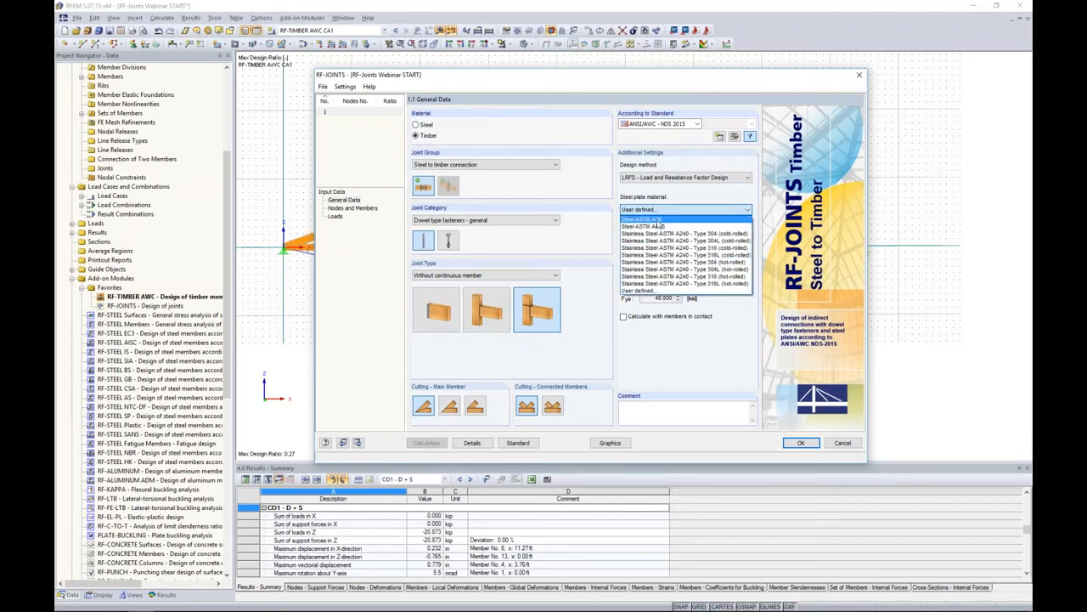
left_click(658, 225)
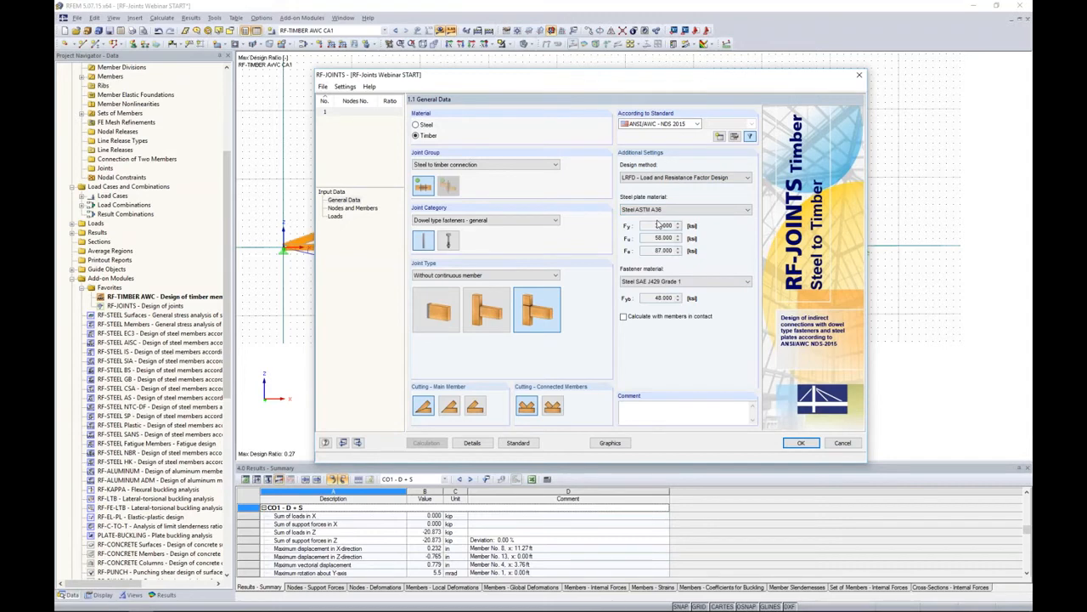
left_click(667, 281)
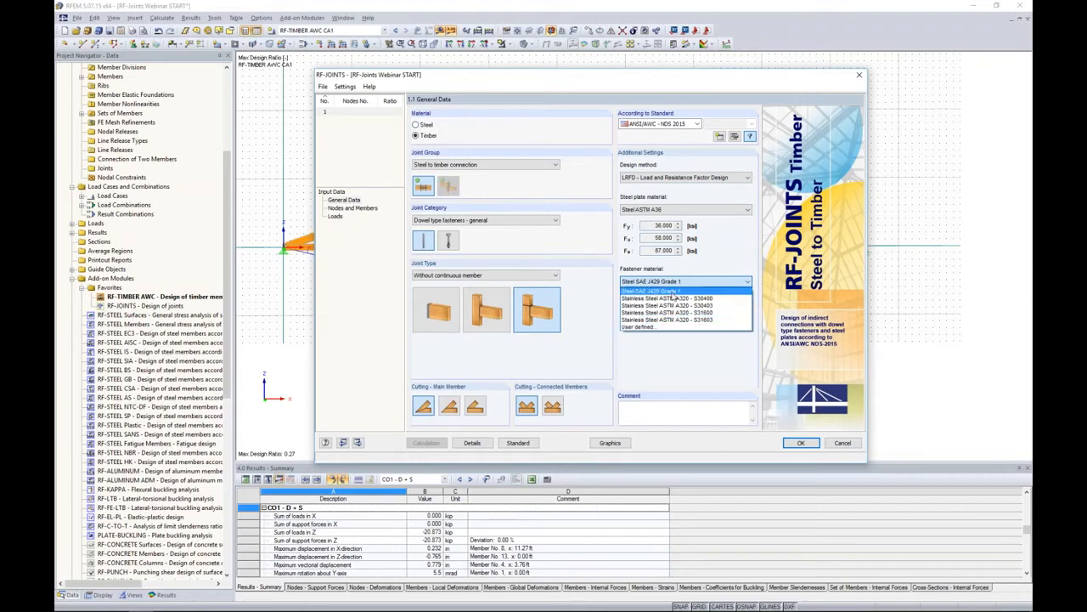
left_click(673, 292)
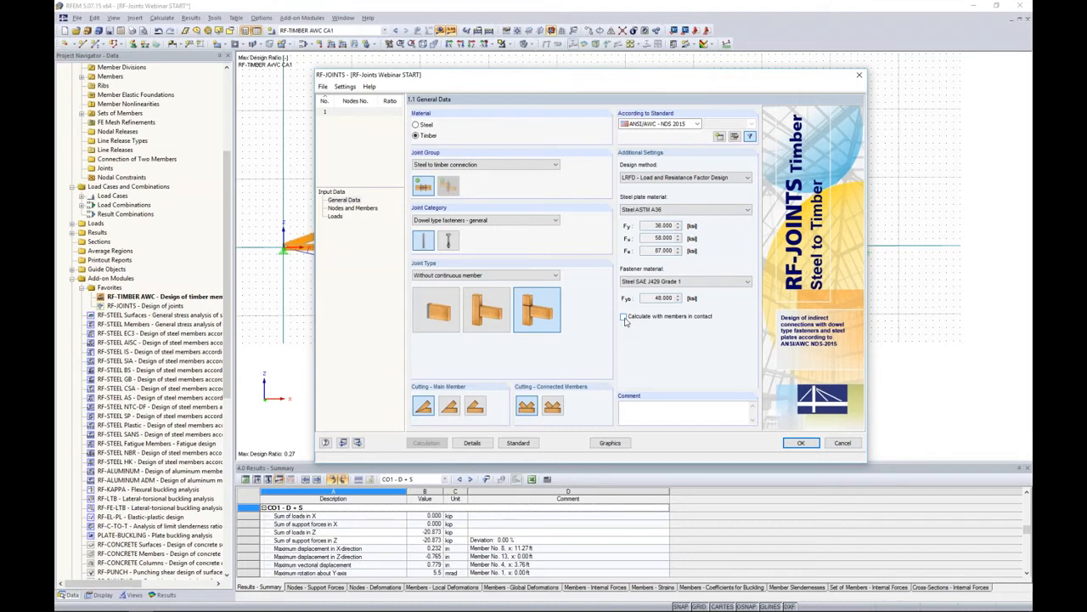
Open the joint's Nodes and Members input and show the truss preview in front view.
left_click(340, 208)
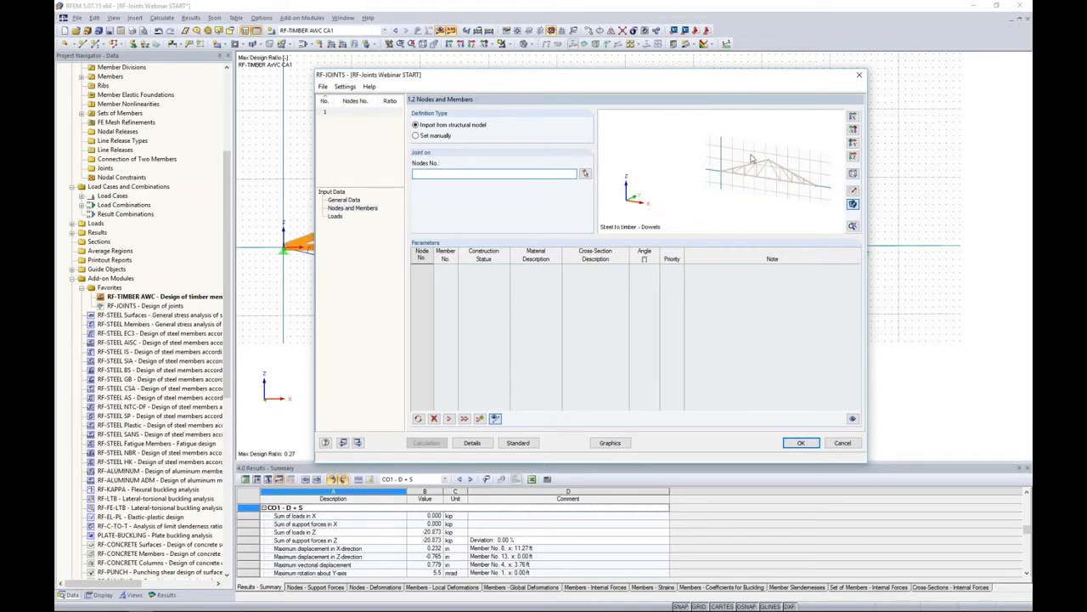
middle_click_drag(754, 162, 746, 182)
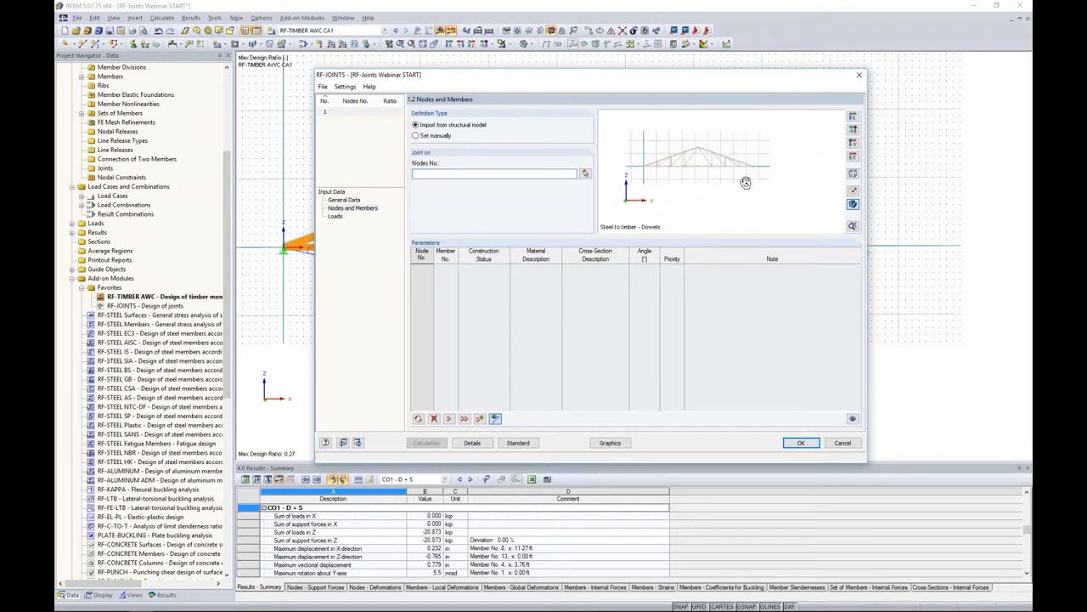
left_click(853, 142)
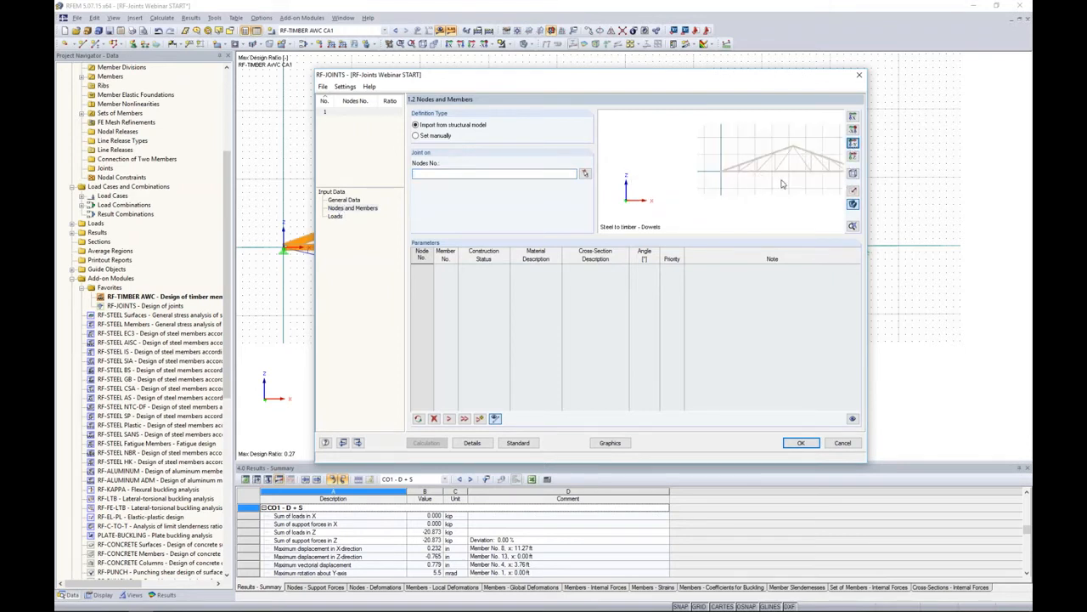
middle_click_drag(709, 193, 757, 196)
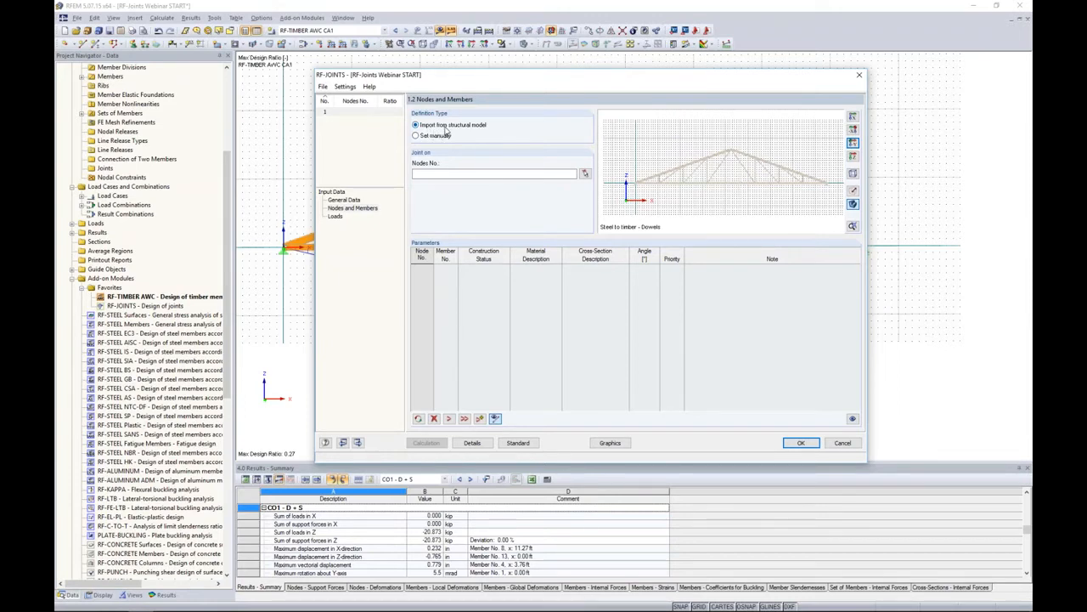
Try defining the joint's nodes and members manually, and return to importing them from the structural model.
left_click(415, 135)
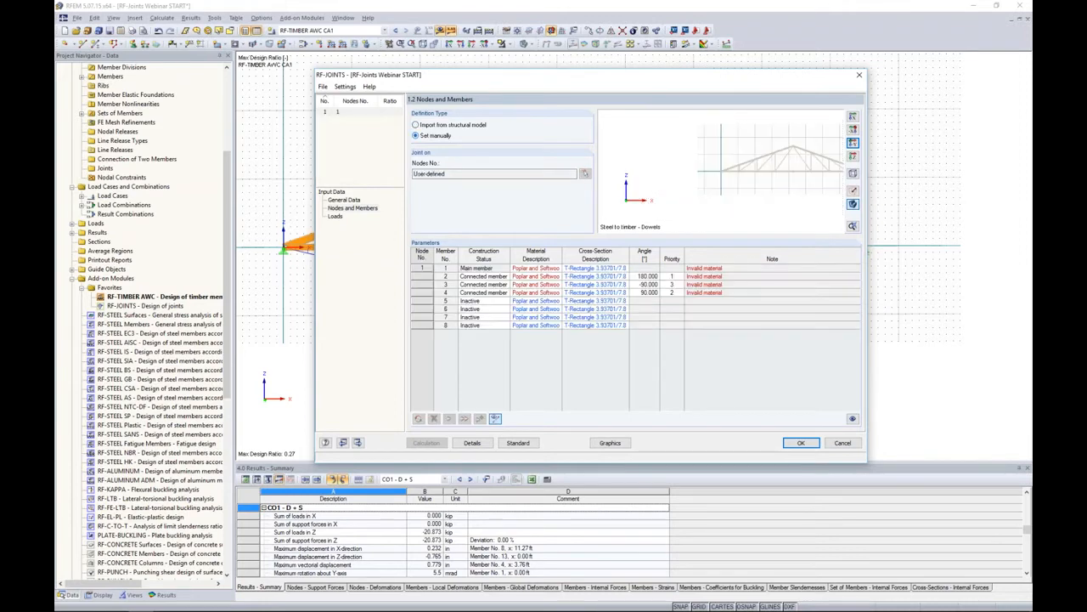
middle_click_drag(737, 182, 698, 181)
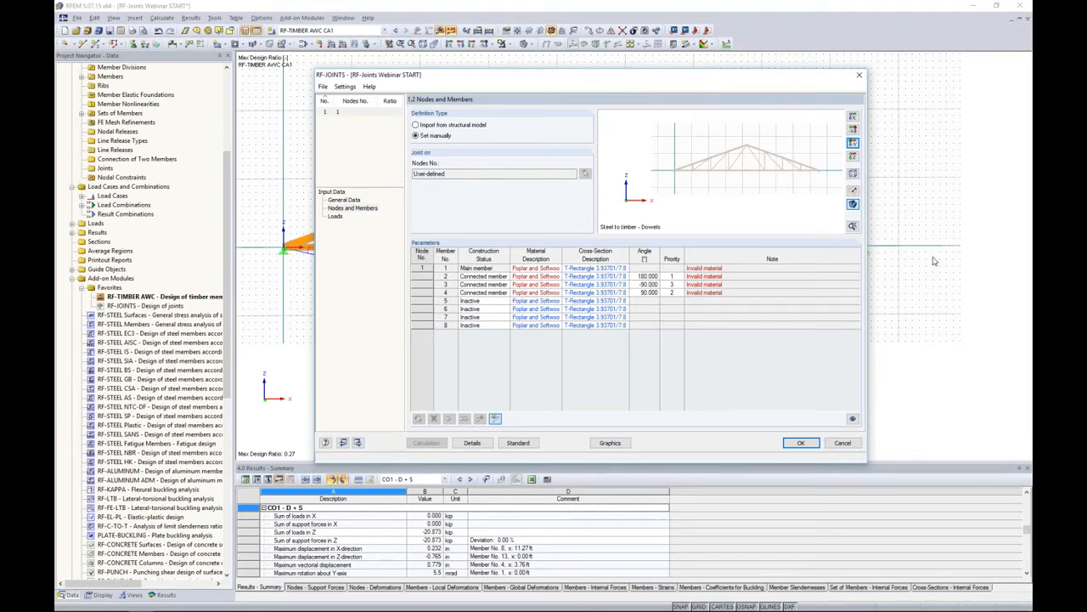
left_click(415, 126)
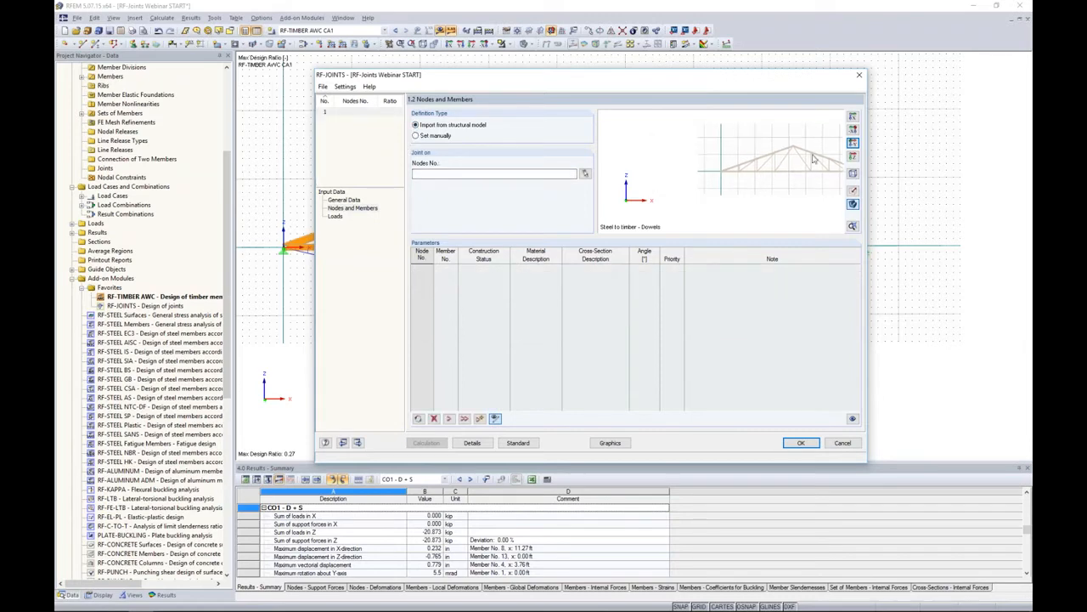
Assign the joint to nodes 1 and 2 at the truss's two supports, accepting the default connection geometry.
middle_click_drag(760, 164, 695, 171)
scroll(697, 174, "up", 3)
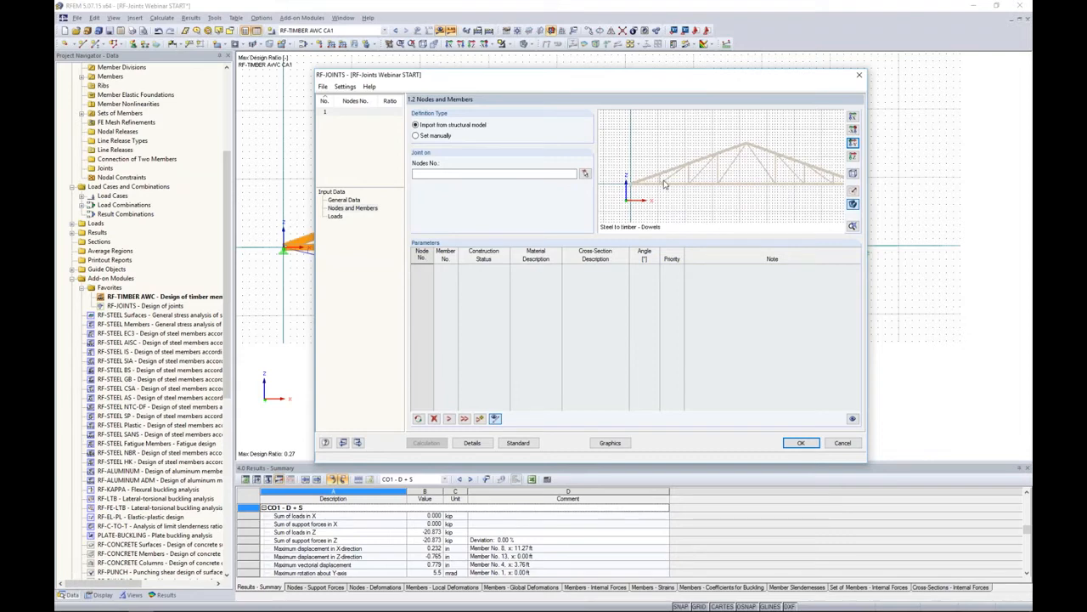
left_click(585, 174)
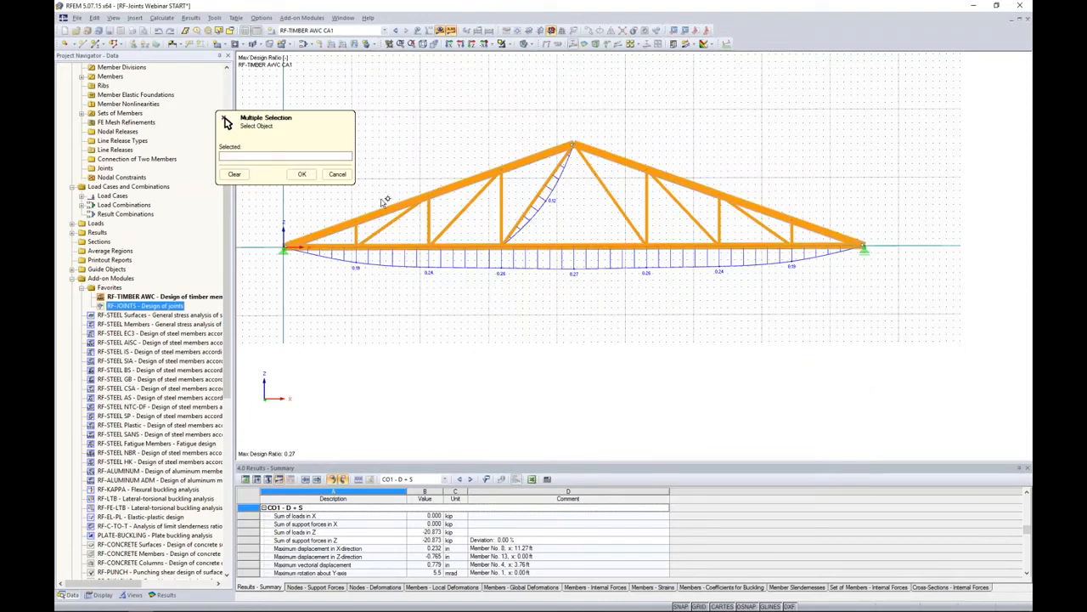
left_click(284, 247)
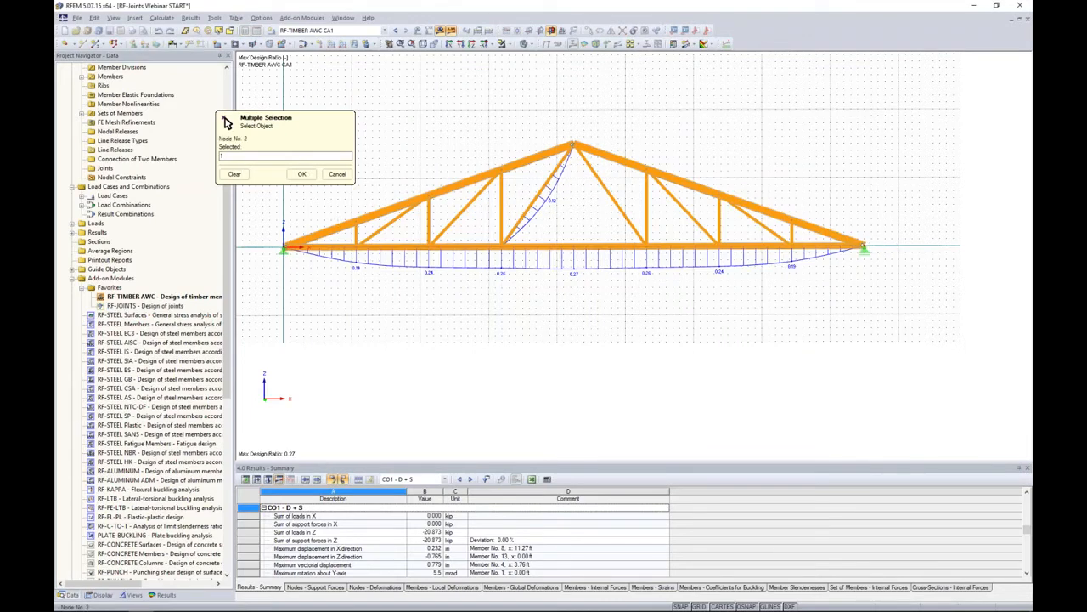
left_click(302, 173)
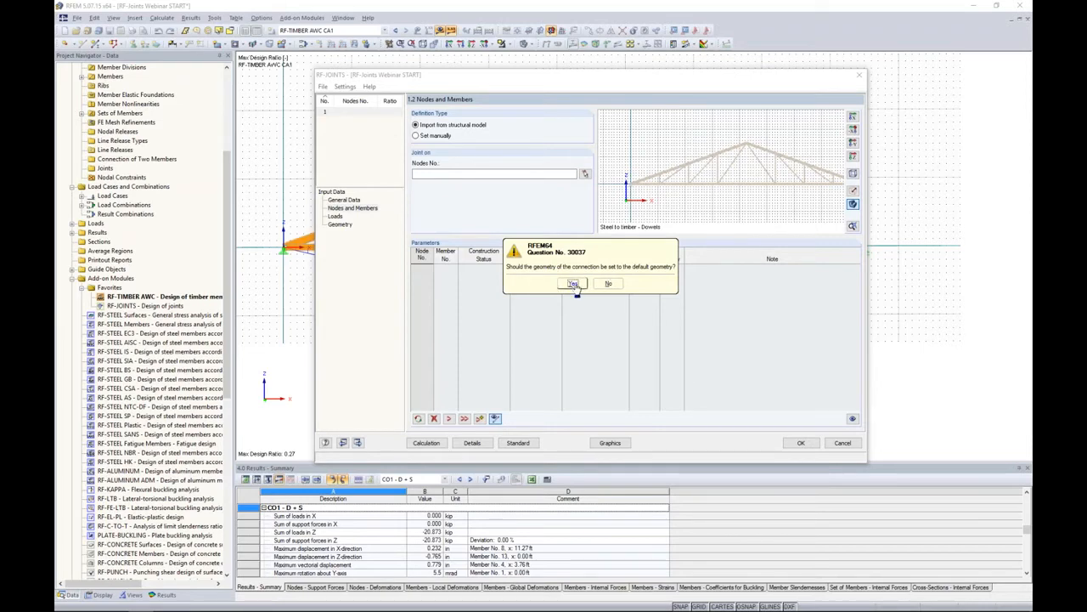
left_click(573, 283)
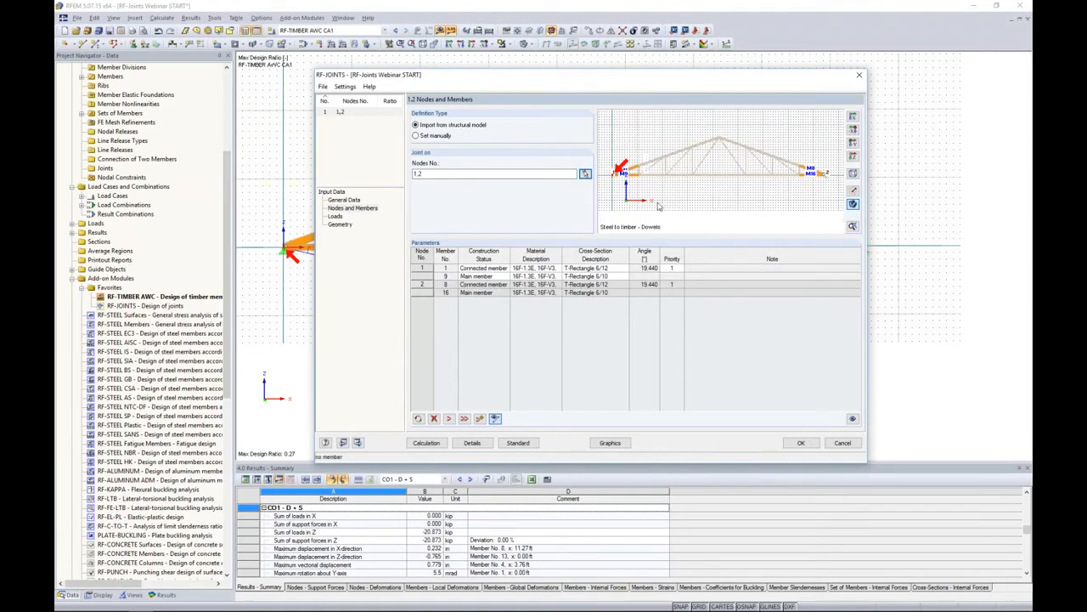
Examine the construction status options of members 1 and 9 at node 1 in the truss preview.
middle_click_drag(644, 183, 735, 187)
scroll(716, 177, "up", 5)
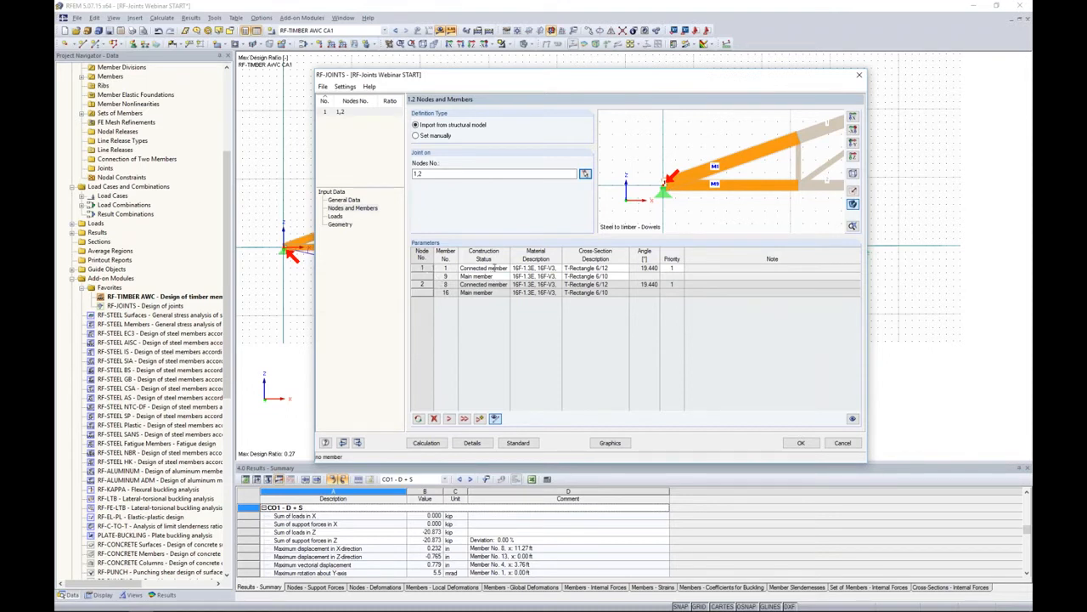
left_click(495, 268)
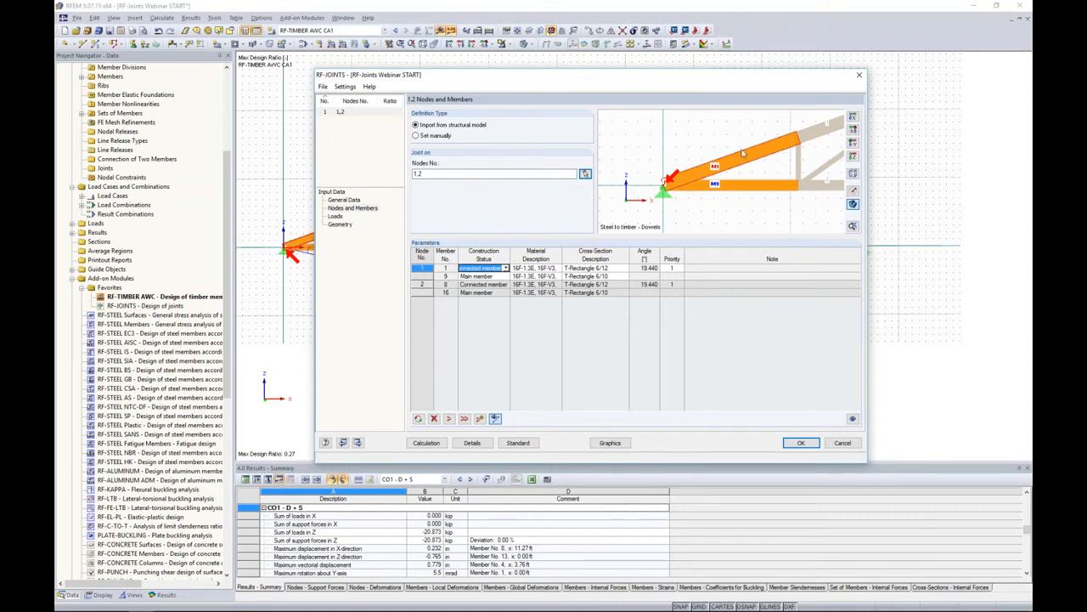
left_click(506, 267)
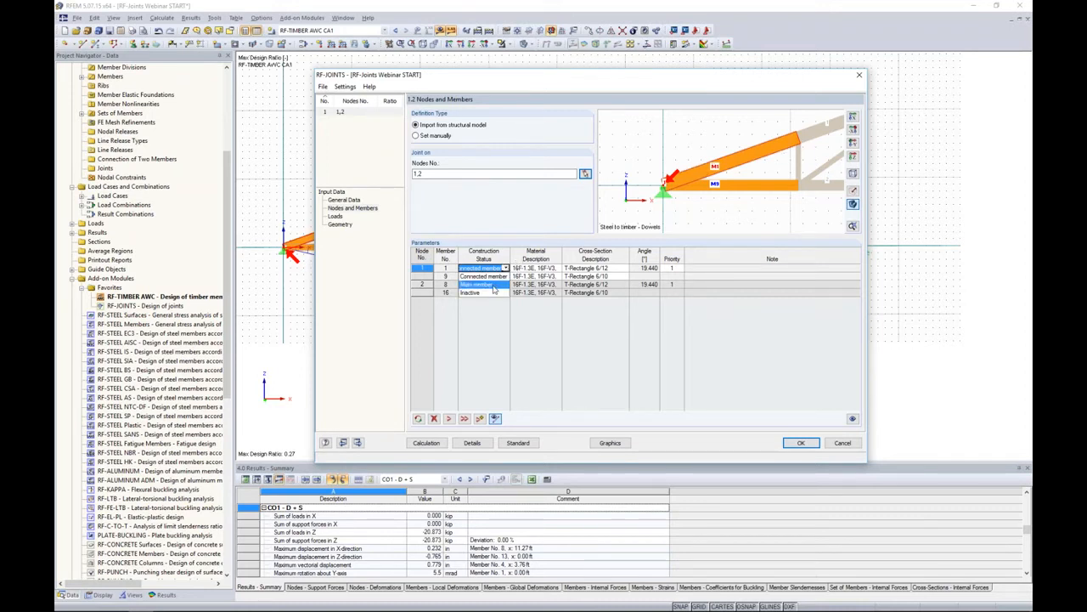
left_click(503, 340)
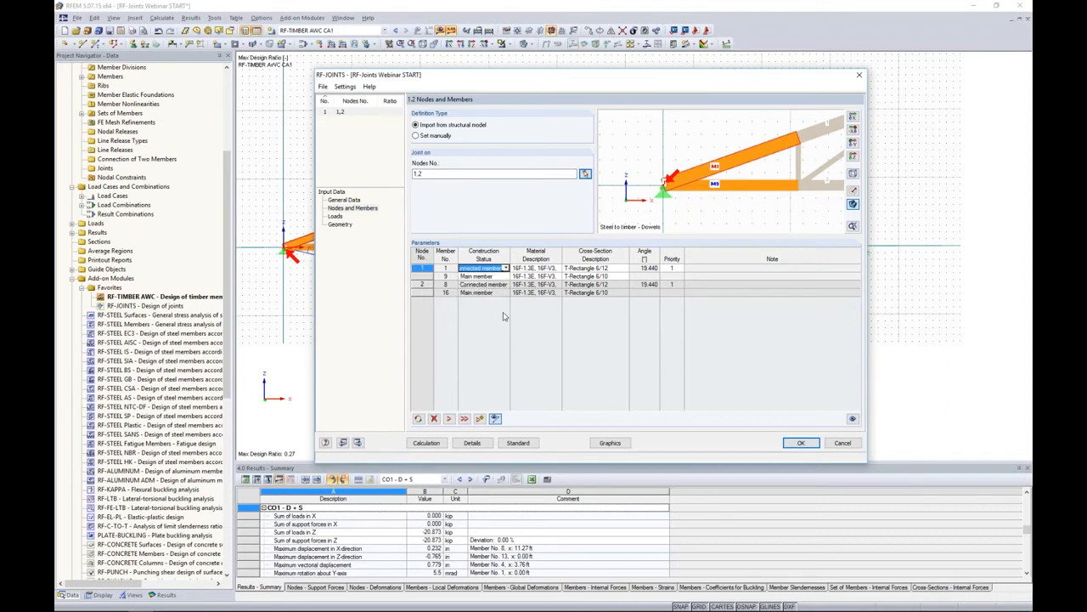
left_click(497, 276)
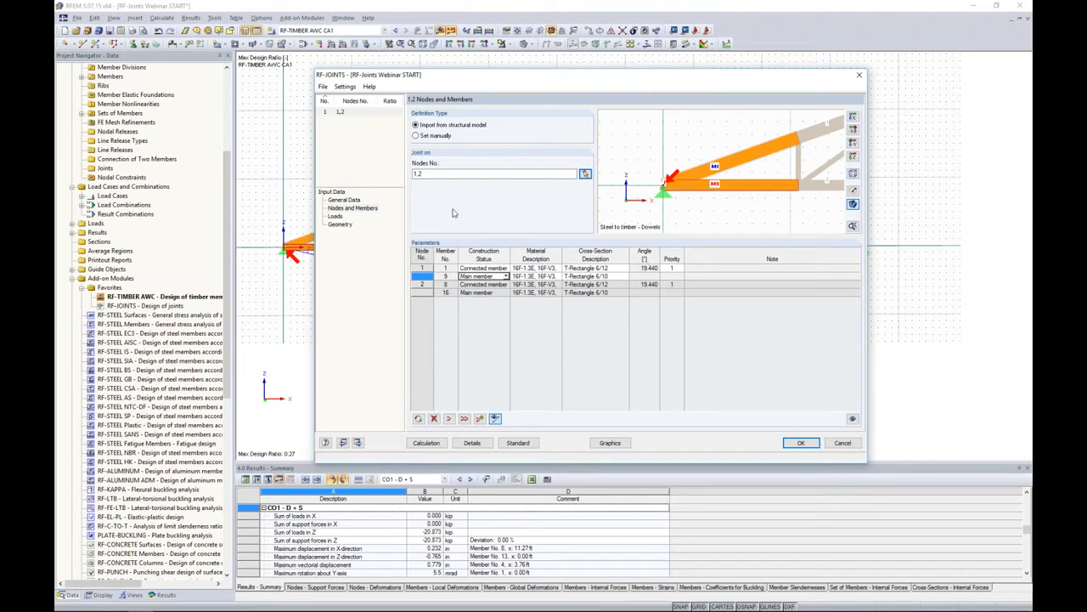
Change the main member's cutting to the second option and compare the joint geometry before and after in the 3D preview.
left_click(340, 225)
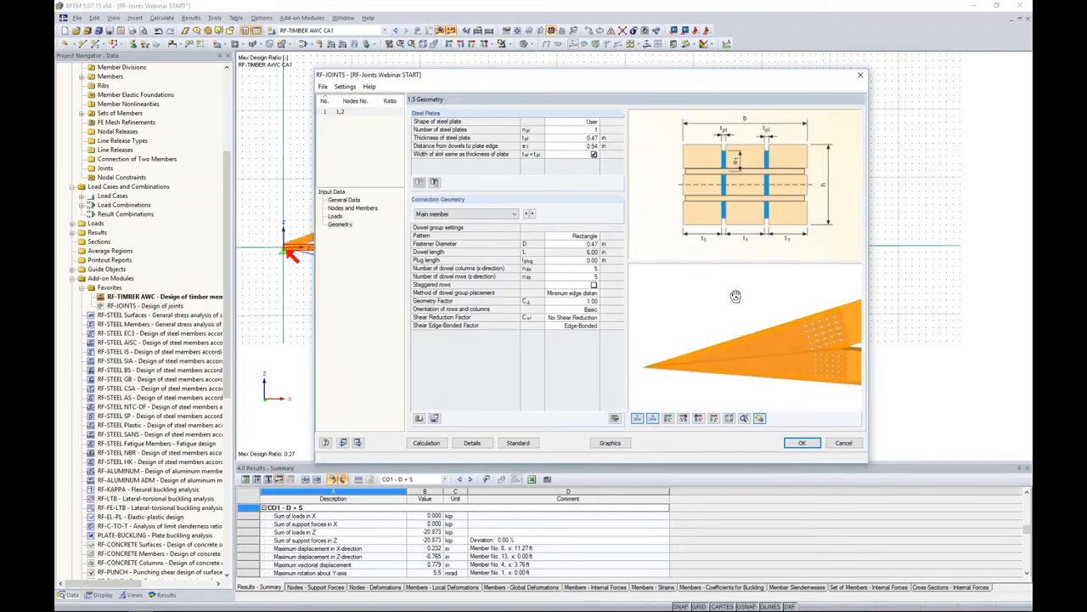
middle_click_drag(746, 314, 736, 360, "ctrl")
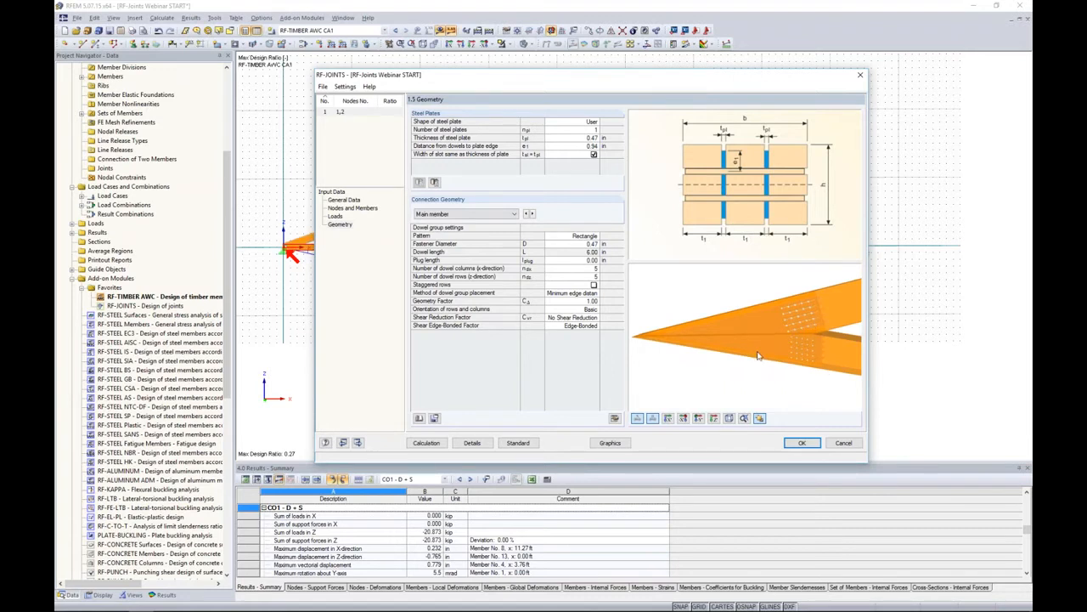
left_click(351, 202)
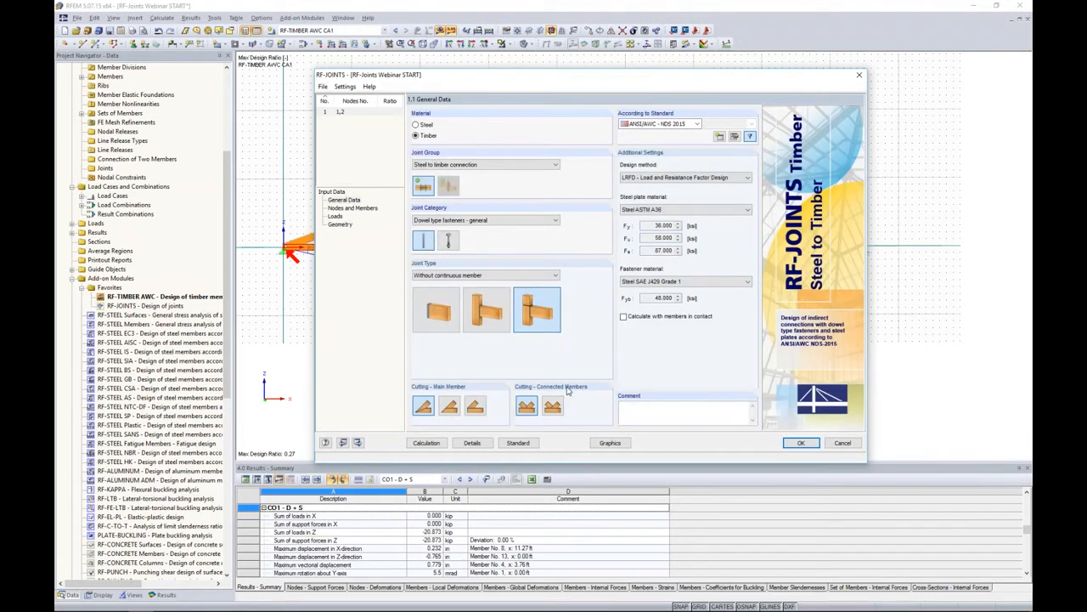
left_click(450, 408)
left_click(344, 224)
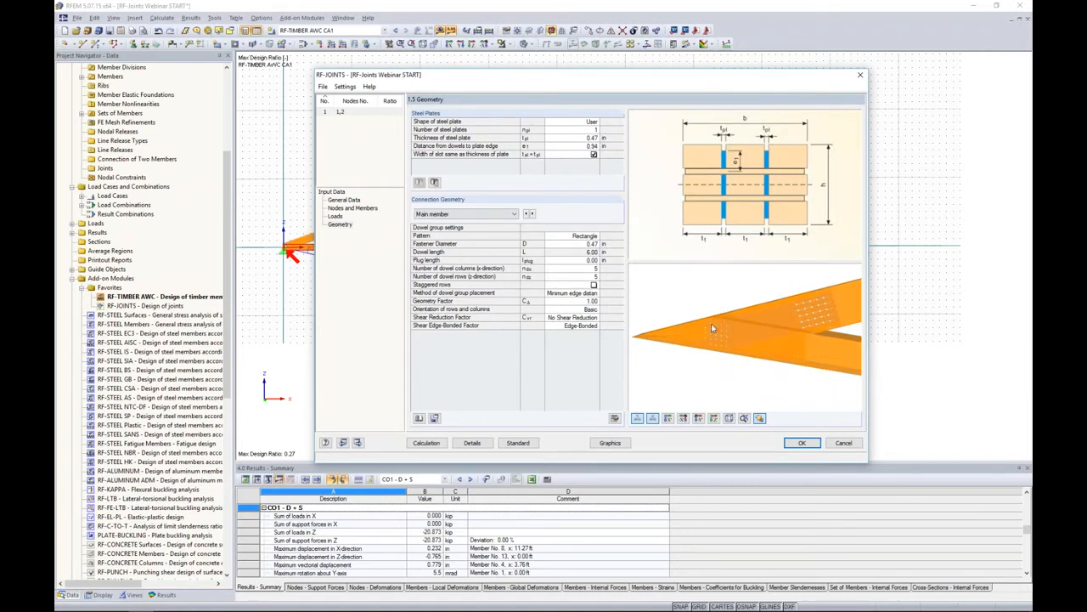
middle_click_drag(787, 399, 823, 312, "ctrl")
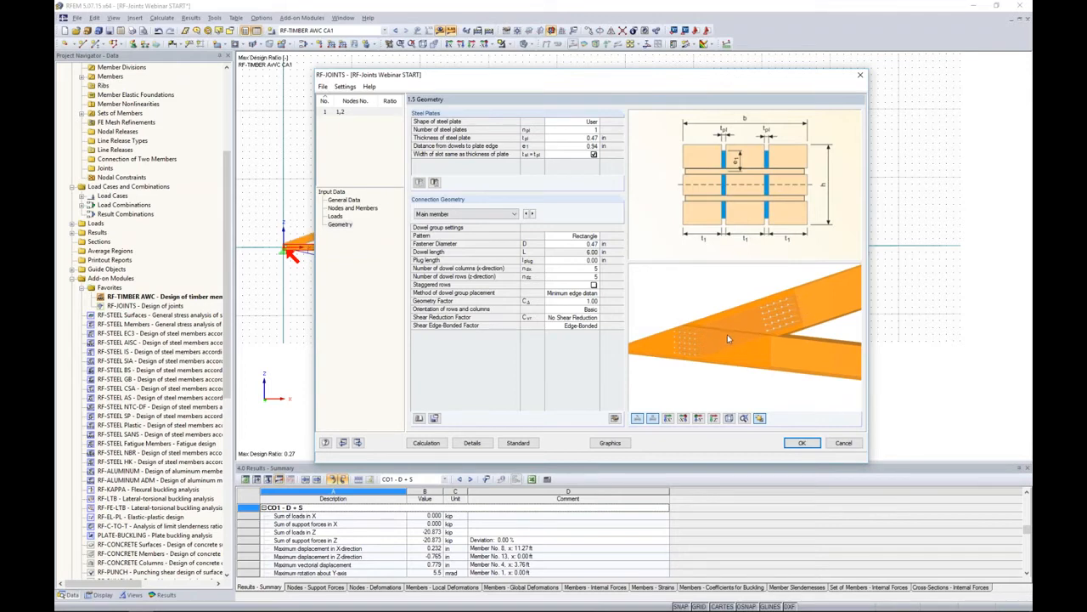
Make member 1 the main member and member 9 the connected member, apply the same assignment to node 2, and inspect the joint geometry.
left_click(362, 210)
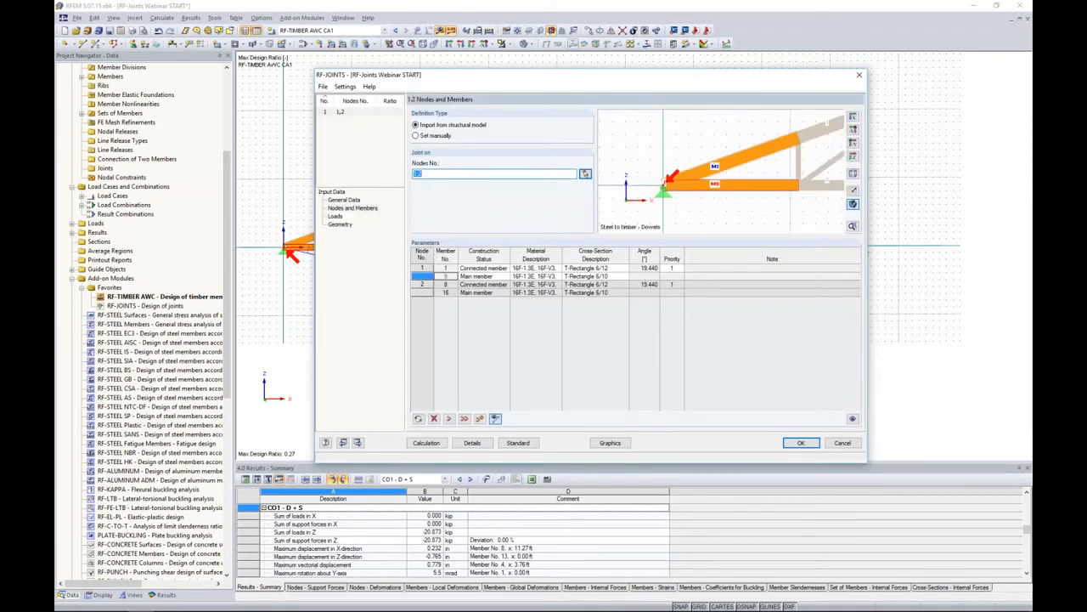
left_click(472, 267)
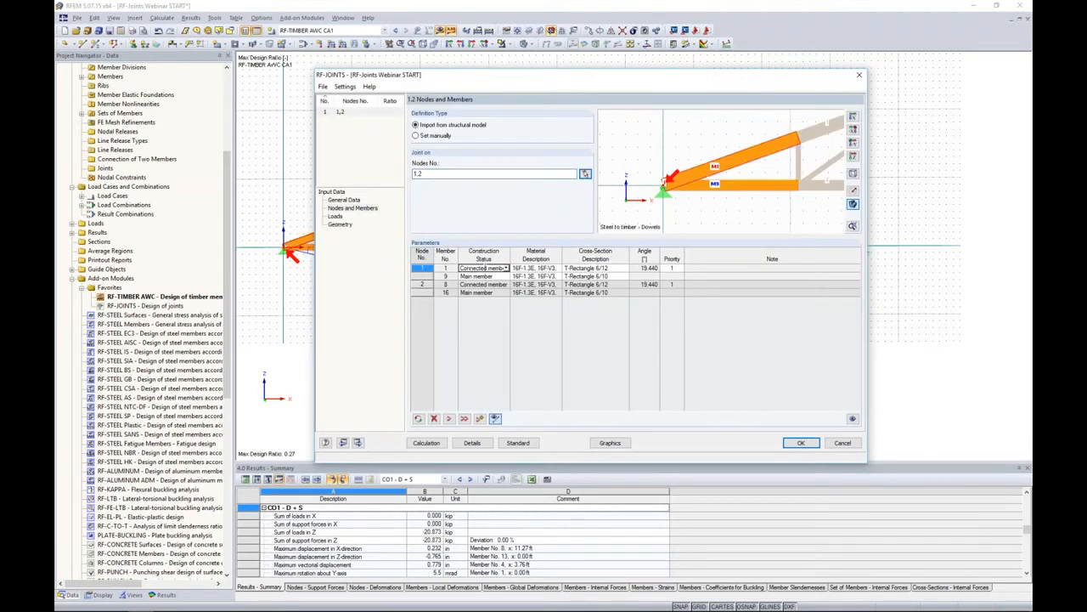
left_click(506, 268)
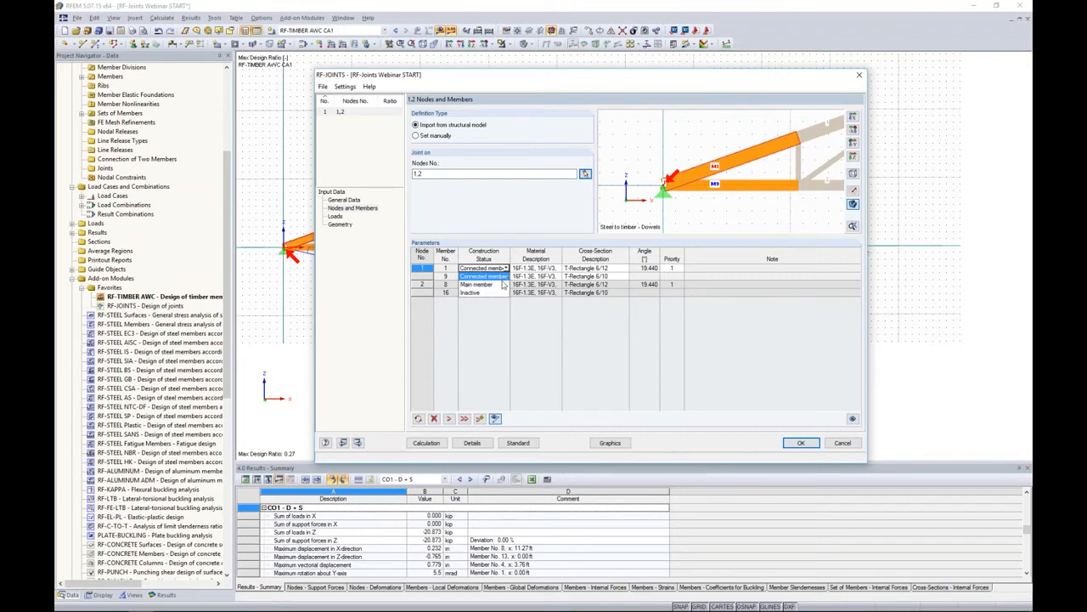
left_click(480, 284)
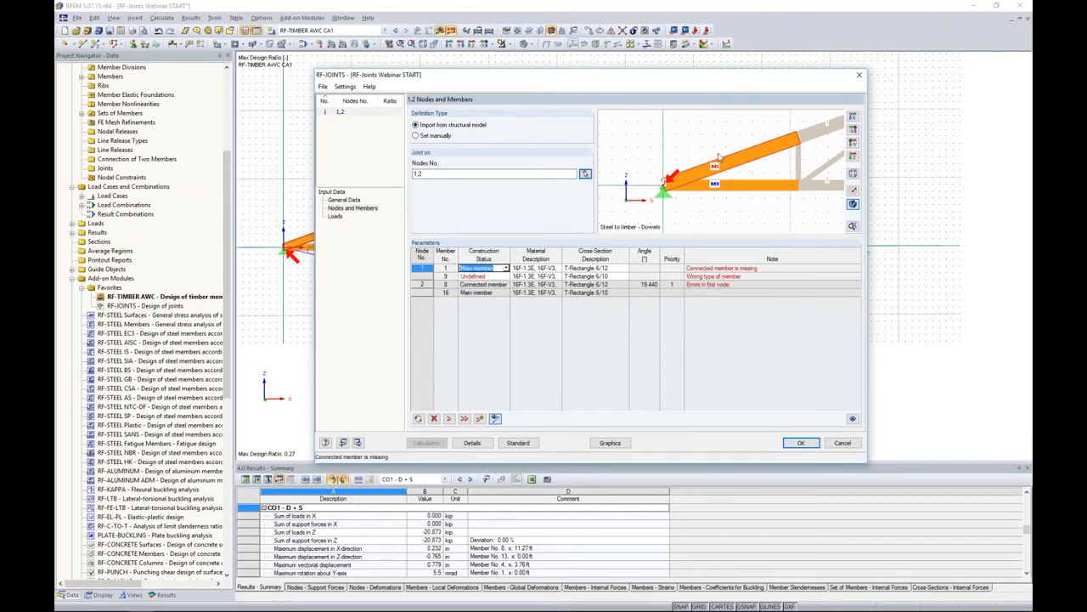
left_click(500, 277)
left_click(506, 277)
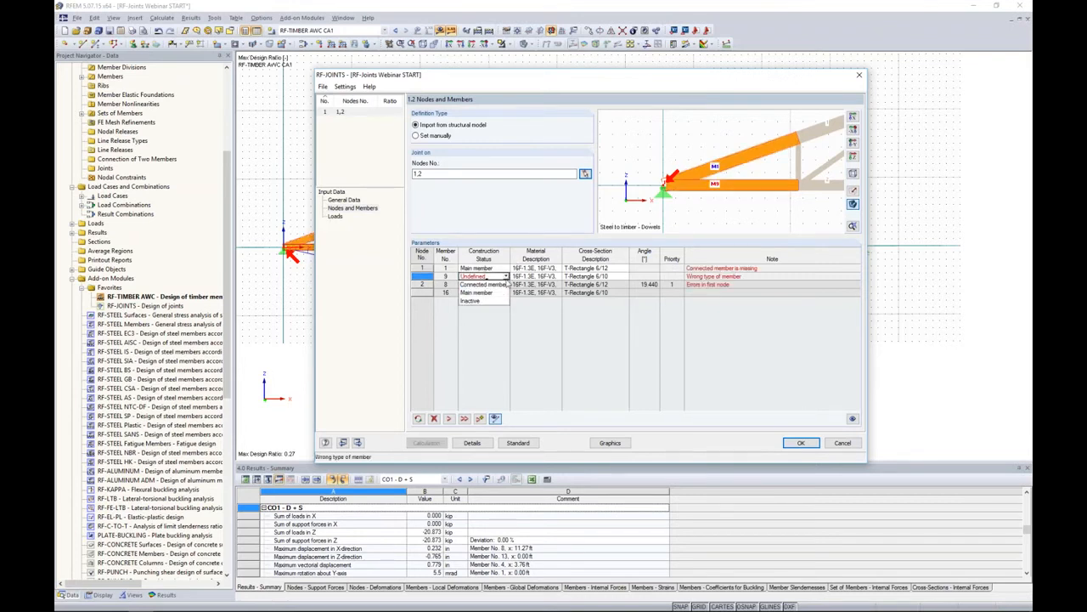
left_click(501, 287)
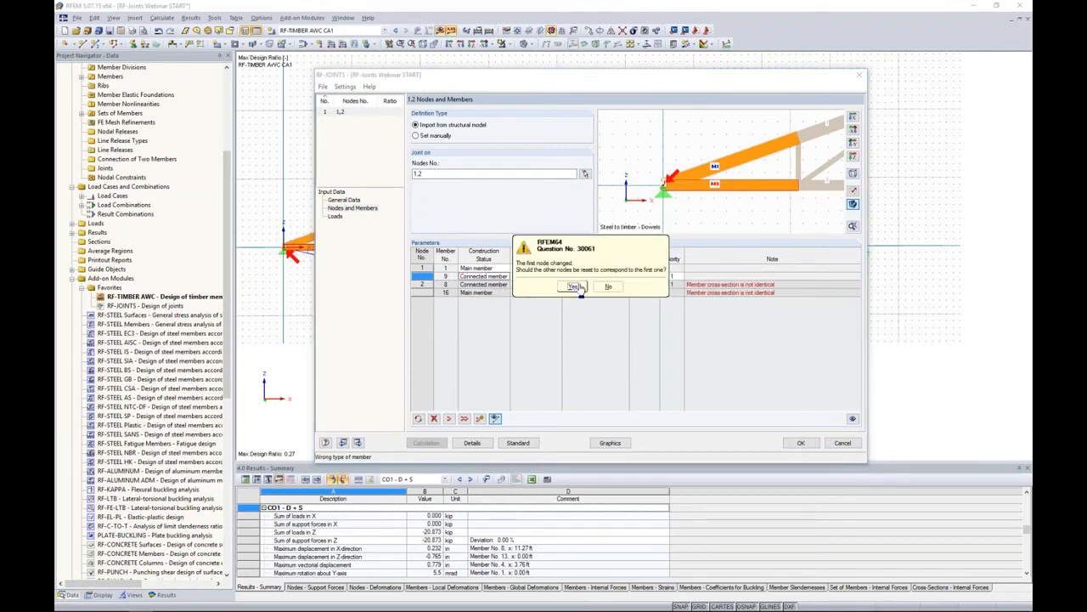
left_click(573, 286)
left_click(573, 284)
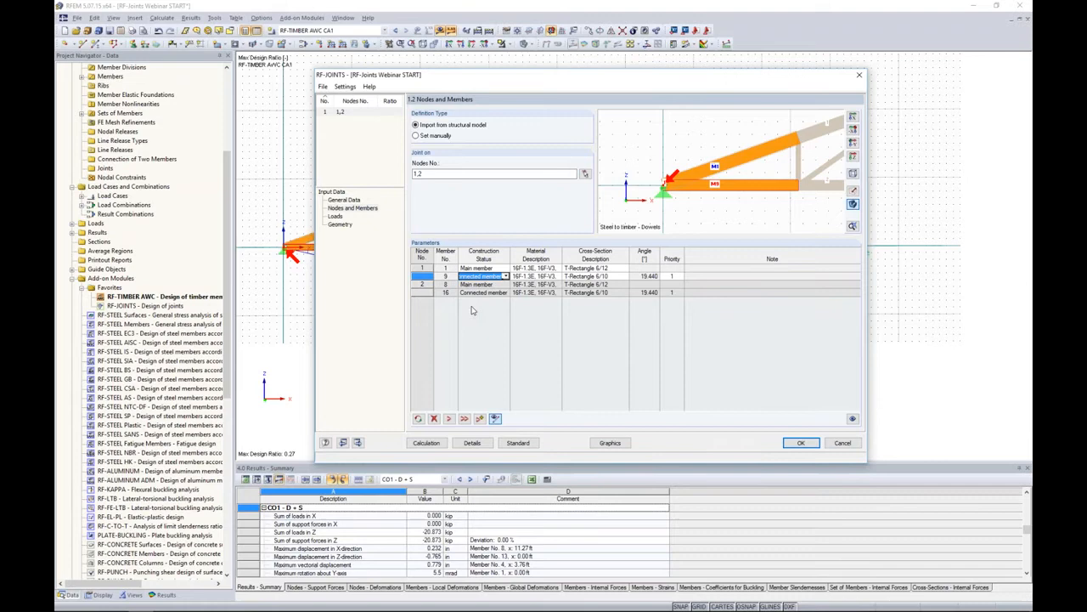
left_click(340, 225)
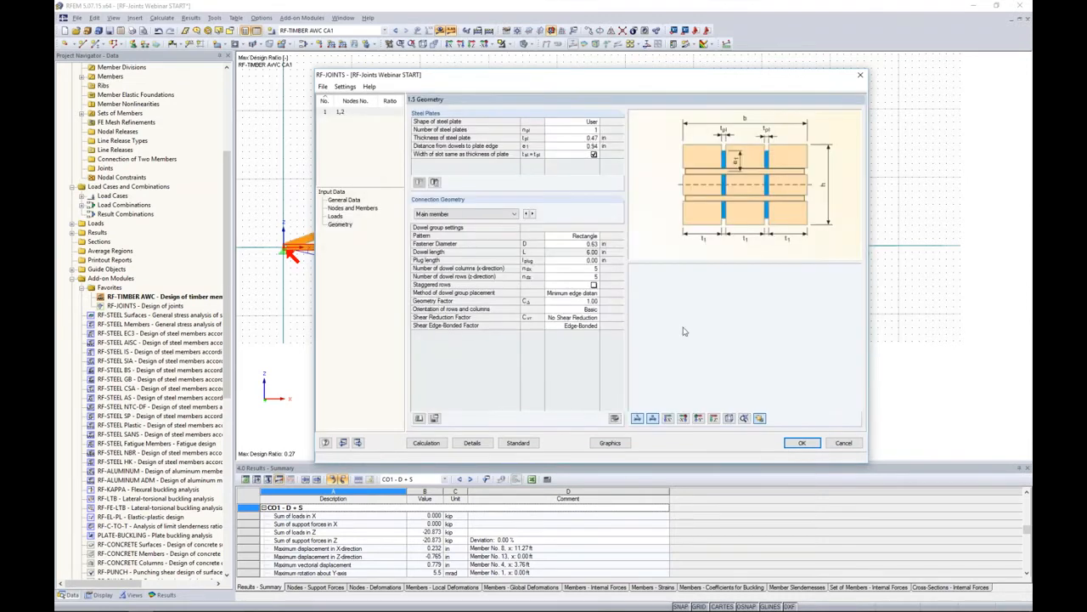
middle_click_drag(778, 369, 737, 341, "ctrl")
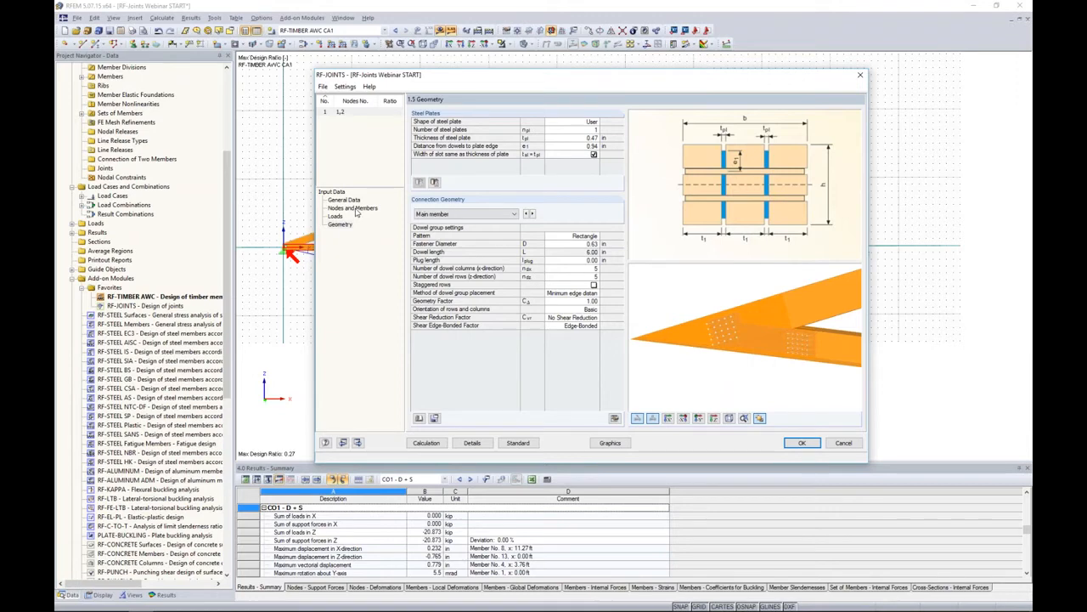
Select load combination CO2 (1.4D + 1.6S) for the joint design.
left_click(355, 209)
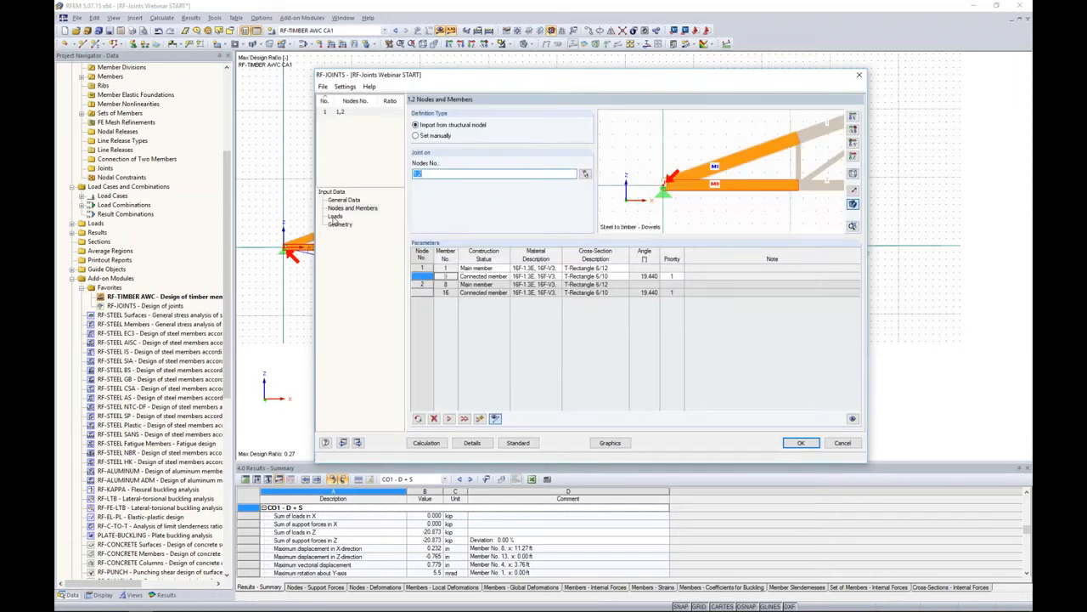
left_click(334, 216)
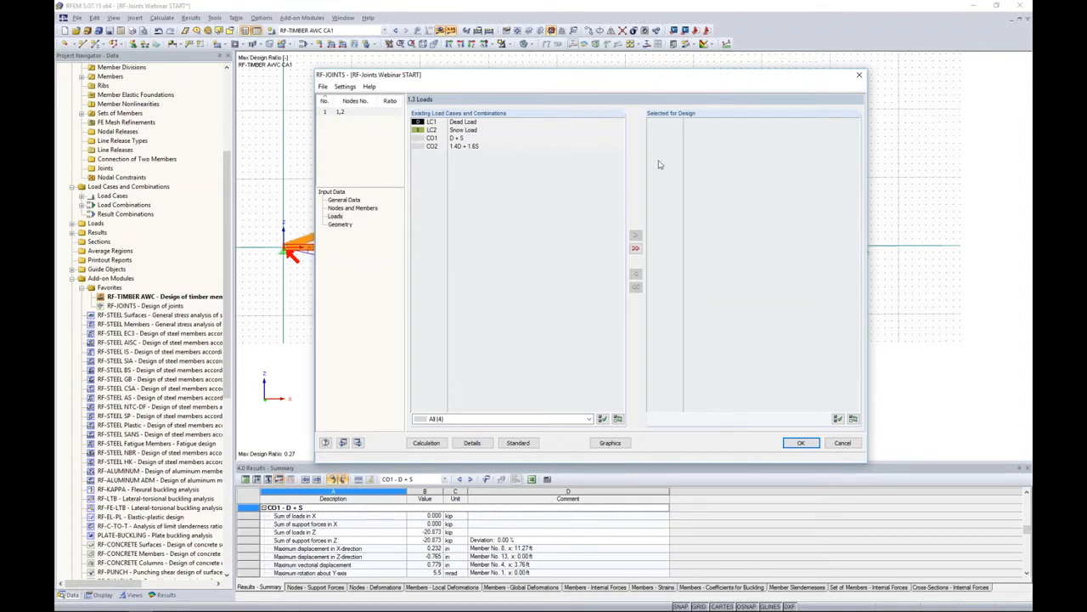
double_click(468, 148)
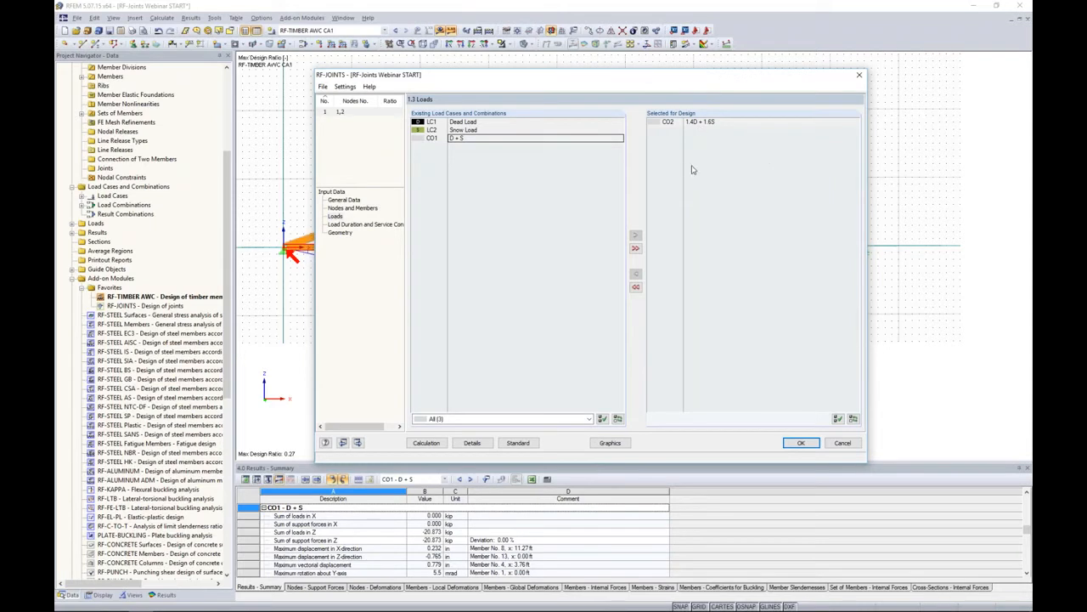
Review the load duration and service conditions and the NDS 2015 standard factors for connections and members, discarding any changes.
left_click(365, 224)
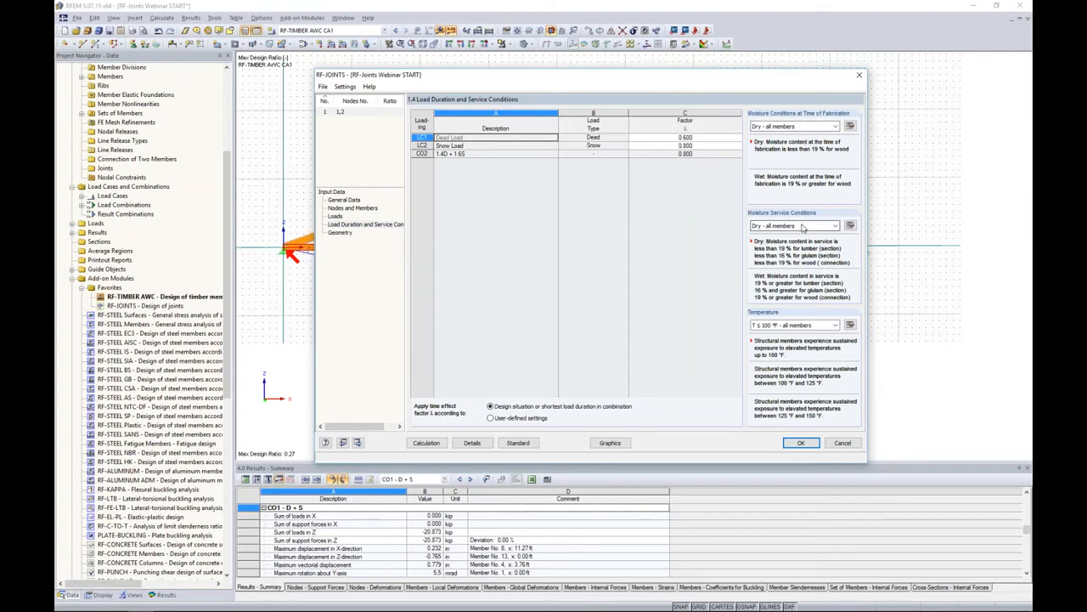
left_click(518, 443)
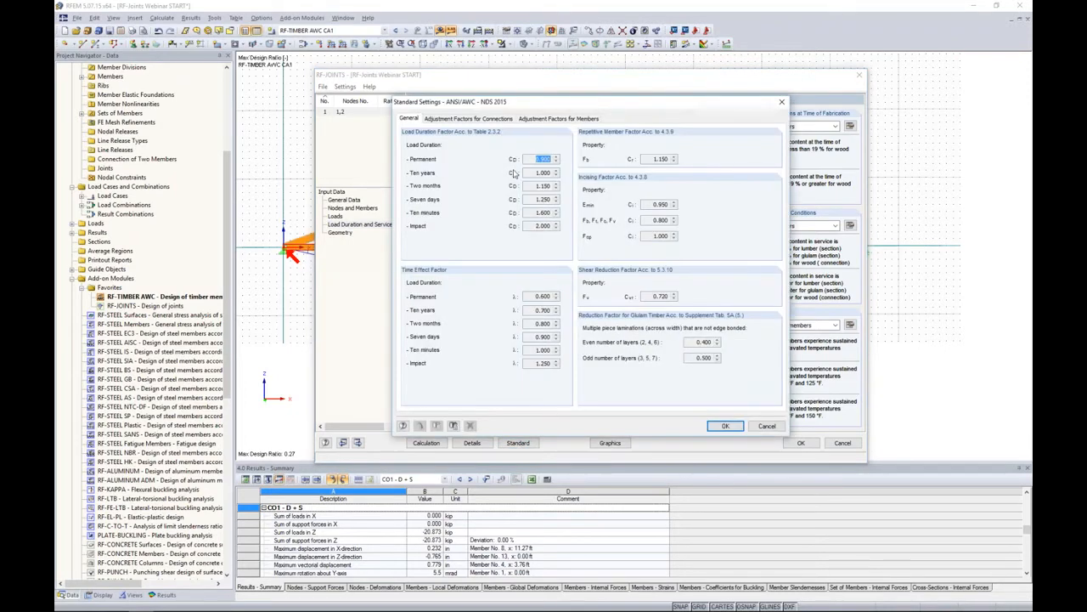
left_click(480, 121)
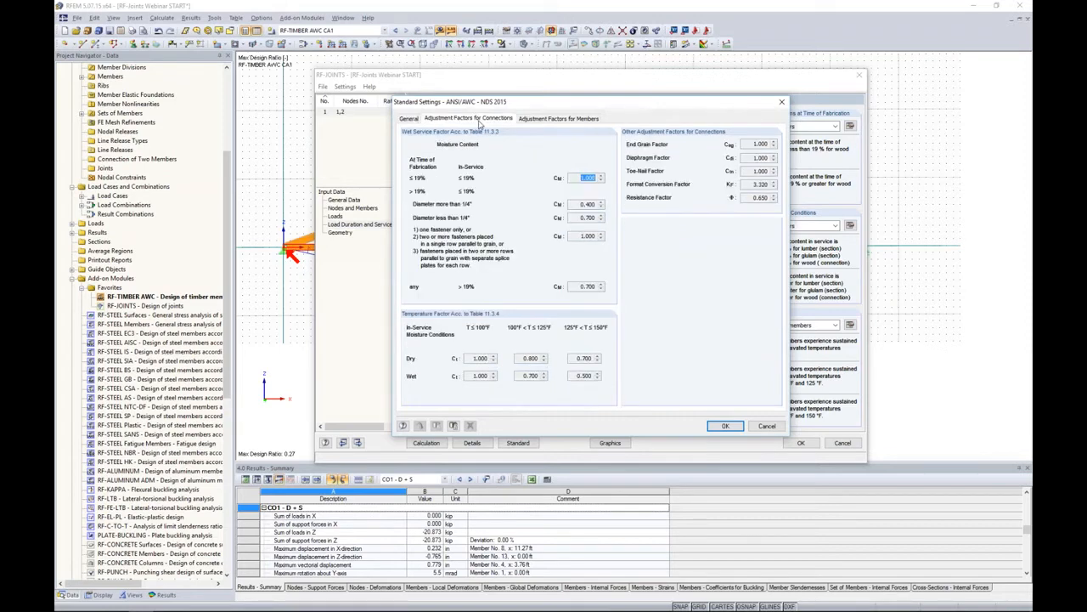
left_click(557, 119)
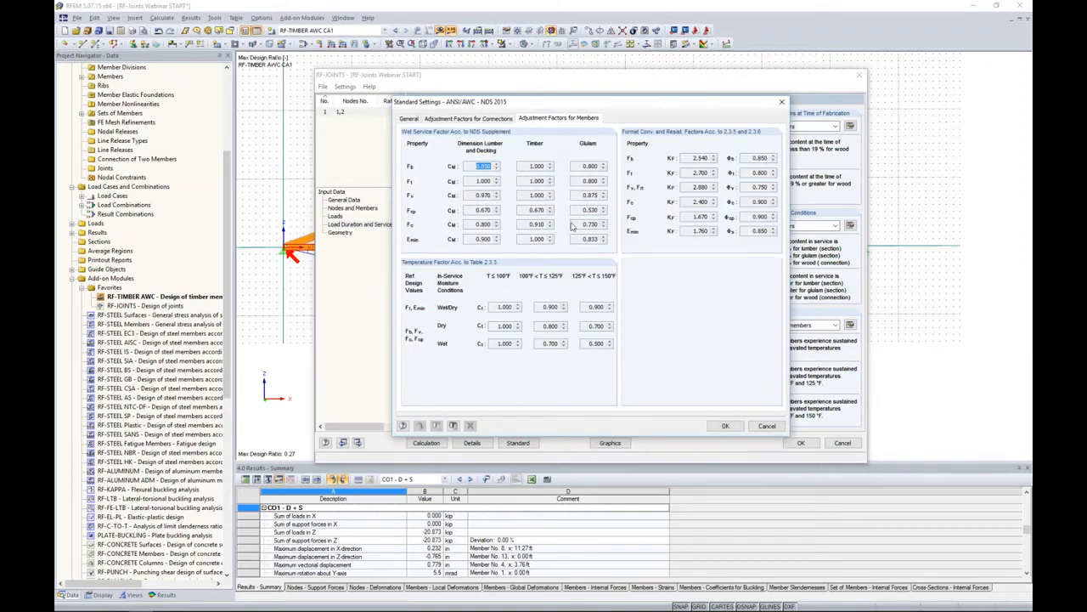
left_click(767, 426)
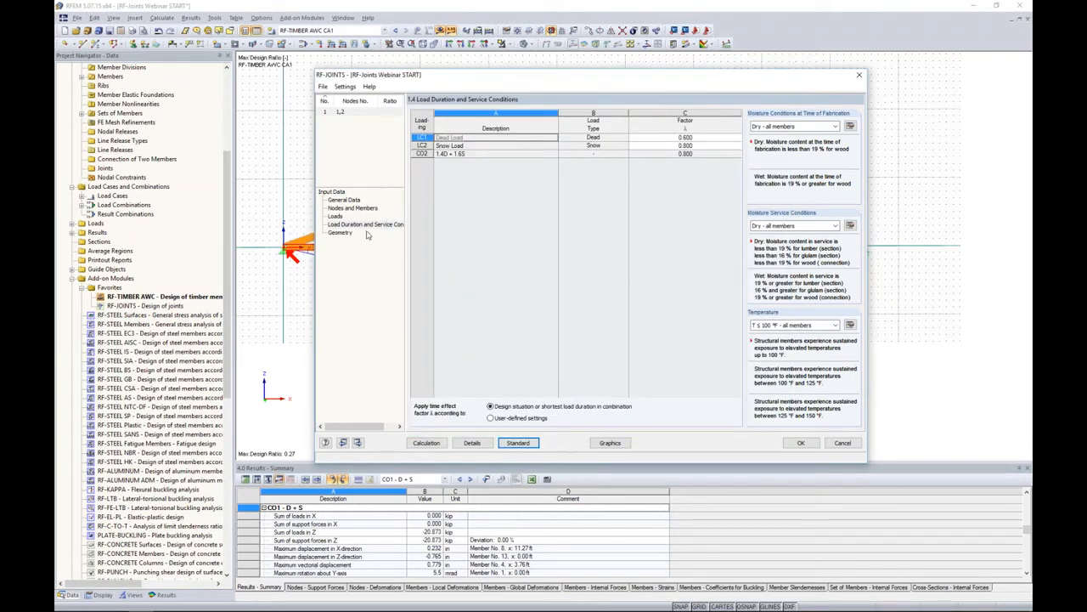
Open the joint's geometry input and examine the user-defined steel plate up close in the 3D preview.
left_click(340, 232)
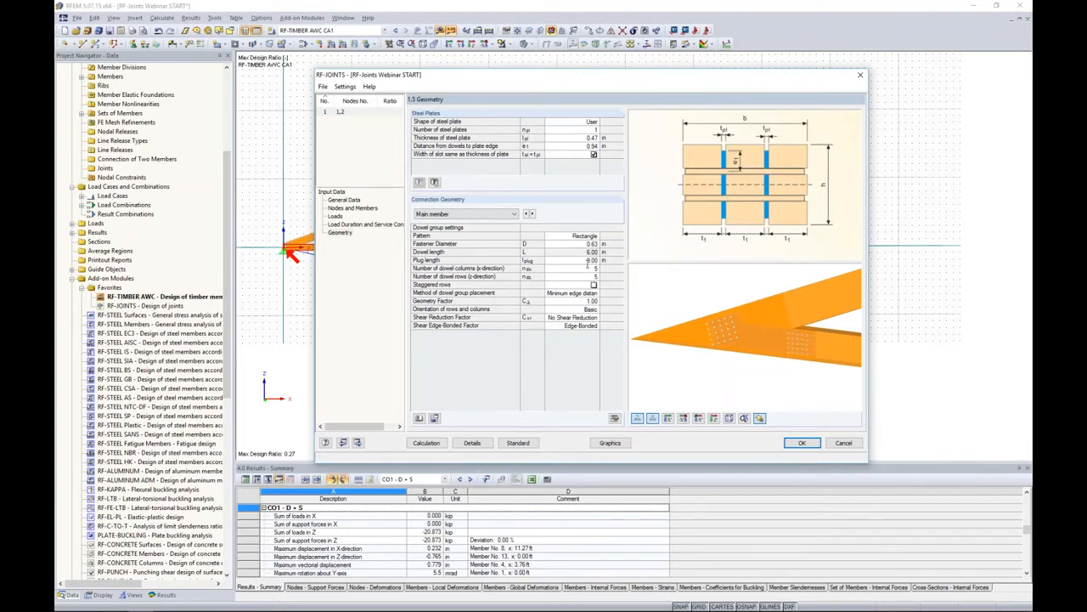
left_click(575, 122)
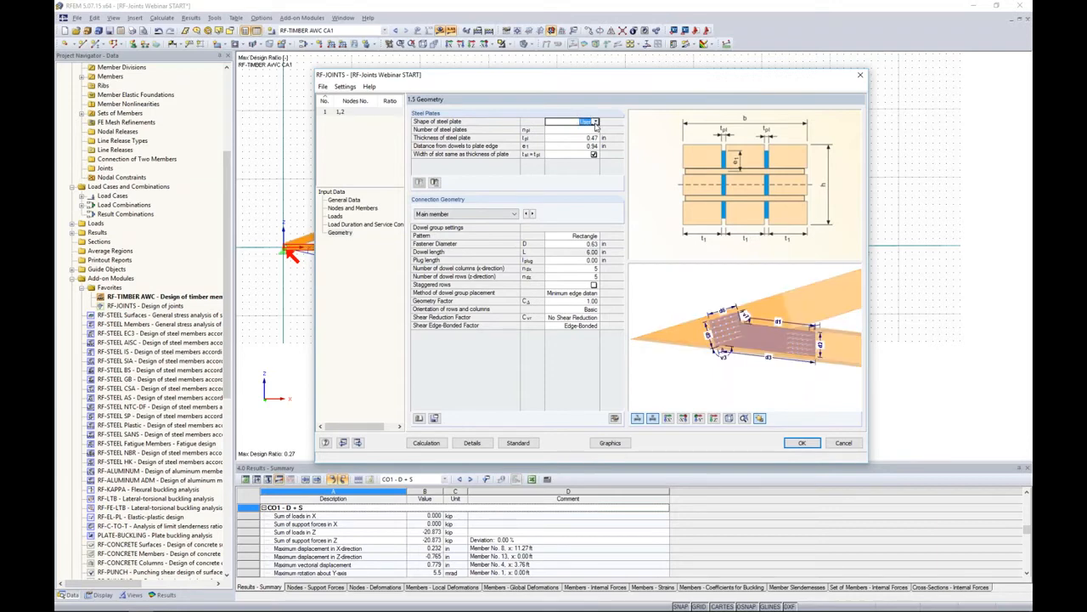
scroll(739, 344, "up", 2)
scroll(750, 343, "up", 3)
middle_click_drag(749, 358, 751, 384)
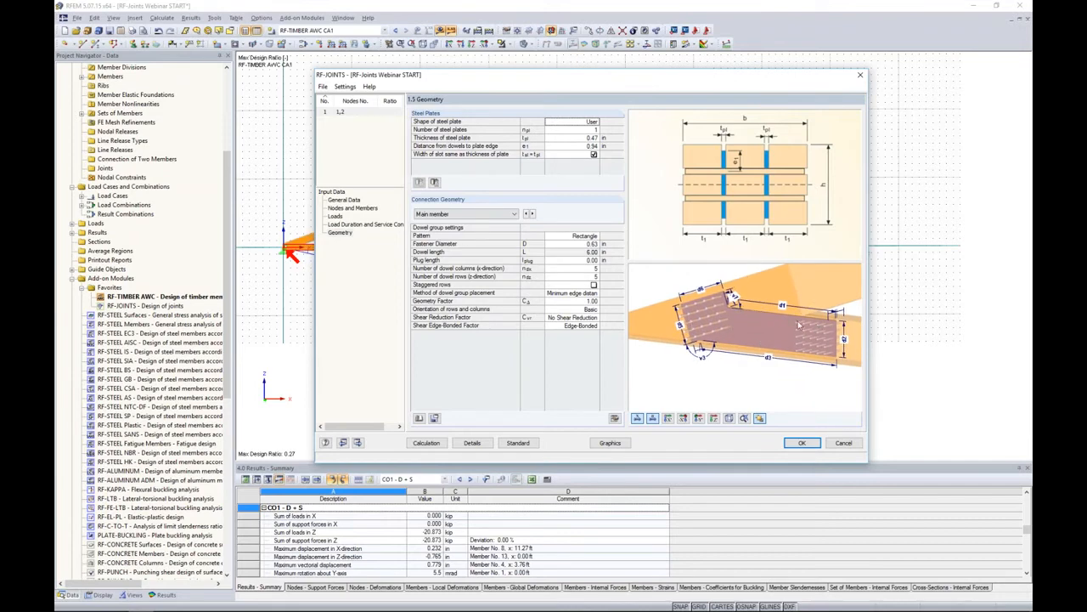
Try the convex hull and rectangle shapes for the steel plate, and return to the User shape.
left_click(595, 121)
left_click(596, 122)
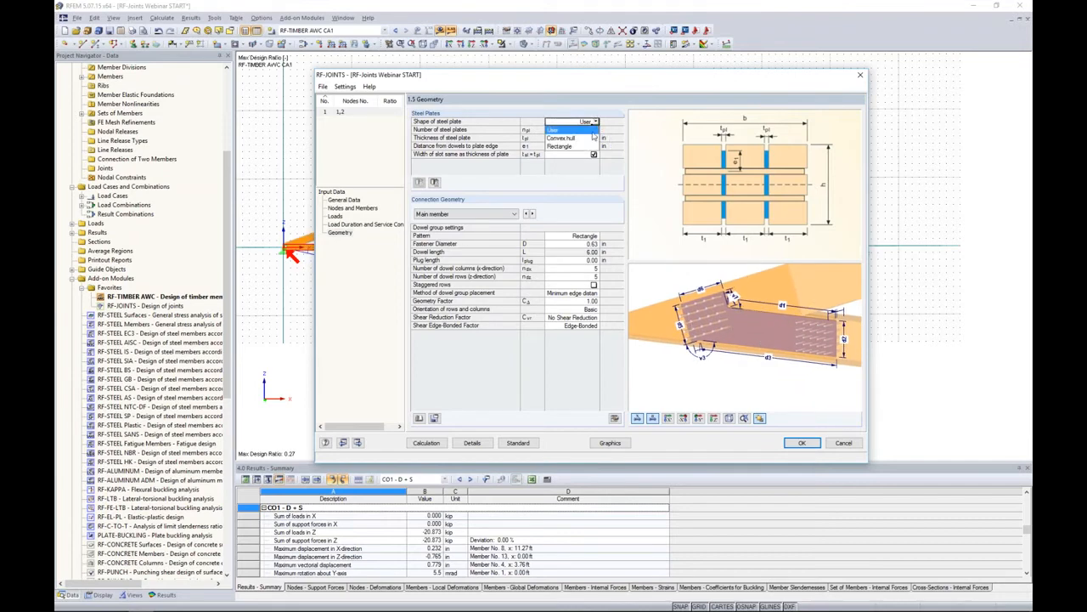
left_click(584, 138)
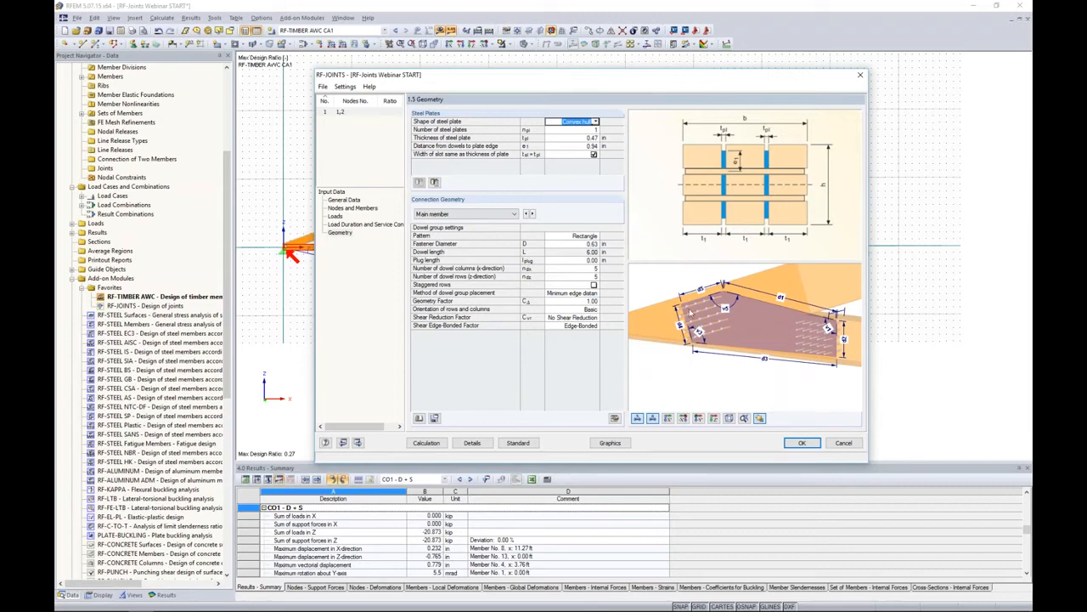
left_click(596, 122)
left_click(569, 130)
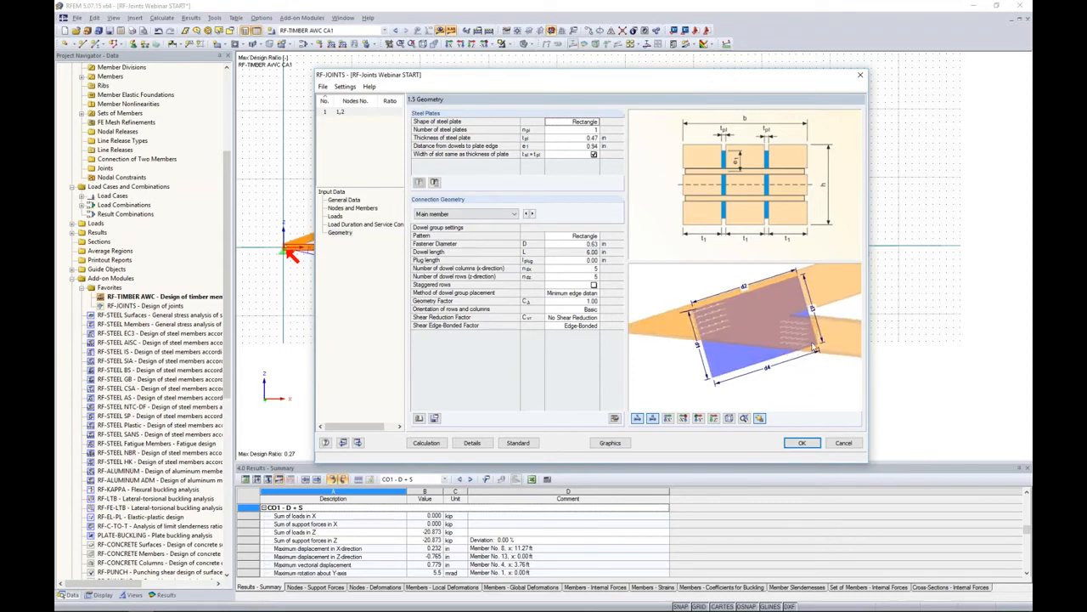
left_click(593, 122)
left_click(595, 123)
left_click(594, 130)
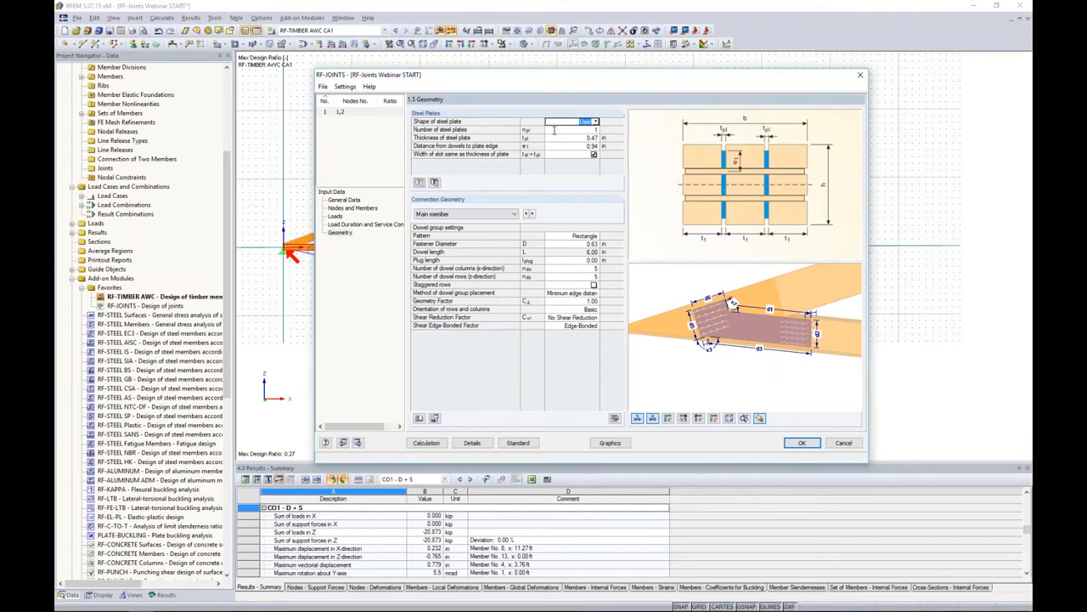
Set the steel plate thickness to 0.50 in and the dowel-to-plate-edge distance to 1.20 in, and unlink the slot width from the plate thickness.
left_click(556, 137)
type("0.50")
key("Return")
type("1.20")
left_click(594, 155)
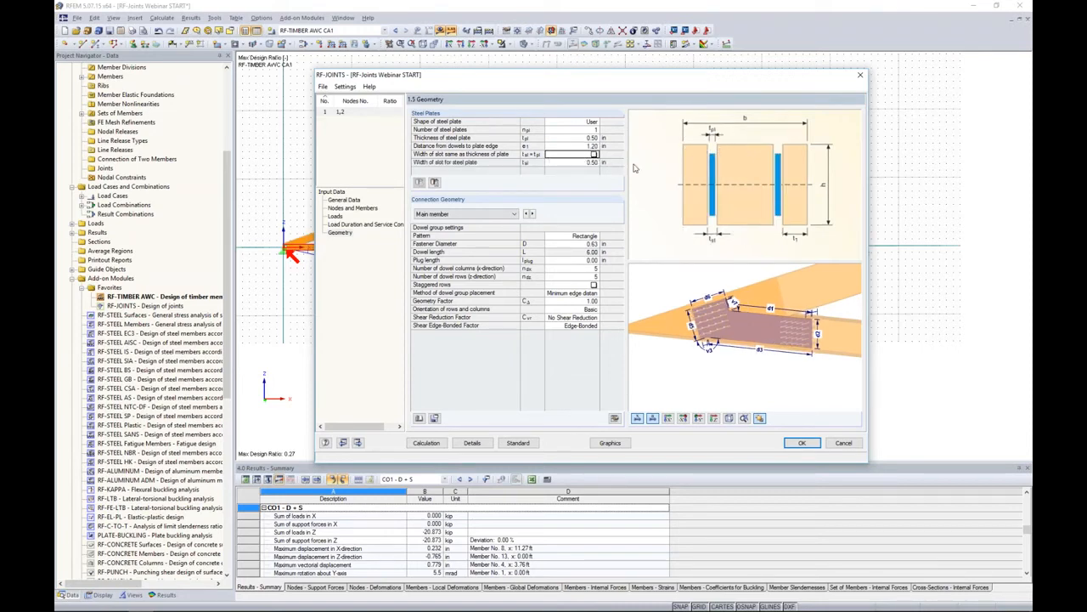
Link the slot width to the steel plate thickness again and select the main member's connection geometry.
left_click(594, 155)
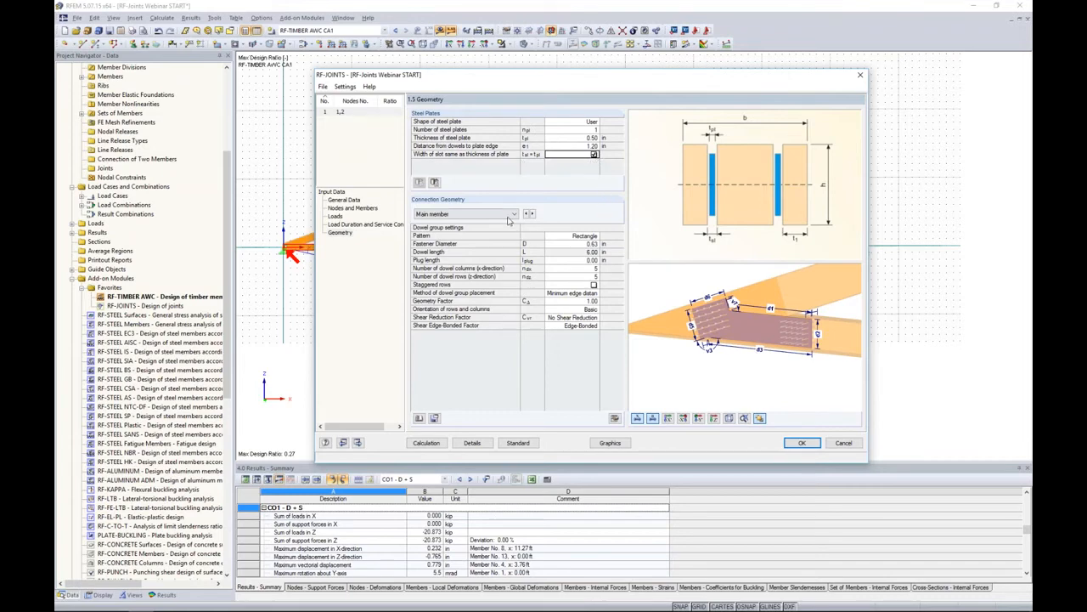
left_click(460, 217)
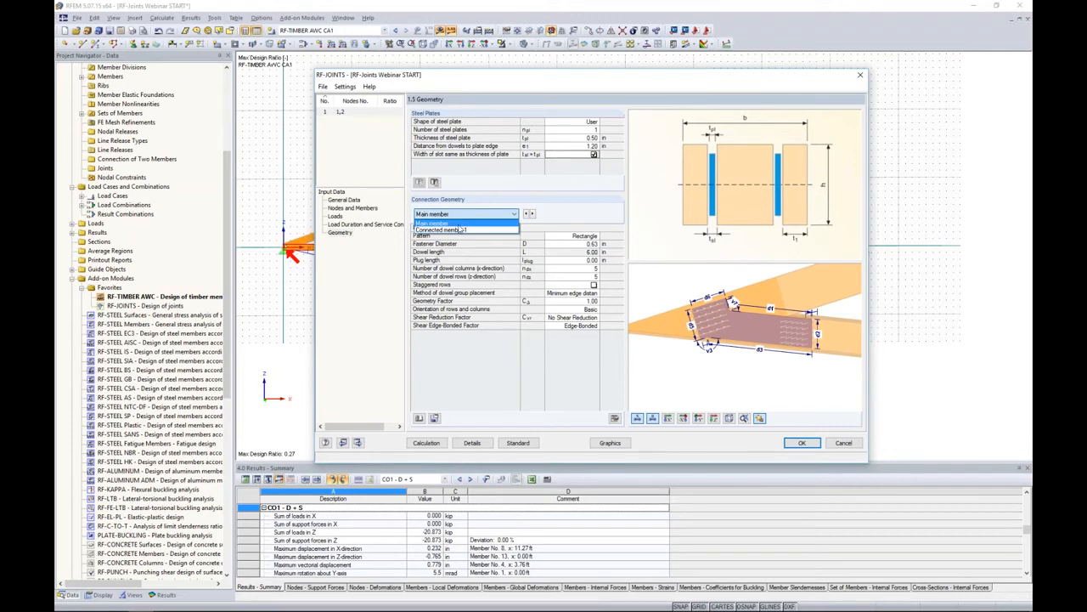
left_click(454, 222)
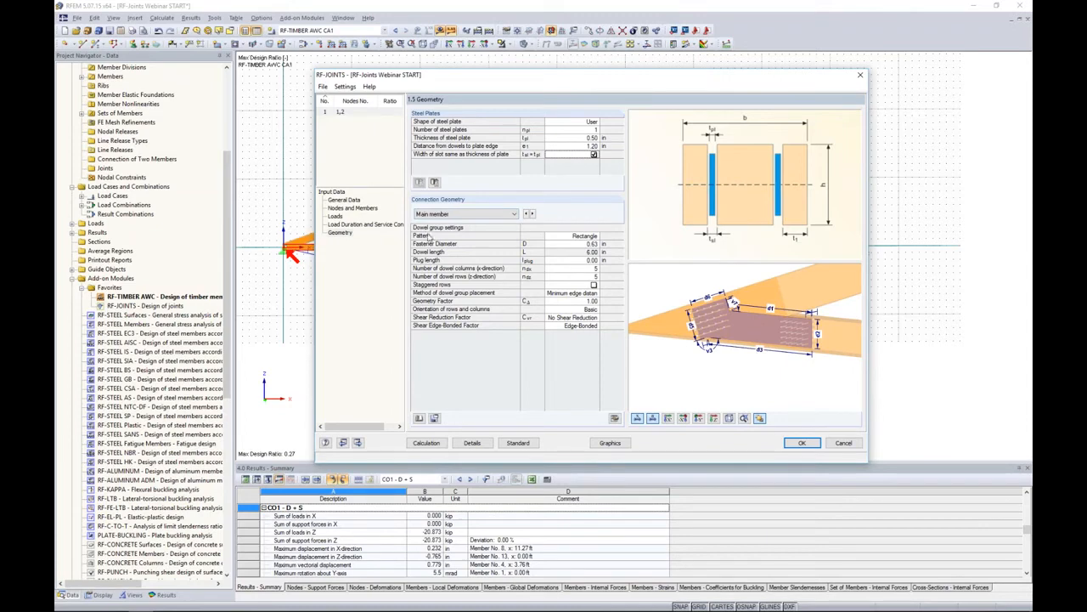
Set the main member's fastener diameter to 0.50 in, with its dowel layout shown up close in the 3D preview.
left_click(568, 244)
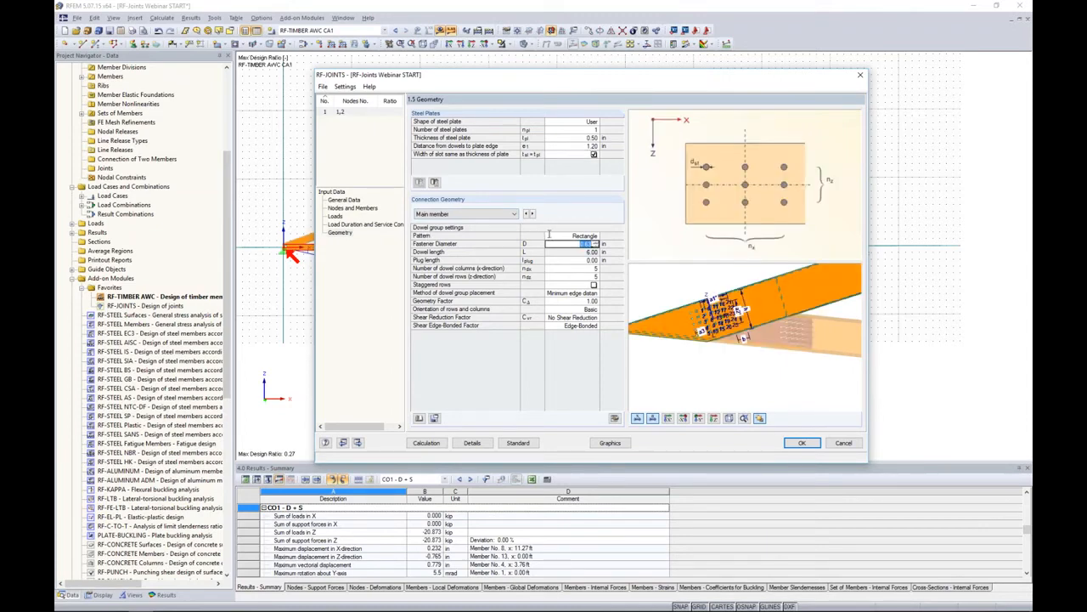
left_click(699, 418)
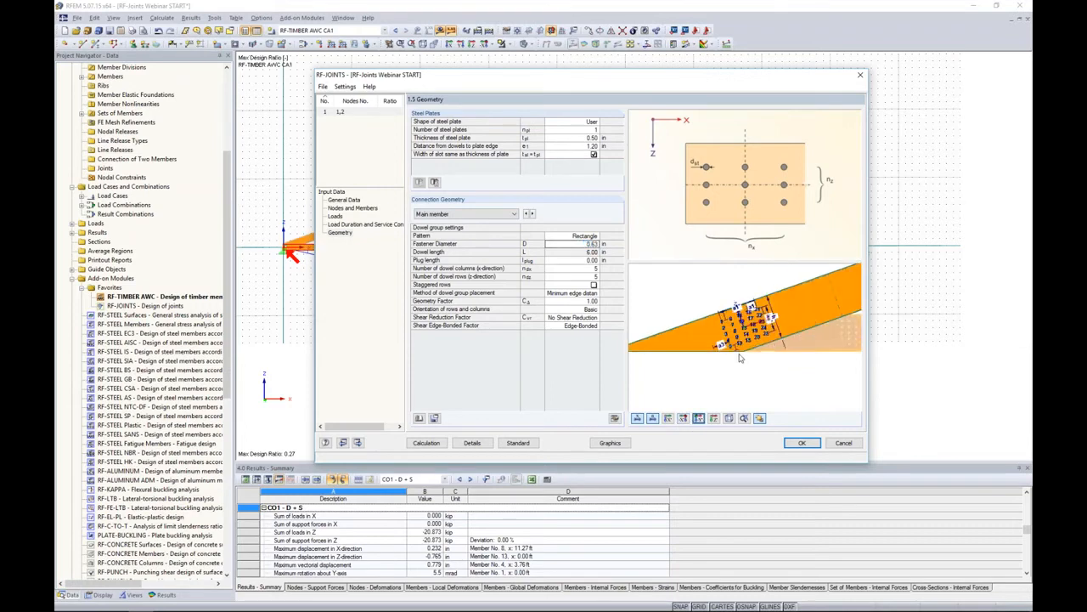
scroll(739, 358, "up", 6)
middle_click_drag(785, 323, 761, 337)
left_click(585, 244)
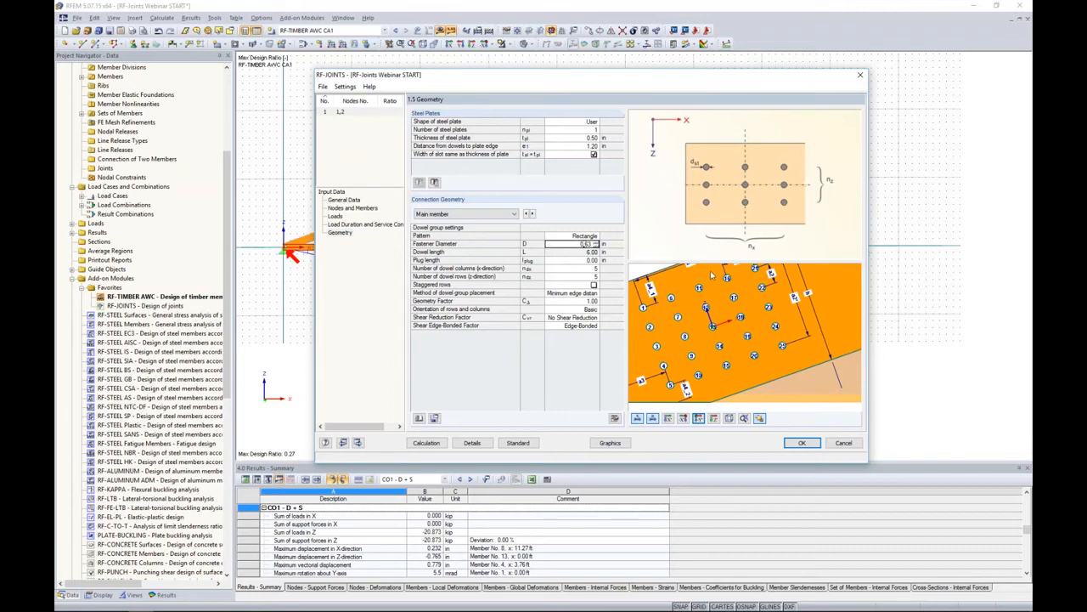
key("Return")
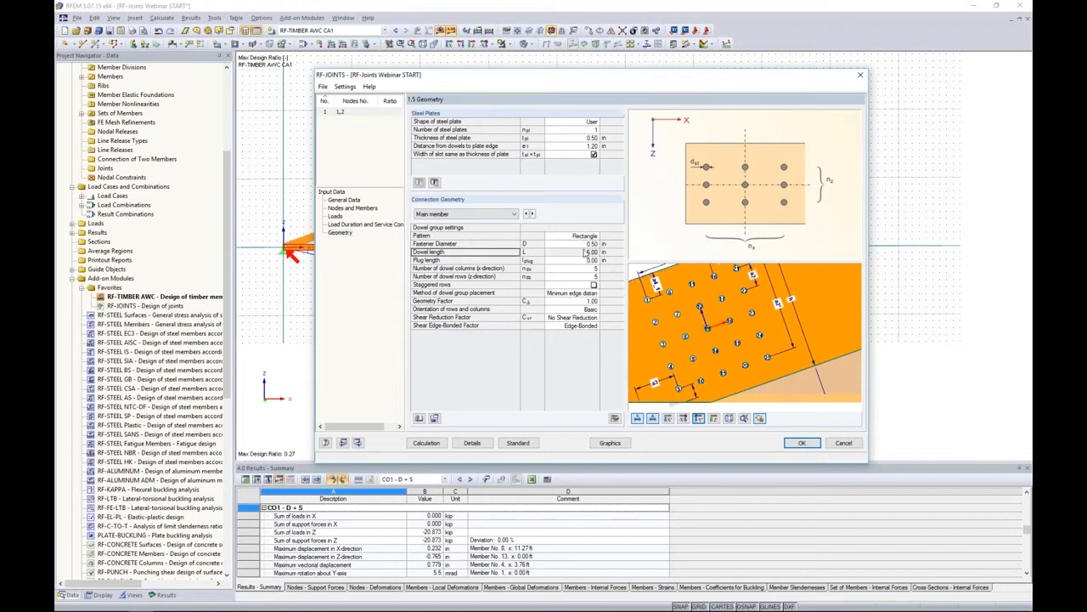
scroll(741, 338, "down", 2)
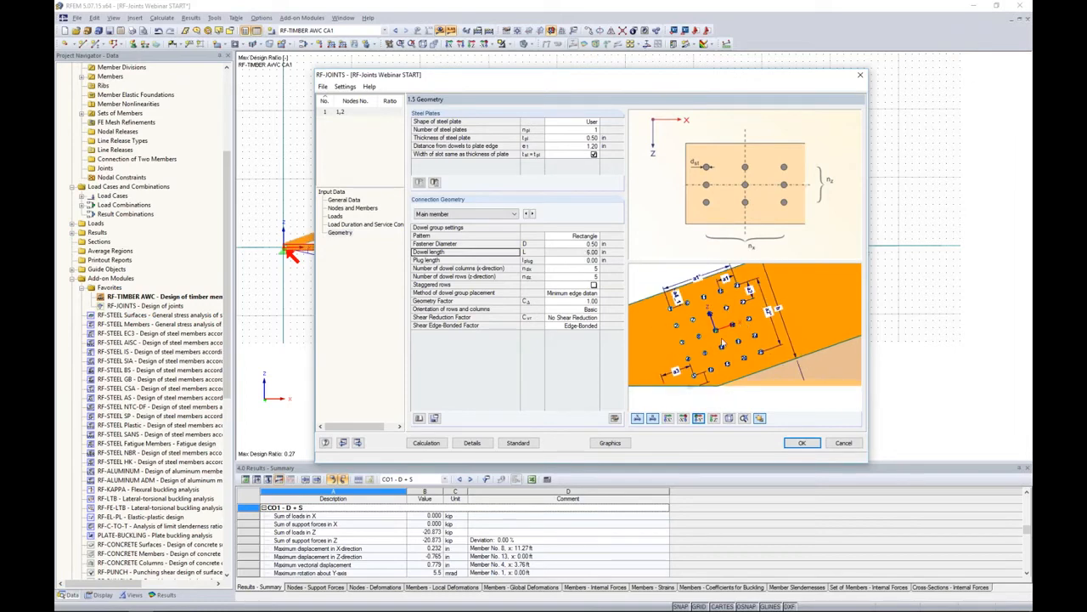
Try a 5.00 in dowel length with a 0.50 in plug length, and restore 6.00 in and 0.00 in.
left_click(586, 251)
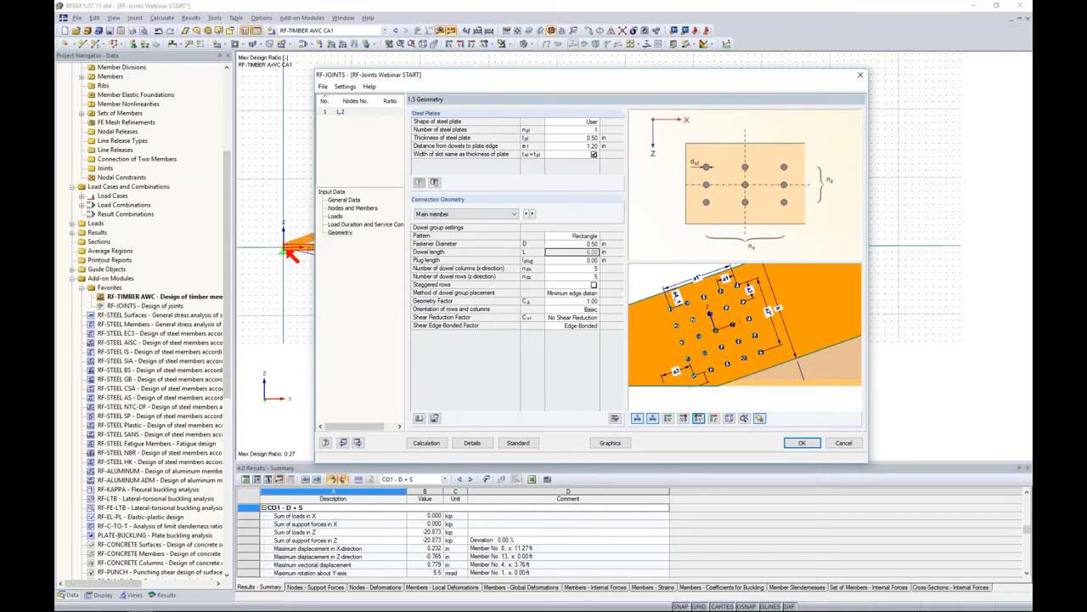
left_click(577, 260)
key("Return")
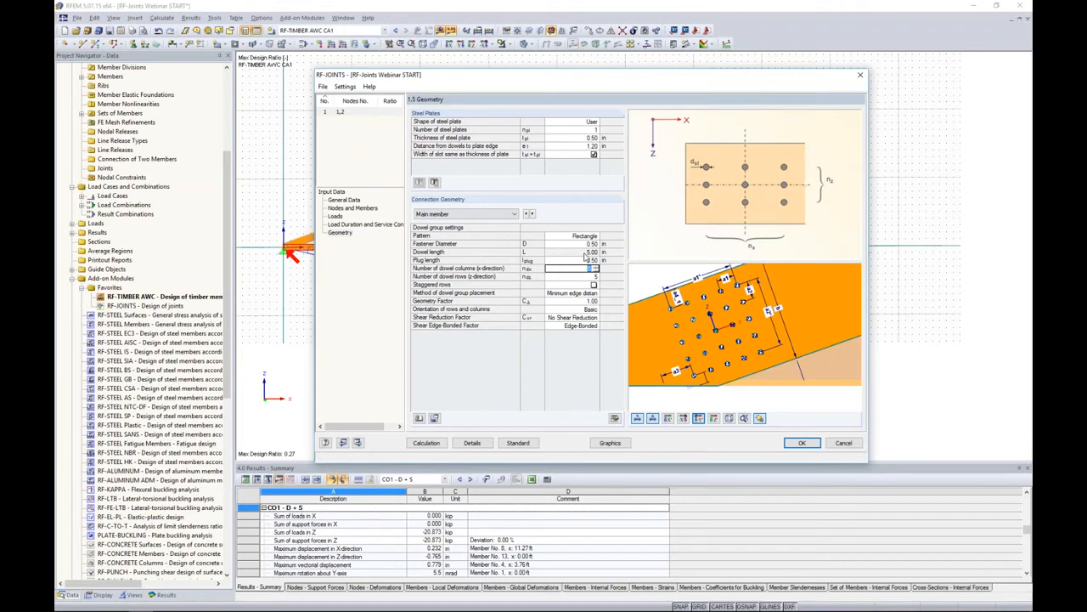
left_click(585, 260)
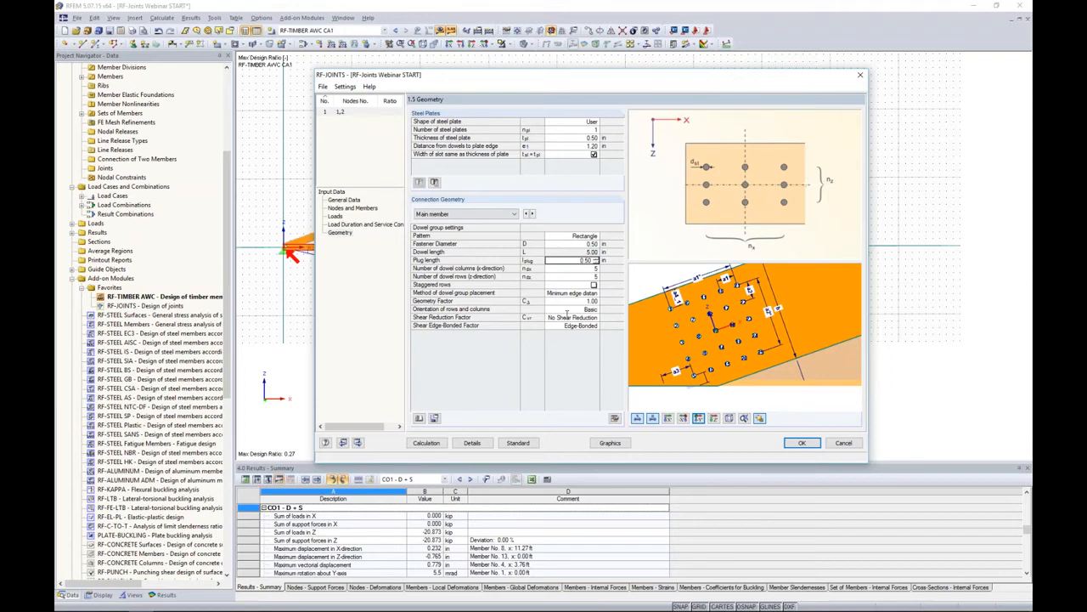
key("Return")
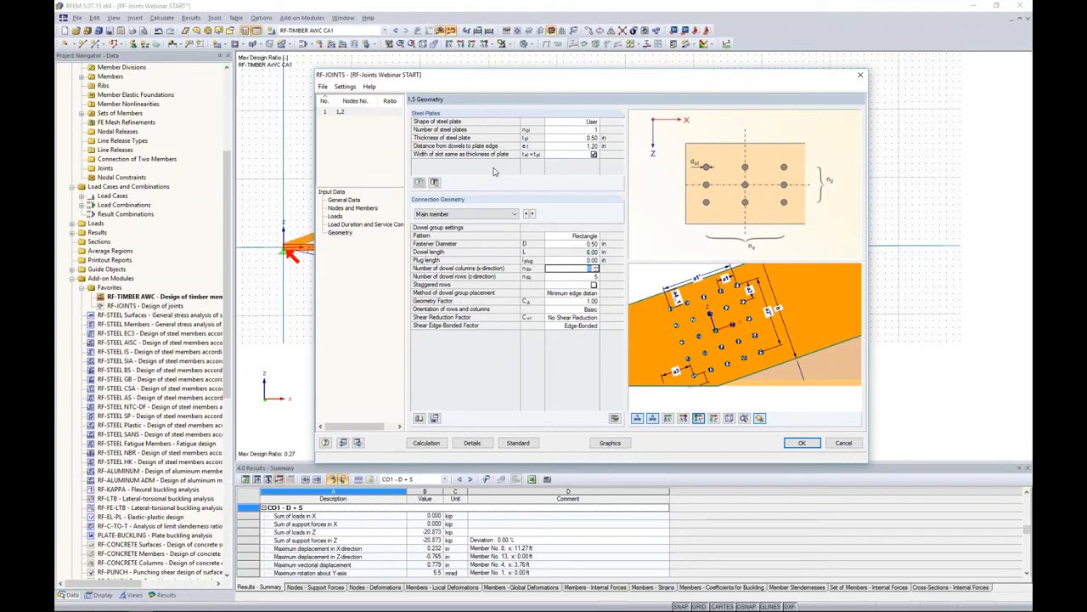
Arrange the main member's dowels in 8 columns and 4 rows, with staggered rows enabled.
left_click(594, 276)
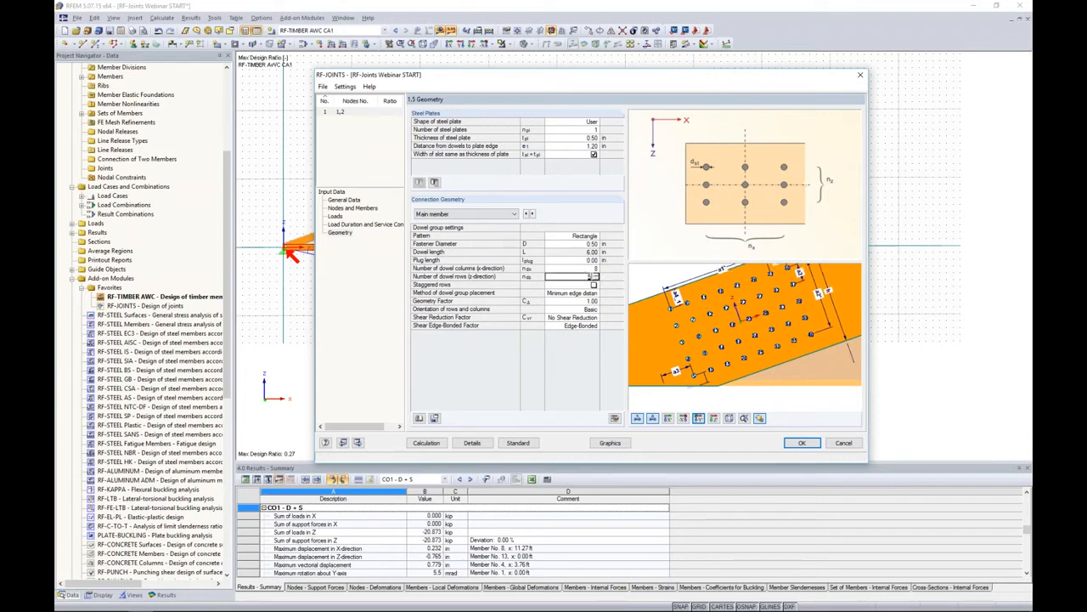
left_click(596, 279)
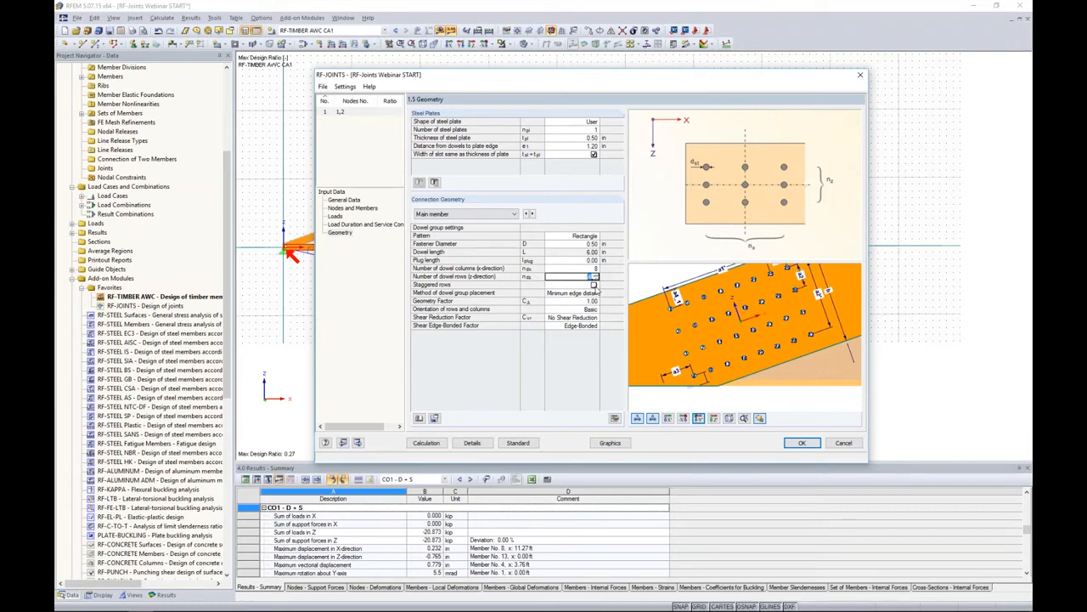
left_click(594, 285)
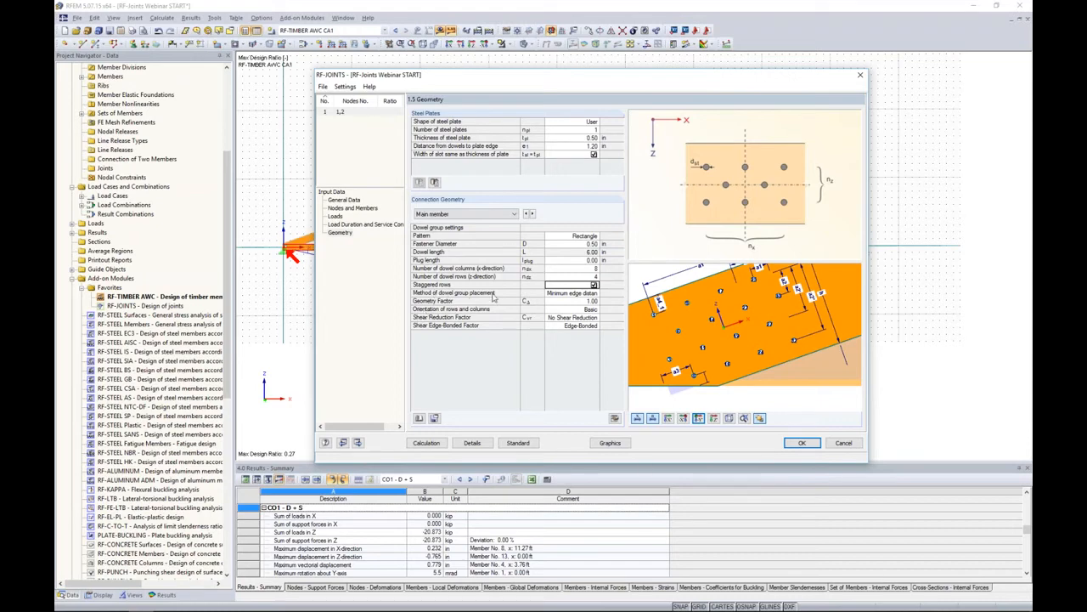
Review the dowel group placement methods, keeping the minimum edge distance option, and check the geometry factor.
left_click(564, 293)
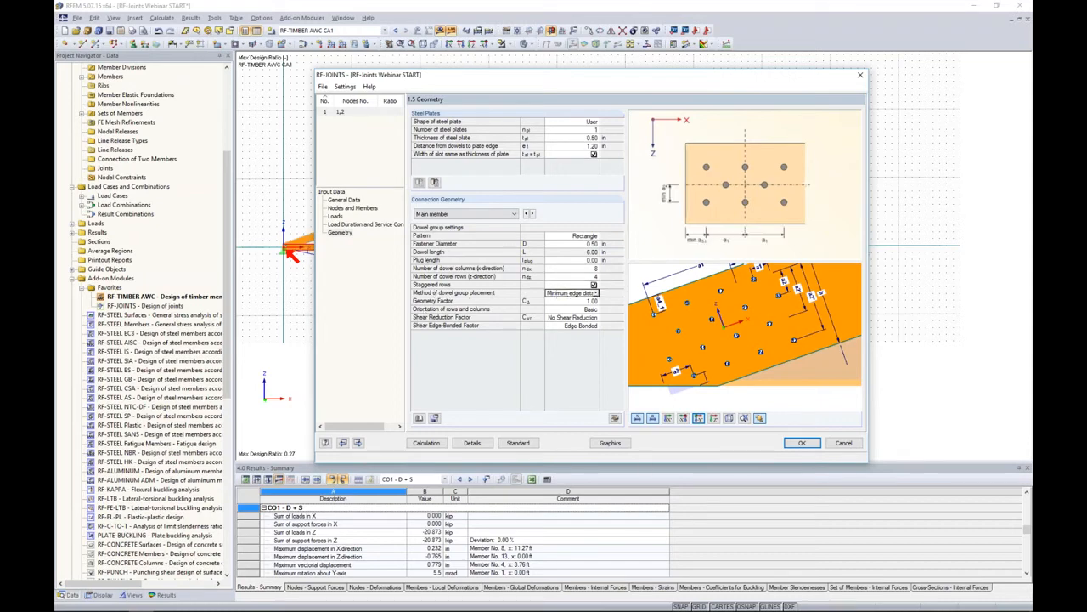
left_click(597, 293)
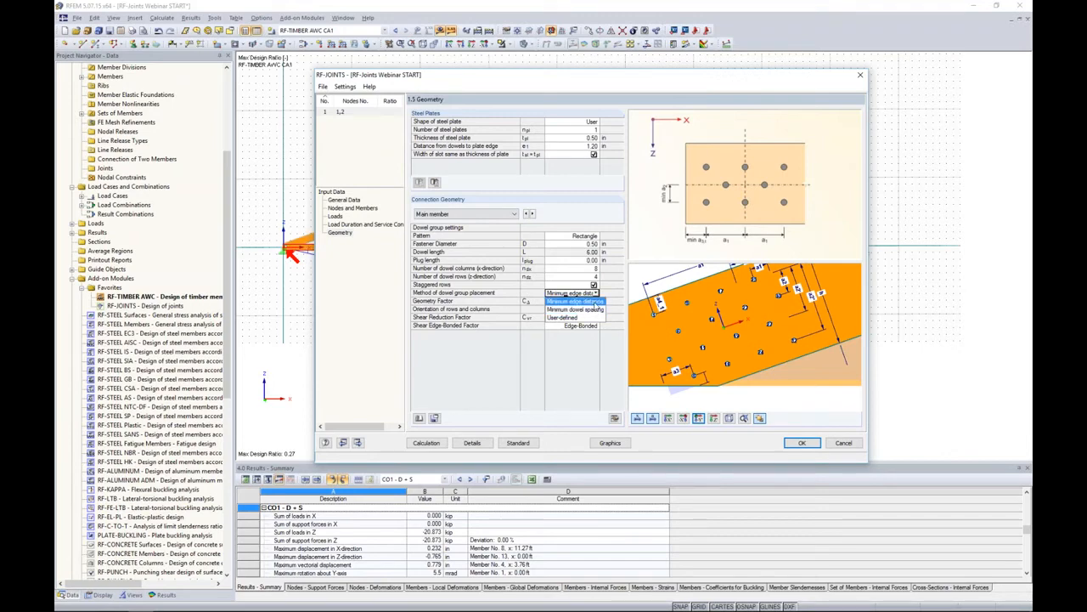
left_click(595, 301)
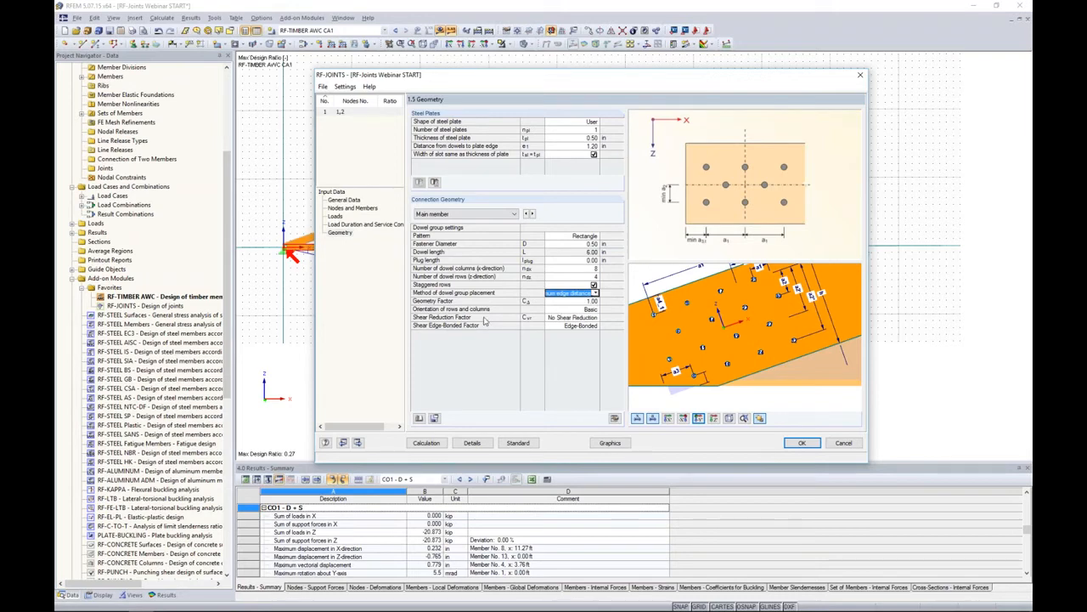
left_click(580, 301)
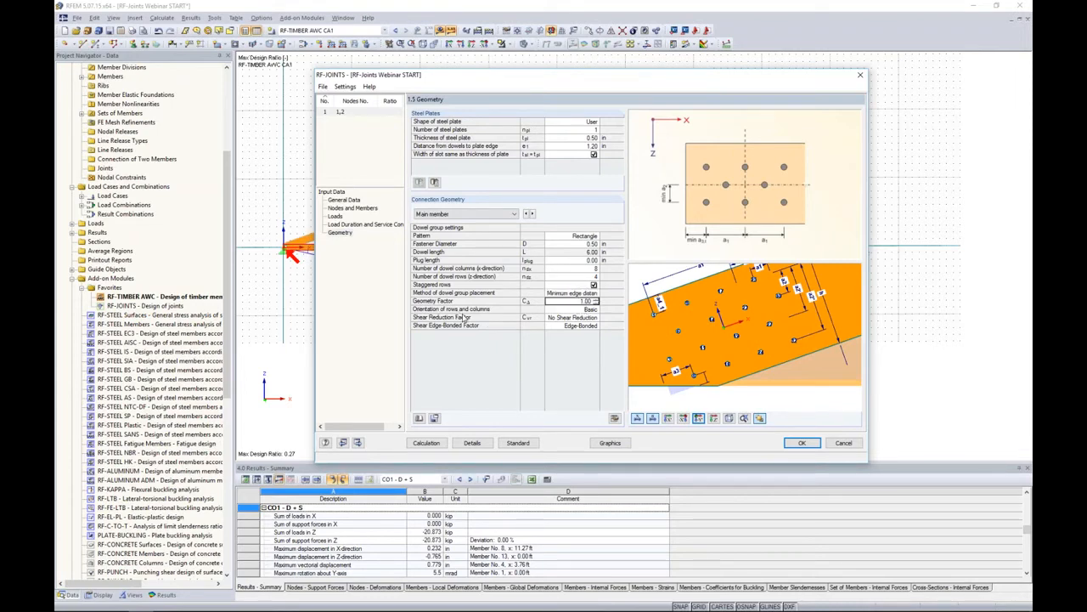
Try the Rotated, Slanting and User-defined orientations for the main member's dowel rows and columns, and return to Basic.
left_click(563, 310)
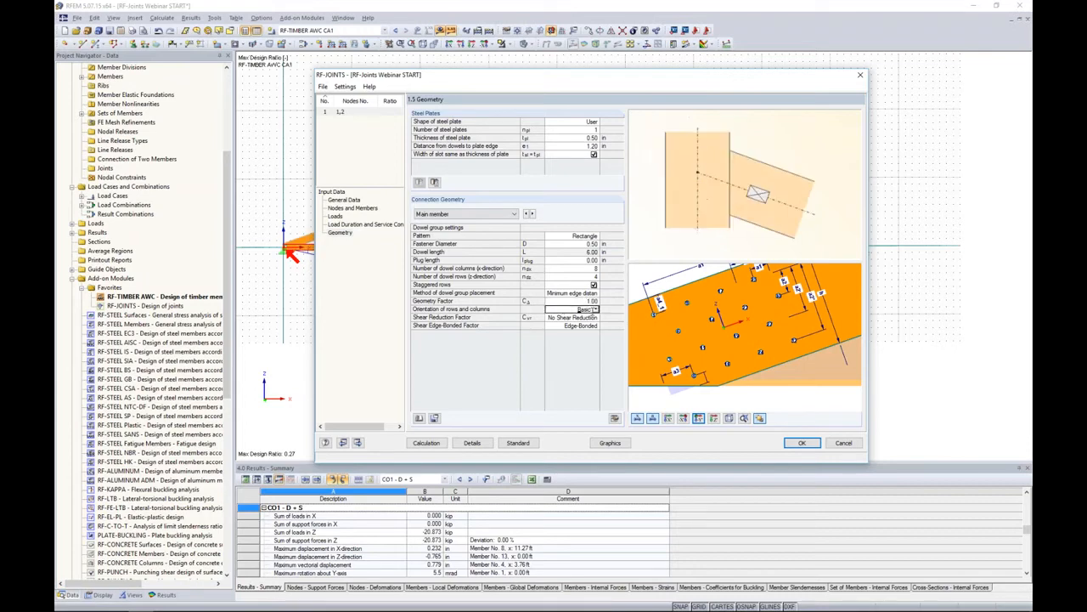
left_click(596, 309)
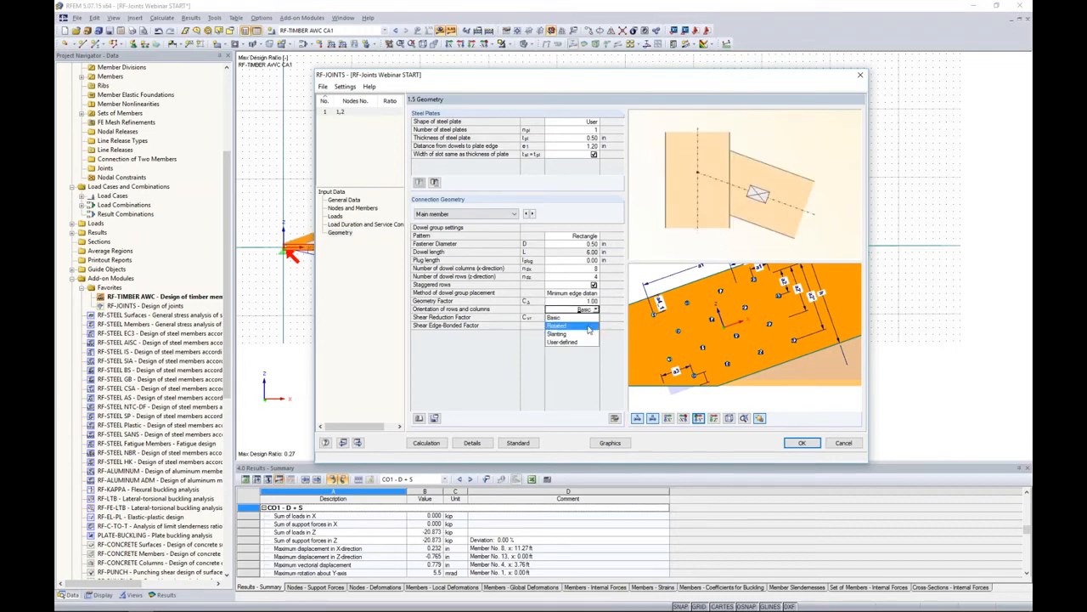
left_click(591, 328)
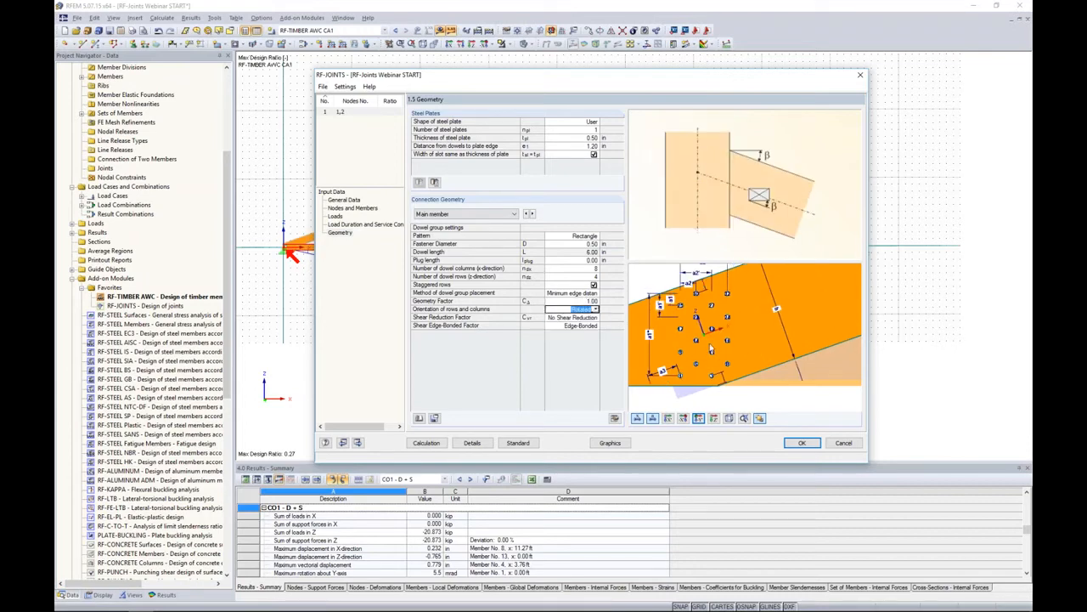
left_click(596, 309)
left_click(585, 334)
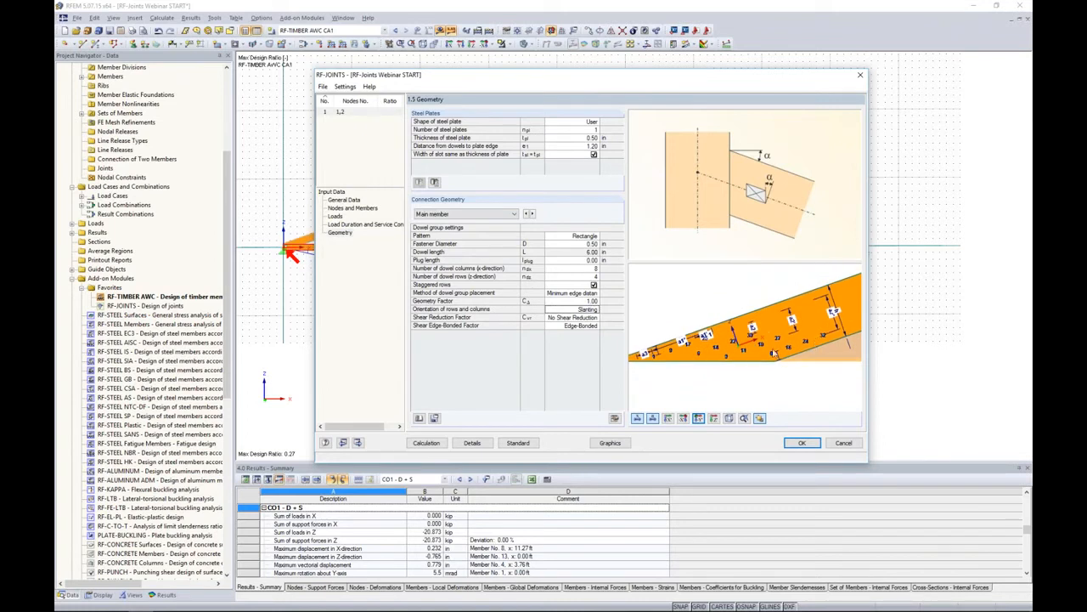
scroll(732, 352, "up", 3)
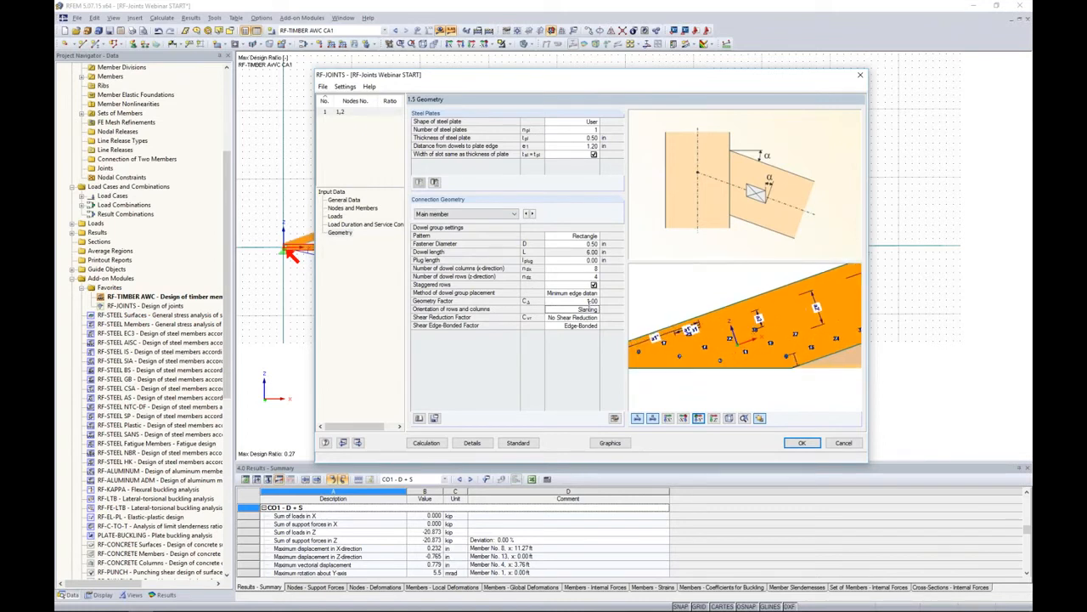
left_click(592, 310)
left_click(596, 309)
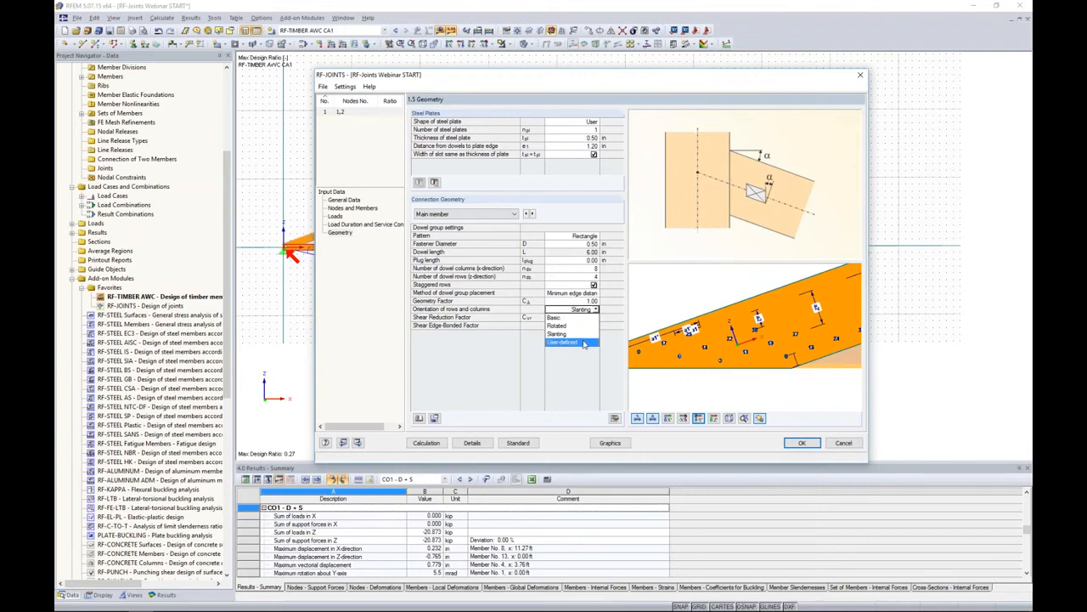
left_click(592, 341)
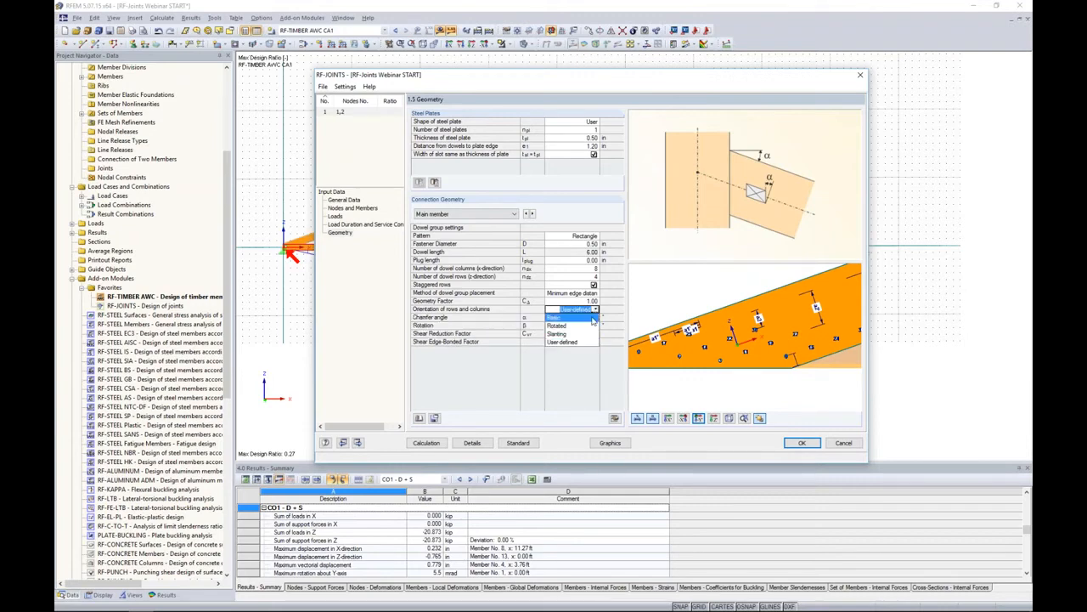
left_click(561, 316)
scroll(786, 335, "up", 4)
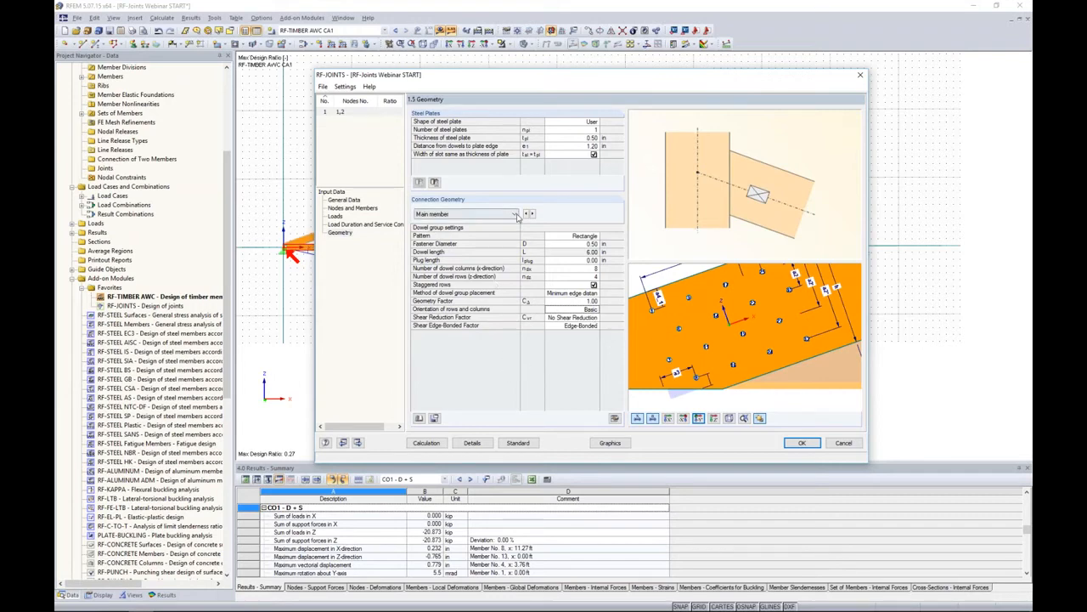
Switch the connection geometry to connected member 1 and open its fastener diameter for editing.
scroll(699, 312, "down", 3)
middle_click_drag(791, 337, 674, 328)
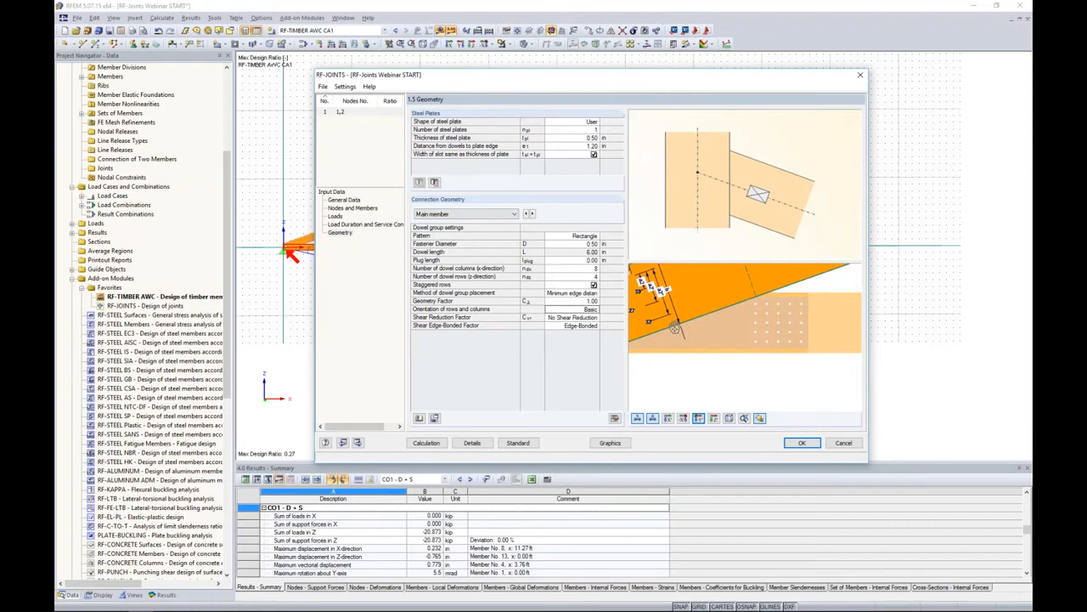
left_click(495, 214)
left_click(480, 231)
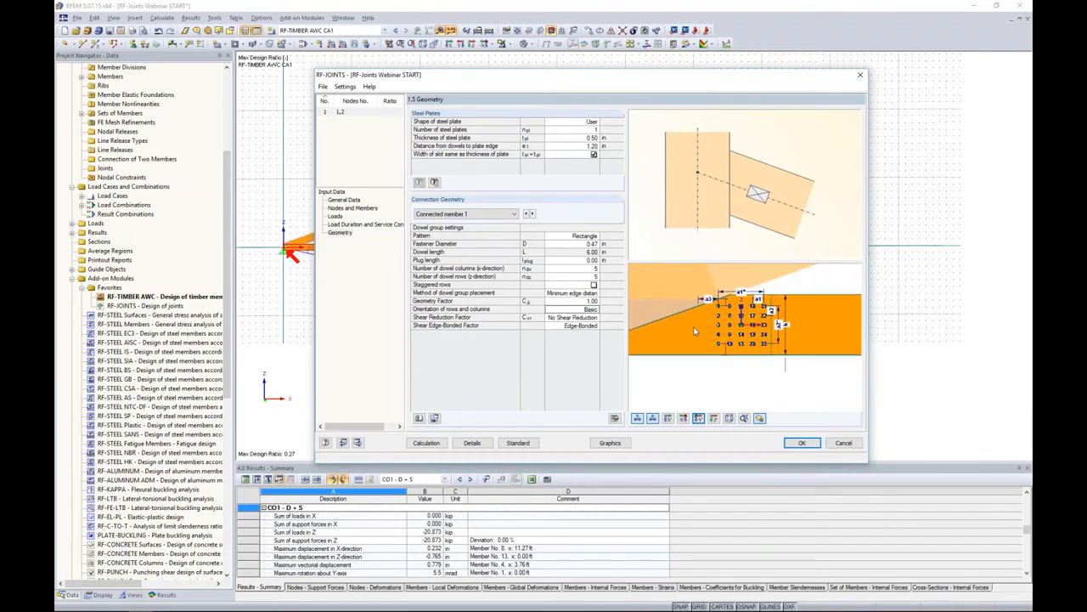
left_click(579, 243)
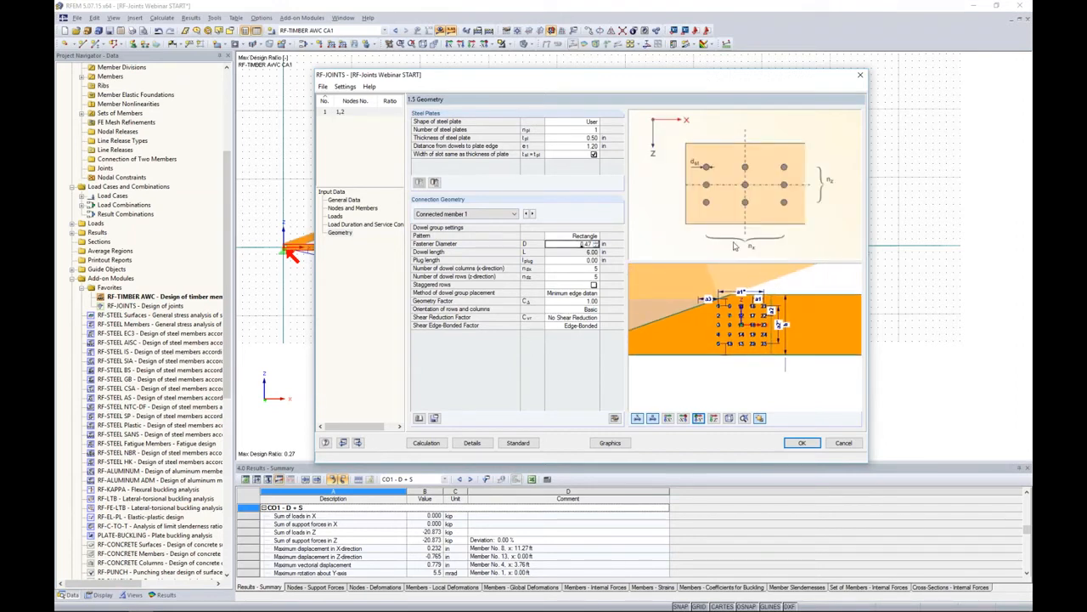
Give connected member 1's dowel group a 0.50 in fastener diameter, 10 dowel columns, 2 dowel rows and staggered rows.
type("0.50")
key("Return")
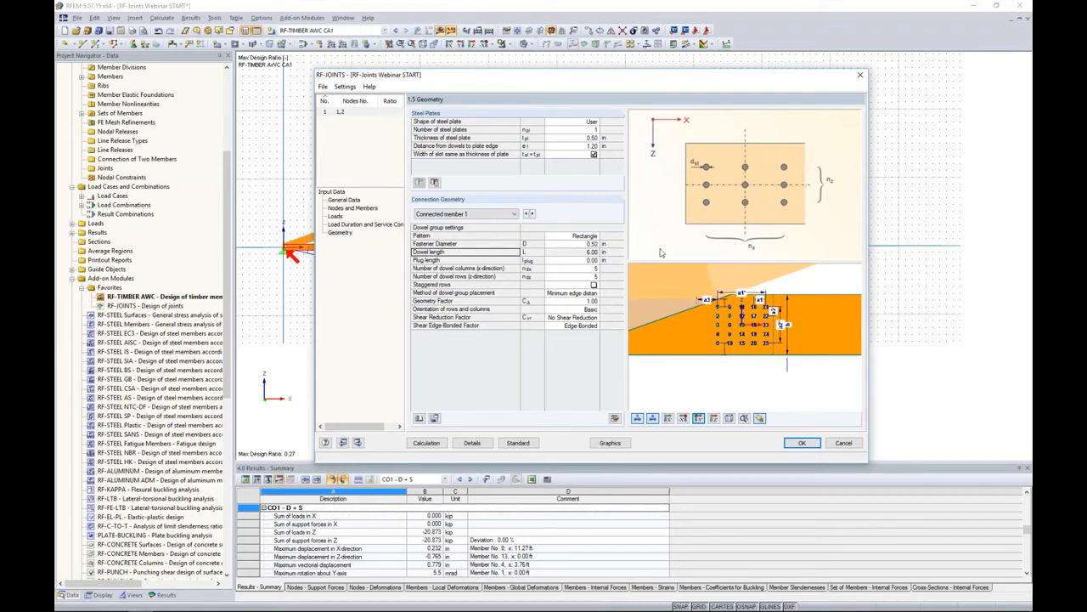
left_click(586, 268)
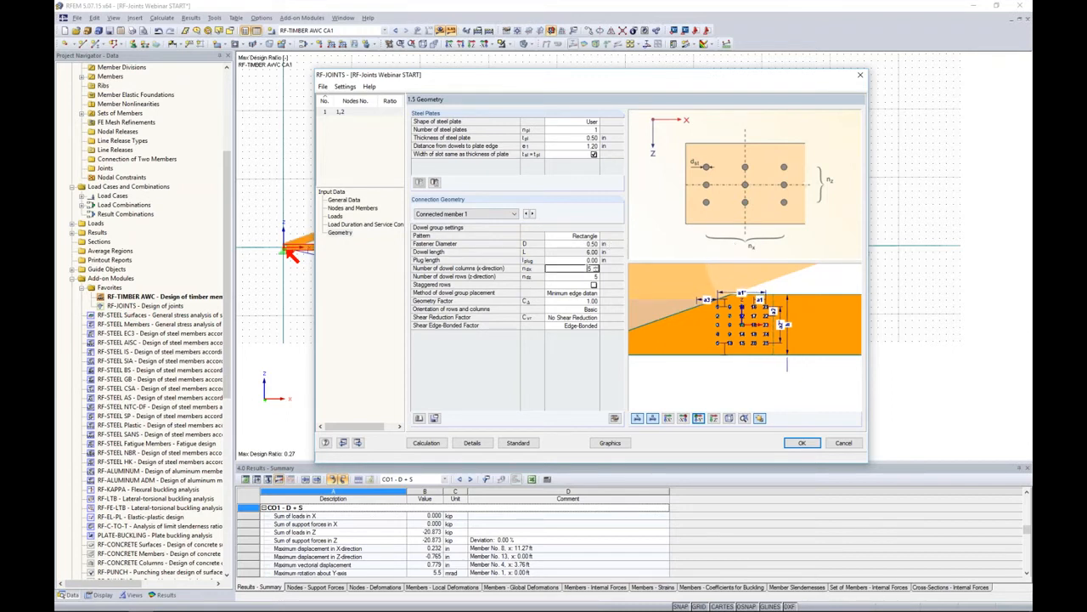
key("Return")
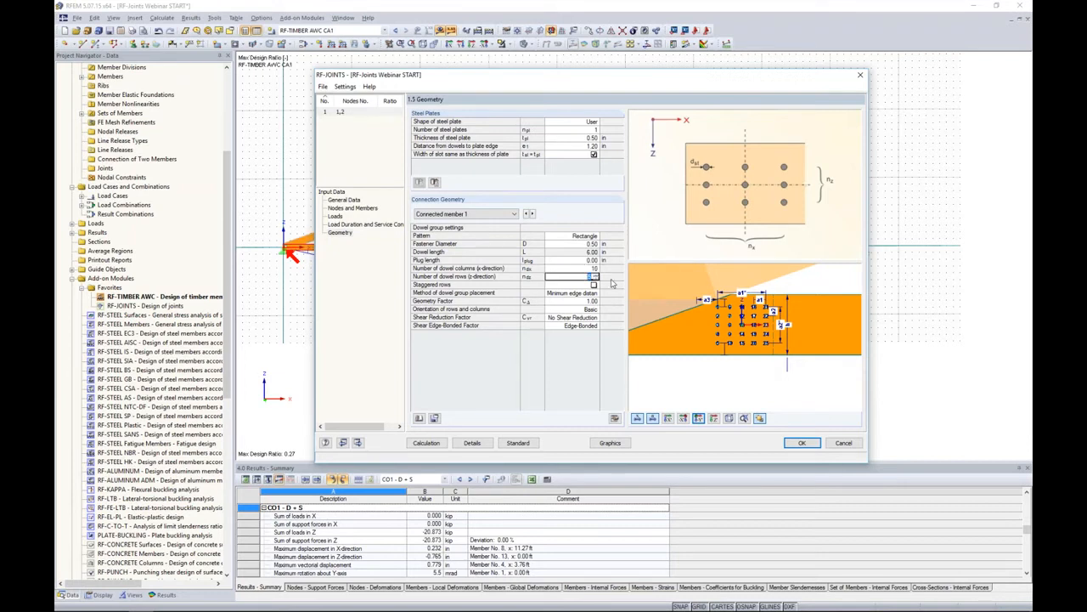
type("2")
key("Return")
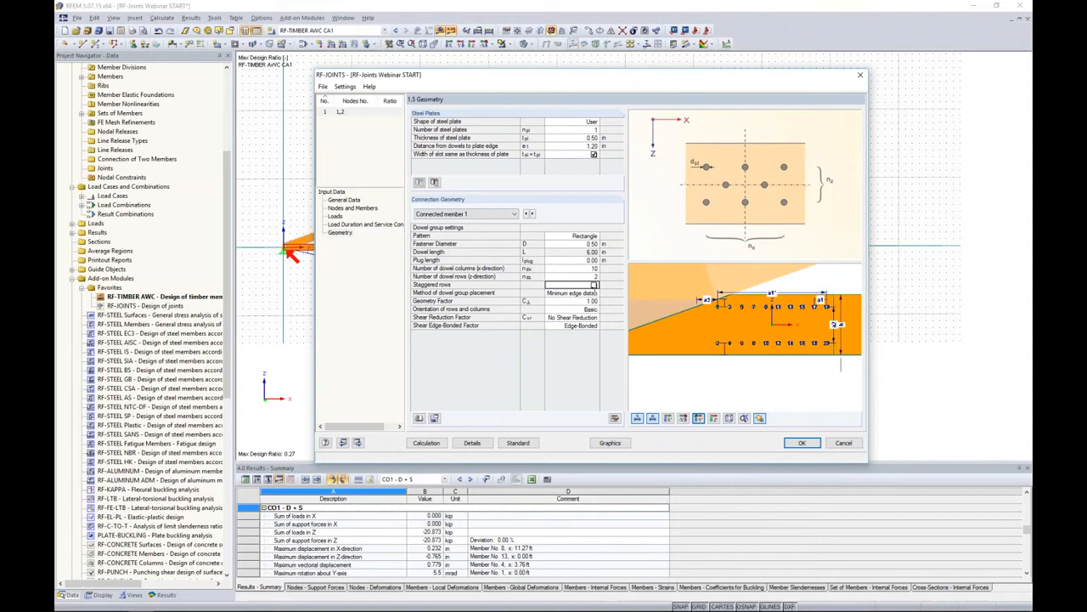
left_click(594, 285)
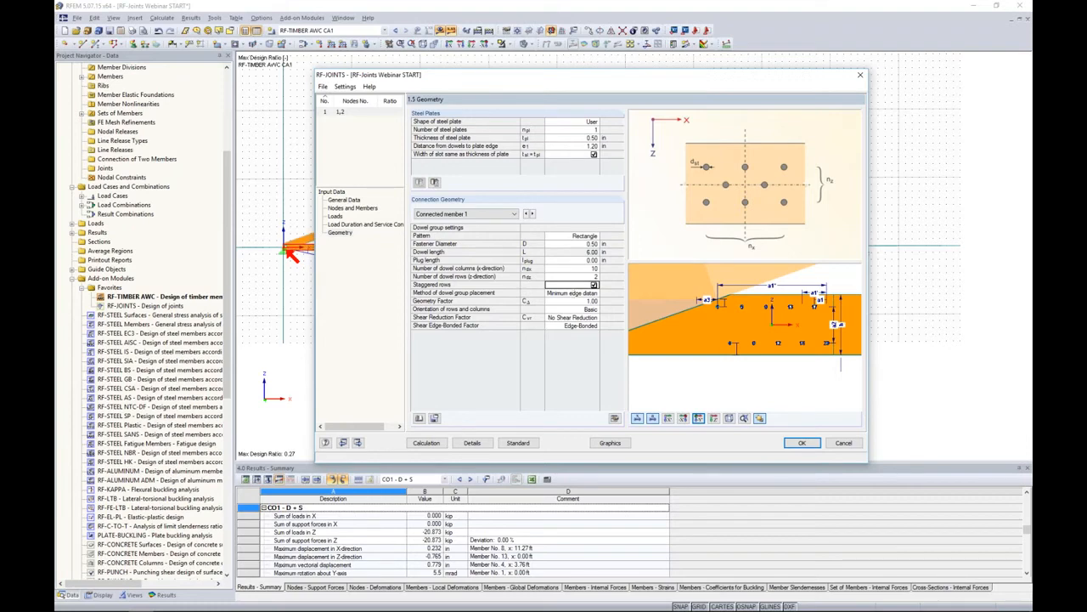
Run the joint design calculation and look through the checks in the design summary.
left_click(426, 442)
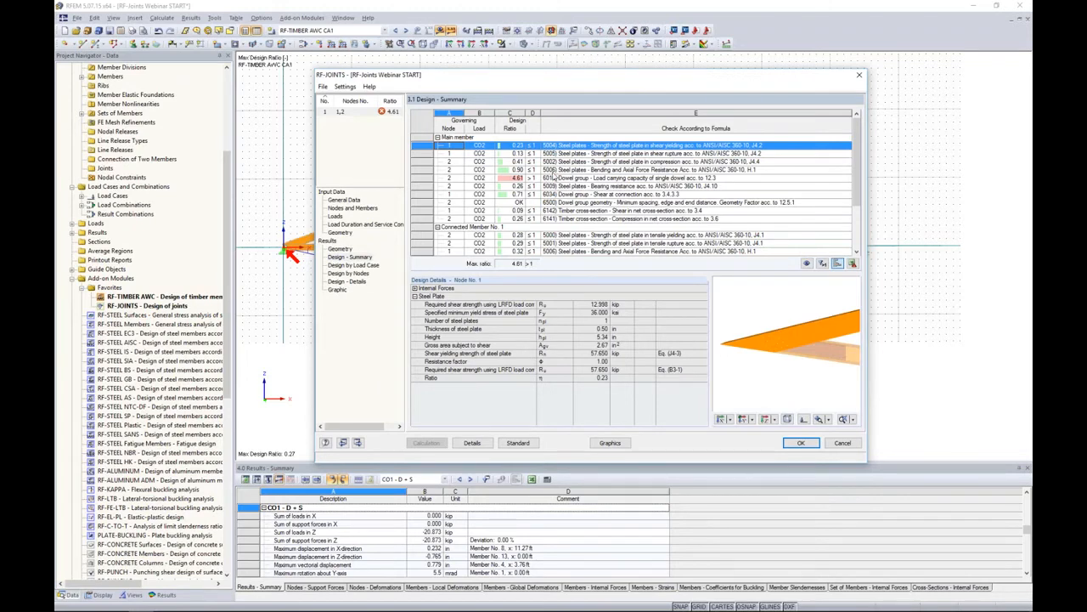
scroll(588, 217, "down", 3)
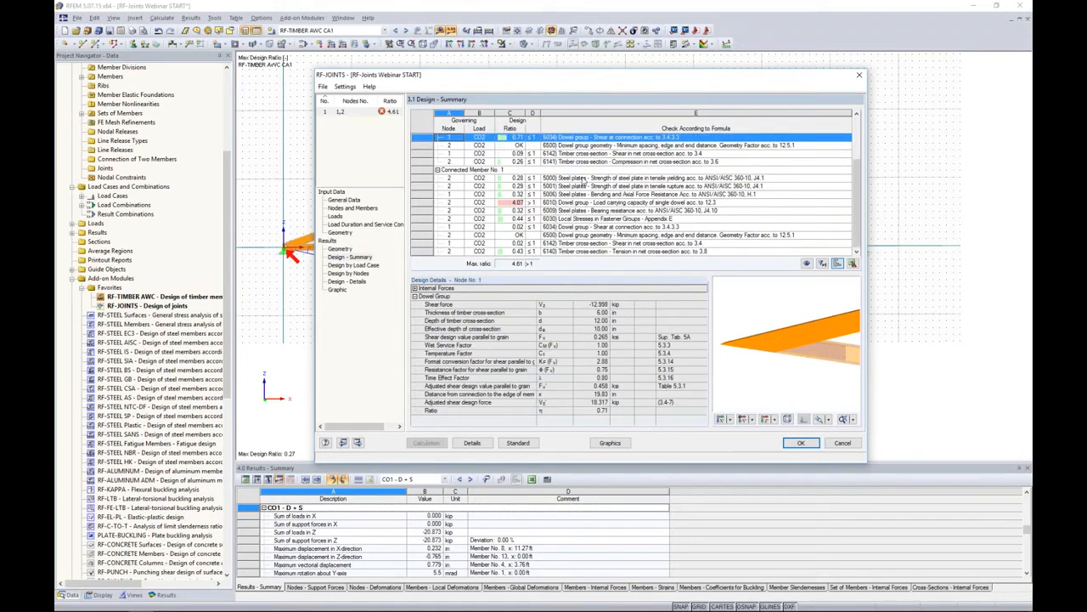
scroll(576, 228, "up", 3)
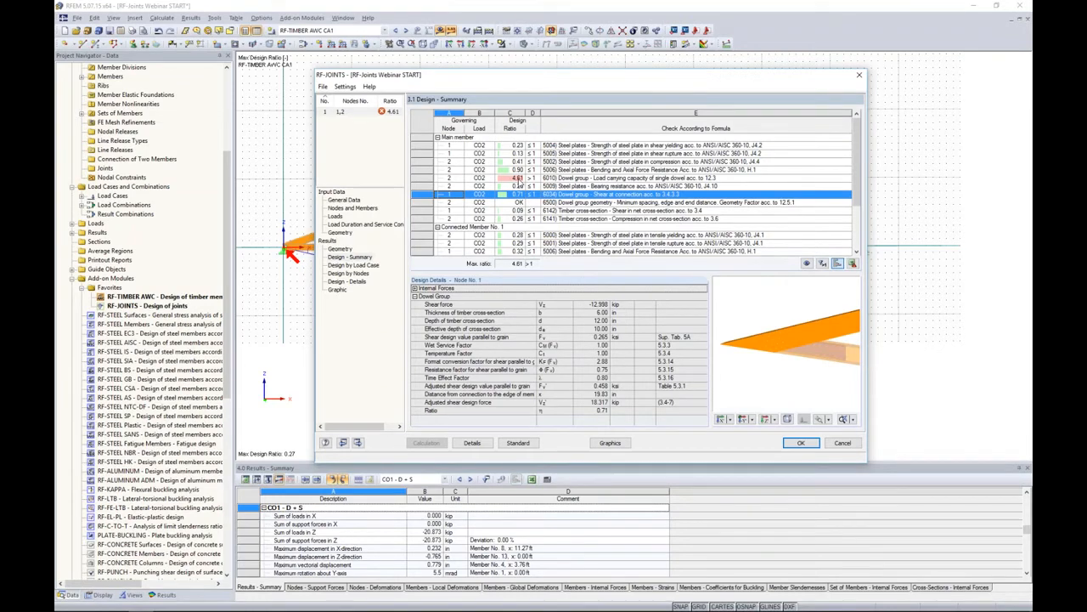
Examine the design details of the main member's steel plate checks and the load-carrying capacity check of a single dowel.
left_click(556, 149)
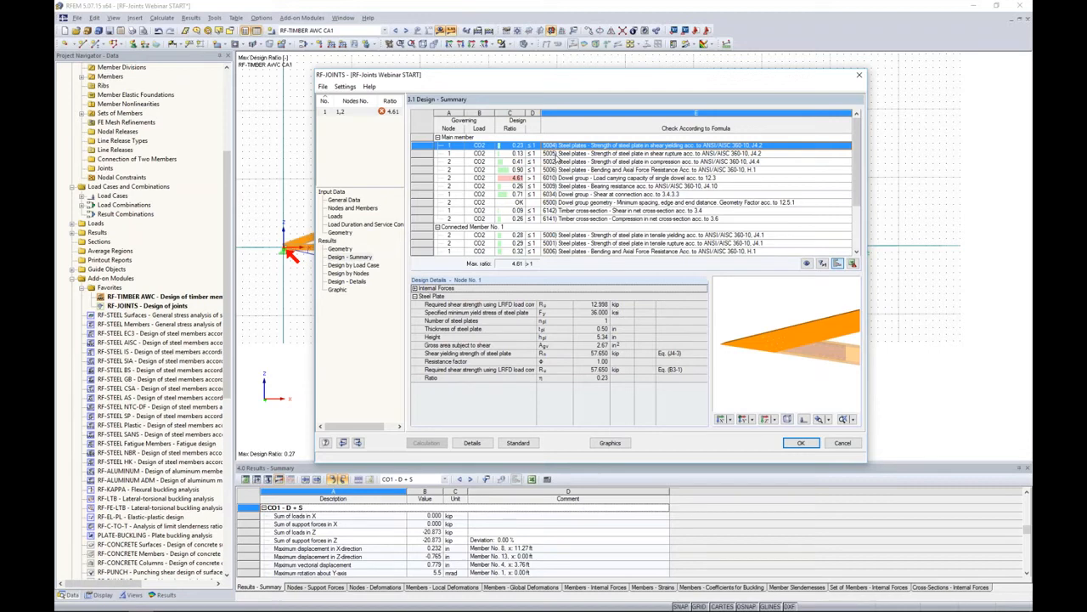
left_click(558, 154)
left_click(560, 163)
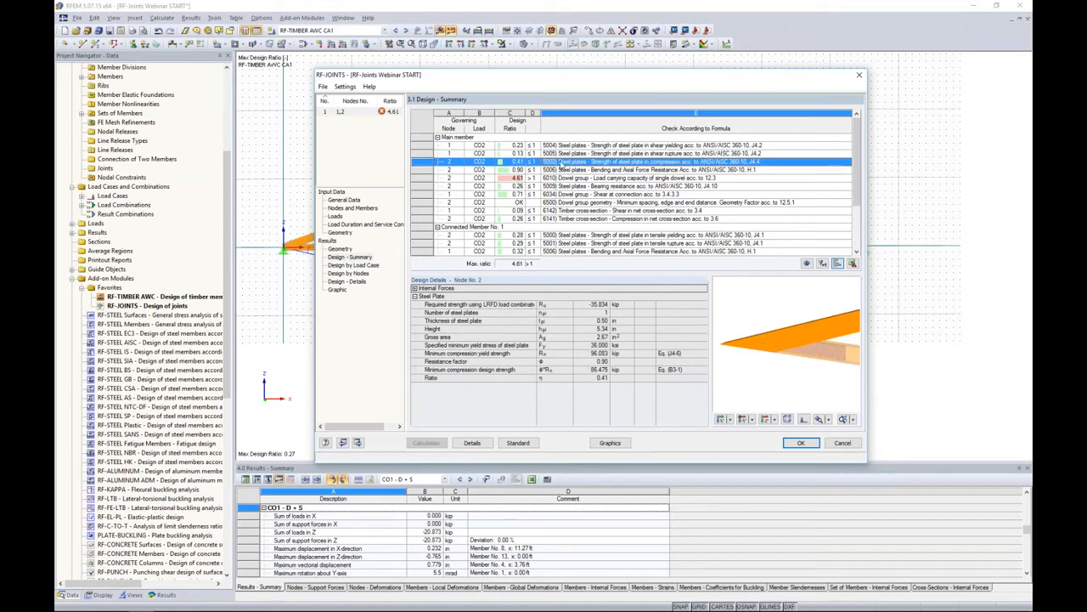
left_click(560, 171)
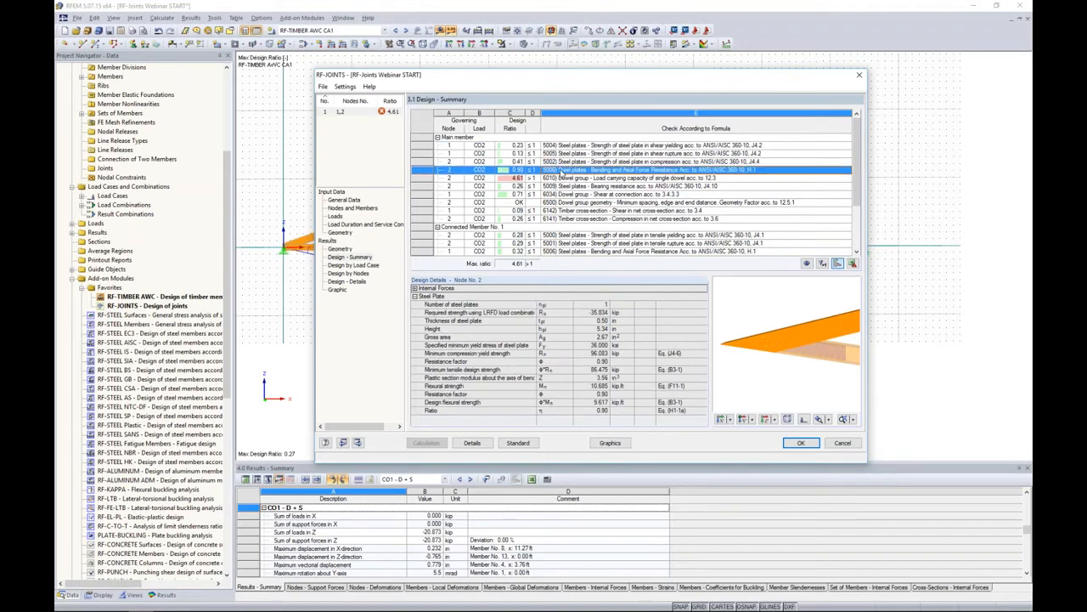
left_click(561, 179)
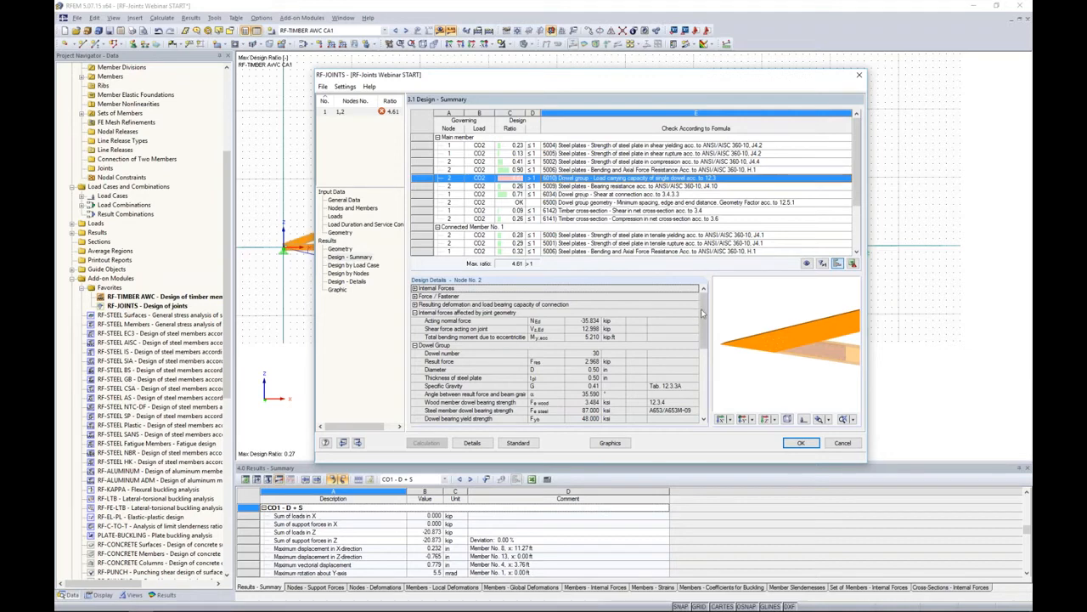
scroll(703, 325, "down", 1)
scroll(703, 325, "down", 3)
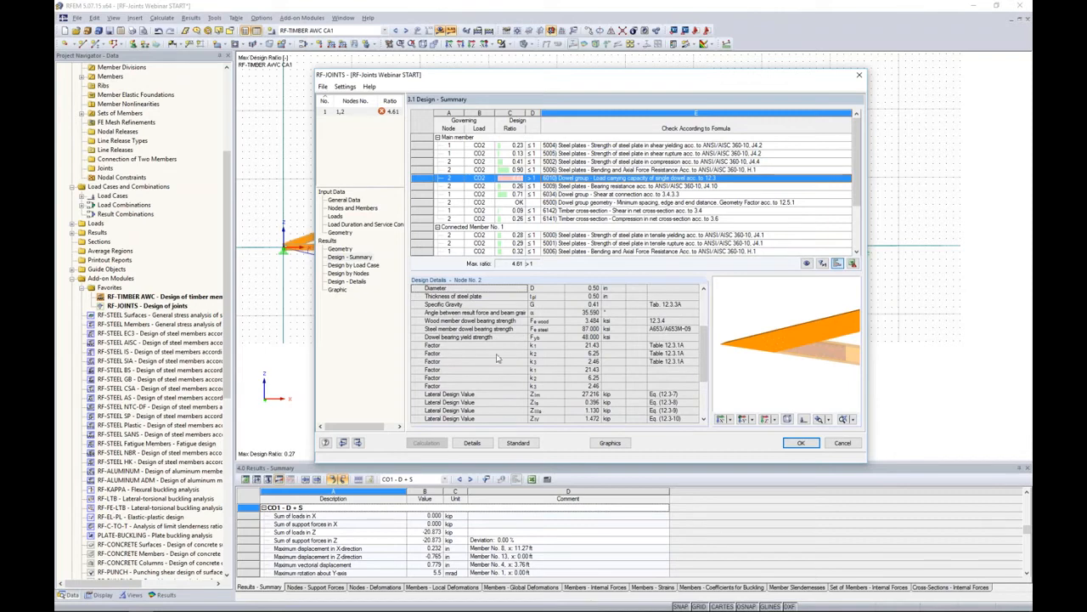
scroll(702, 357, "down", 2)
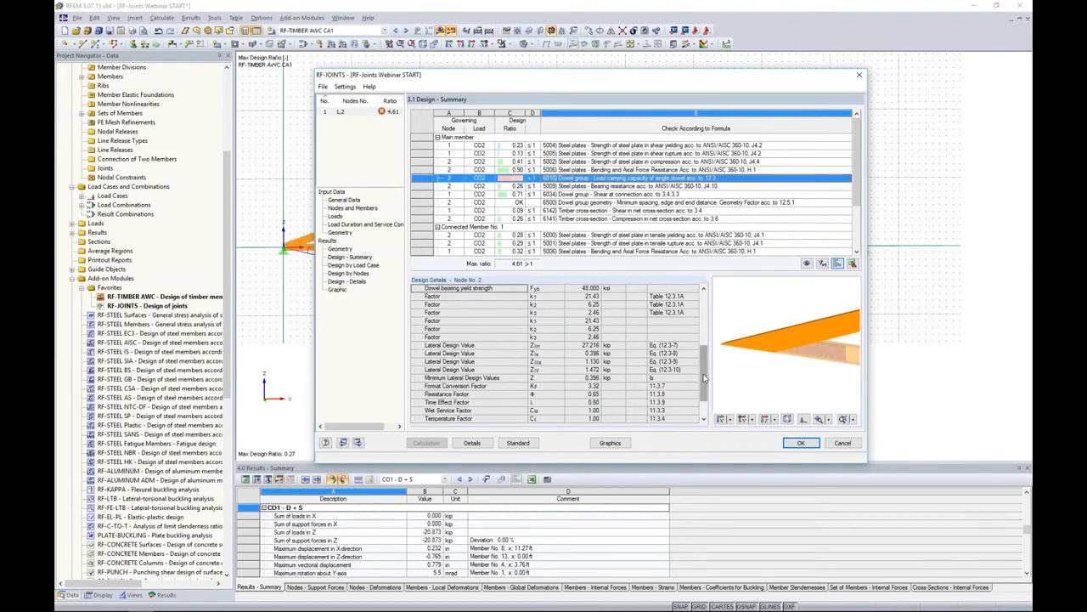
scroll(705, 399, "down", 2)
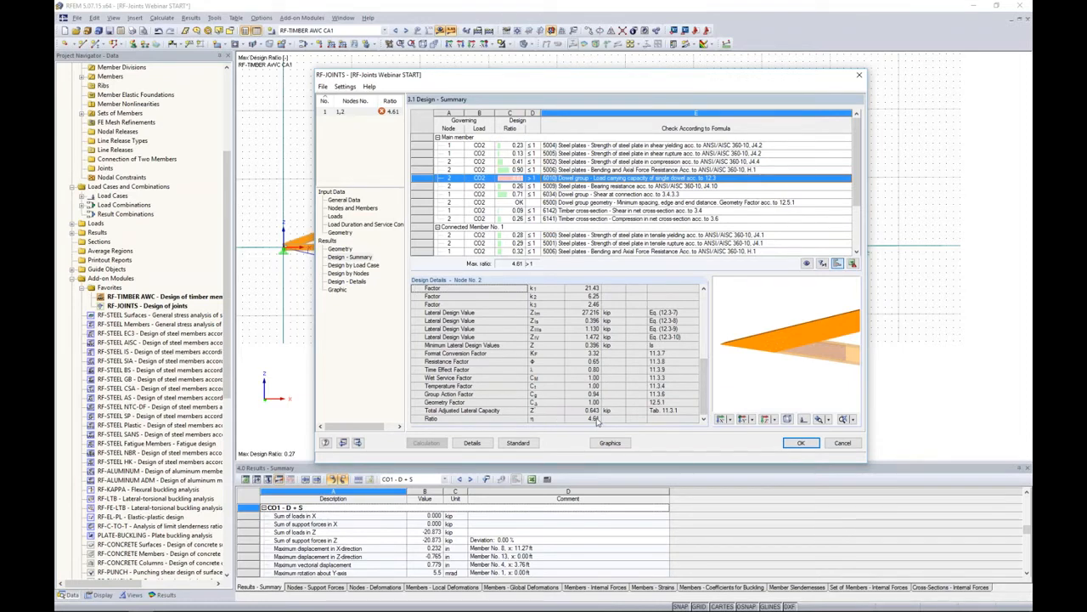
scroll(630, 191, "down", 2)
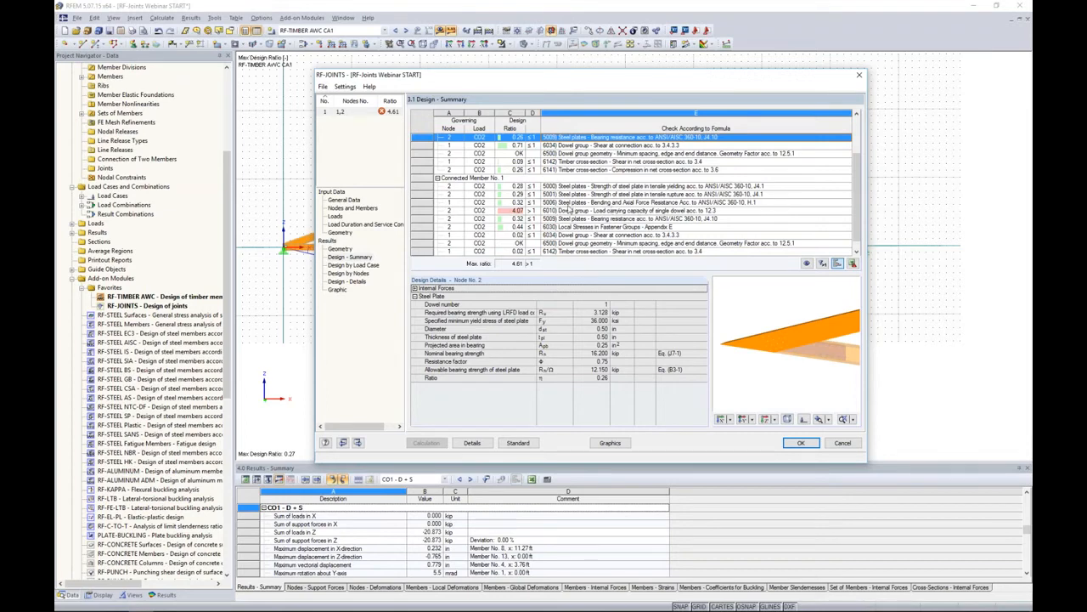
Return to the joint geometry input and set the number of steel plates to 2, accepting deletion of the results.
left_click(348, 233)
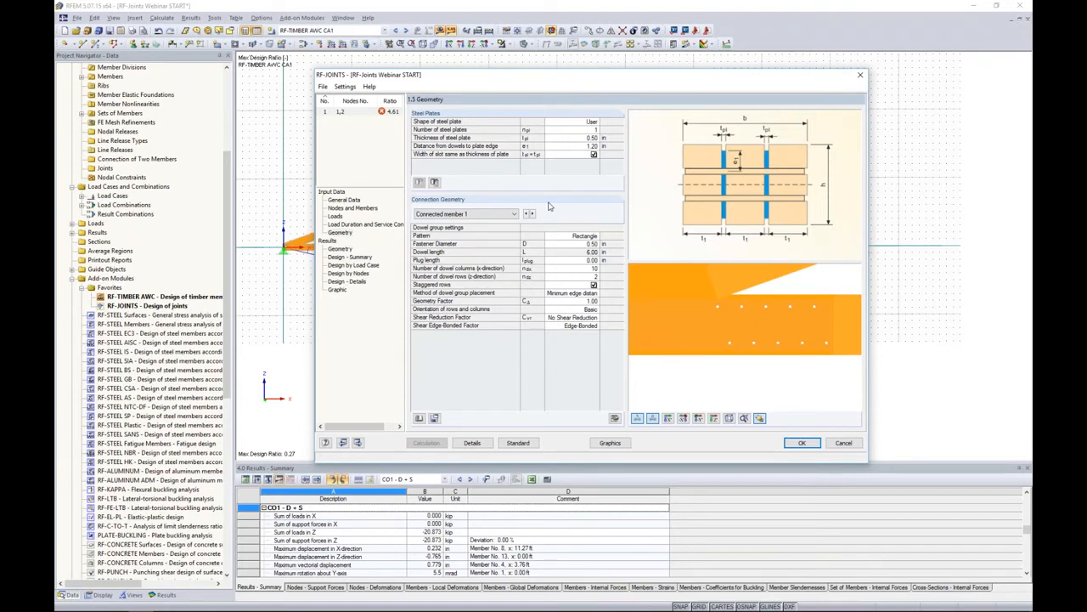
scroll(701, 307, "down", 4)
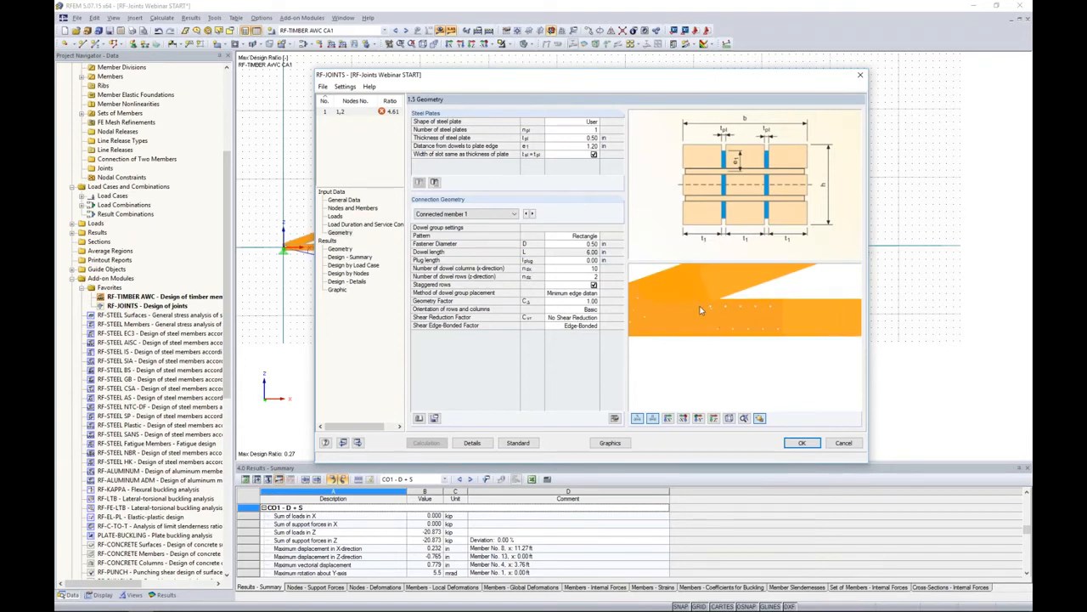
middle_click_drag(700, 307, 742, 320)
left_click(592, 130)
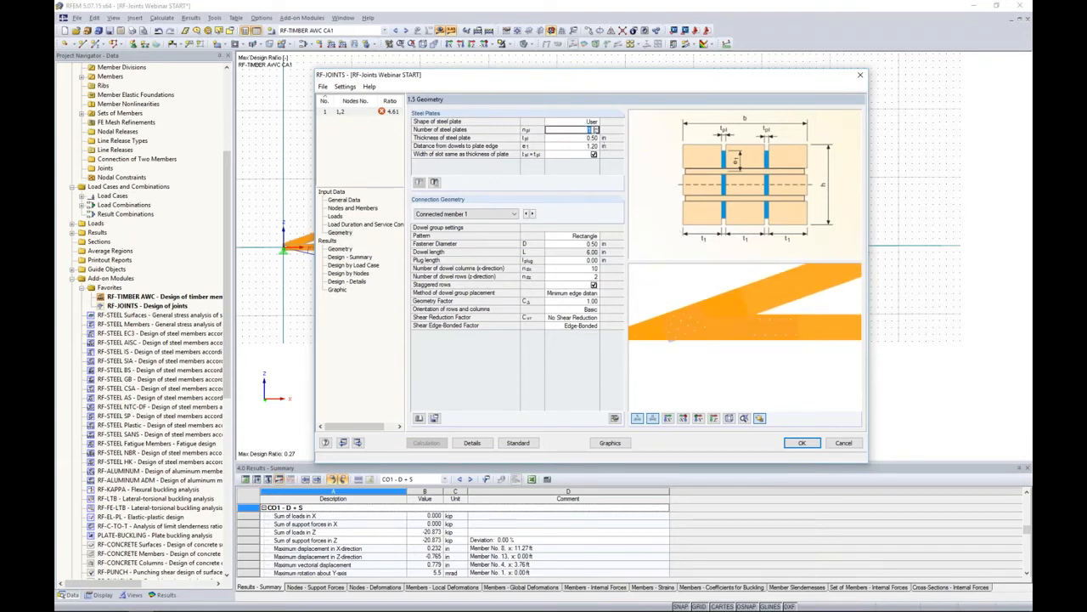
left_click(598, 132)
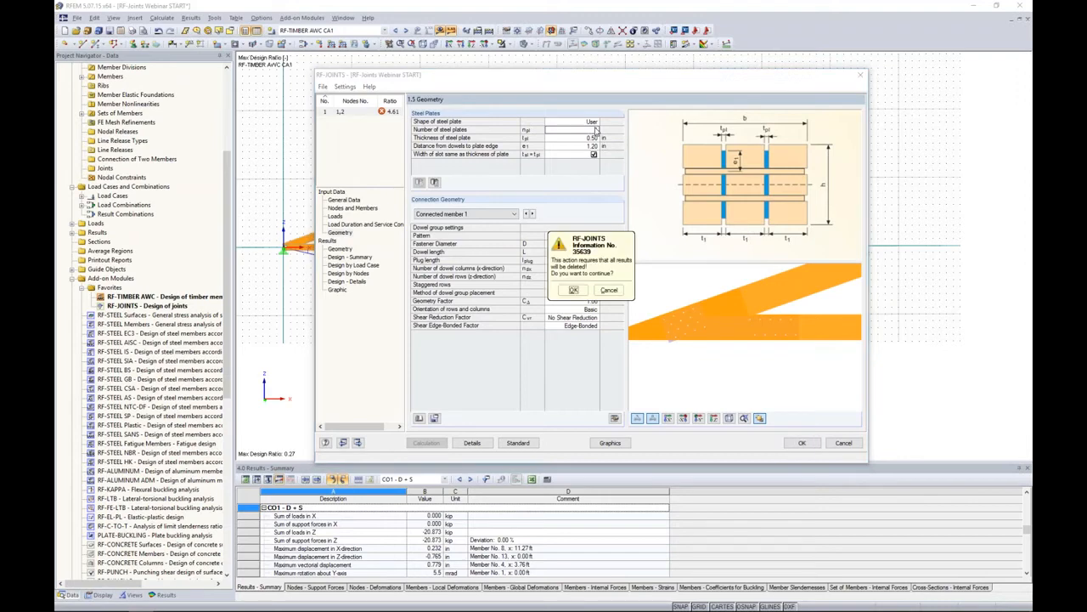
left_click(573, 290)
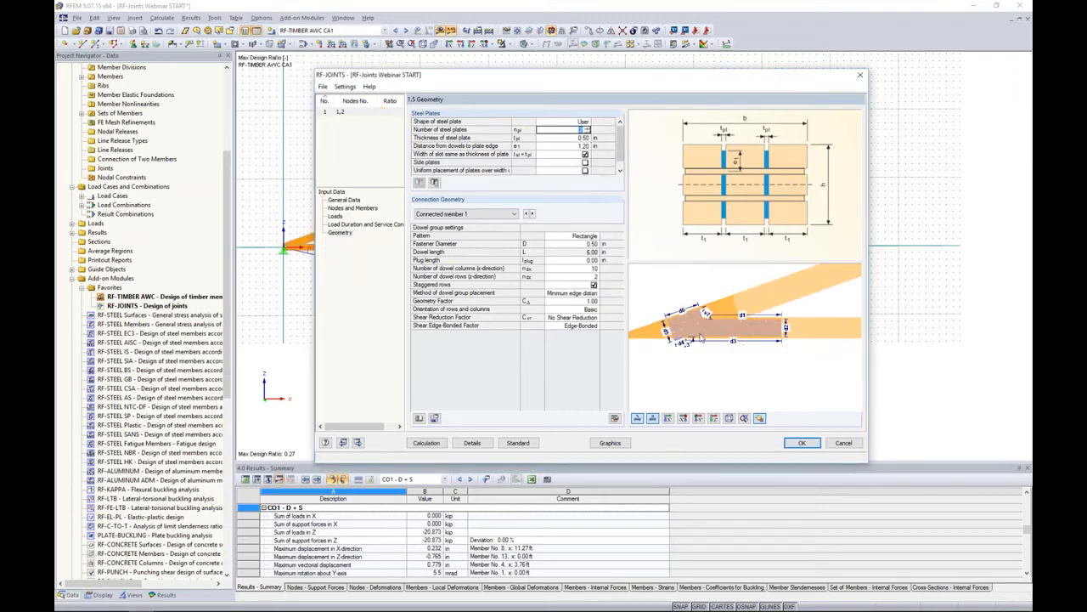
middle_click_drag(737, 349, 773, 365, "ctrl")
scroll(724, 344, "up", 5)
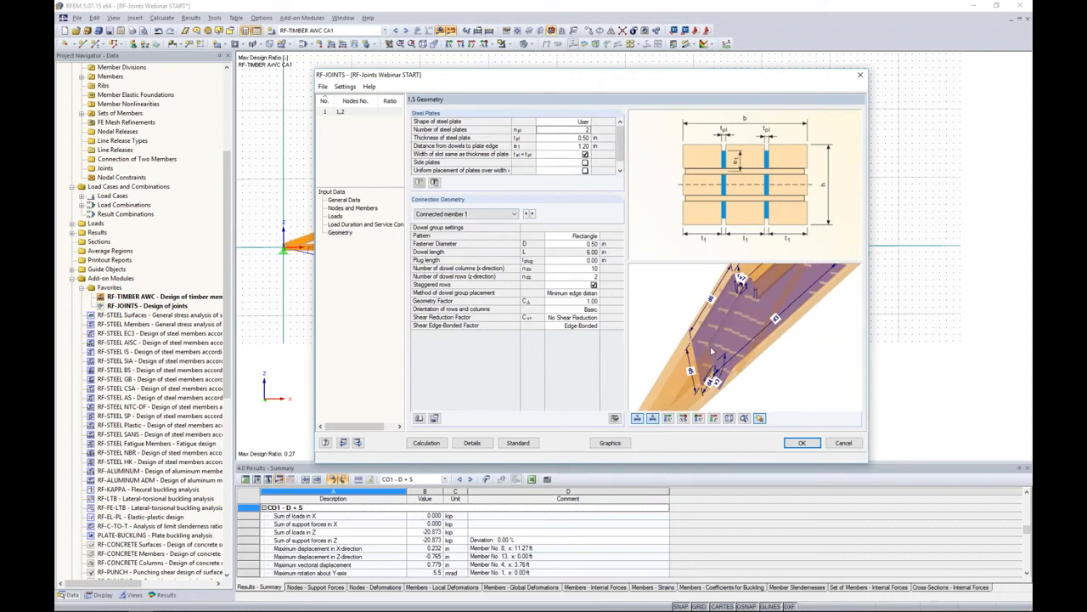
mouse_move(724, 344)
middle_mouse_down("ctrl")
mouse_move(810, 355)
mouse_move(623, 347)
mouse_move(738, 359)
middle_mouse_up("ctrl")
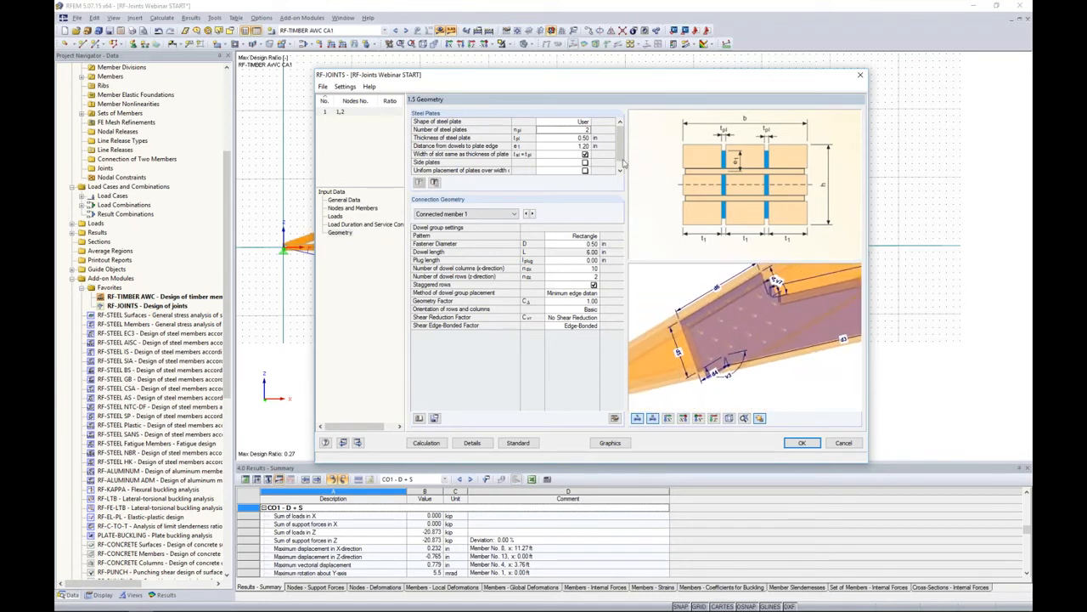
Try the side plates option for the steel plates, inspect the joint in 3D, and turn the option off again.
scroll(621, 149, "down", 1)
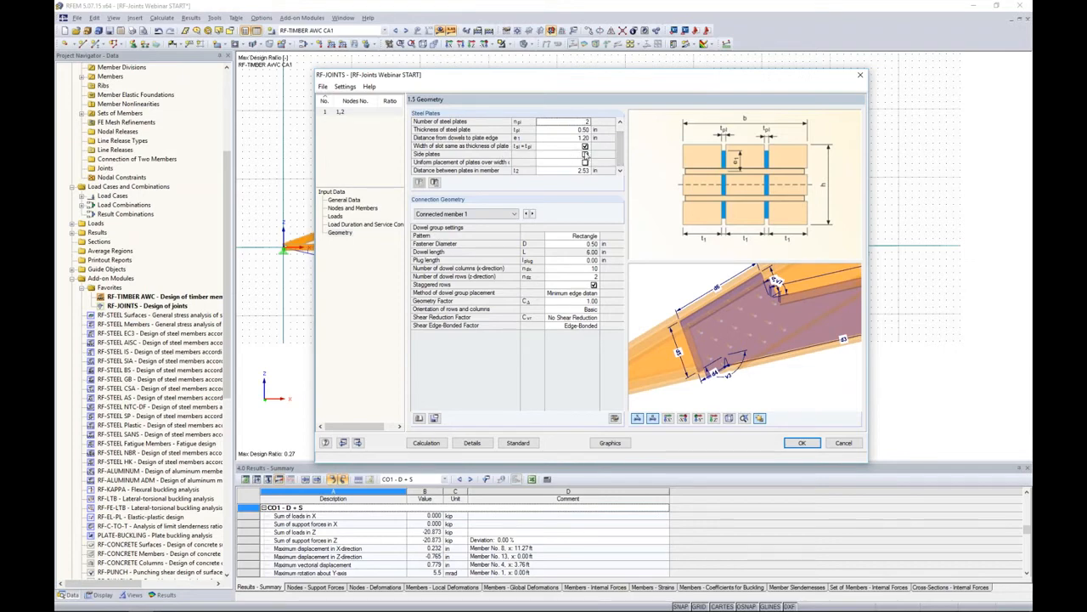
left_click(585, 155)
scroll(772, 314, "down", 3)
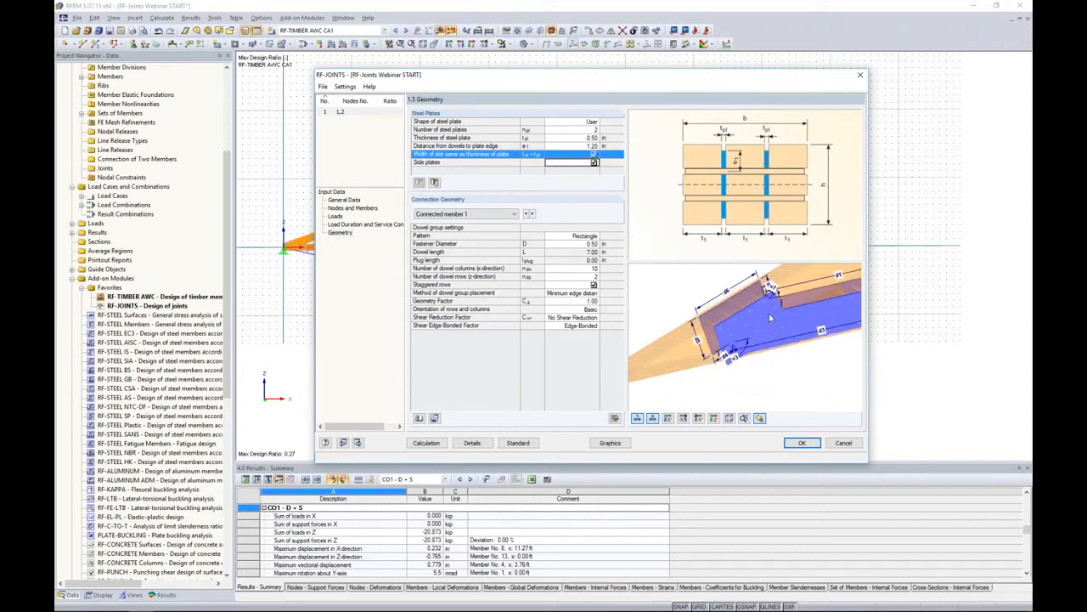
middle_click_drag(769, 314, 829, 312, "ctrl")
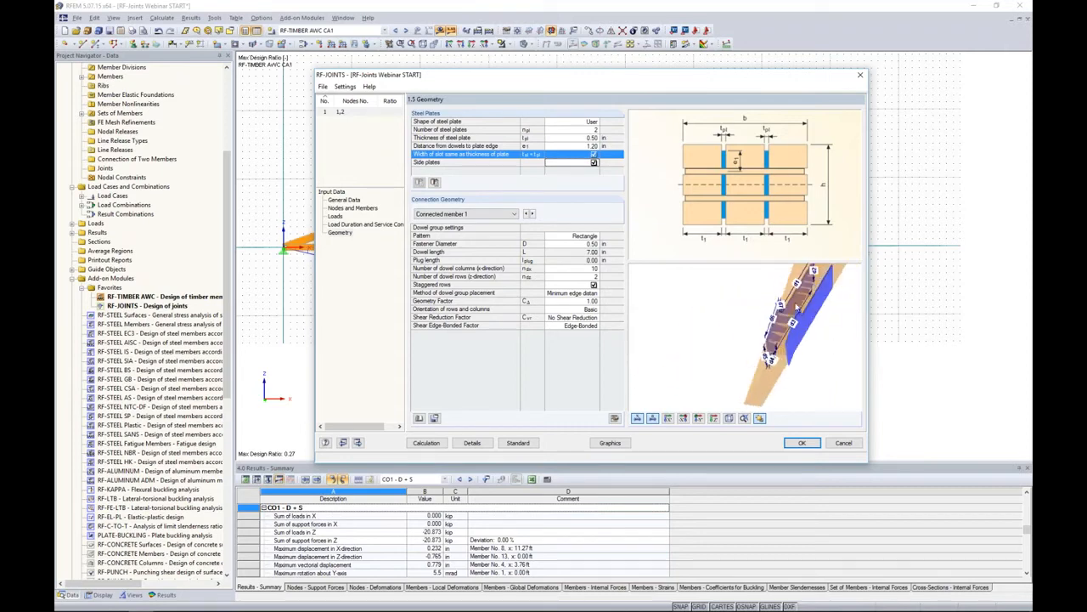
mouse_move(747, 352)
middle_mouse_down("ctrl")
mouse_move(805, 351)
mouse_move(746, 349)
middle_mouse_up("ctrl")
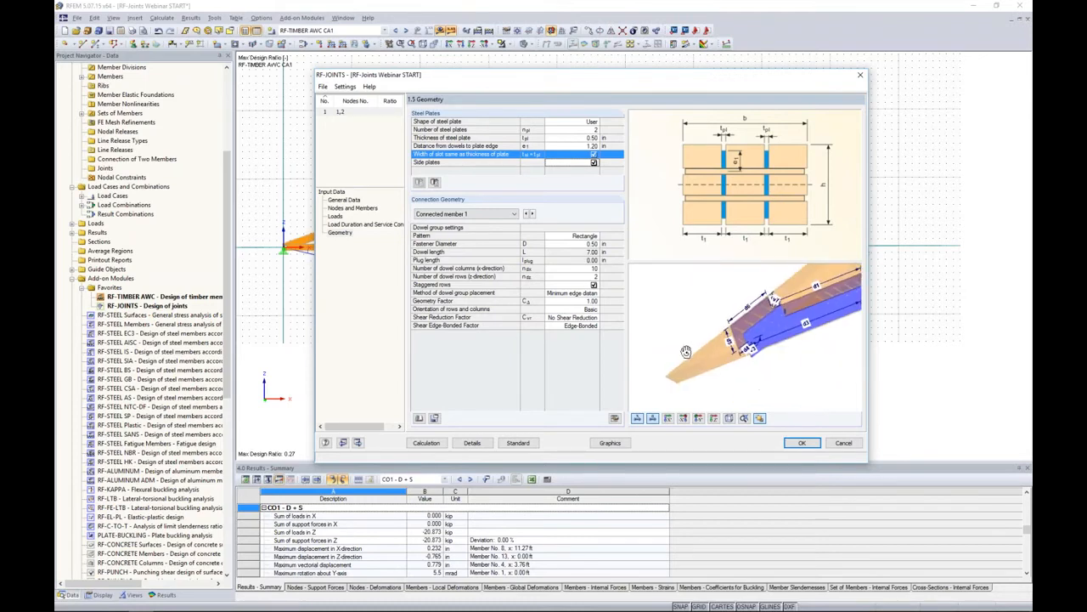
left_click(594, 162)
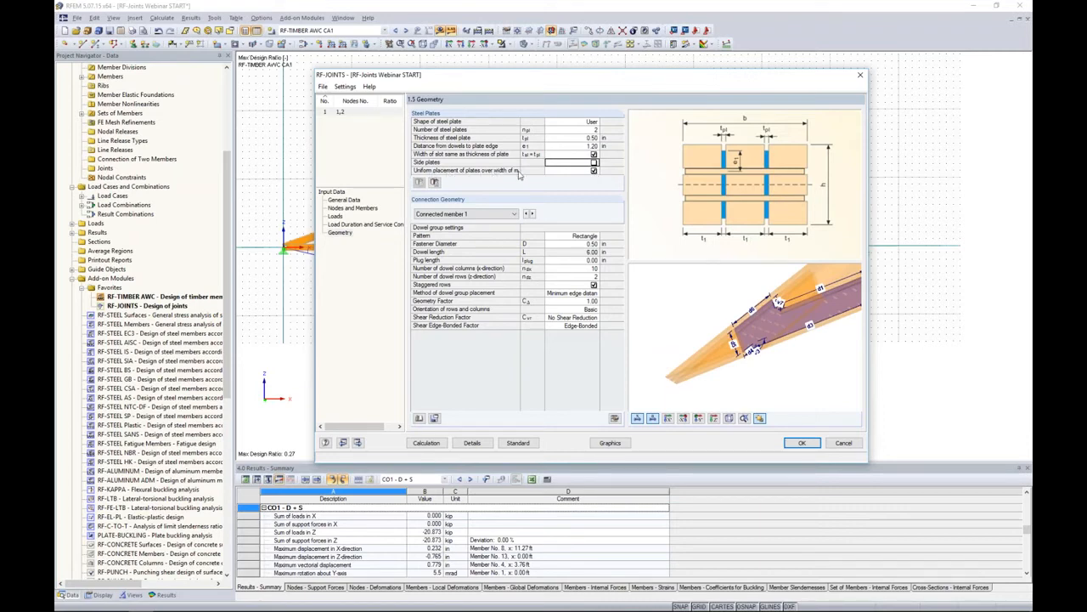
Turn off uniform placement of the plates over the member width and set the distance between plates to 2.00 in.
left_click(594, 170)
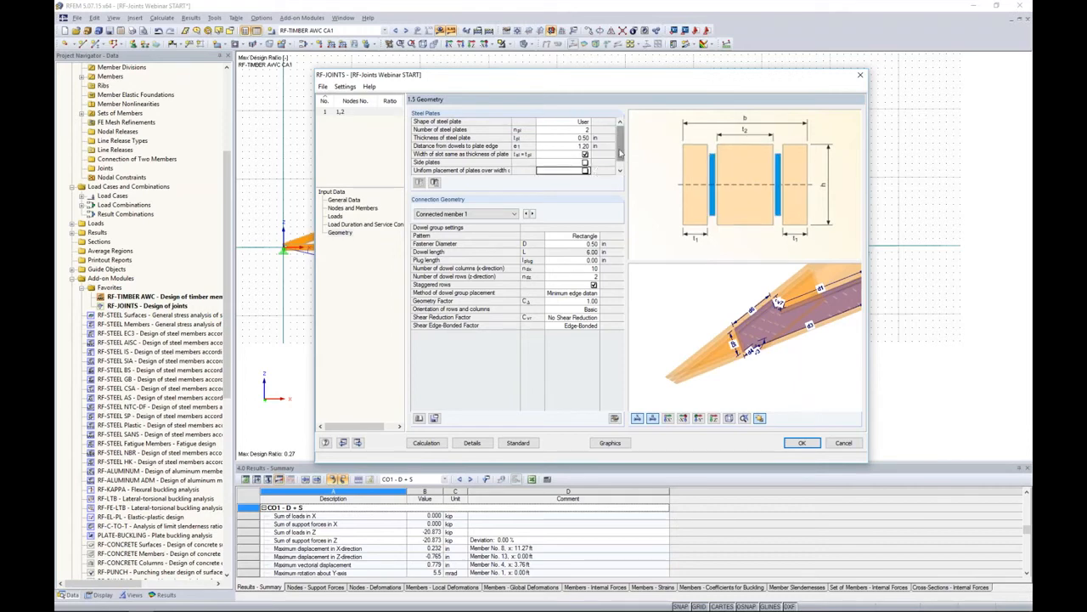
left_click_drag(620, 153, 621, 169)
left_click(580, 171)
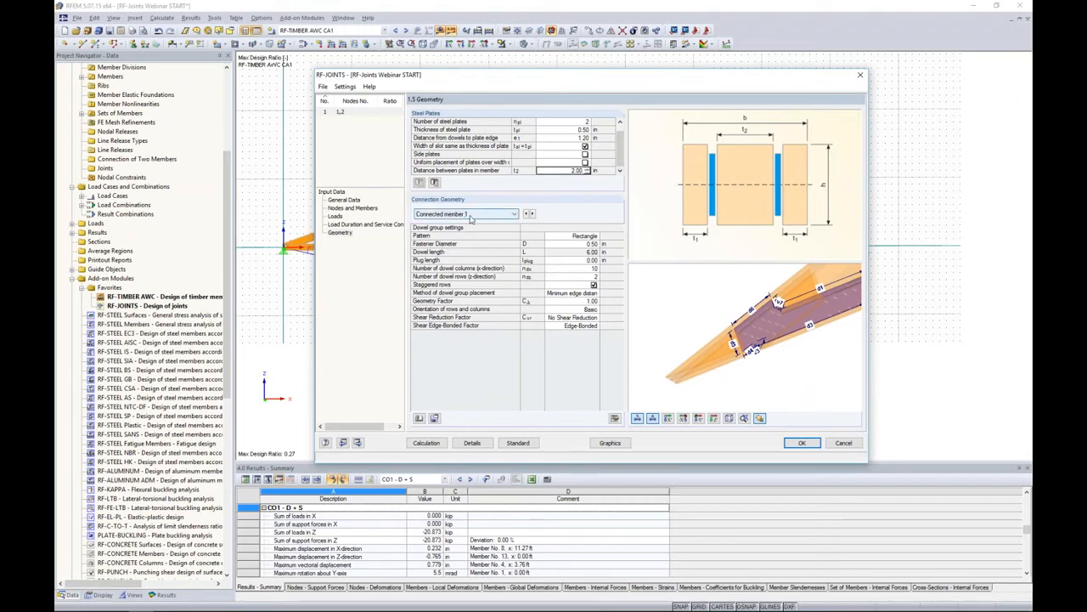
Display the dowel group dimensions in the joint preview and switch the connection geometry to the main member.
left_click(567, 293)
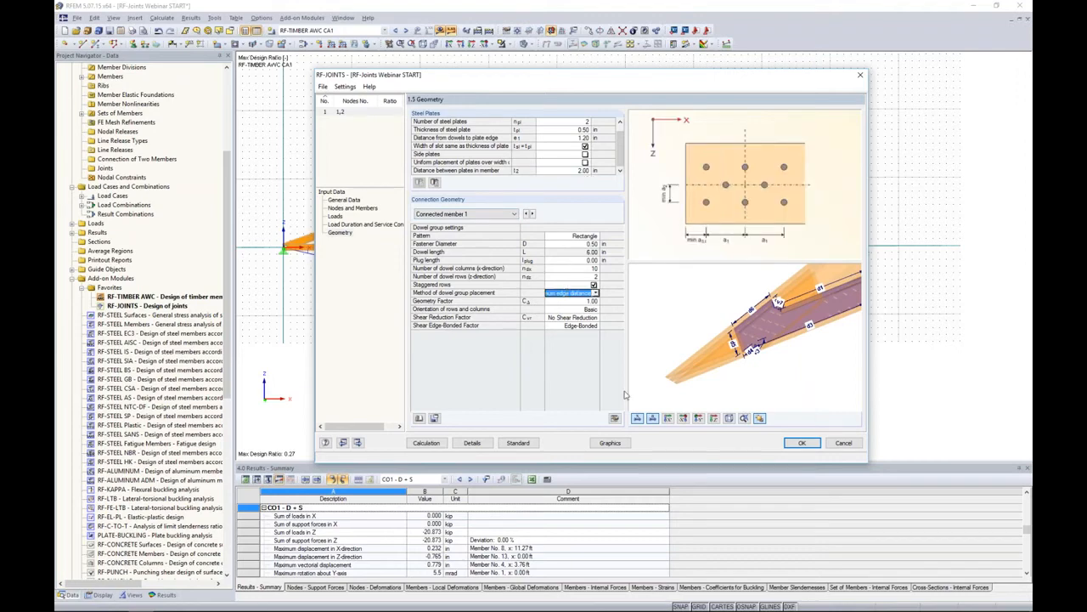
left_click(698, 418)
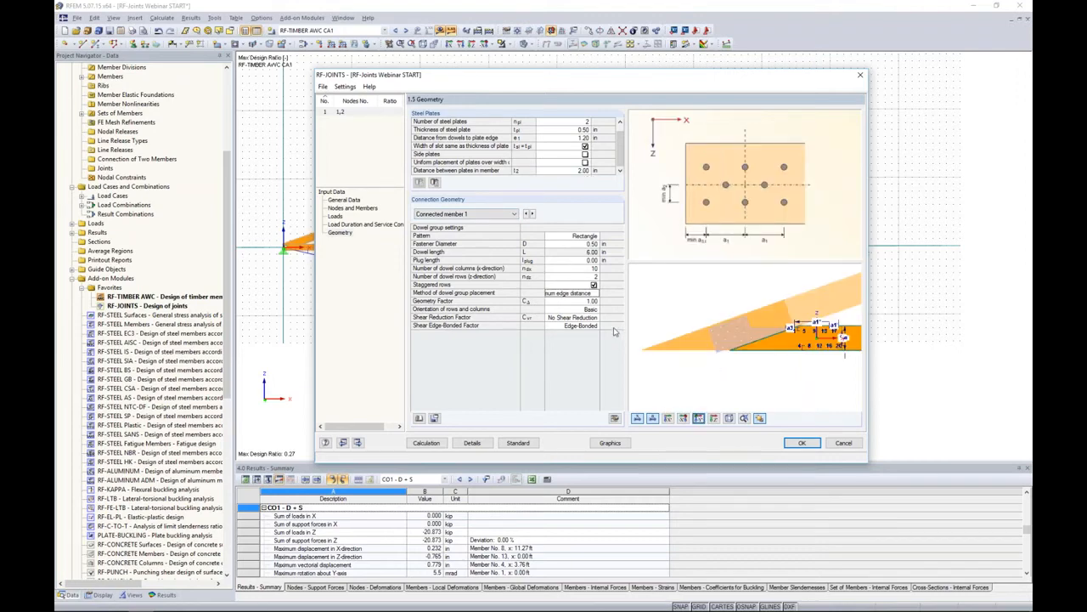
left_click(493, 214)
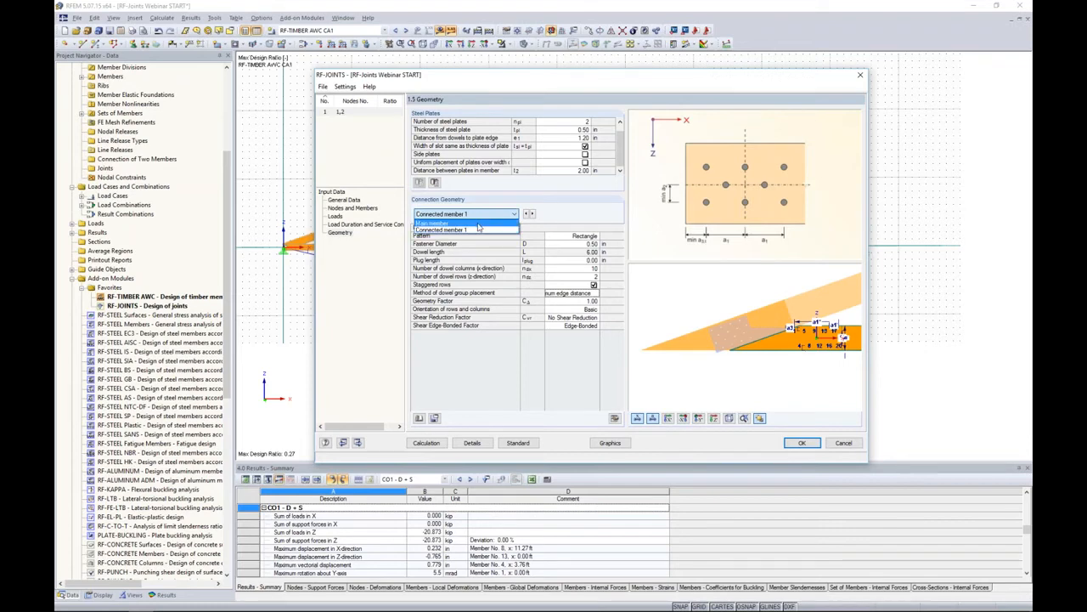
left_click(478, 224)
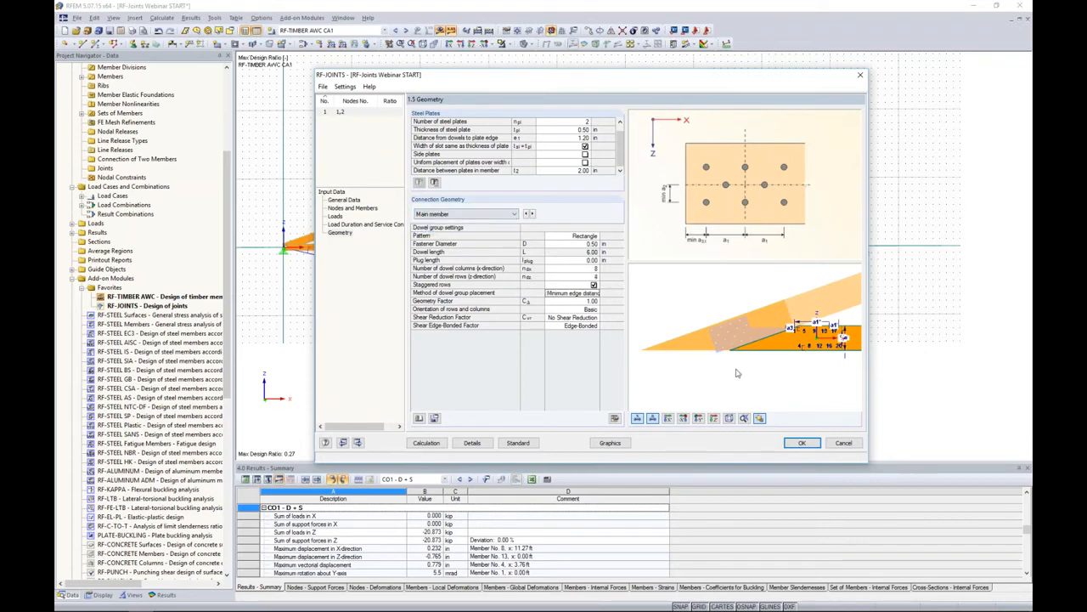
scroll(735, 342, "up", 5)
scroll(735, 342, "up", 1)
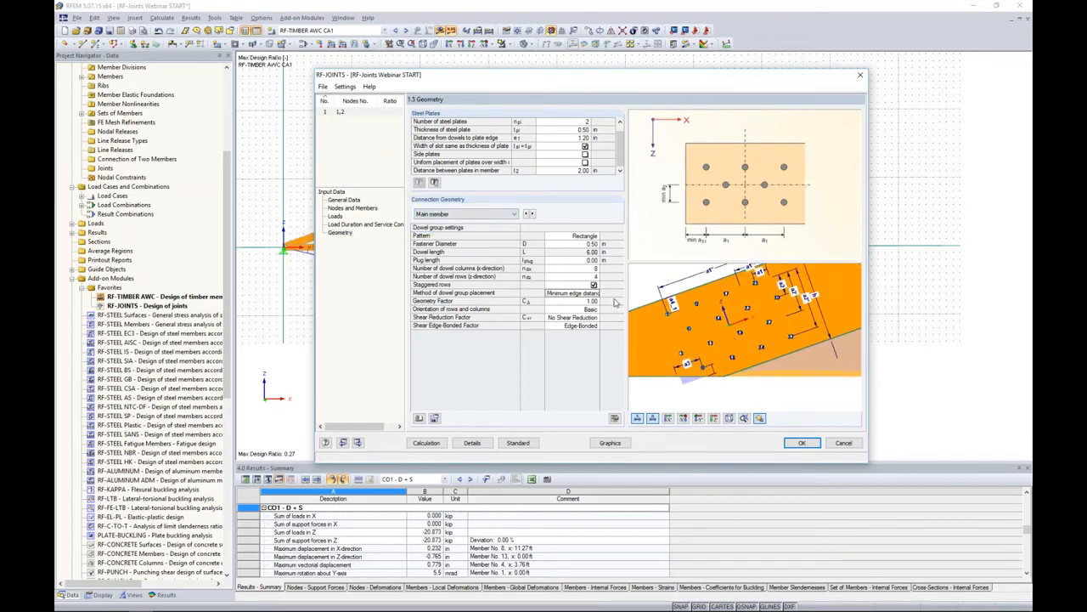
Set the main member's dowel group placement to user-defined, with 5.00 in between dowel columns and 2.50 in between dowel rows.
left_click(585, 293)
left_click(595, 293)
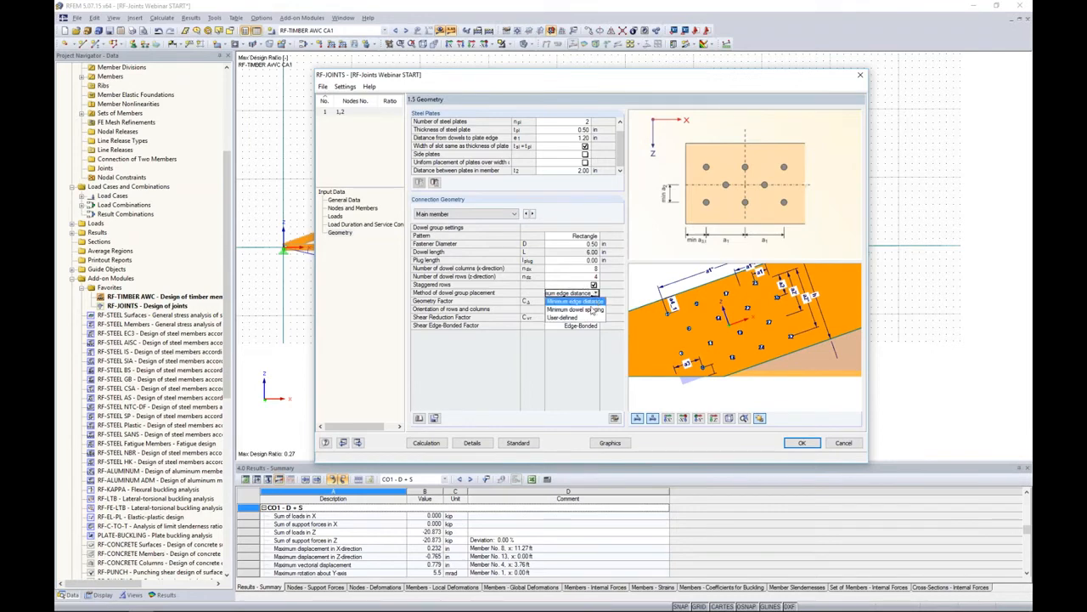
left_click(586, 318)
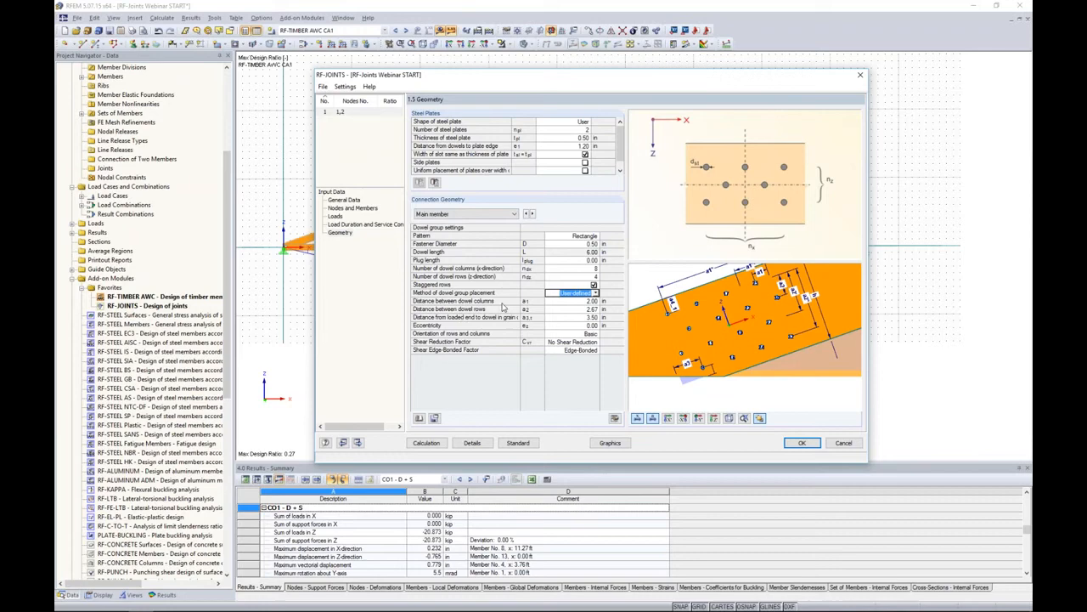
left_click(580, 302)
scroll(684, 366, "up", 2)
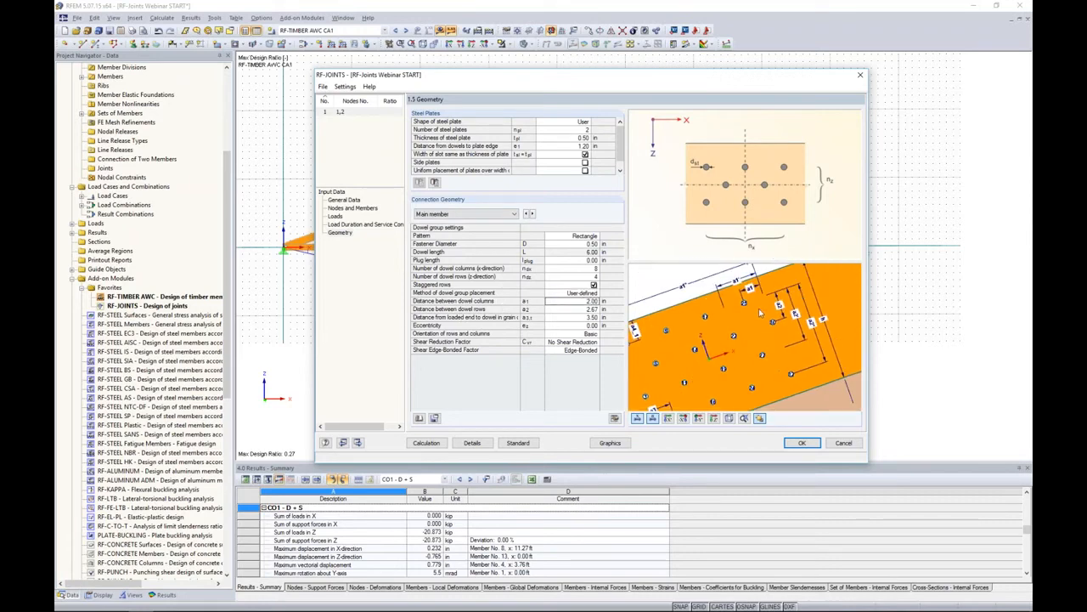
left_click(576, 301)
key("Return")
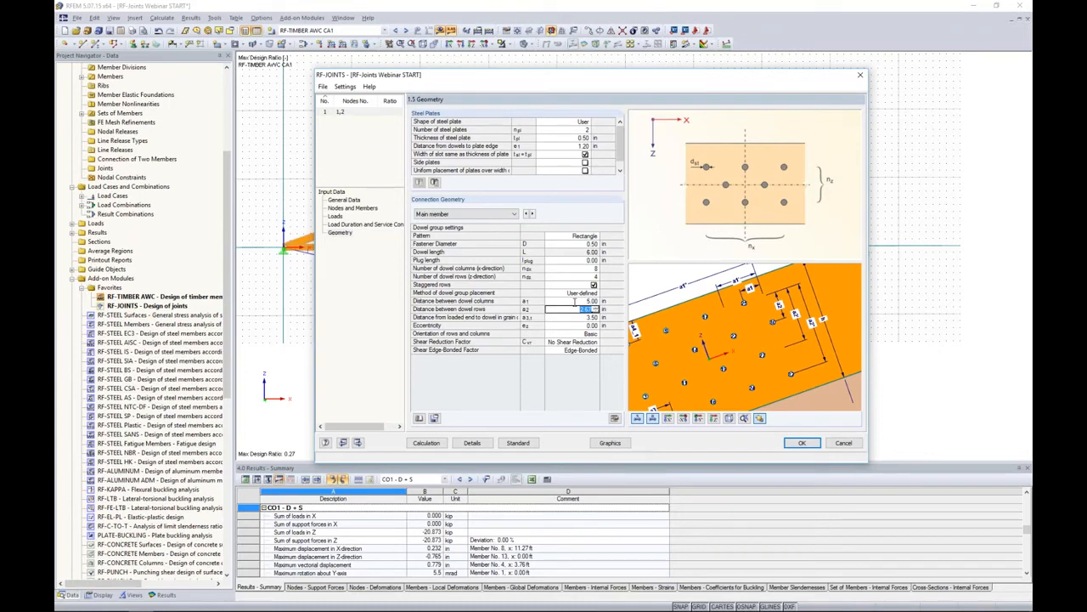
type("2.5")
key("Return")
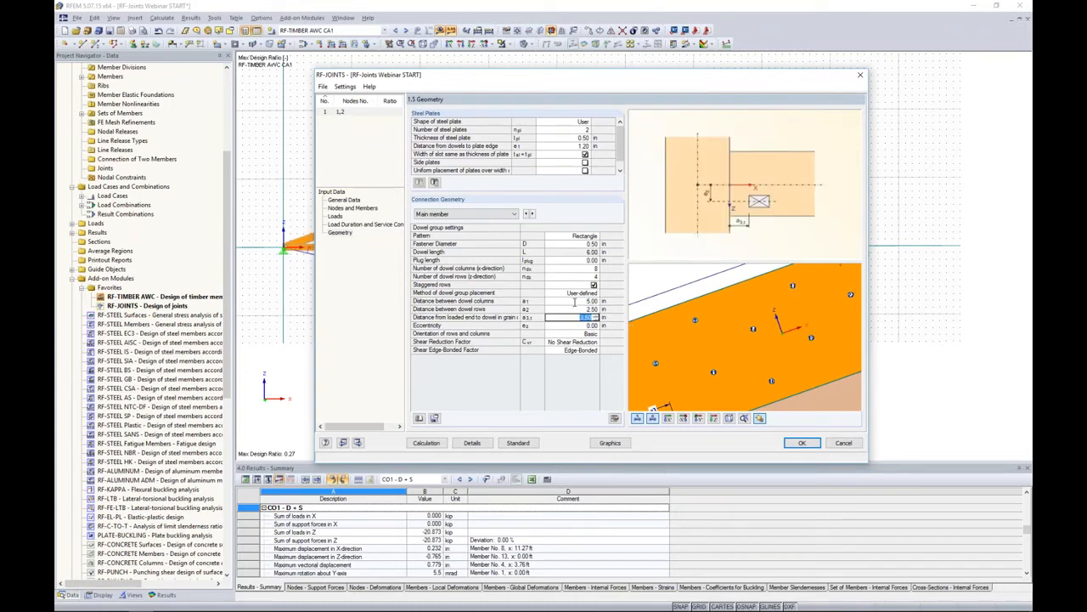
Set the main member's distance from the loaded end to the dowels to 6.00 in and check the dowel group in the preview.
key("Return")
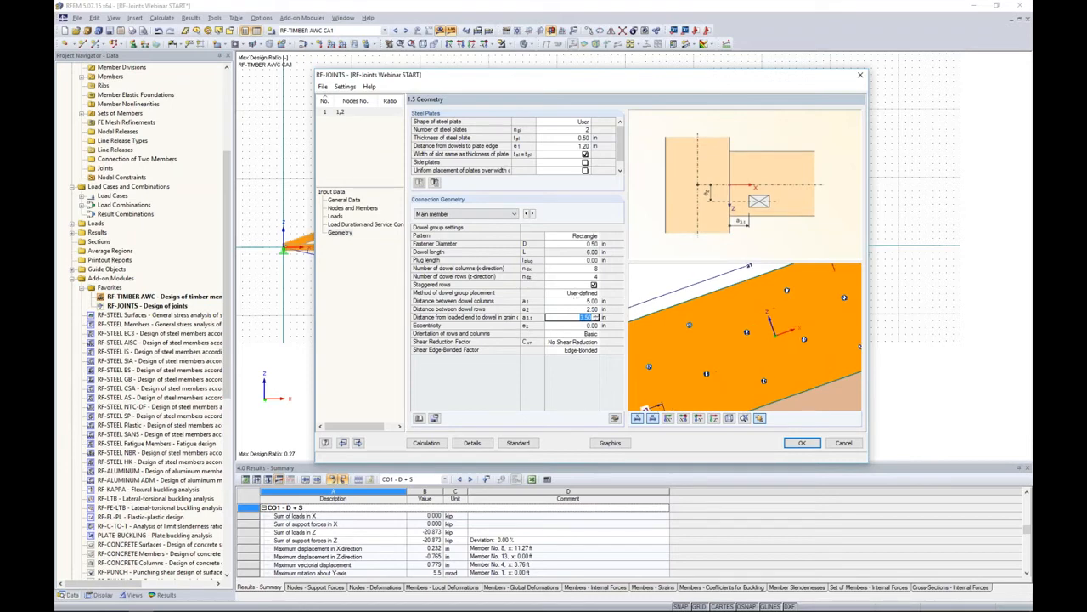
middle_click_drag(790, 357, 711, 383)
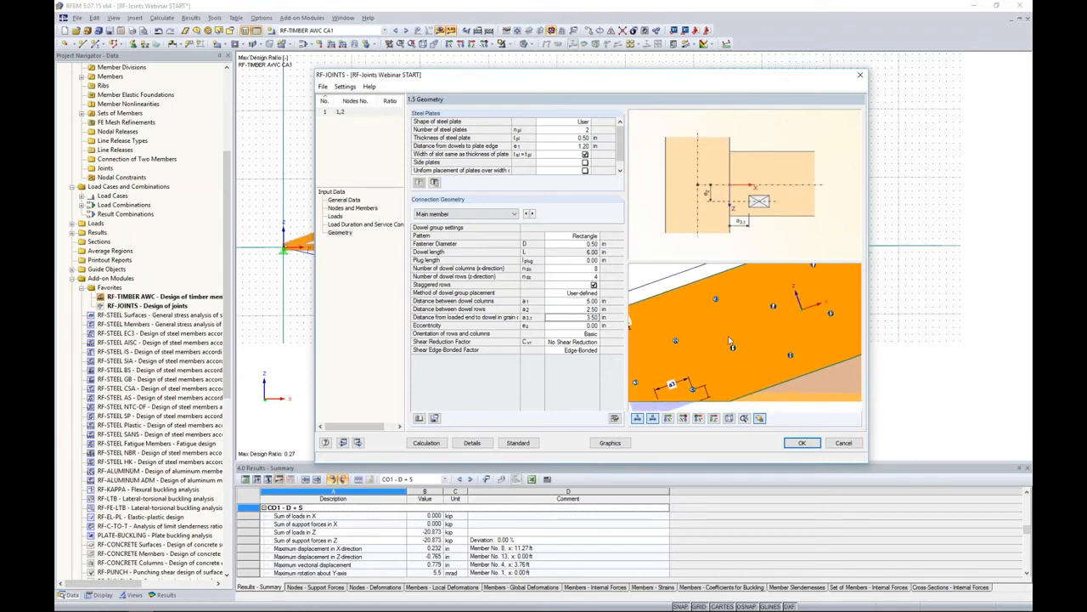
left_click(589, 316)
type("3.0")
key("Return")
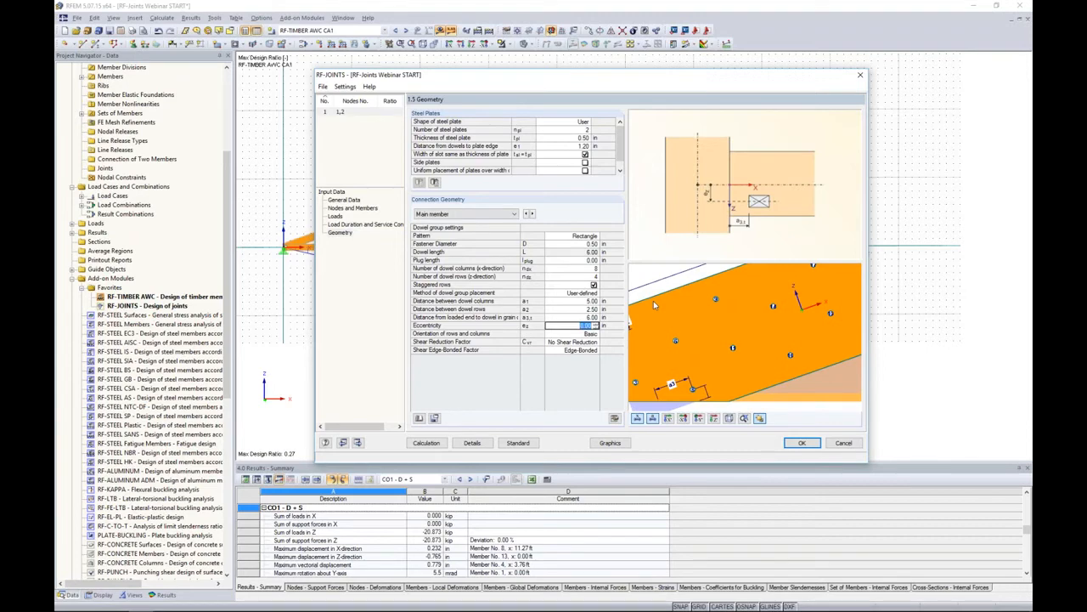
middle_click_drag(791, 317, 780, 340)
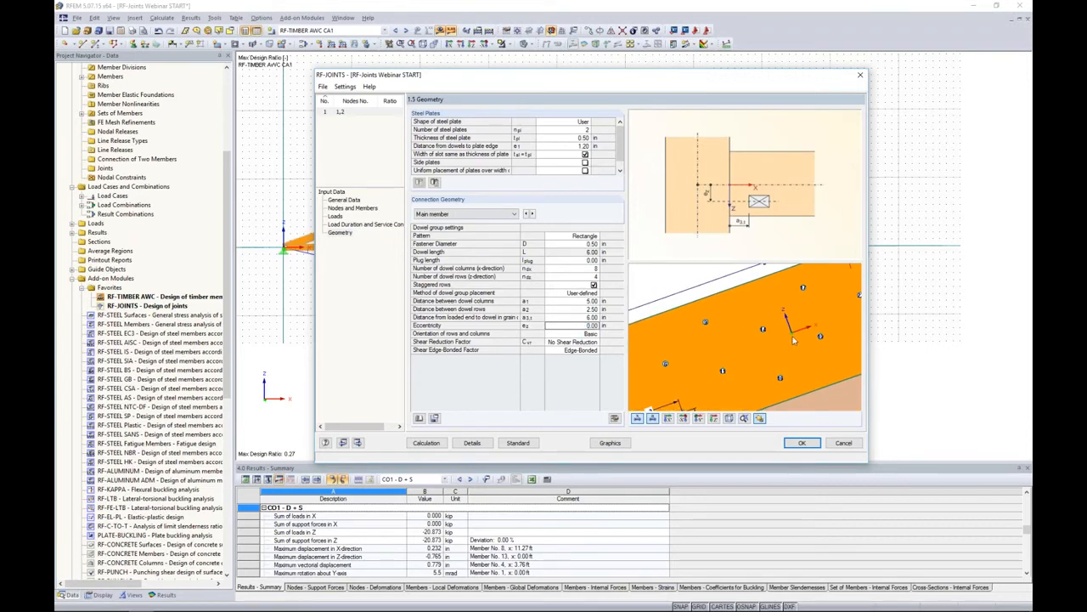
scroll(795, 348, "down", 5)
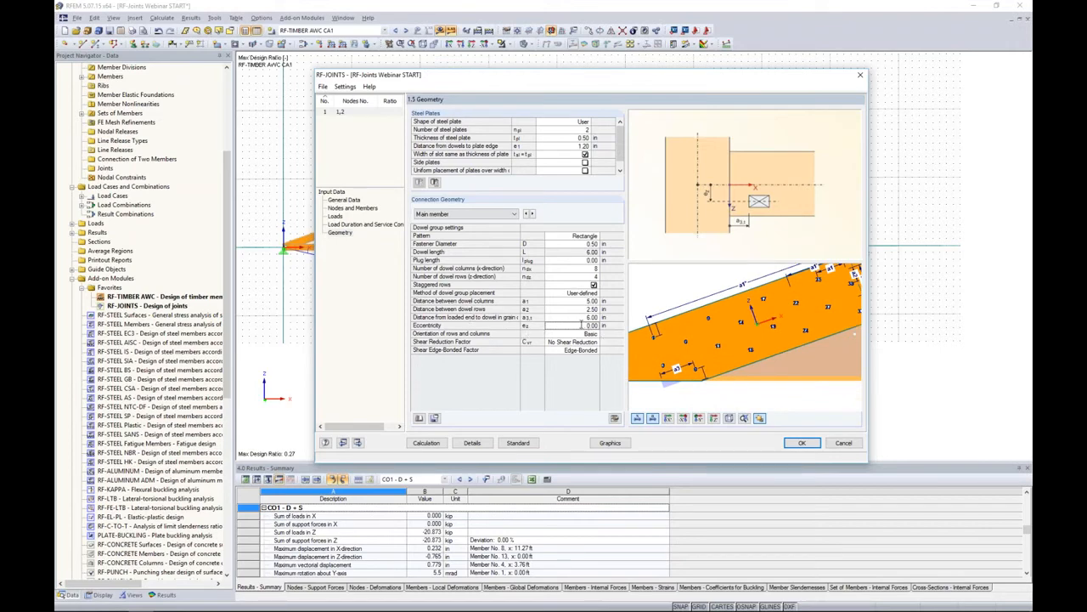
middle_click_drag(823, 313, 785, 309)
Switch the connection geometry to connected member 1 and set its dowel group placement to user-defined.
left_click(508, 218)
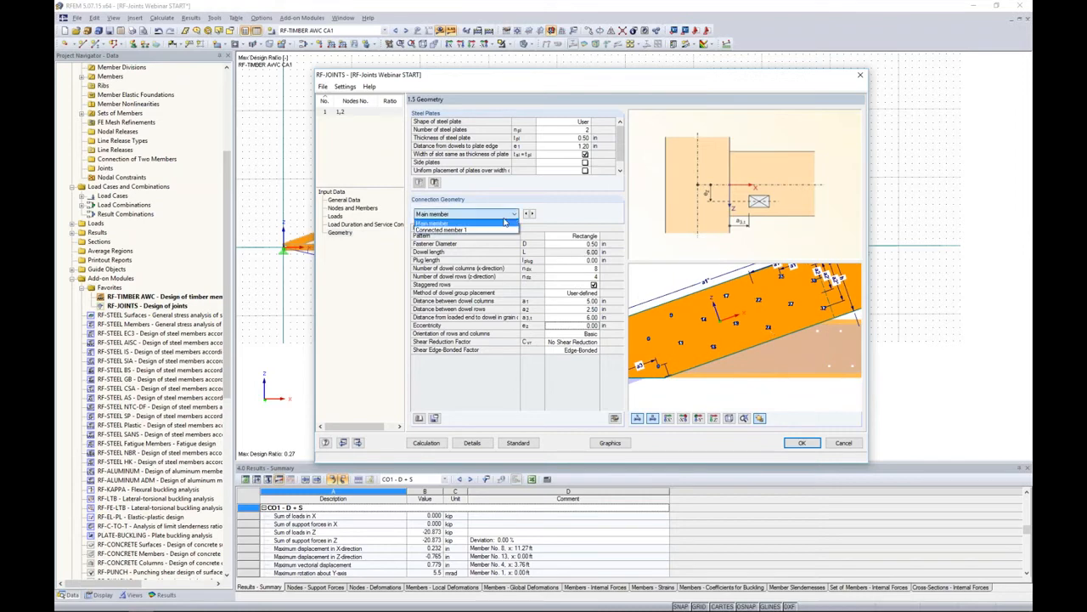
left_click(504, 231)
middle_click_drag(786, 330, 621, 314)
scroll(680, 325, "down", 3)
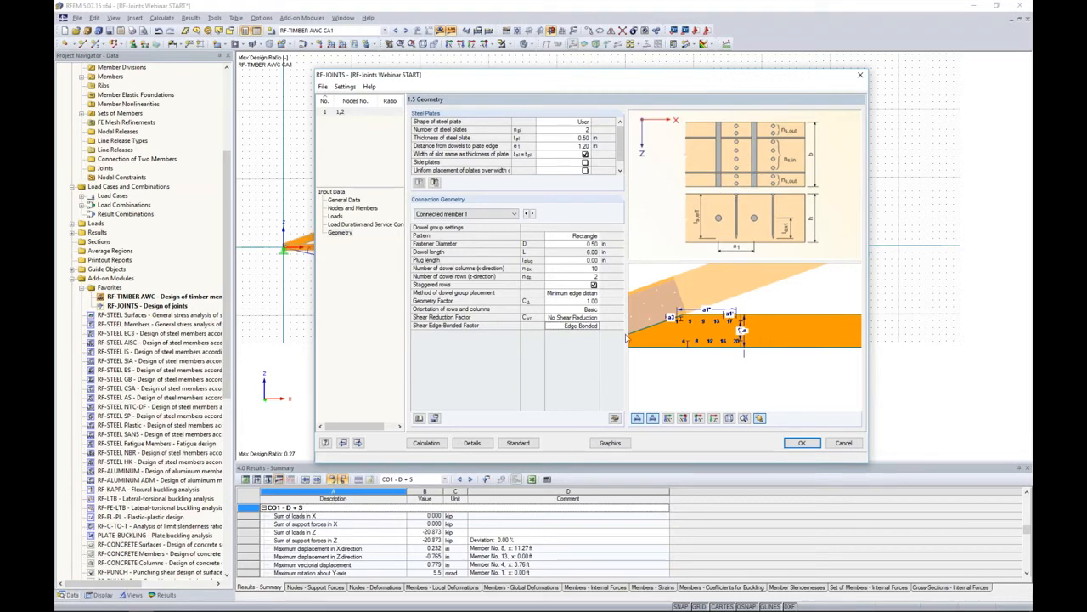
left_click(575, 295)
left_click(595, 293)
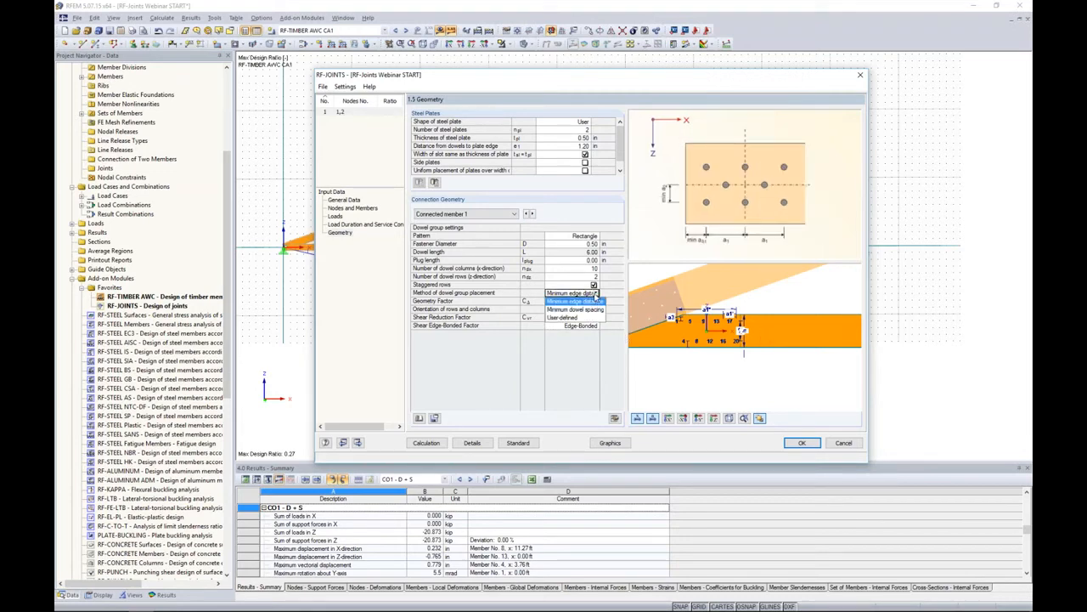
left_click(569, 318)
Set connected member 1's dowel column spacing to 5.00 in, row spacing to 6.00 in and loaded end distance to 6.00 in.
left_click(581, 302)
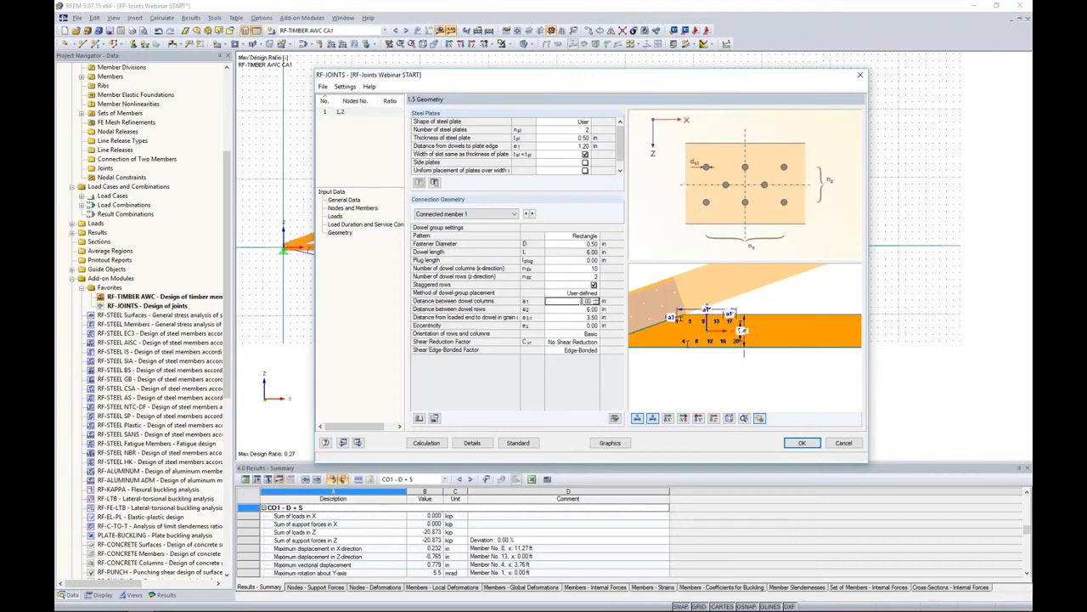
key("Return")
type("6.")
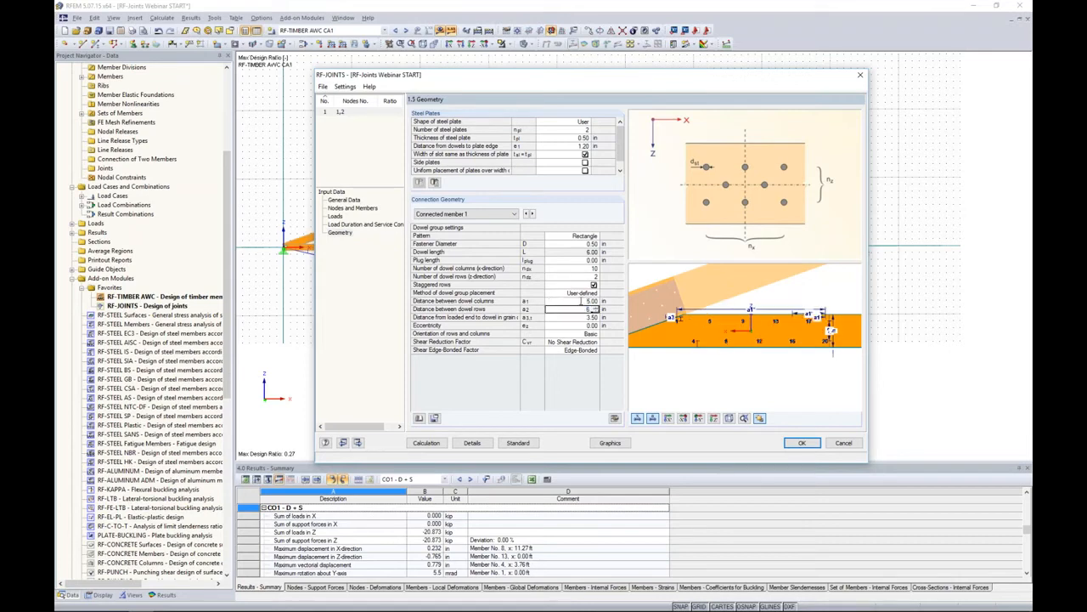
type("0")
key("Return")
type("6")
key("Return")
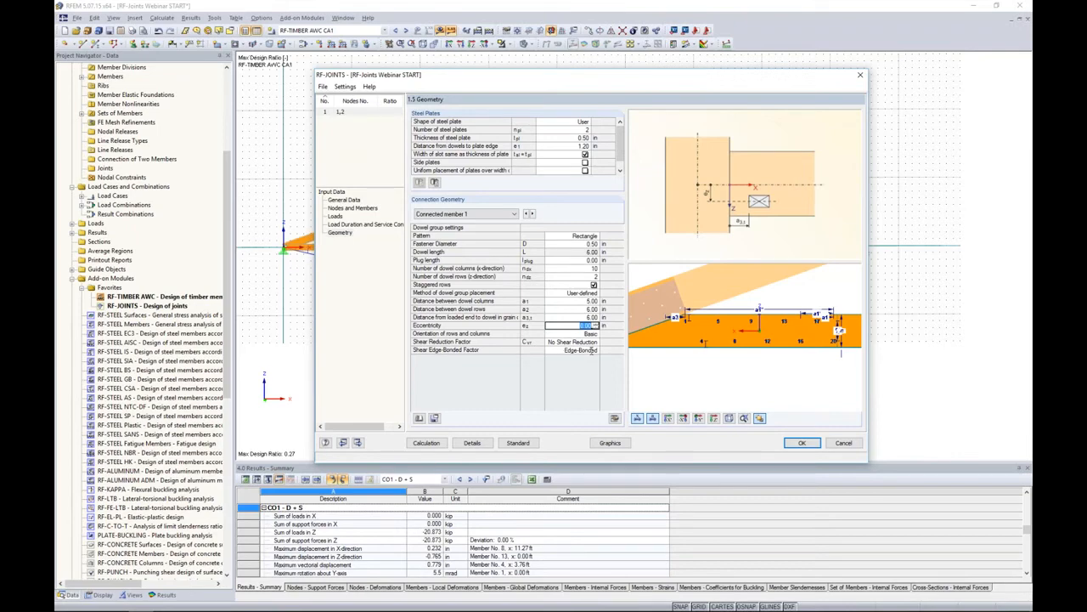
Calculate the joint and review the design summary ratios for the main member and connected member 1.
left_click(426, 443)
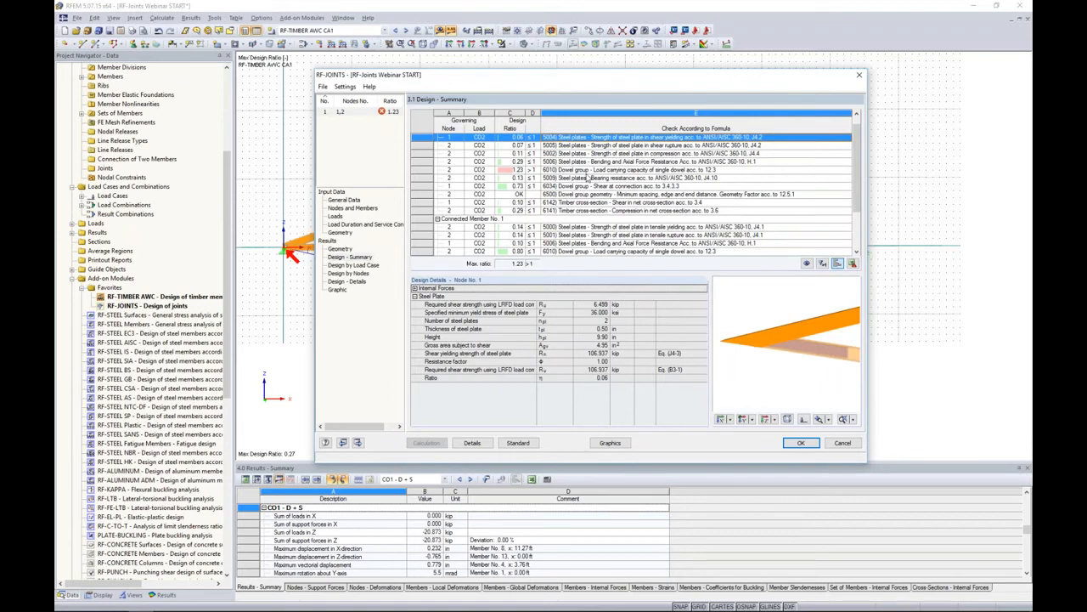
left_click_drag(854, 192, 855, 231)
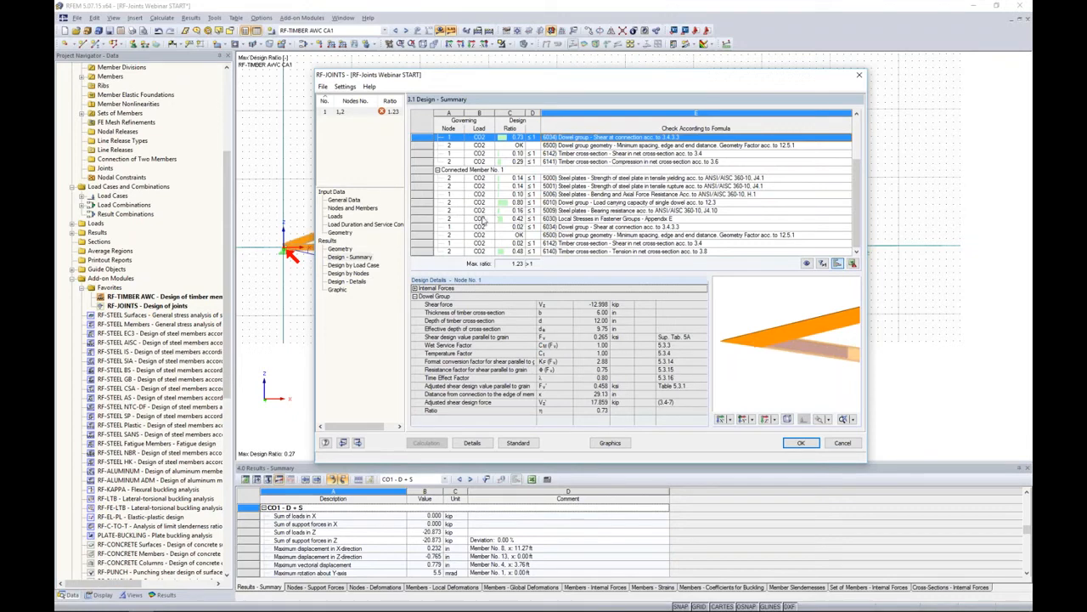
scroll(515, 213, "up", 2)
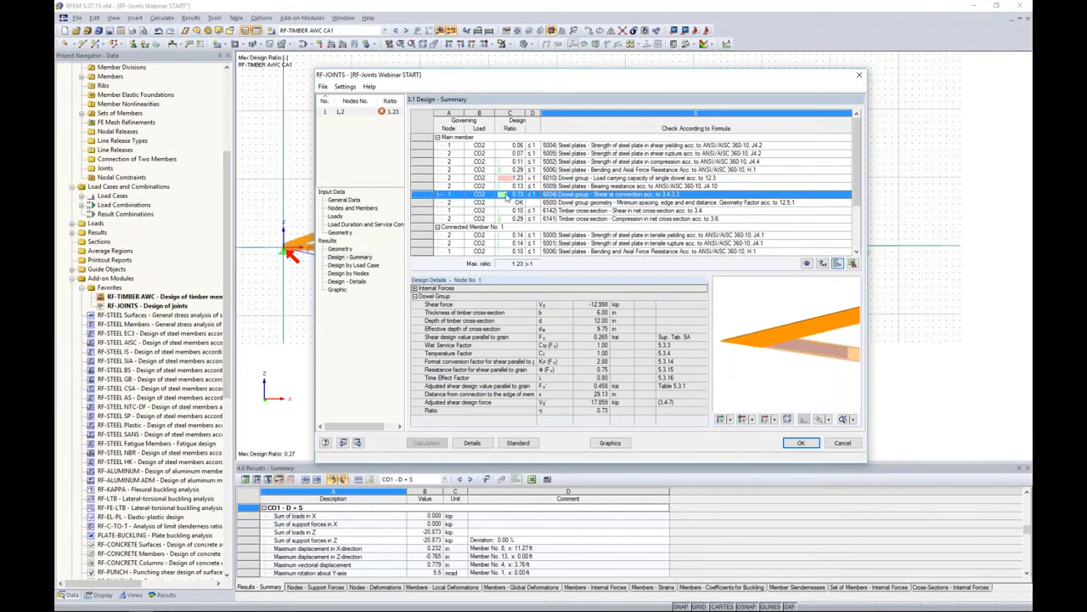
Return to the main member's geometry input and turn off its staggered dowel rows, accepting deletion of the results.
left_click(338, 234)
left_click(465, 213)
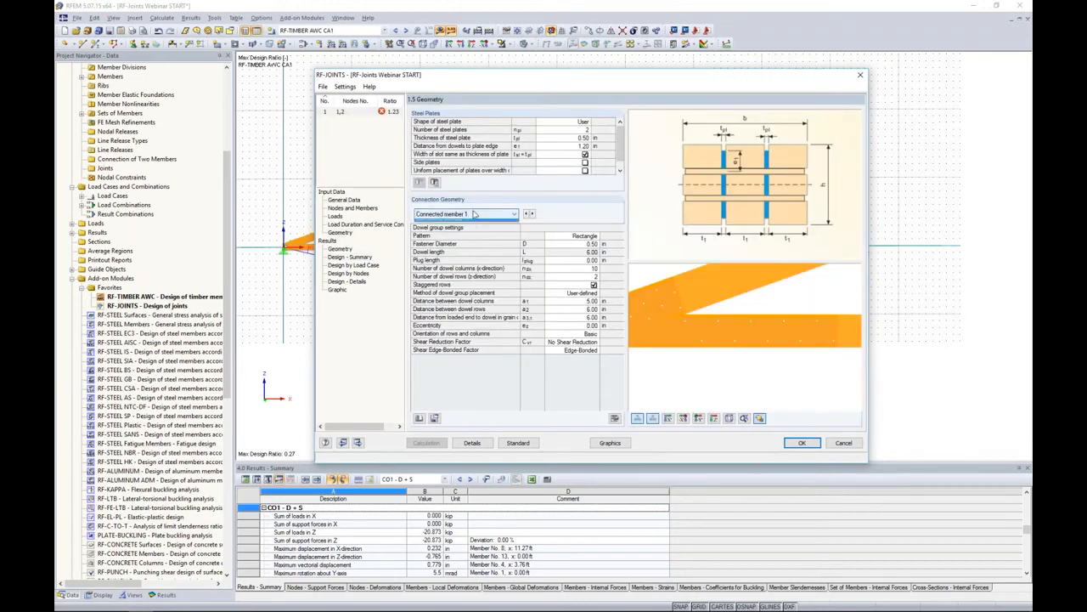
left_click(466, 222)
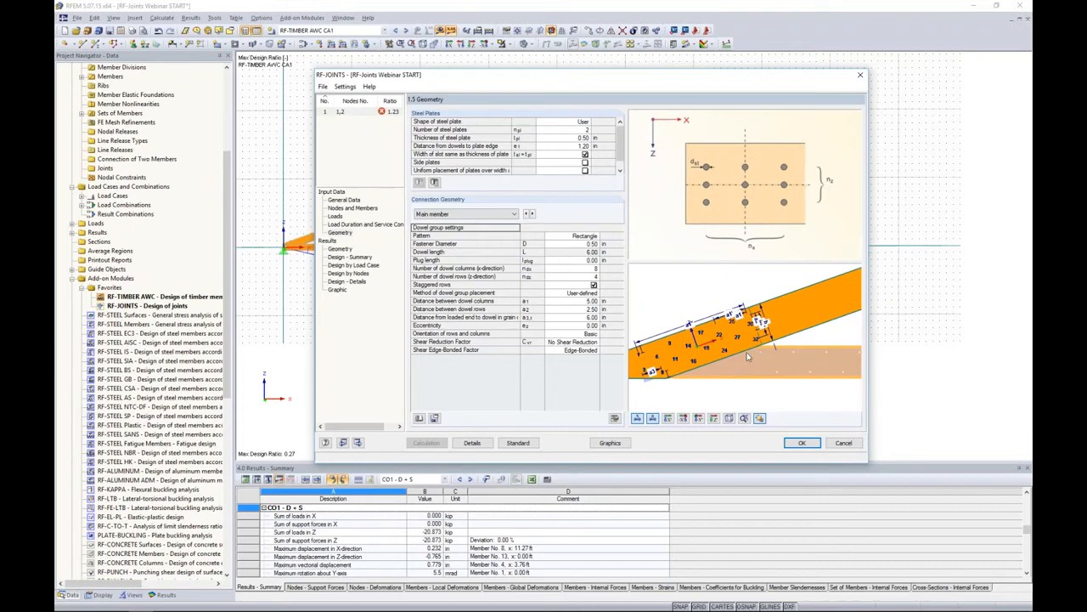
left_click(586, 243)
left_click(594, 286)
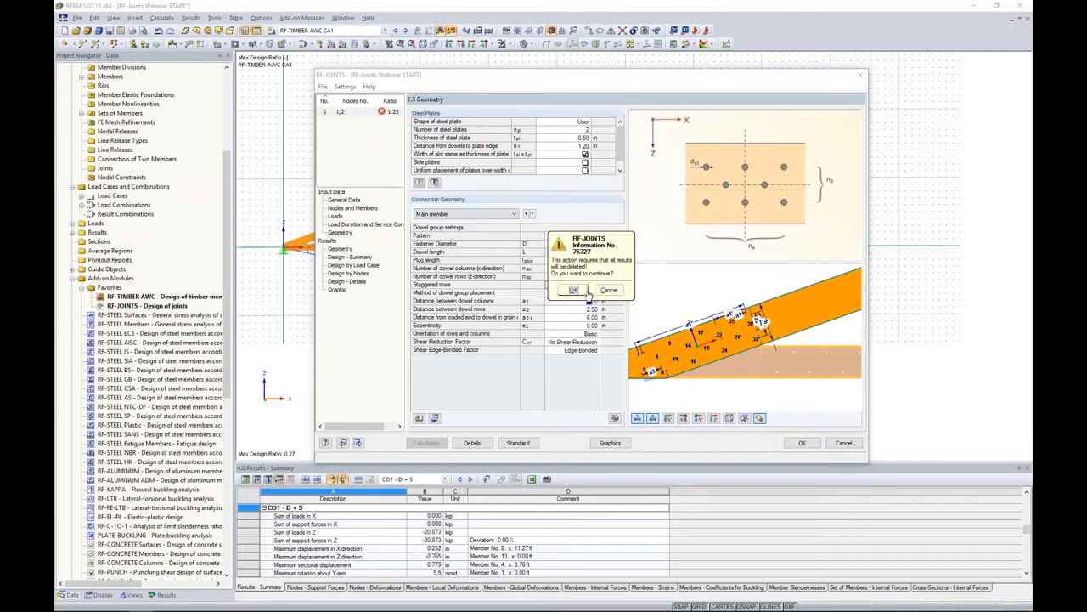
left_click(574, 291)
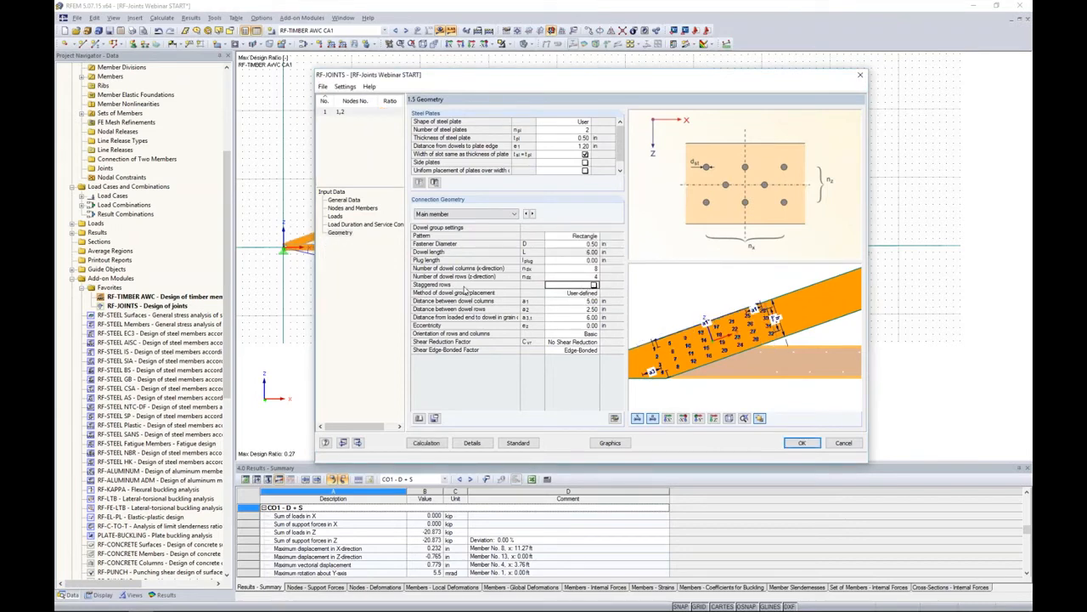
scroll(731, 365, "up", 2)
scroll(655, 358, "up", 2)
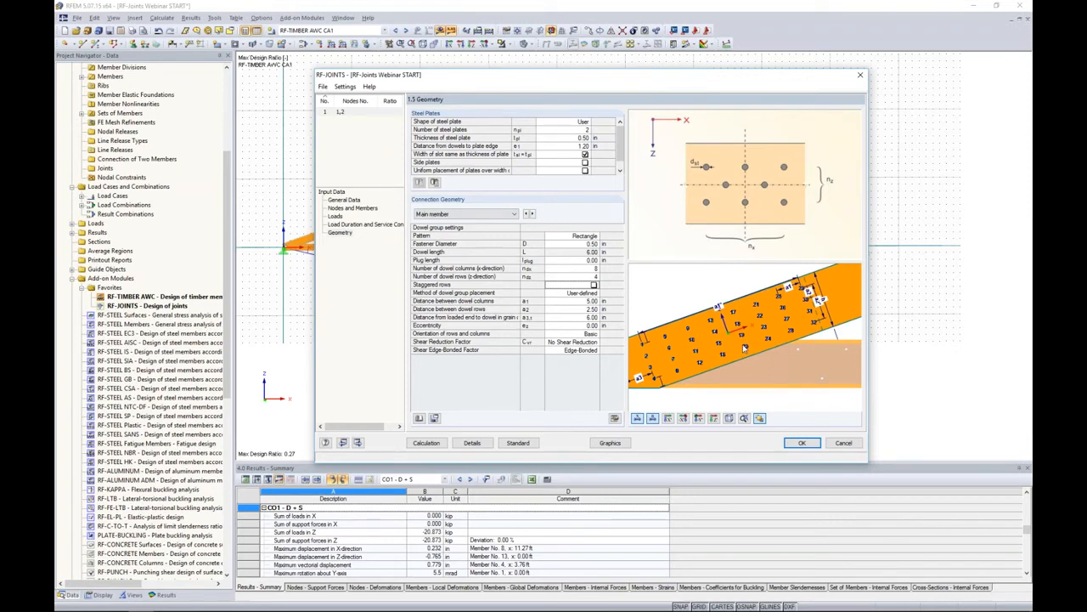
Recalculate the joint and show the details of the main member's single dowel load carrying capacity check.
left_click(438, 443)
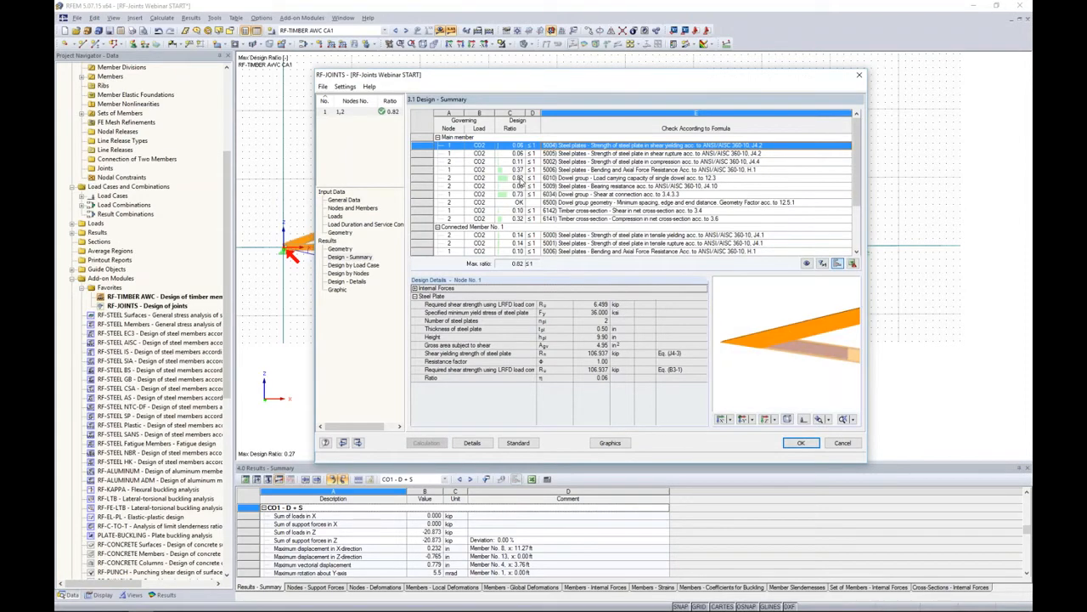
left_click(520, 179)
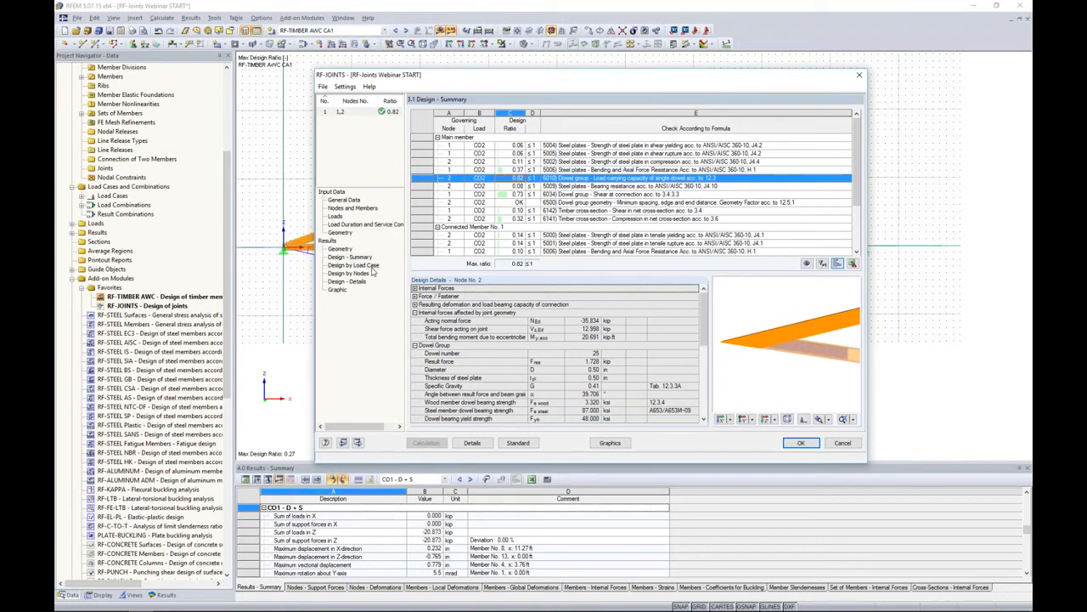
Review the design results by load case and by nodes, and look through the full list of detailed checks.
left_click(373, 269)
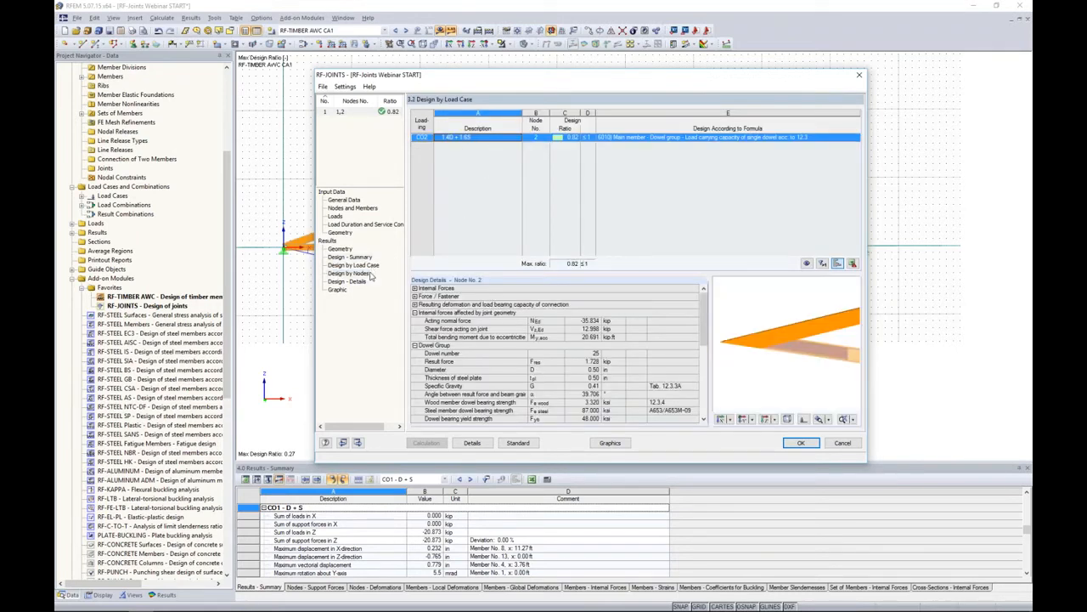
left_click(361, 273)
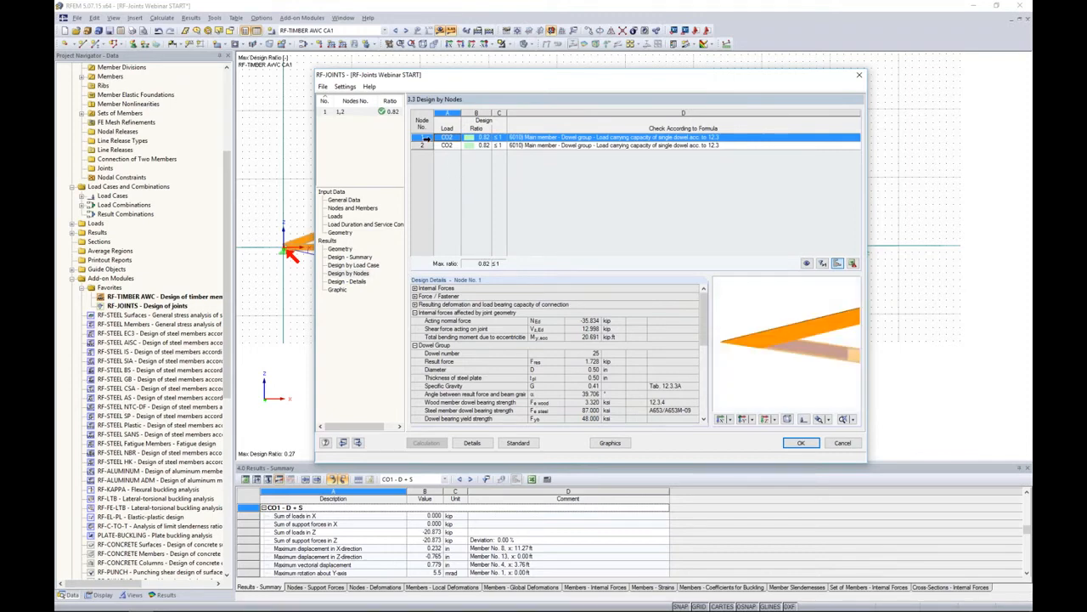
left_click(357, 281)
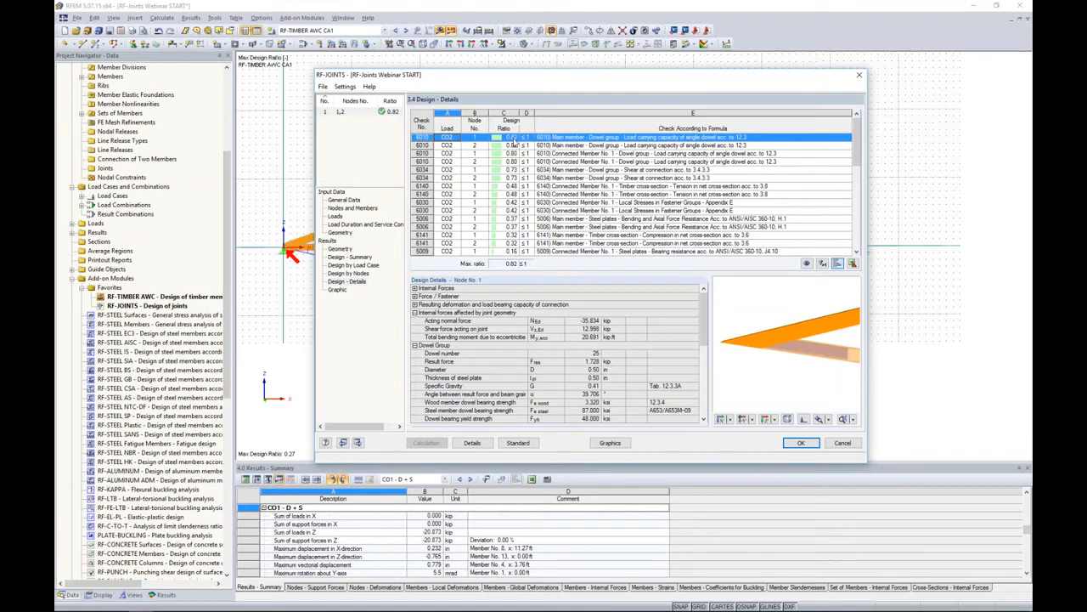
left_click_drag(857, 159, 848, 221)
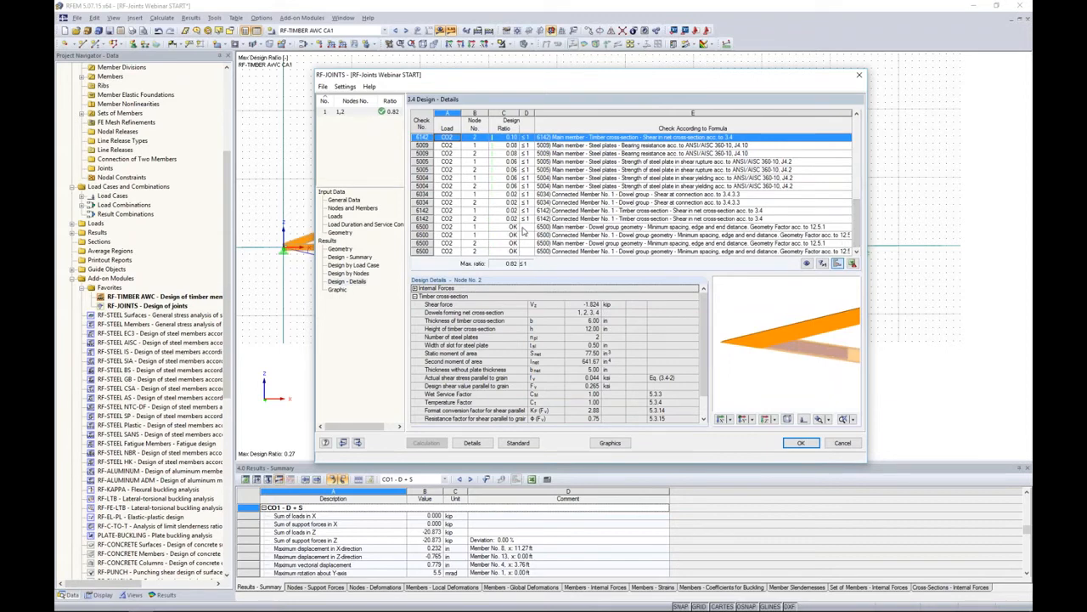
Examine the main member's steel plate shear yielding and shear rupture checks, expanding the internal forces of the rupture check.
left_click(612, 186)
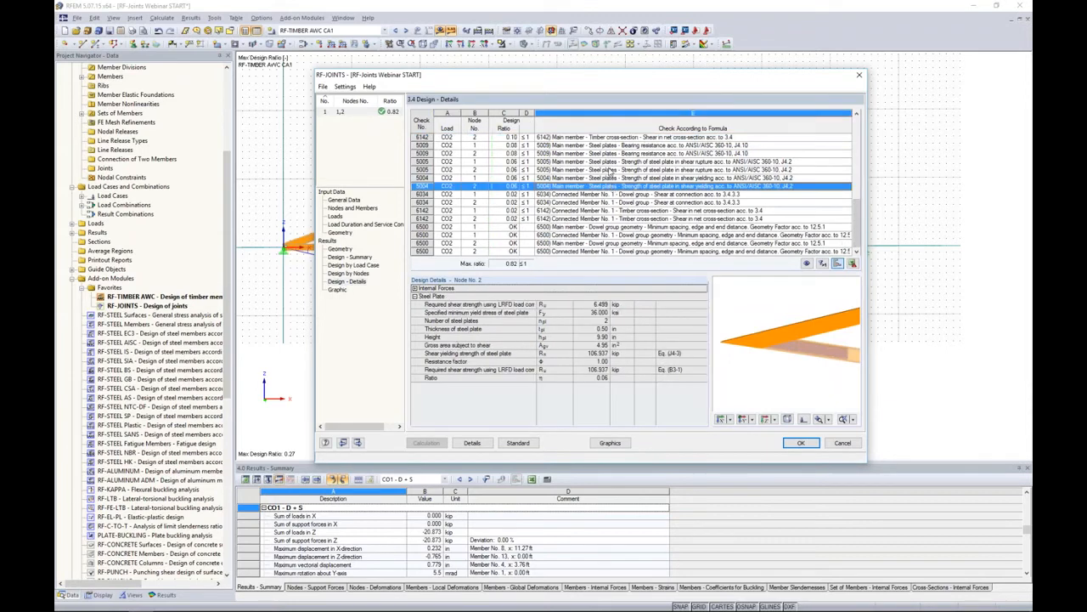
left_click(610, 165)
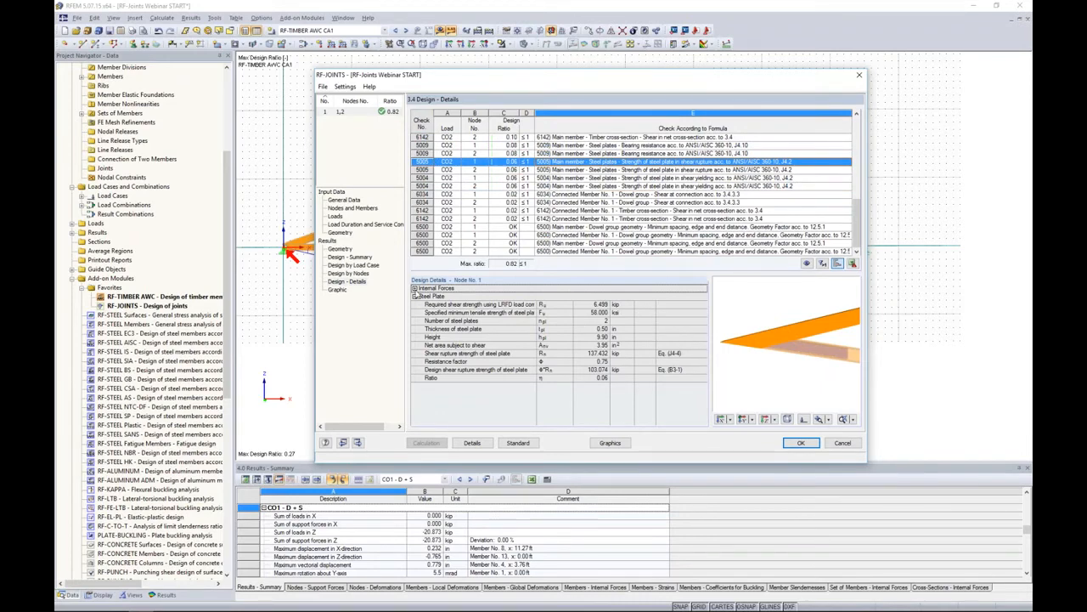
left_click(415, 289)
scroll(612, 364, "down", 2)
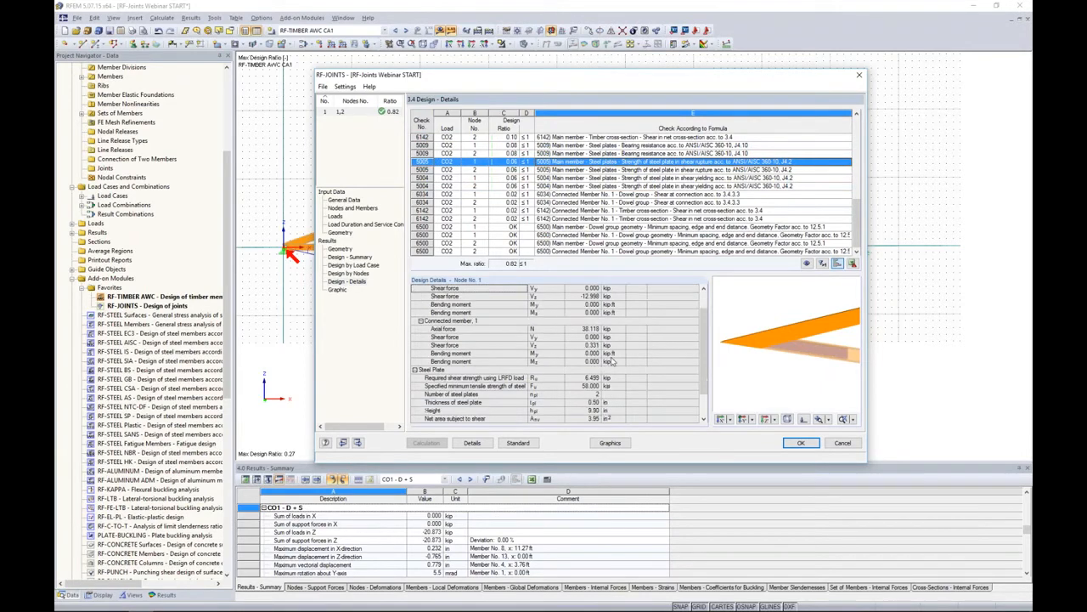
scroll(611, 362, "up", 2)
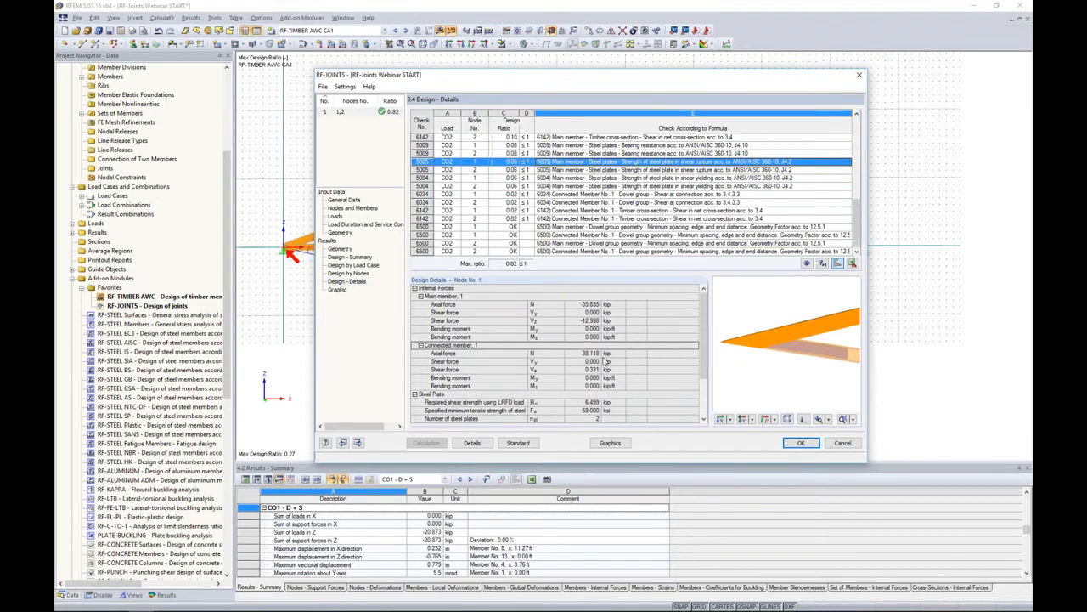
Review the joint's resulting geometry parameters, and examine the graphic of the connected members, plates and dowels.
left_click(343, 250)
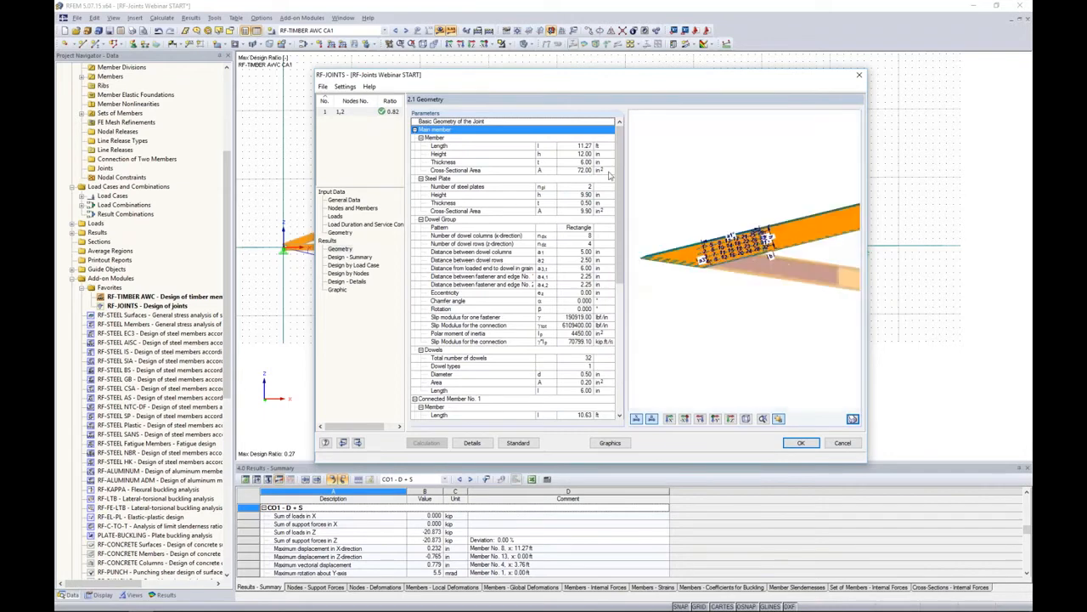
left_click_drag(617, 198, 617, 255)
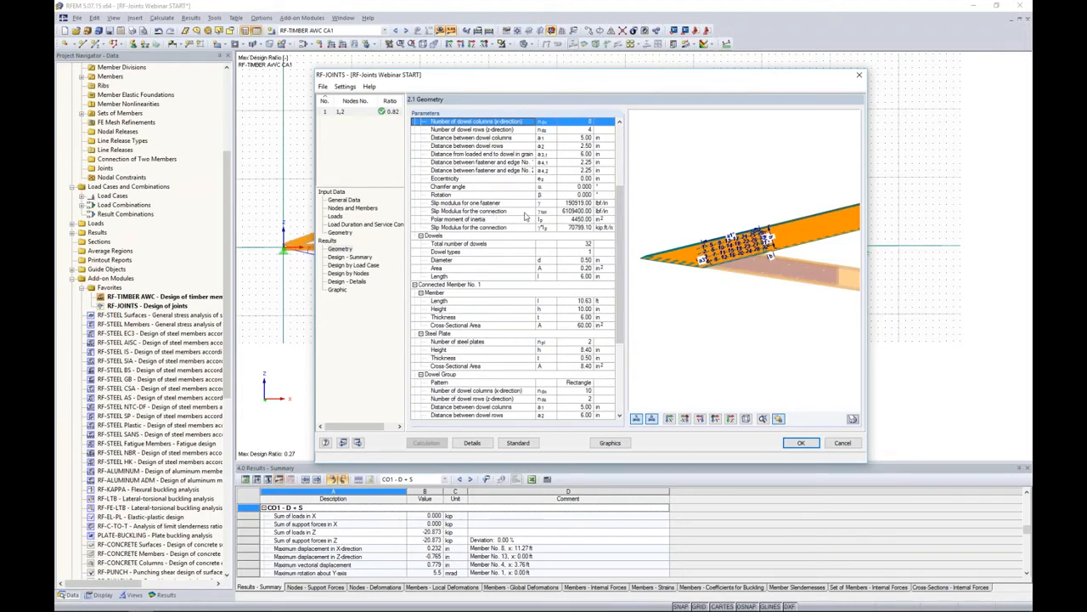
left_click(337, 290)
middle_click_drag(708, 322, 668, 295)
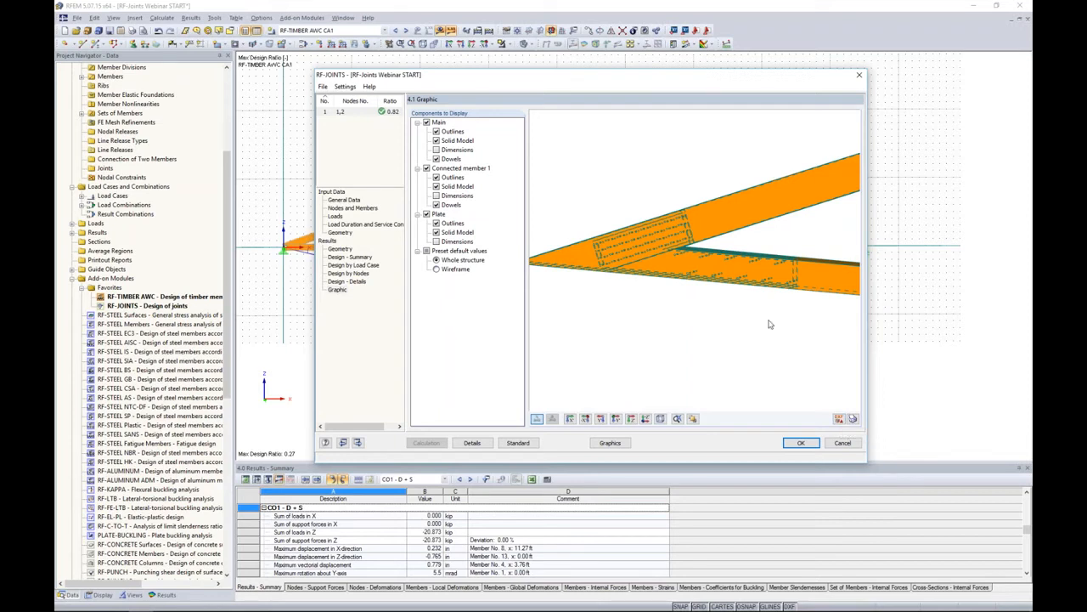
left_click(839, 420)
middle_click_drag(655, 294, 576, 251, "ctrl")
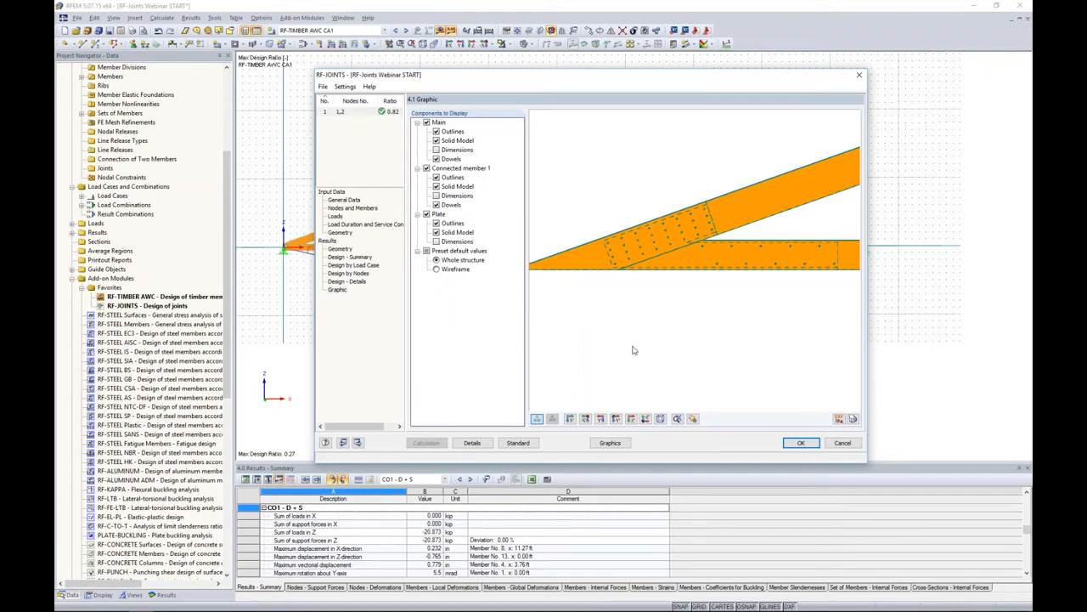
Display the joint on the full RFEM truss model, inspect its slotted plates and dowels up close, and return to the RF-JOINTS module.
left_click(610, 443)
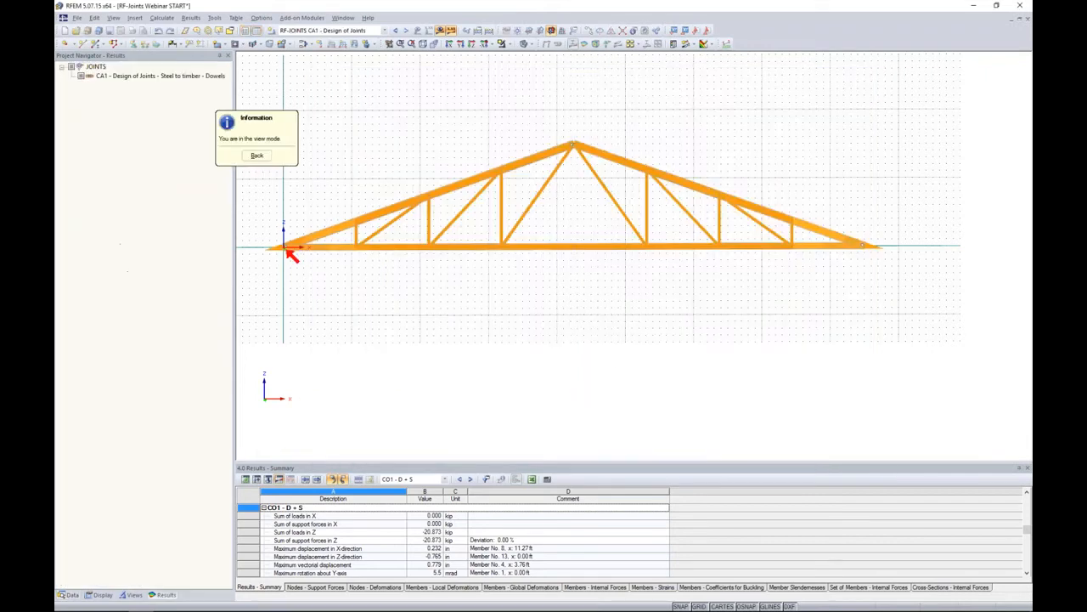
scroll(499, 267, "up", 10)
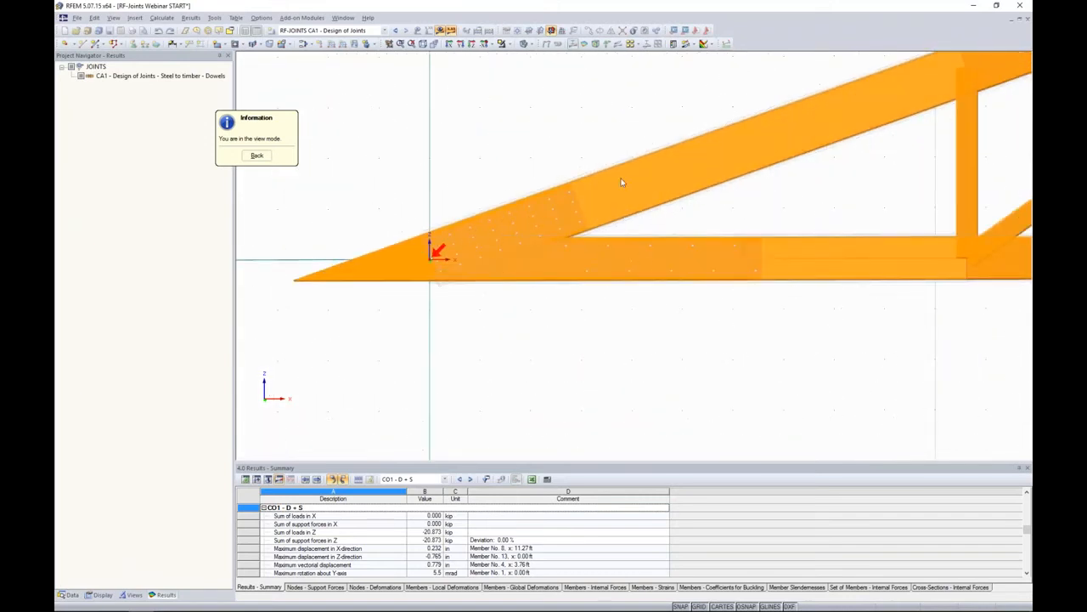
scroll(505, 259, "down", 5)
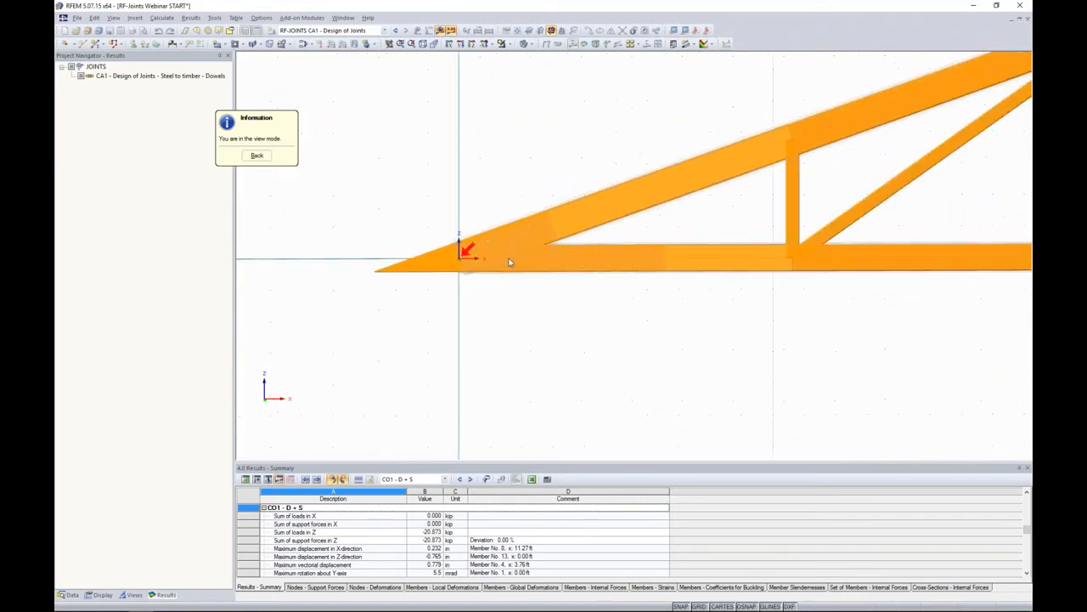
middle_click_drag(509, 263, 850, 364, "ctrl")
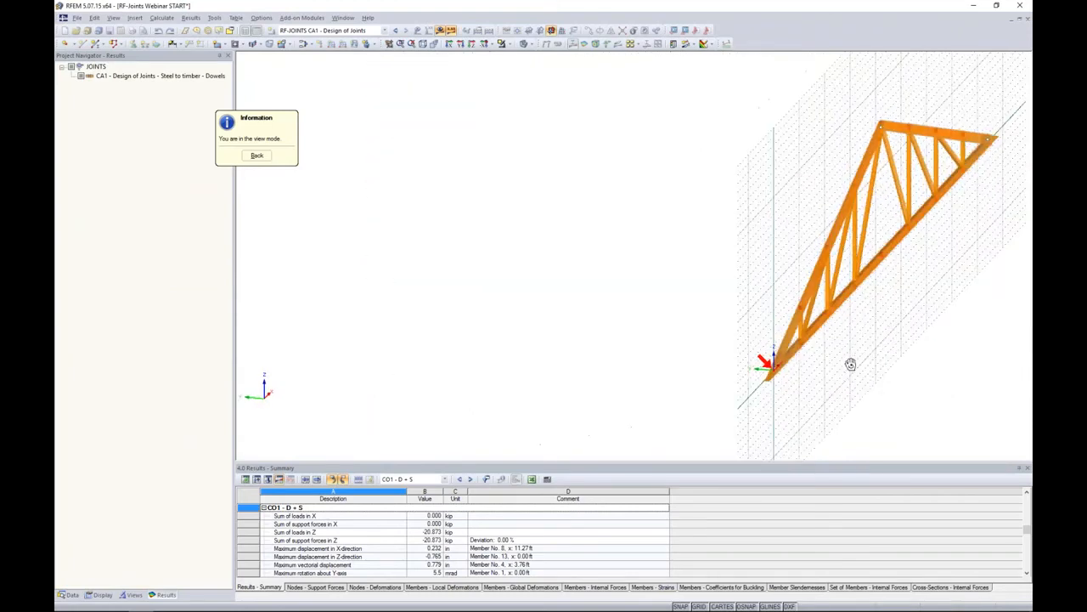
scroll(789, 357, "up", 8)
scroll(788, 349, "up", 2)
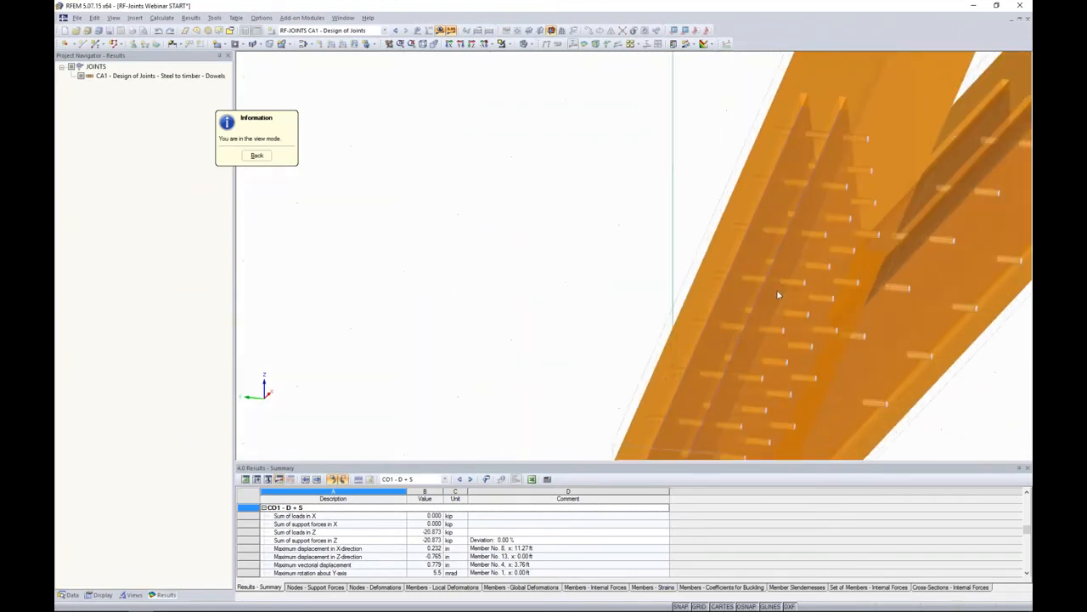
scroll(756, 284, "down", 8)
middle_click_drag(922, 299, 656, 310)
scroll(807, 182, "down", 4)
middle_click_drag(656, 309, 491, 216, "ctrl")
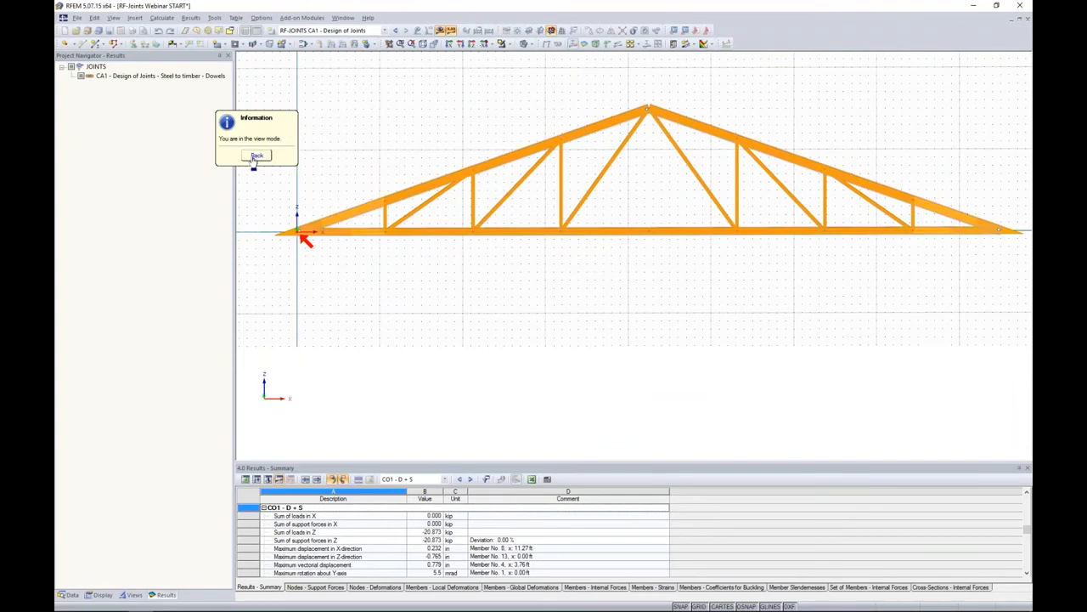
left_click(257, 156)
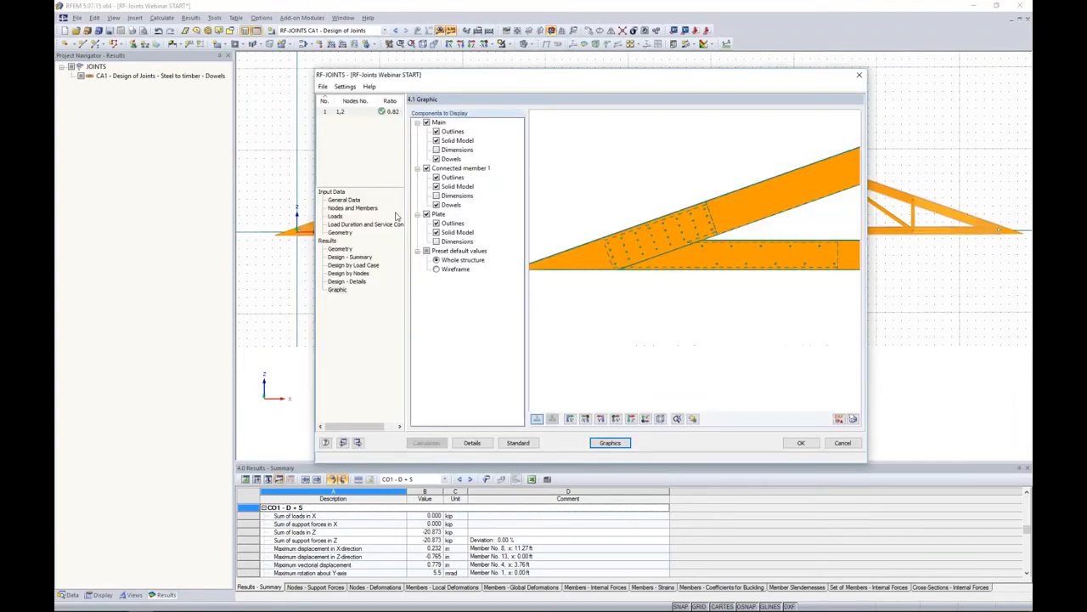
Add a second joint of the type without continuous member and set its design method to LRFD.
left_click(322, 86)
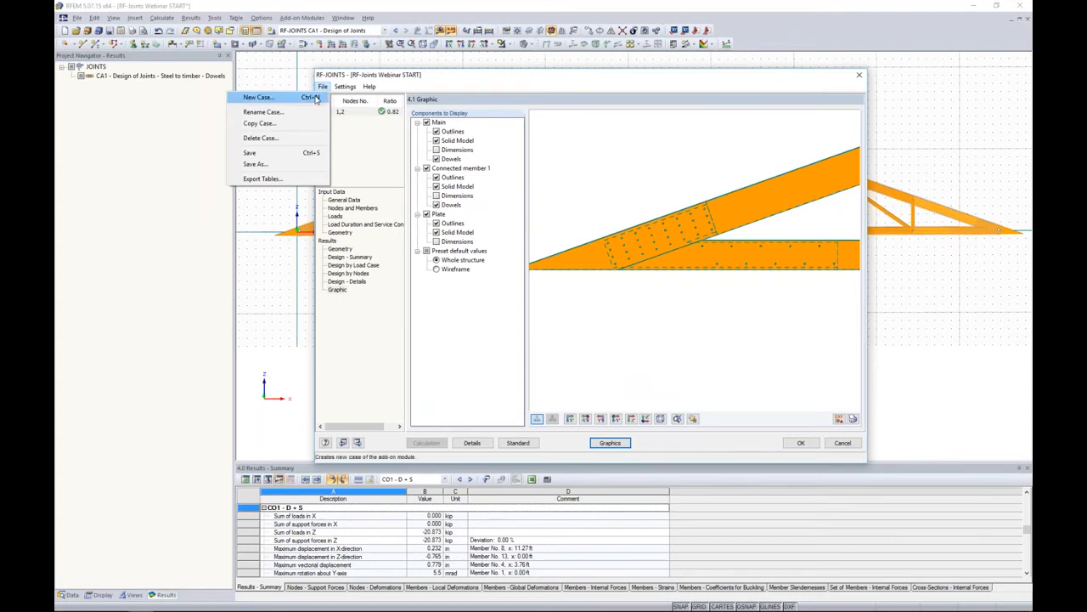
left_click(314, 97)
left_click(616, 289)
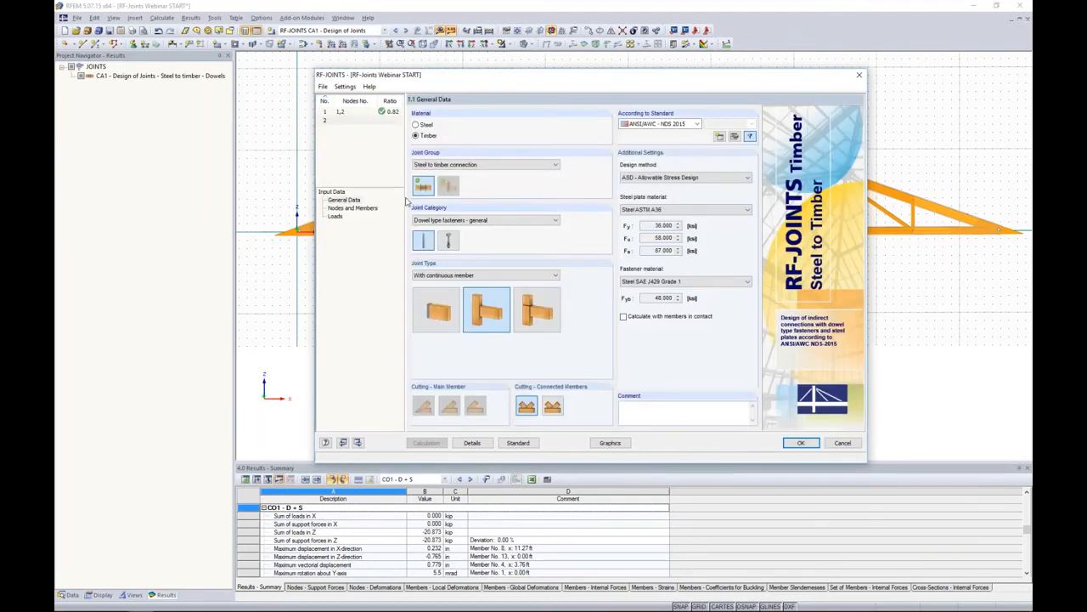
left_click(532, 307)
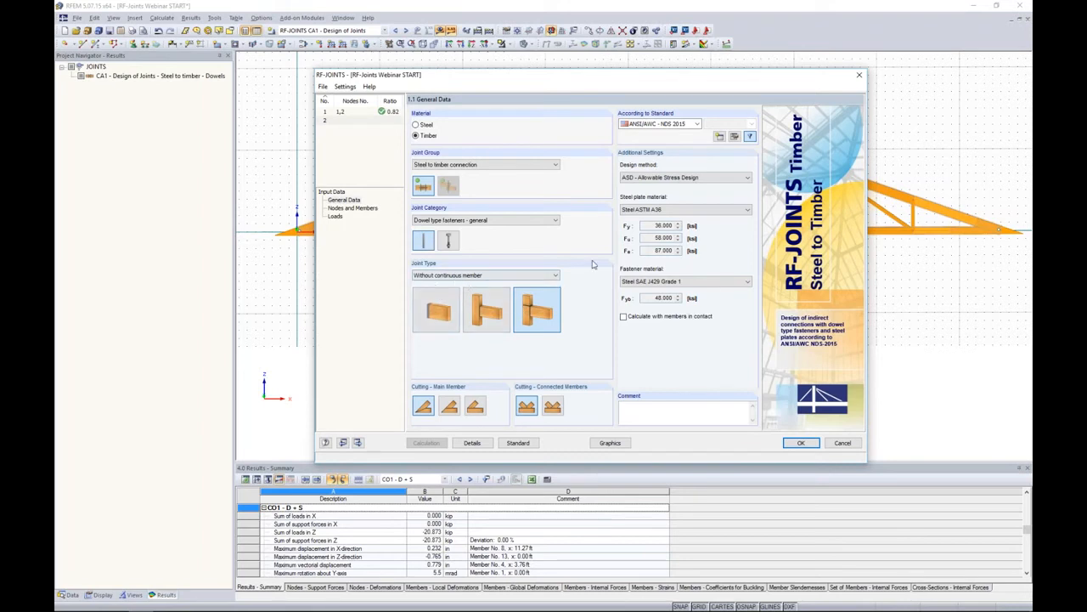
left_click(680, 178)
left_click(662, 195)
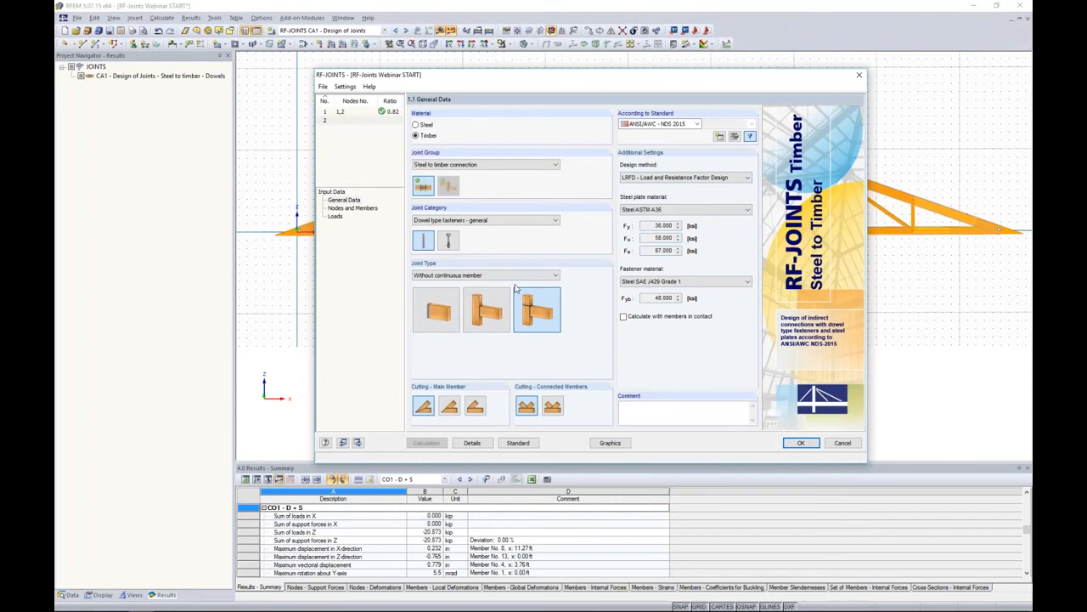
Assign the second joint to ridge node 6 from the model, declining to reset the connection to the default geometry.
left_click(352, 209)
left_click(584, 173)
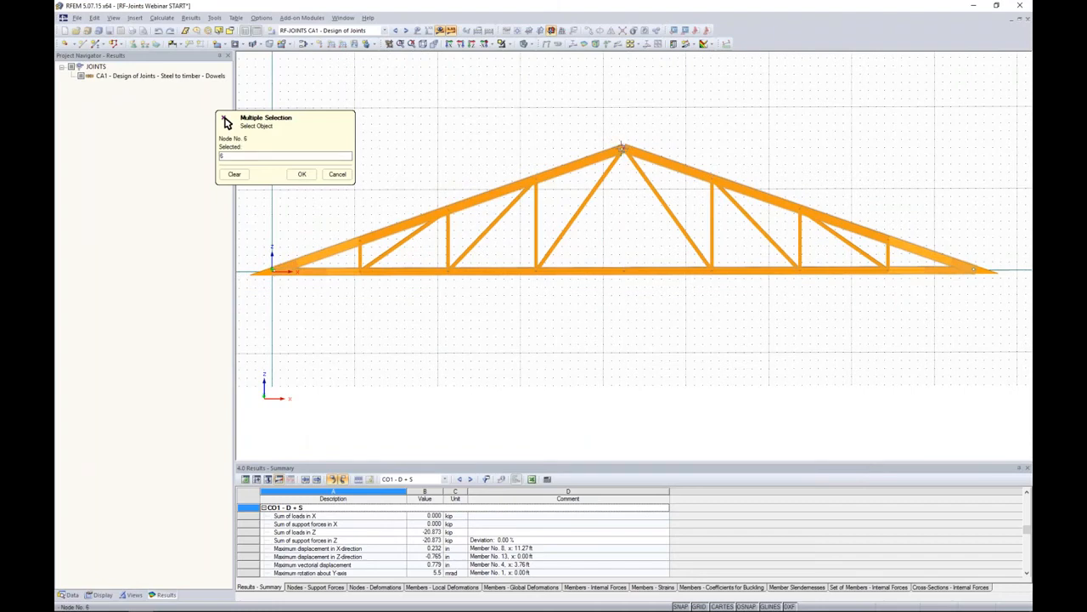
left_click(302, 174)
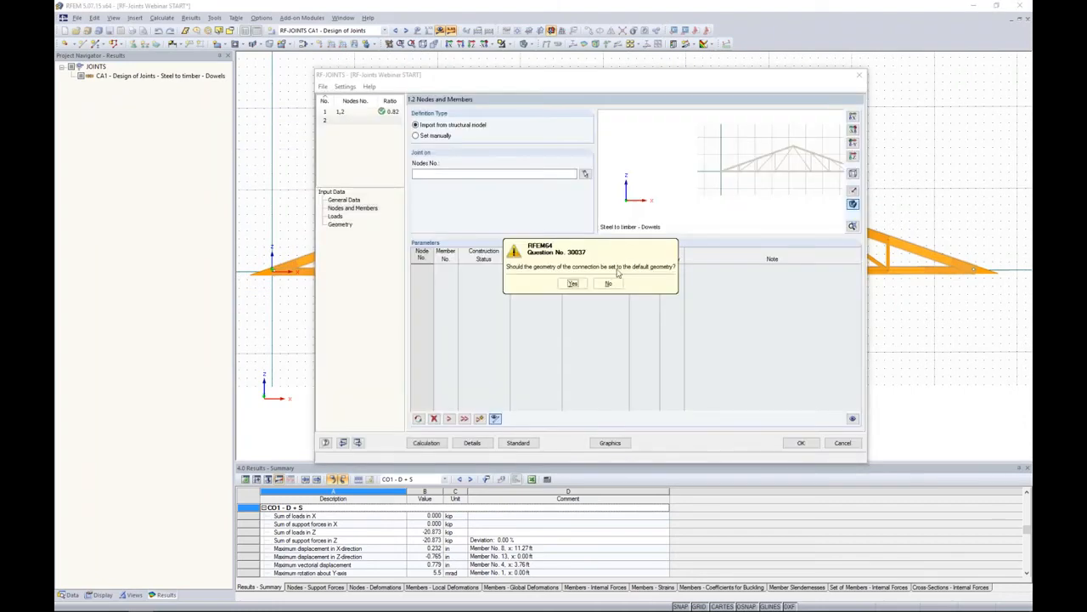
left_click(605, 283)
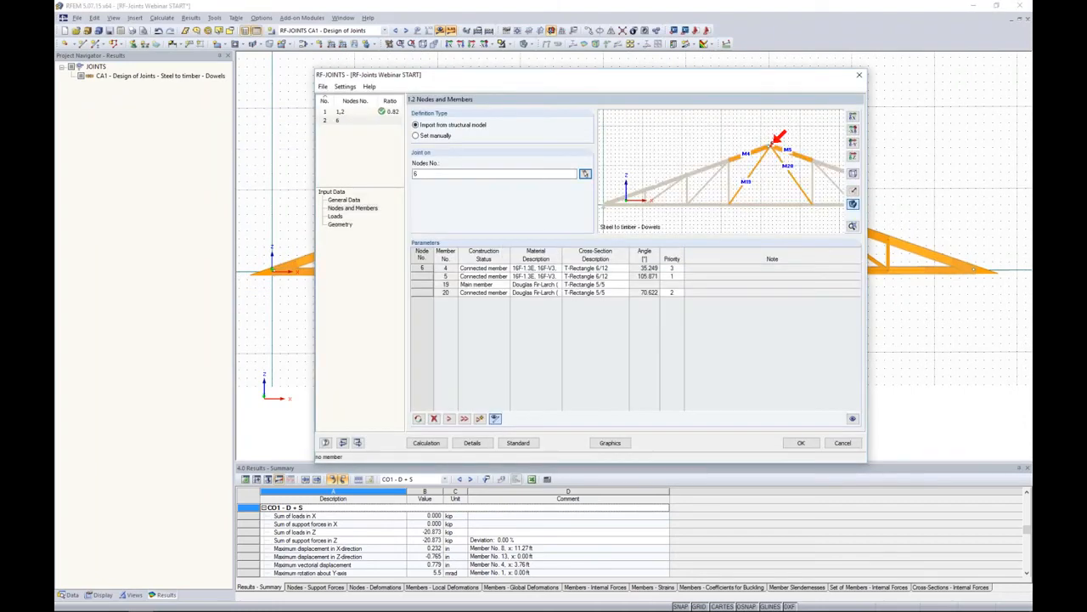
middle_click_drag(768, 153, 708, 170)
scroll(708, 170, "up", 5)
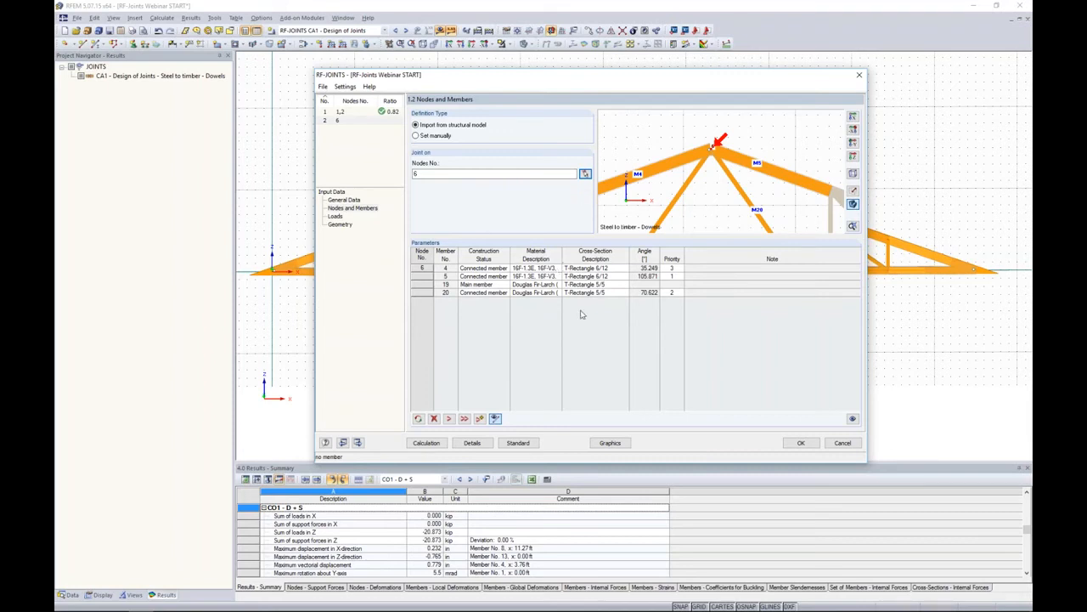
Inspect the ridge joint's geometry with member 19 as the main member, focusing on the cuts and dowel groups.
left_click(340, 224)
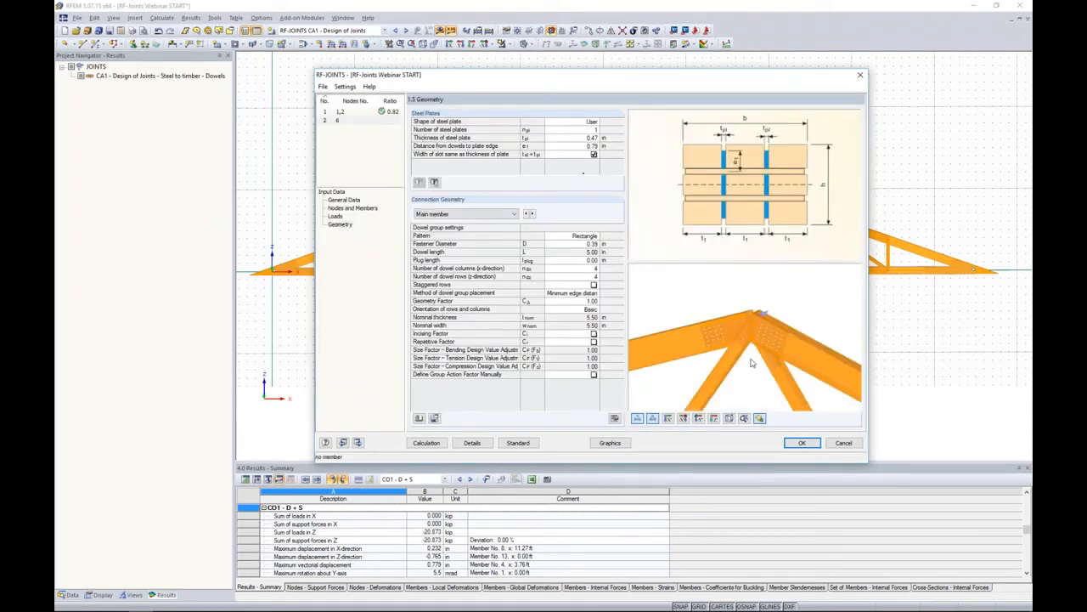
middle_click_drag(799, 346, 751, 341, "ctrl")
scroll(751, 340, "up", 3)
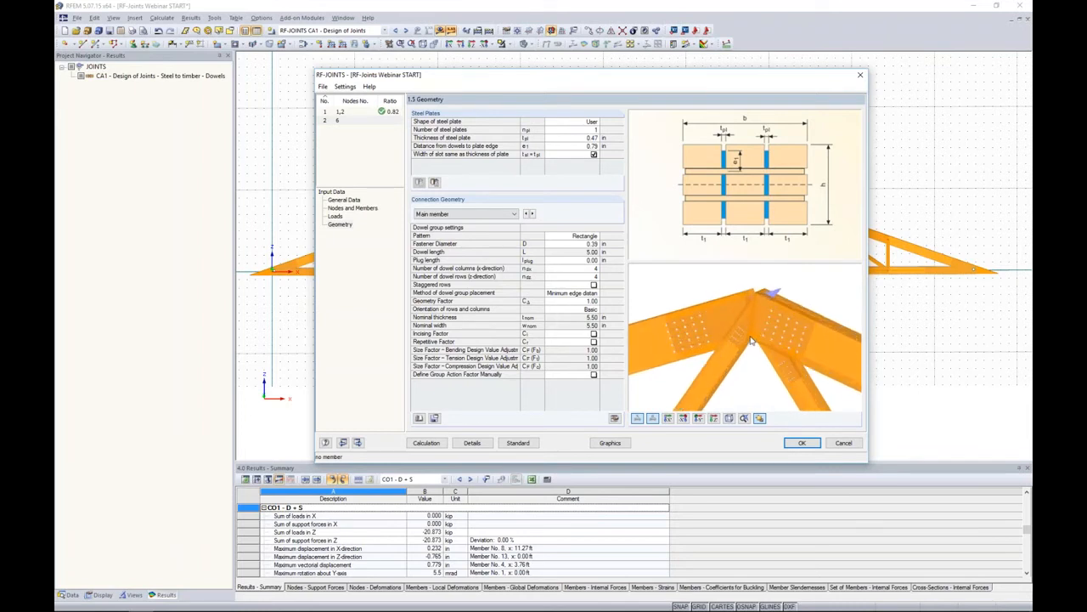
scroll(751, 339, "up", 2)
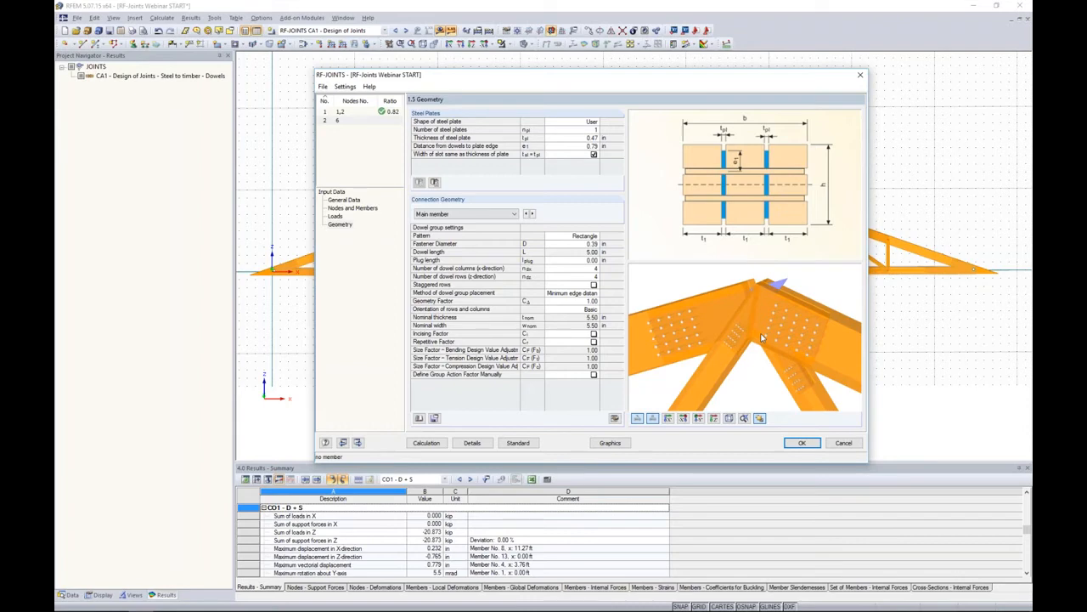
Make member 4 the main member and member 19 a connected member, accepting the reset to default connection geometry.
left_click(346, 209)
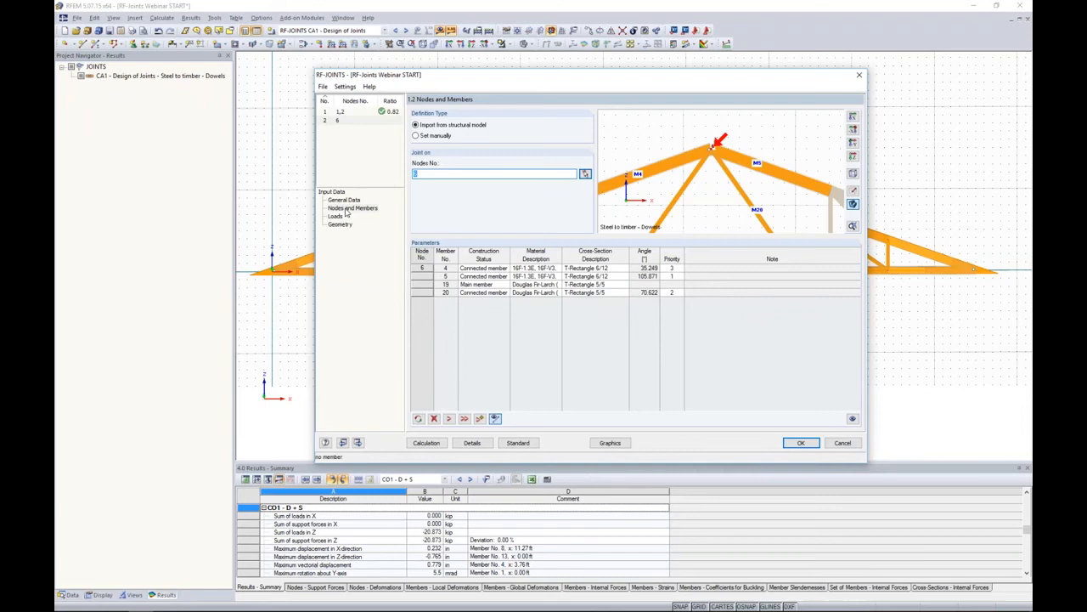
left_click(486, 286)
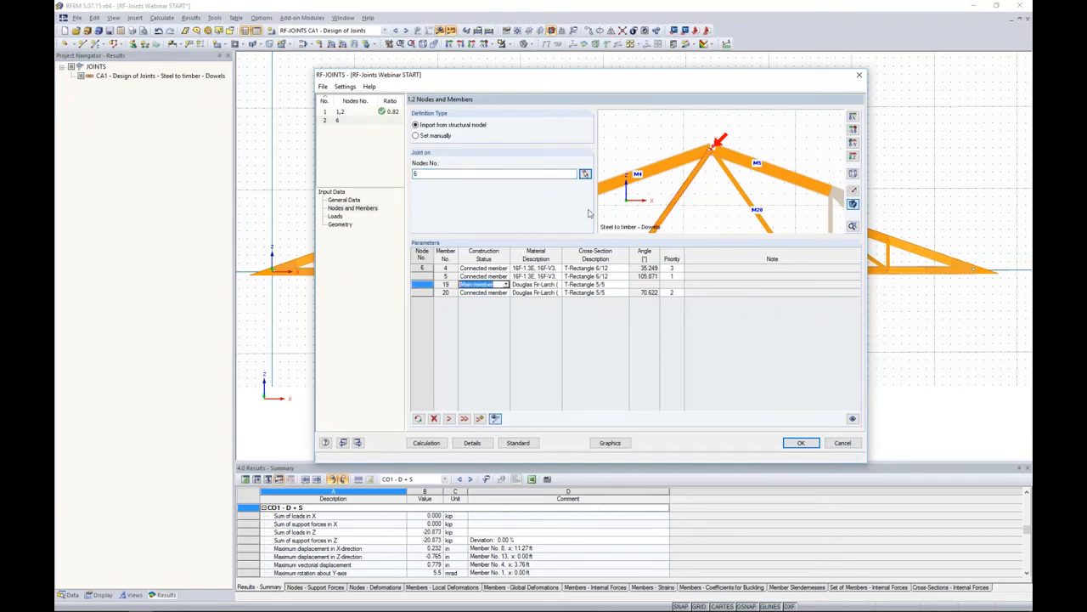
left_click(504, 268)
left_click(506, 268)
left_click(502, 285)
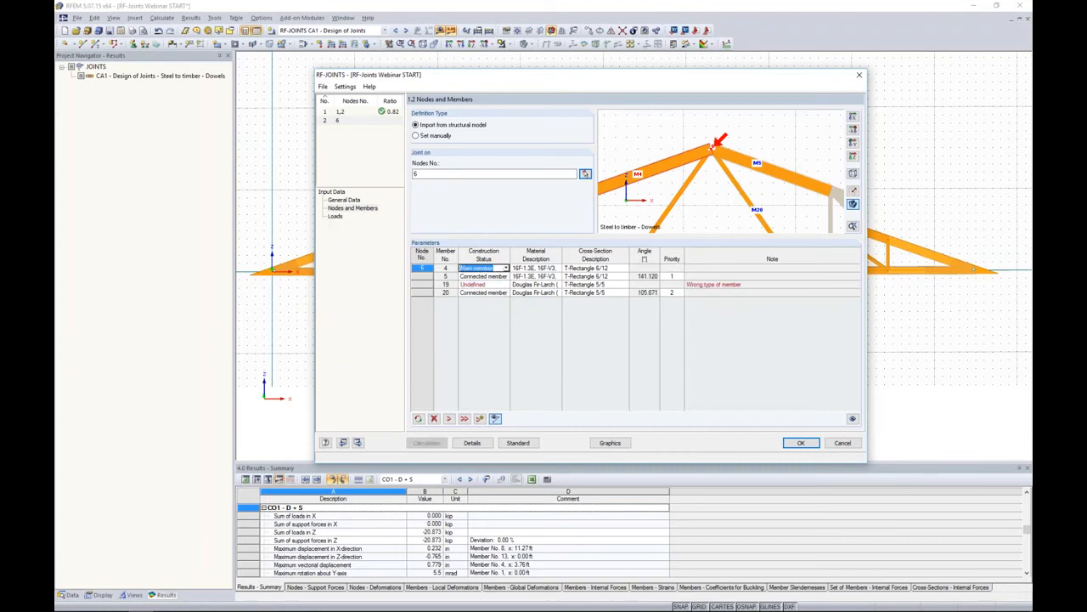
left_click(504, 285)
left_click(508, 285)
left_click(503, 298)
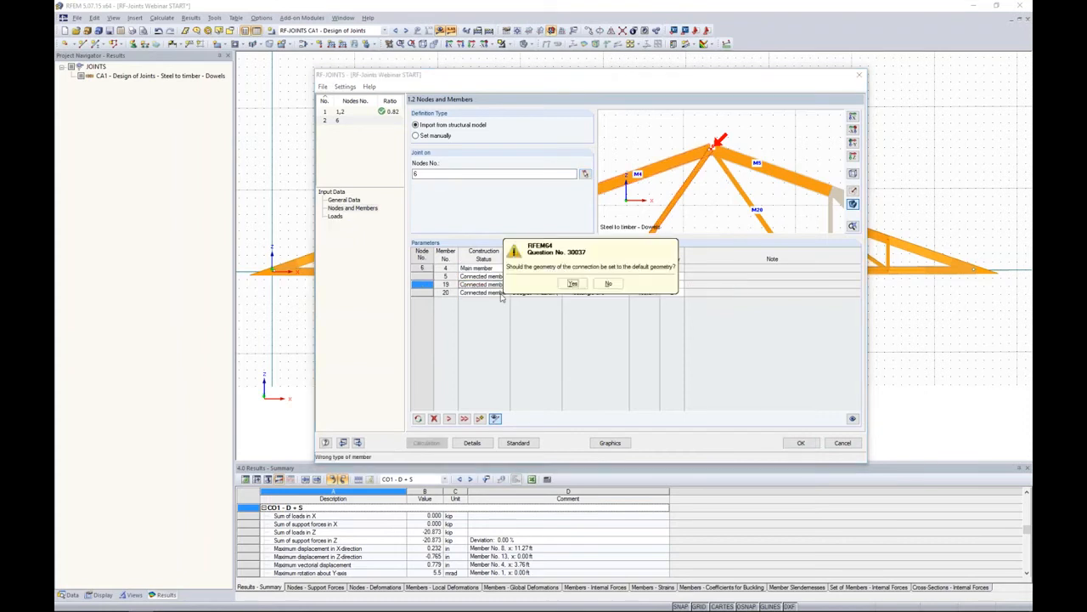
left_click(573, 283)
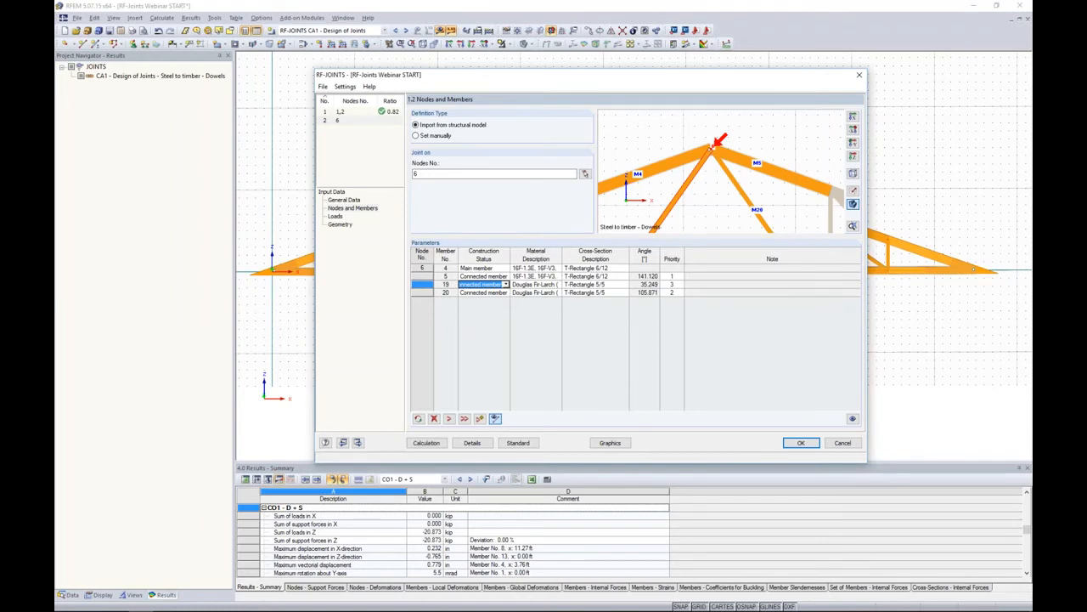
Inspect the ridge joint's geometry with member 4 as the main member.
left_click(349, 225)
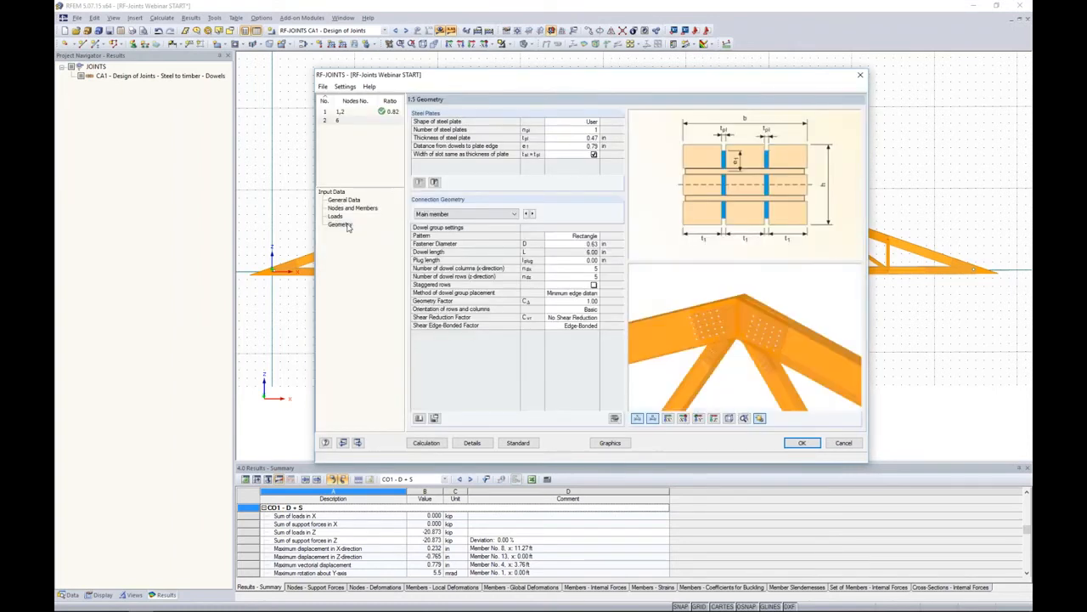
middle_click_drag(772, 365, 854, 324, "ctrl")
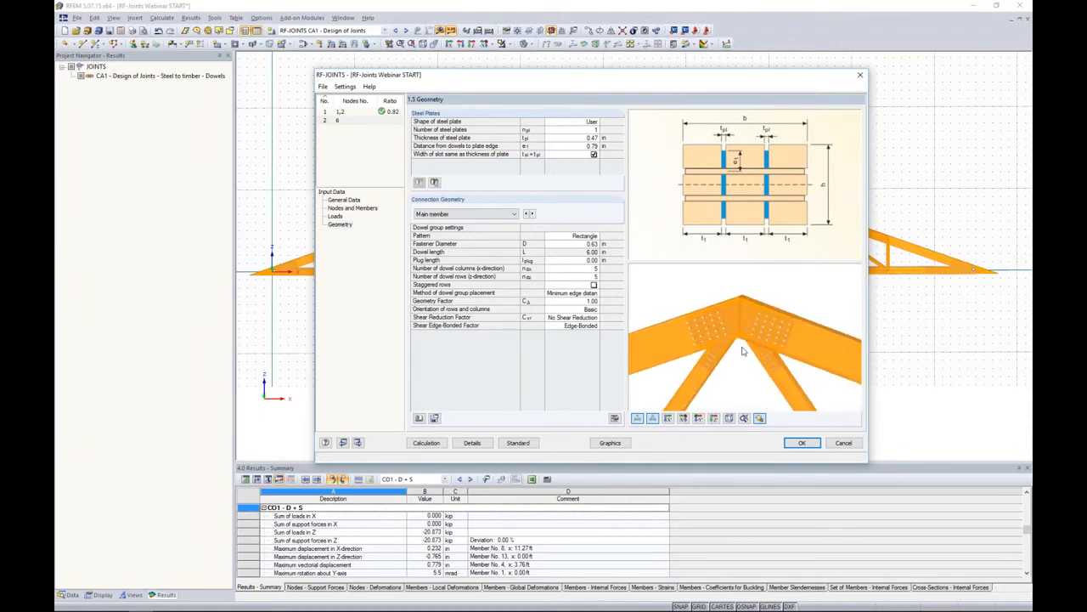
scroll(748, 347, "up", 3)
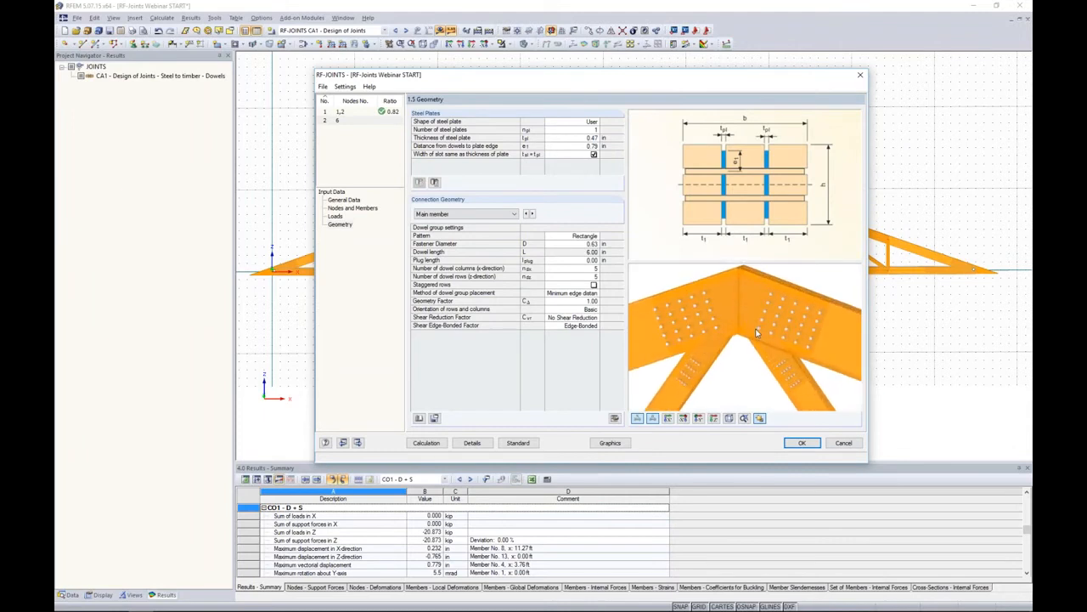
Set the priority of connected member 5 to 3 without resetting the geometry, check the resulting member cuts, and return to the member settings.
left_click(357, 208)
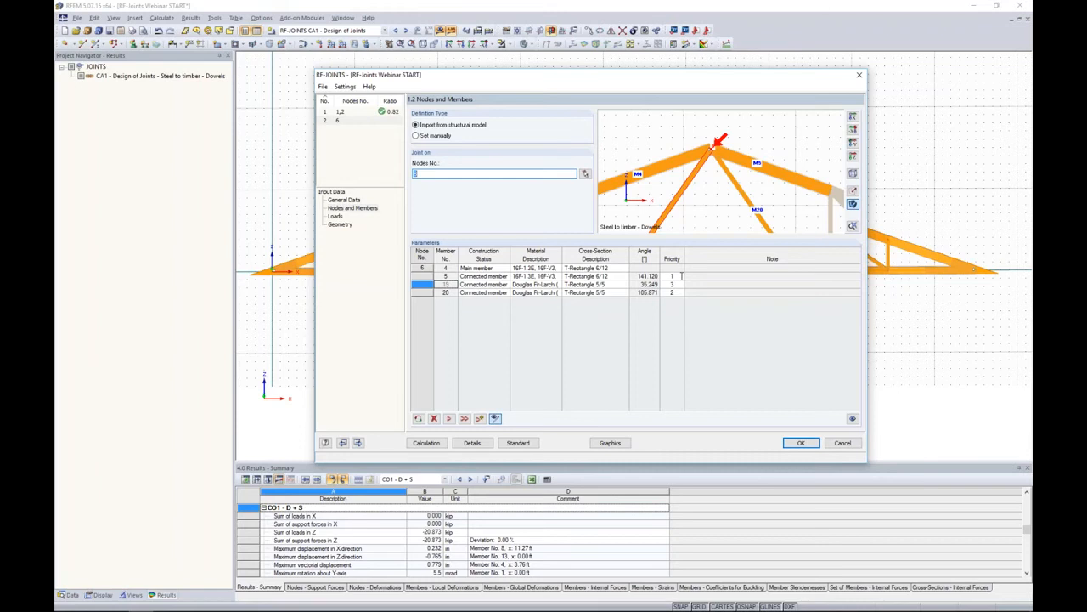
left_click(677, 275)
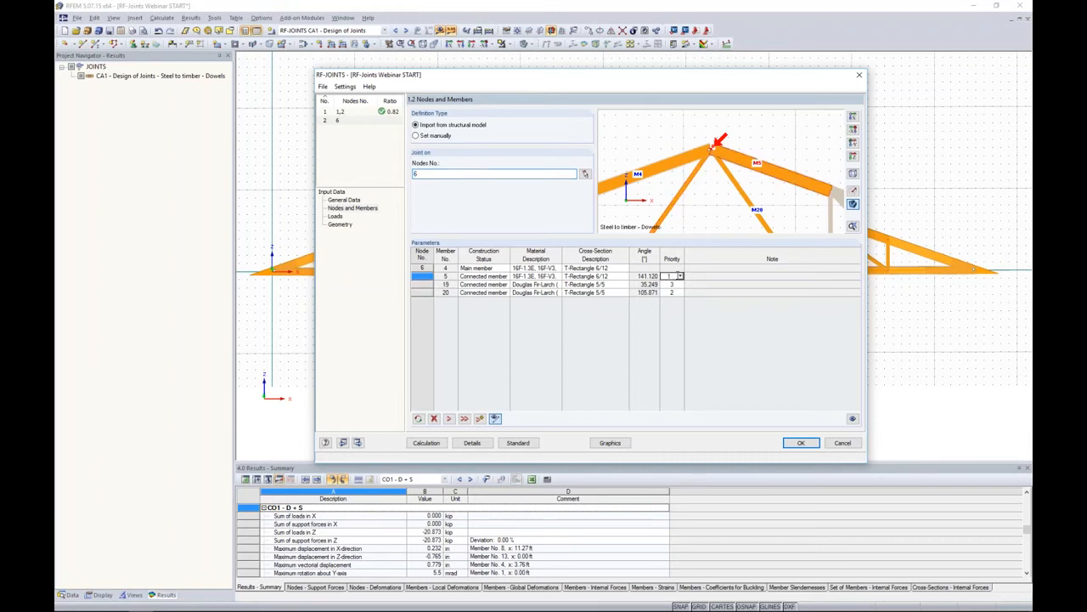
left_click(679, 276)
left_click(670, 301)
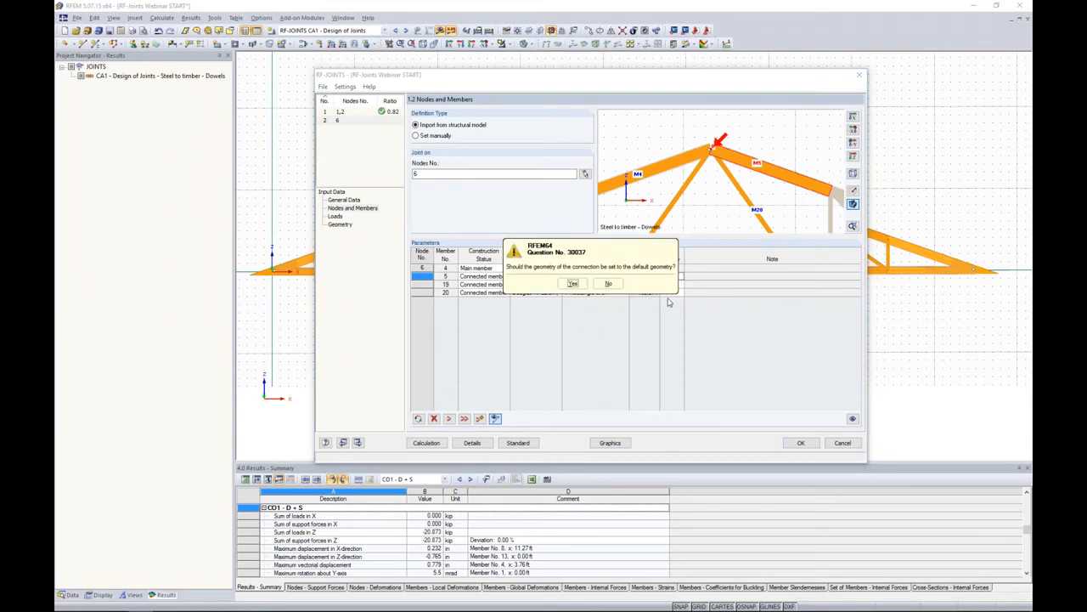
left_click(608, 283)
left_click(339, 224)
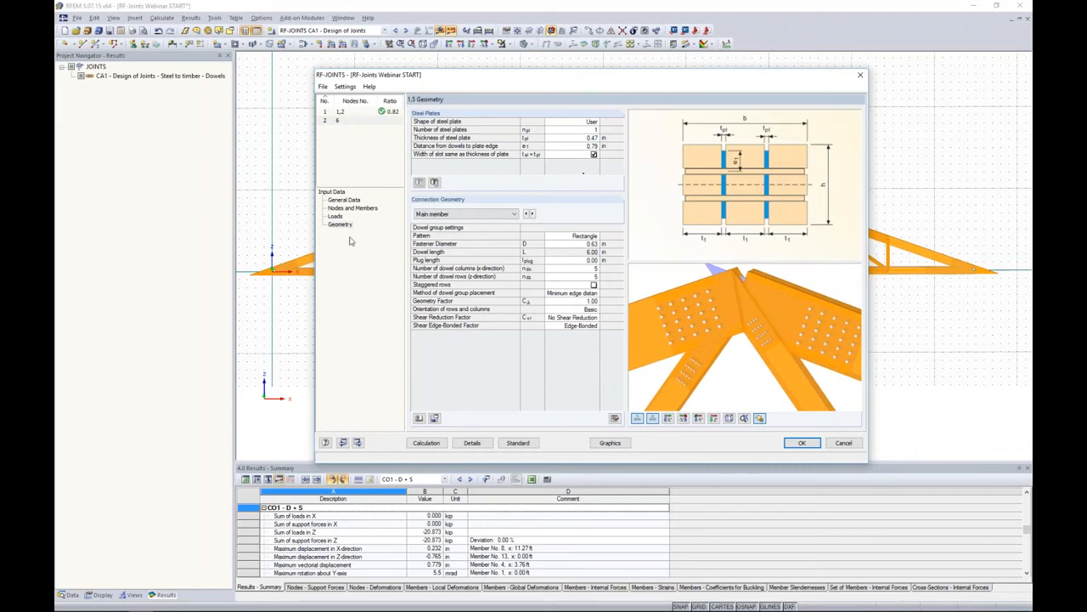
left_click(356, 209)
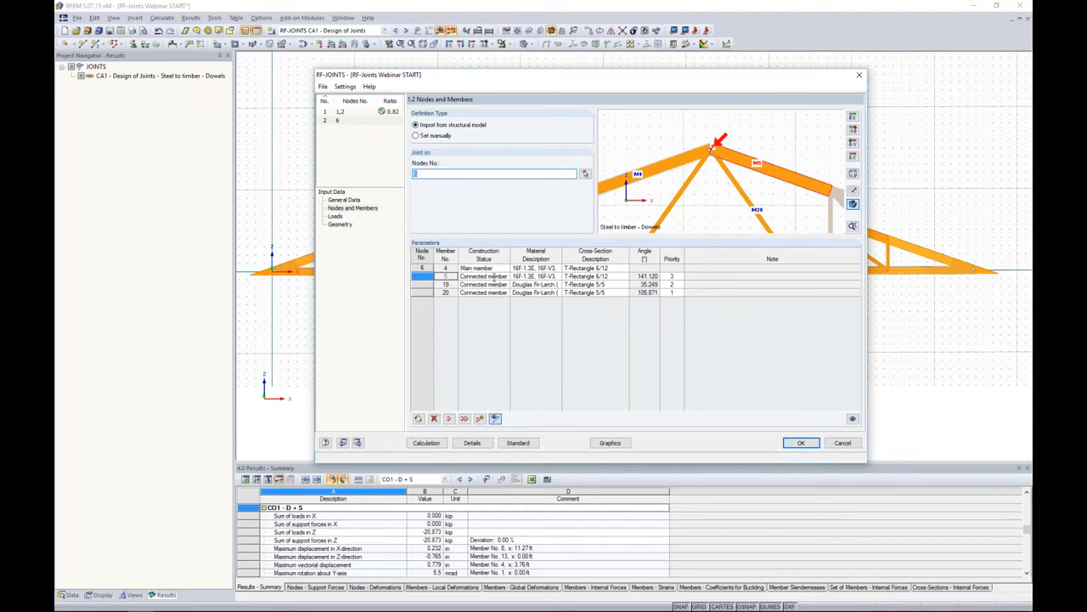
Set the priority of connected member 5 to 1 and accept the reset to default connection geometry.
left_click(351, 202)
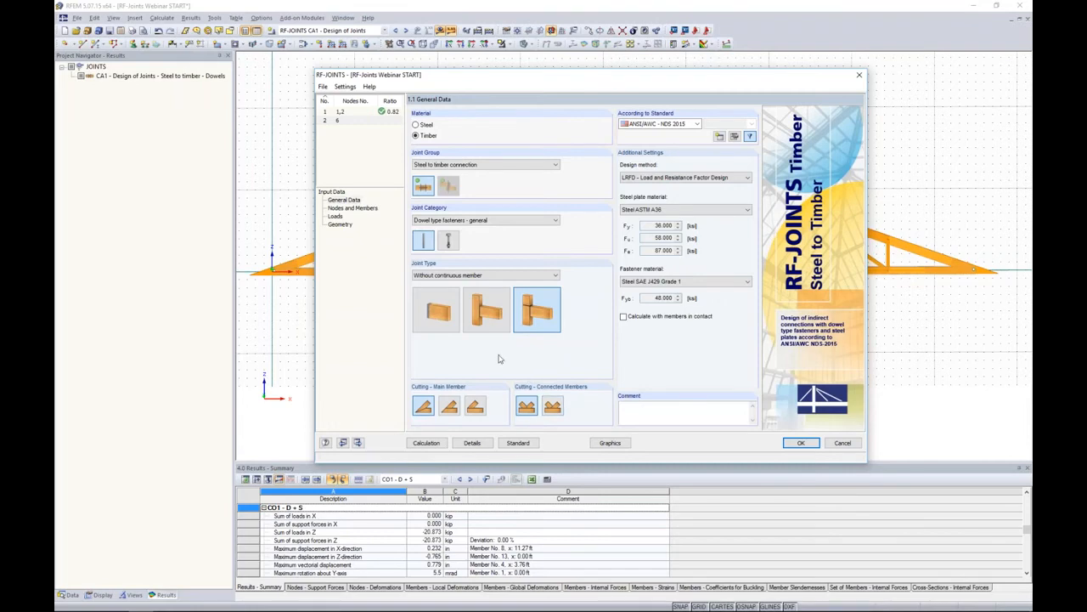
left_click(353, 208)
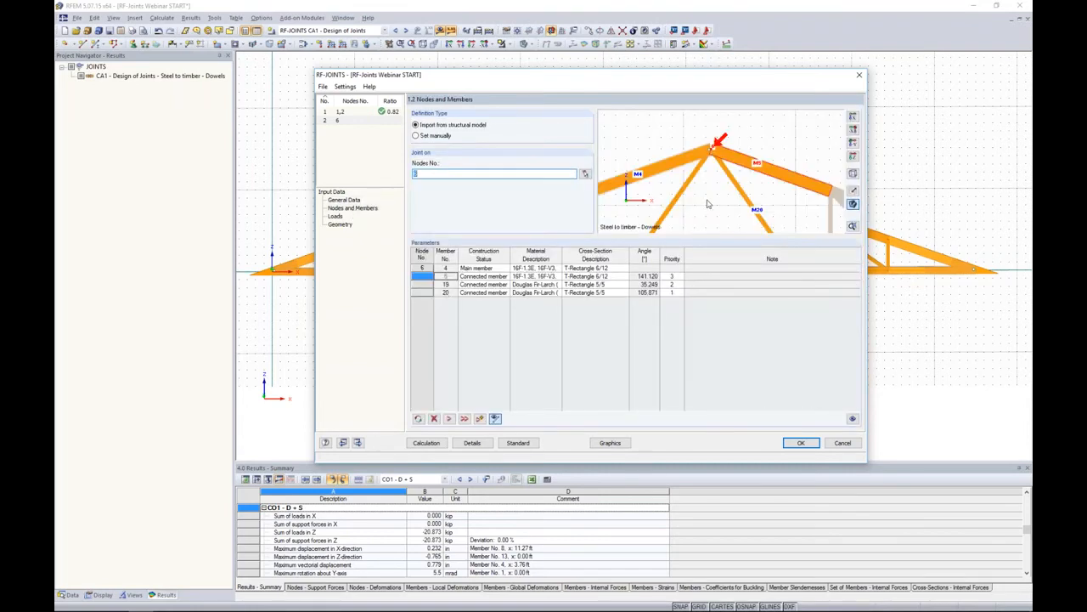
left_click(677, 276)
left_click(682, 277)
left_click(683, 286)
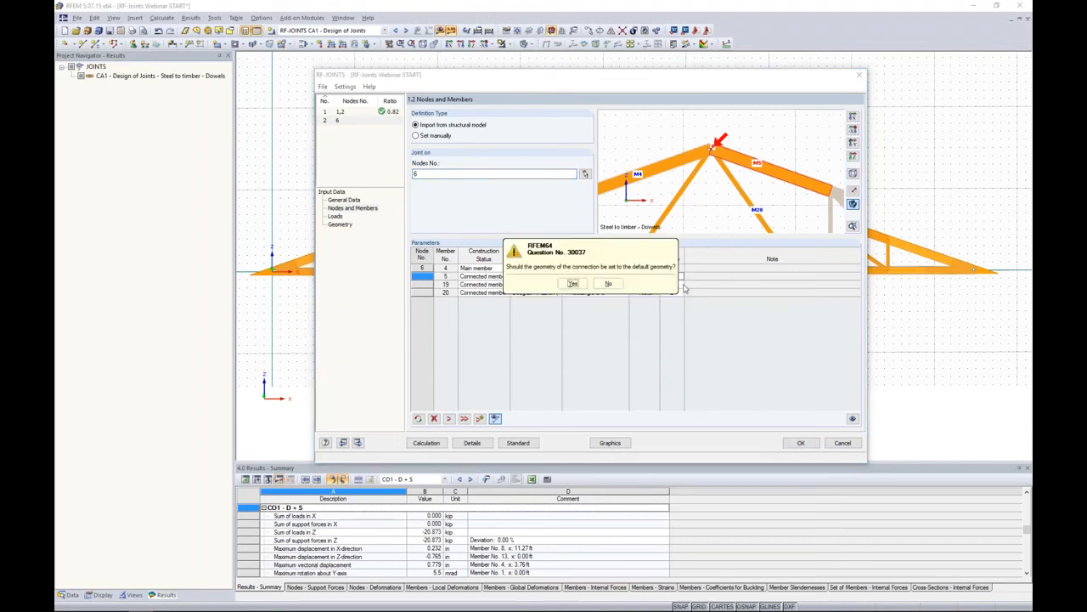
left_click(574, 283)
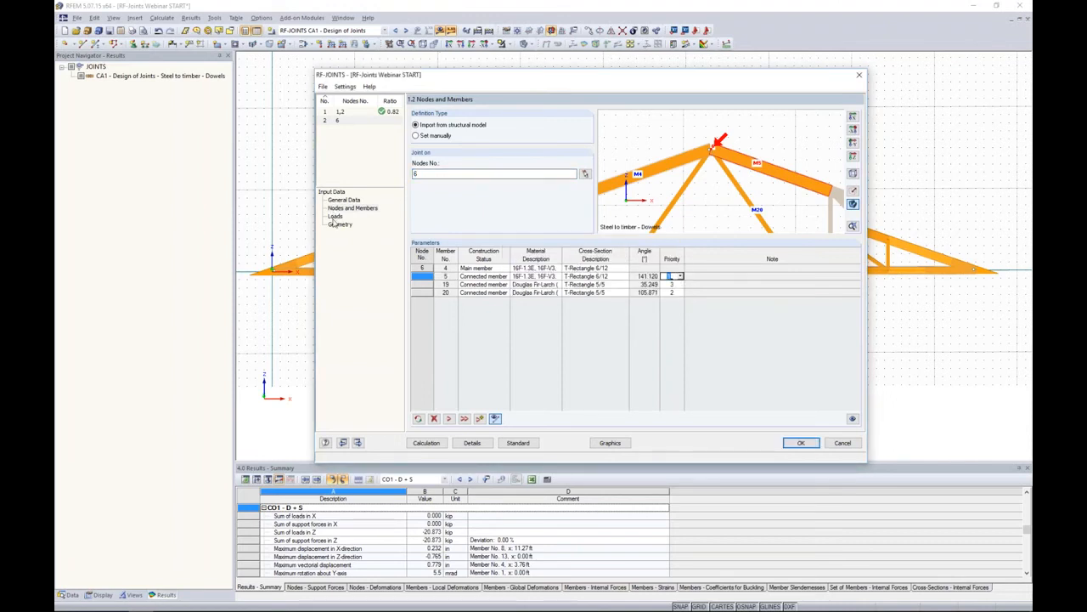
Select load combination CO2 (1.4D + 1.6S) for the ridge joint's design, check its load duration settings, and go to the geometry settings.
left_click(335, 216)
double_click(468, 146)
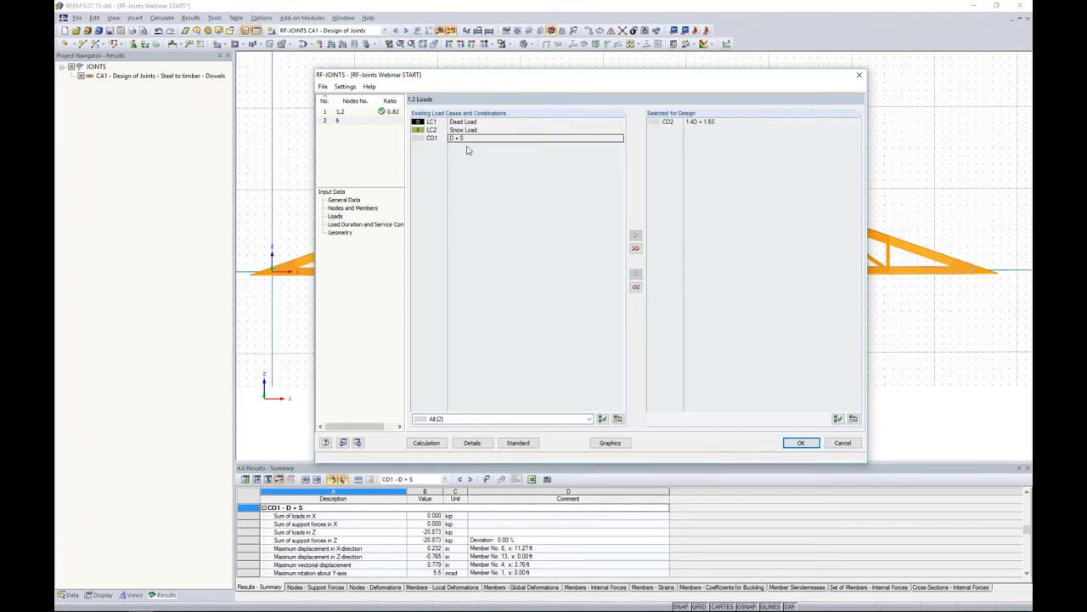
left_click(352, 226)
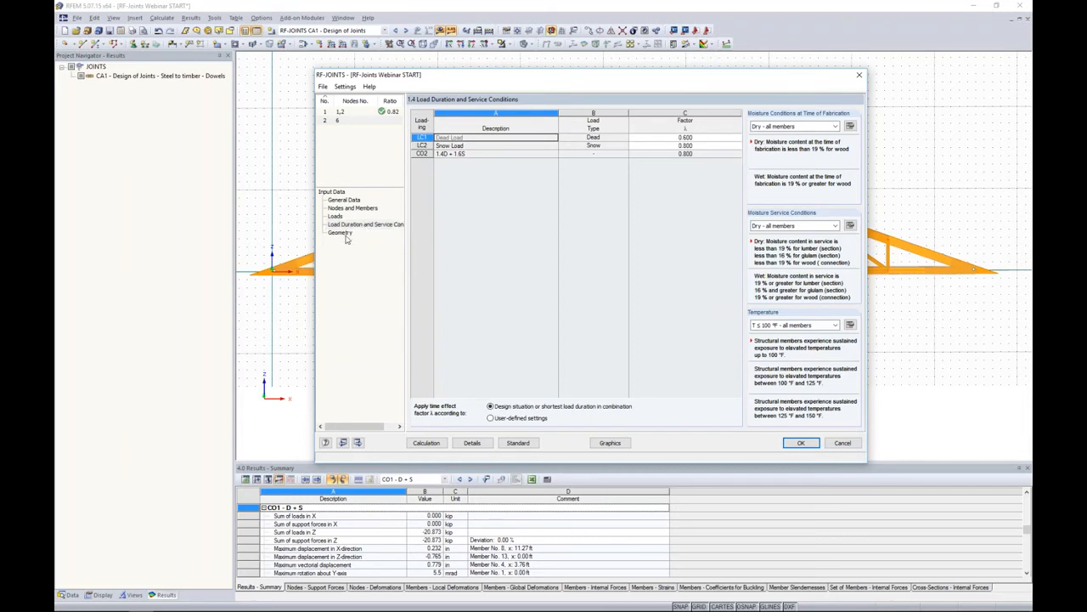
left_click(340, 233)
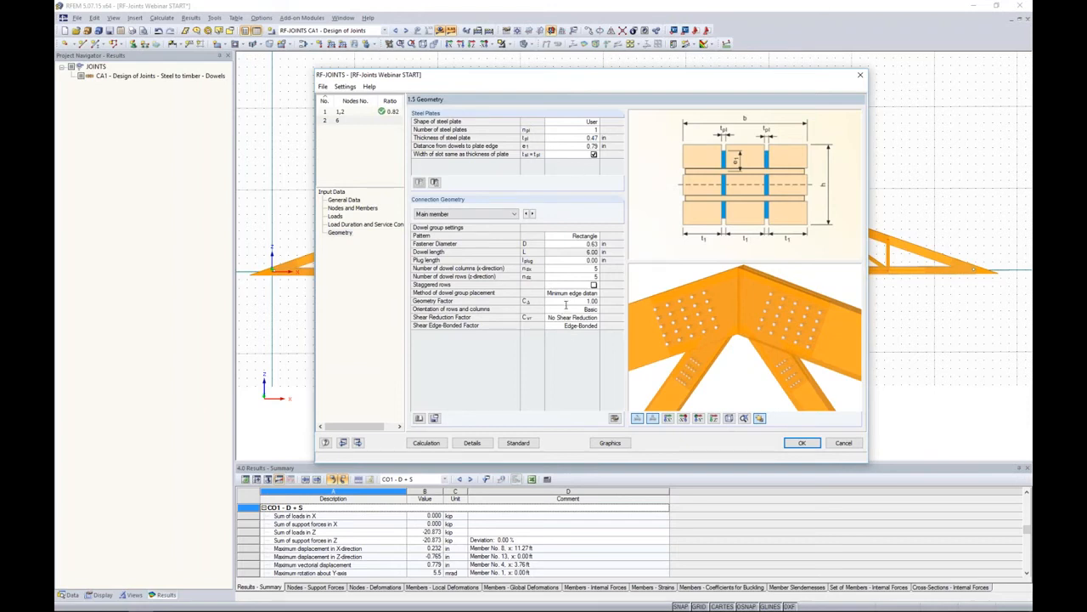
Define 2 steel plates, 0.50 in thick, with 1.20 in from dowels to plate edge and 2.00 in between plates.
left_click(584, 130)
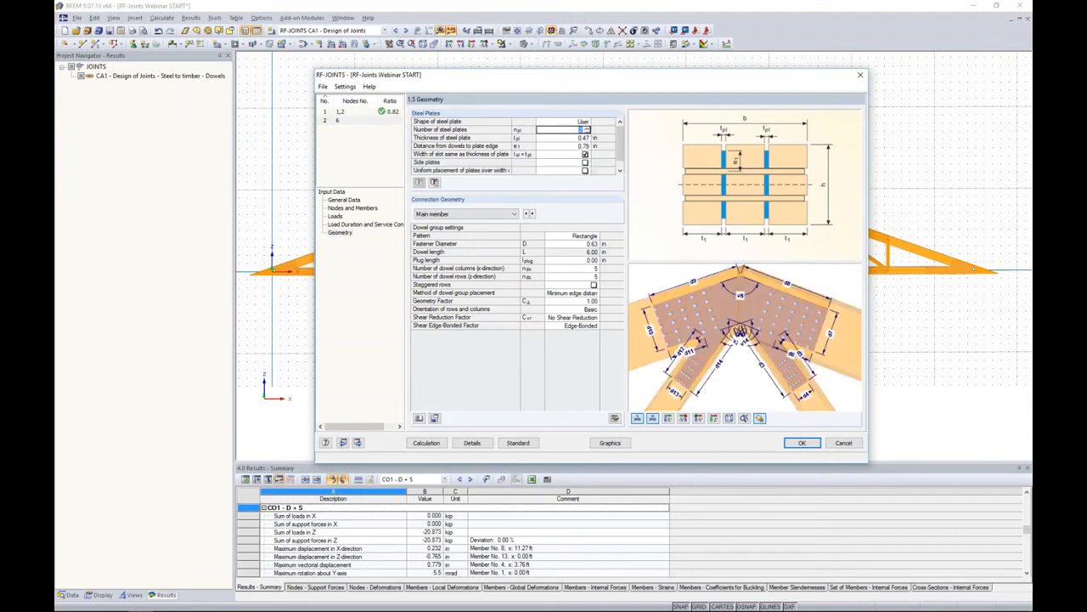
left_click(587, 132)
left_click(570, 138)
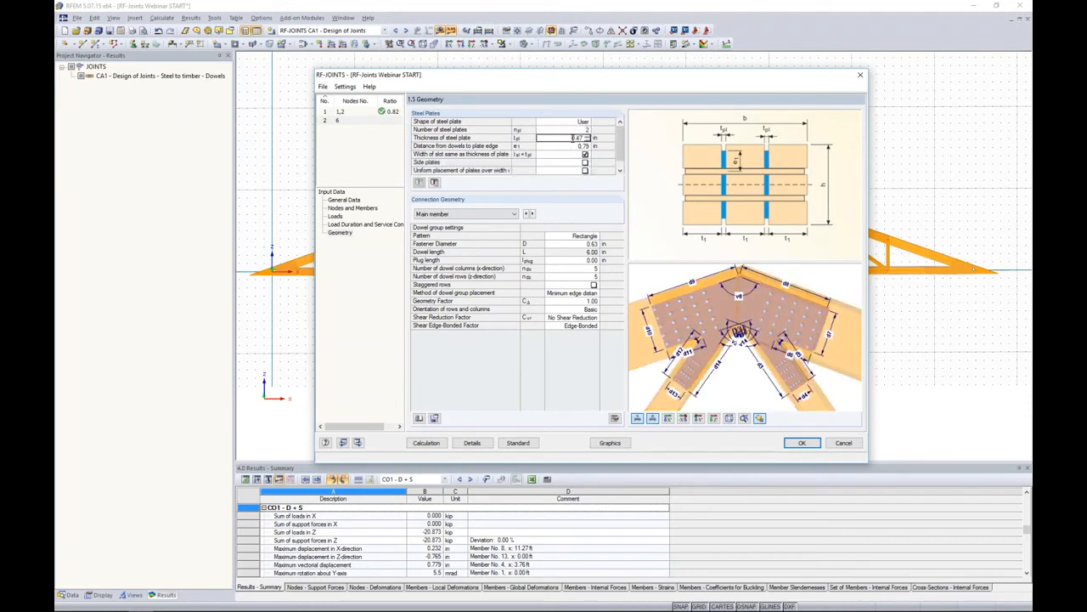
type("0.50")
key("Return")
type("1.2")
key("Return")
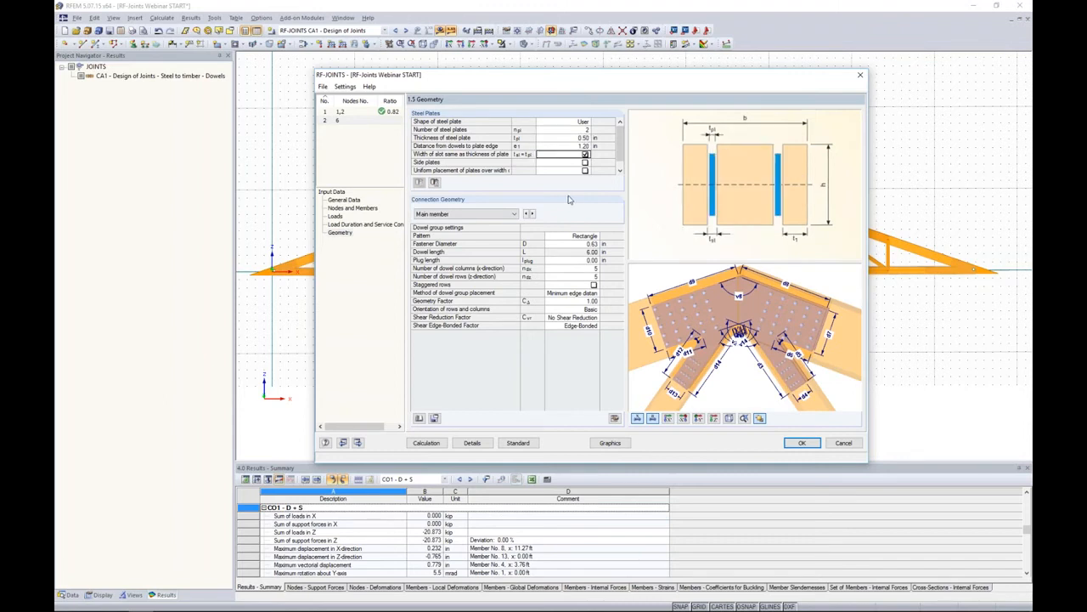
left_click(621, 169)
left_click(578, 170)
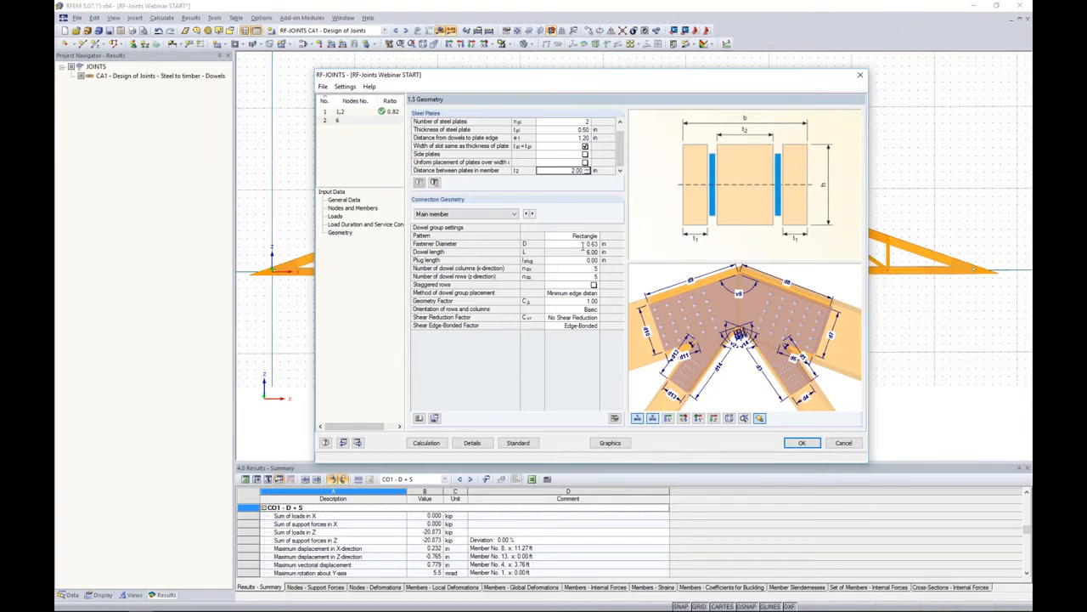
Set the main member's dowel group to a 0.50 in fastener diameter, 8 columns and 3 rows.
left_click(514, 215)
left_click(503, 227)
left_click(567, 244)
type("0.5")
key("Return")
left_click(566, 268)
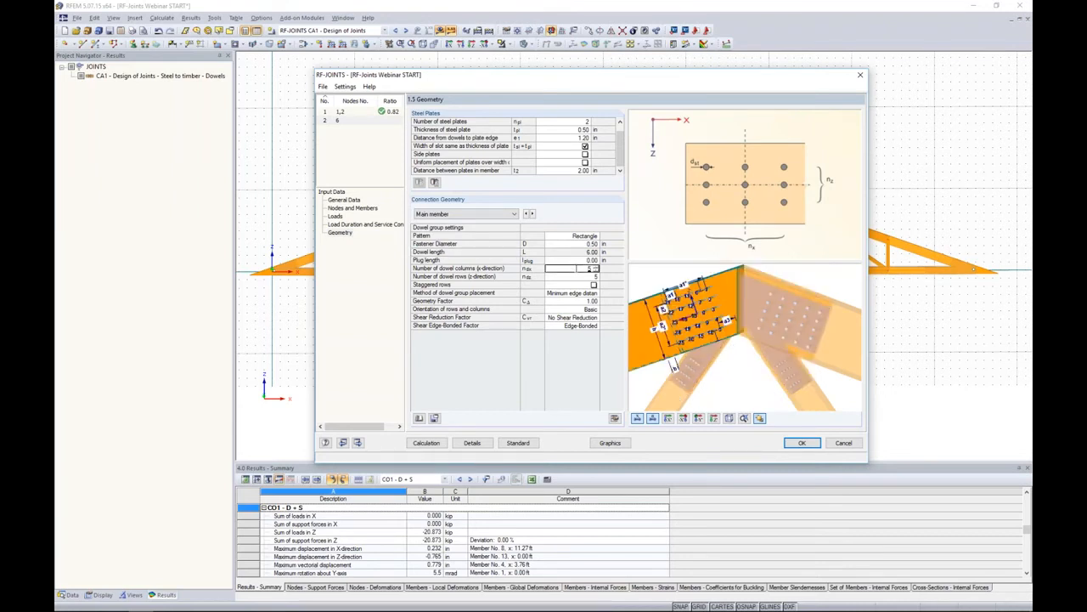
type("8")
key("Return")
type("2")
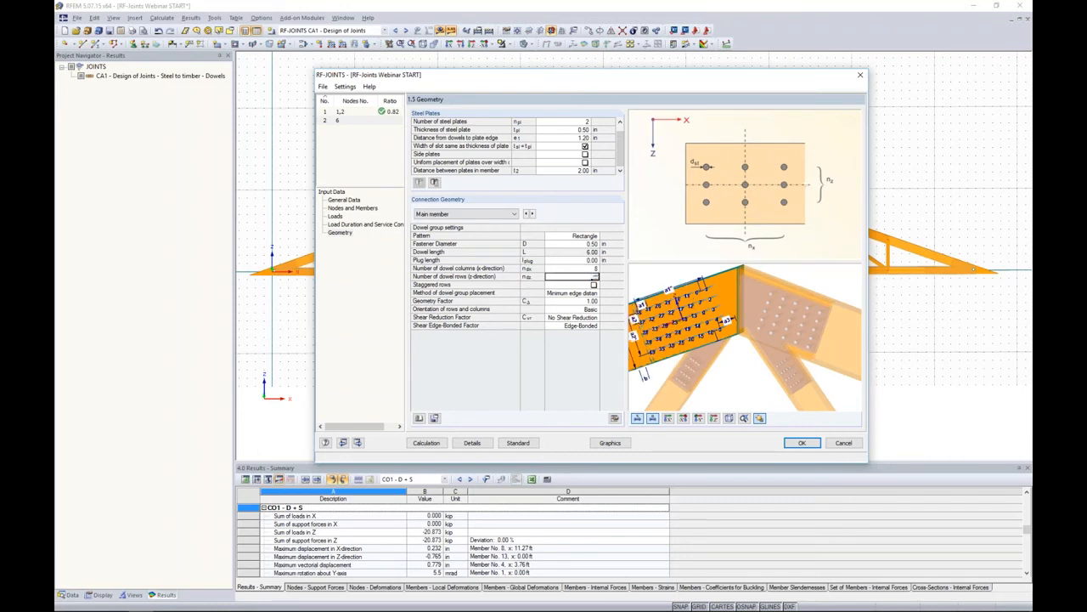
key("Return")
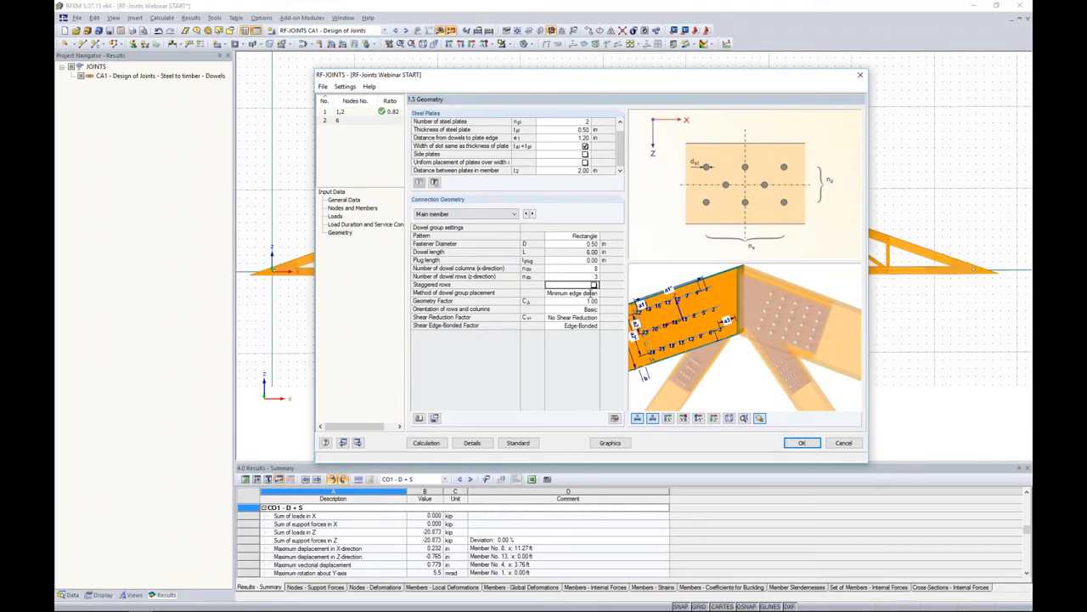
Stagger the main member's dowel rows and check the resulting layout in a straight-on view of the joint.
left_click(594, 284)
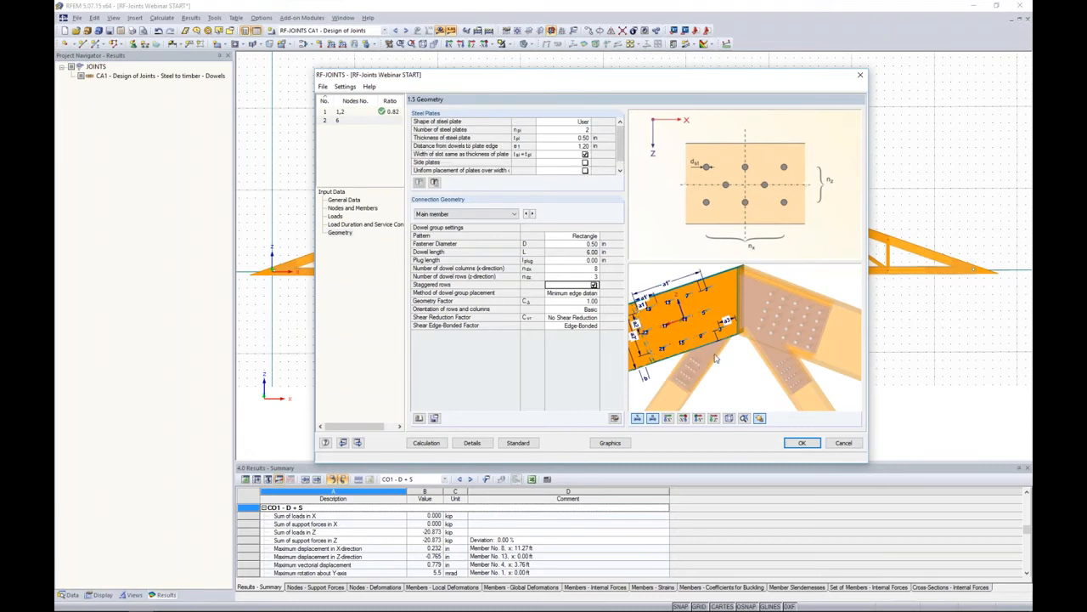
left_click(698, 419)
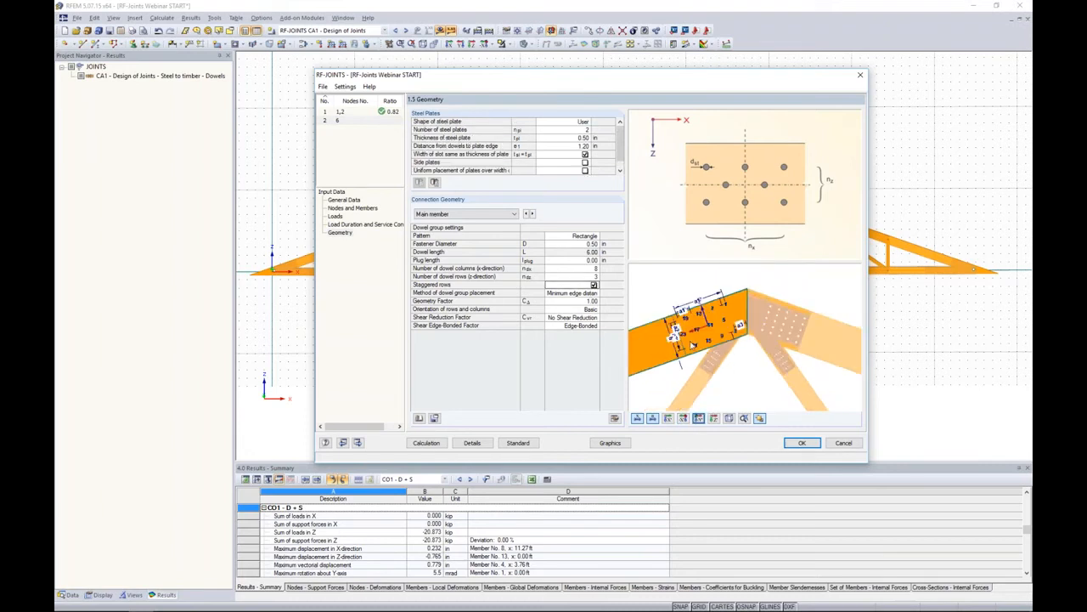
middle_click_drag(732, 324, 755, 340)
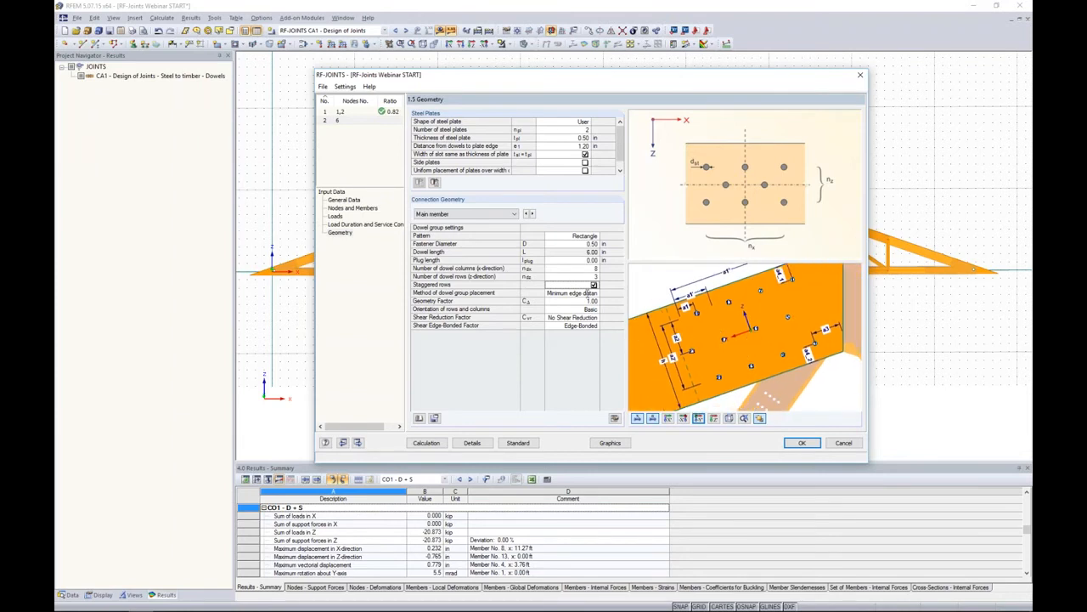
scroll(678, 307, "down", 4)
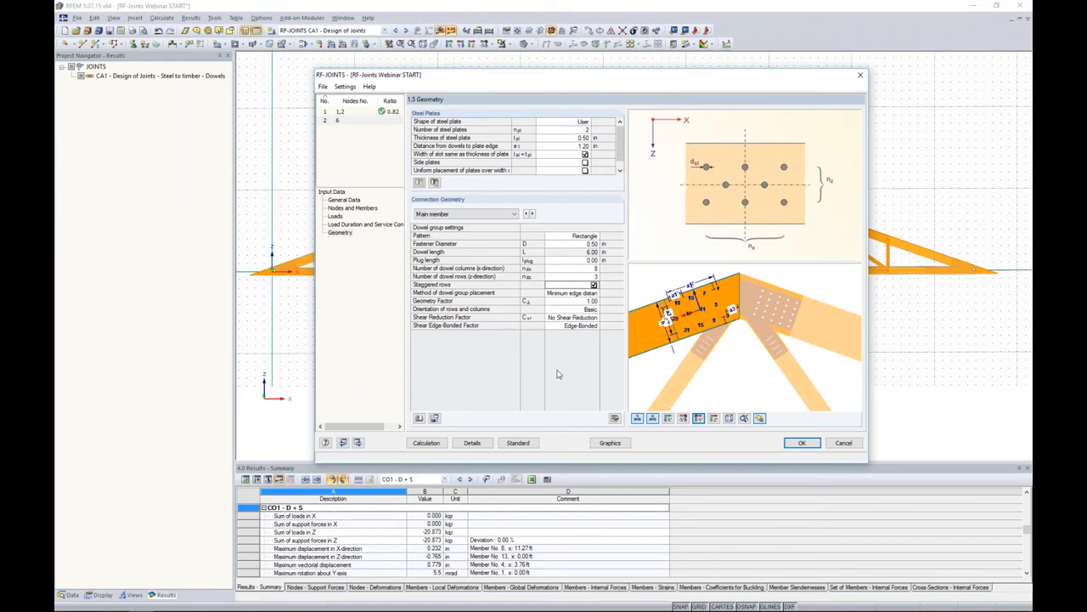
Save the main member's dowel layout as fastener group "Main 1".
left_click(434, 419)
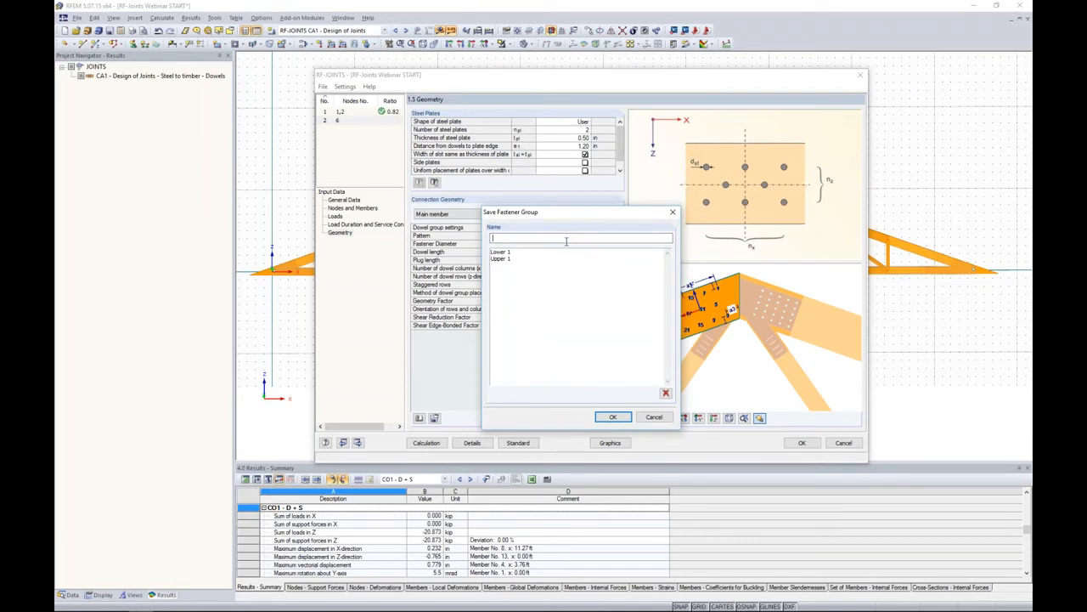
type("Main 1")
key("Return")
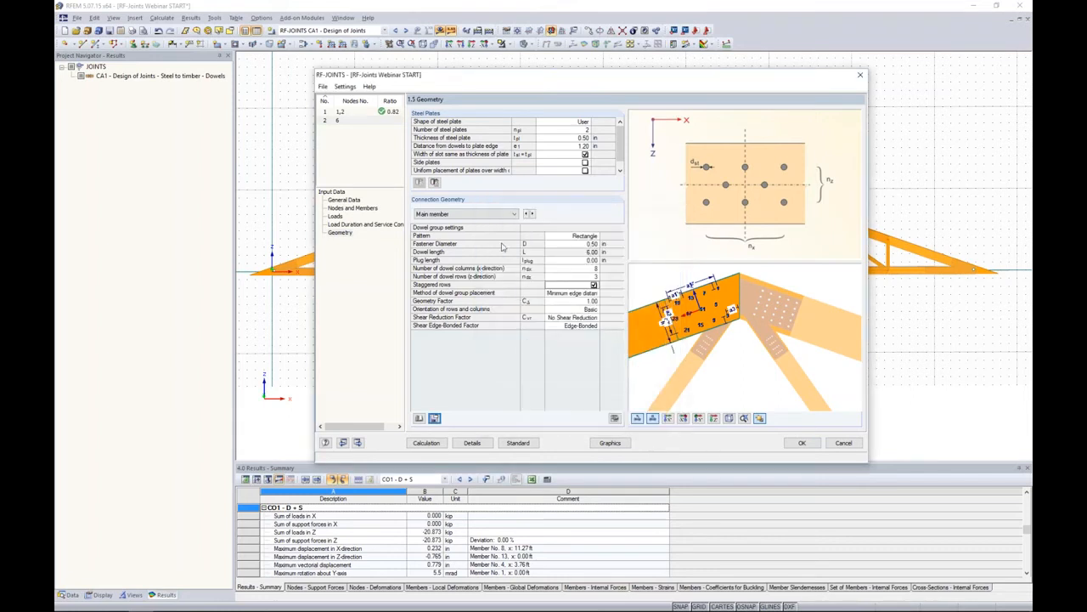
Load the saved fastener group "Main 1" onto connected member 1.
left_click(505, 216)
left_click(497, 230)
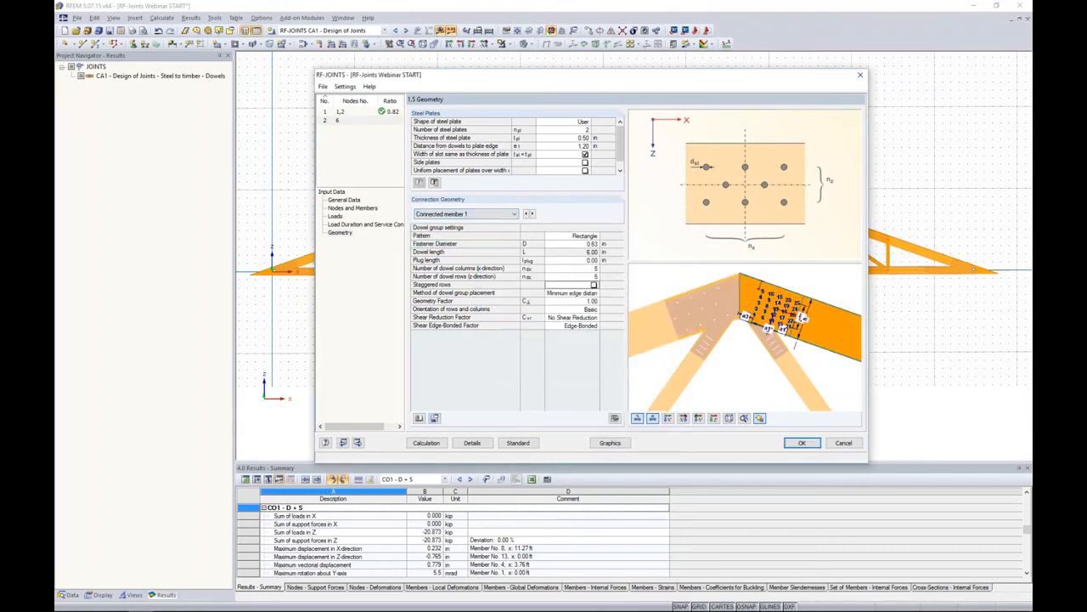
left_click(420, 419)
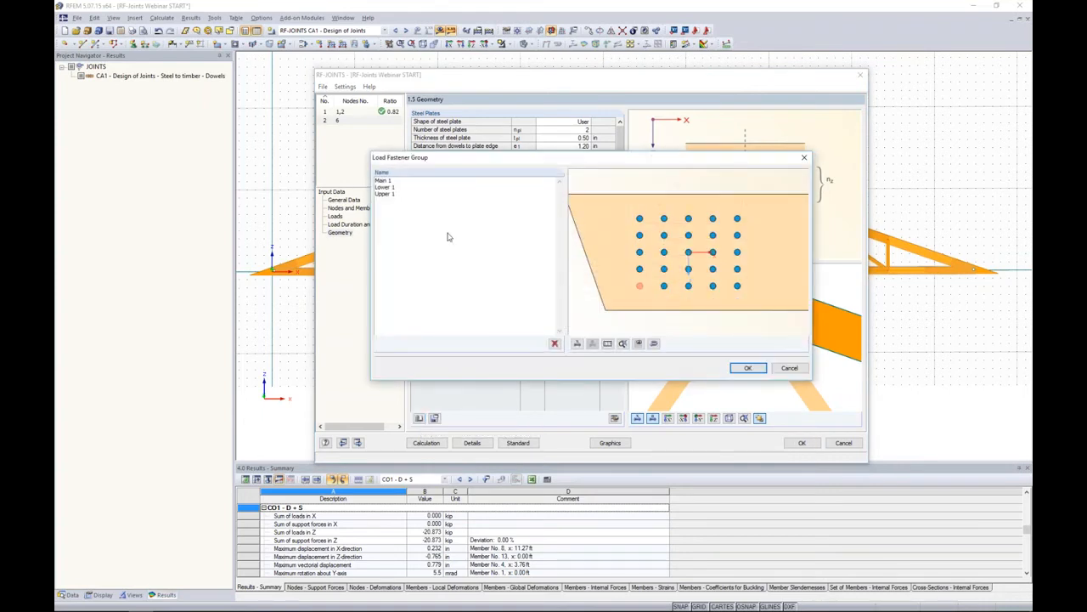
left_click(385, 181)
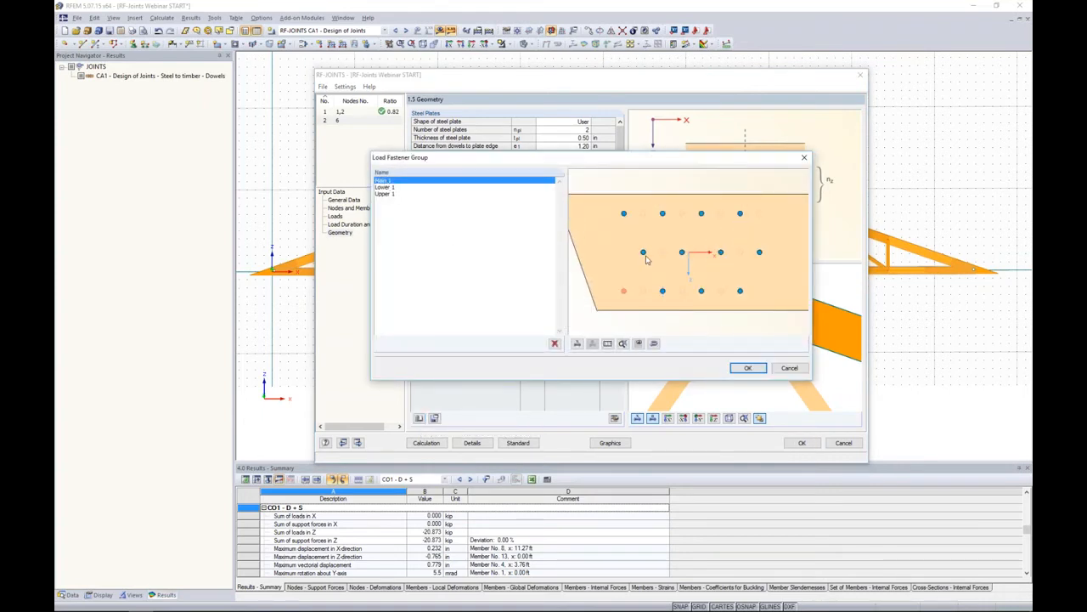
left_click(736, 368)
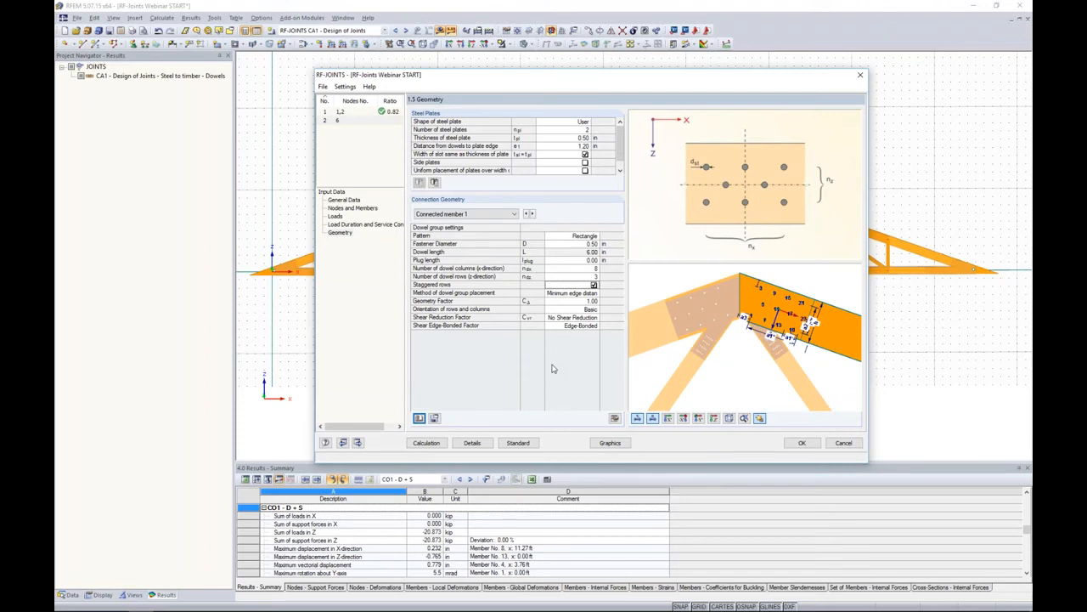
Set the fastener diameter of connected member 2 to 0.50 in.
left_click(513, 214)
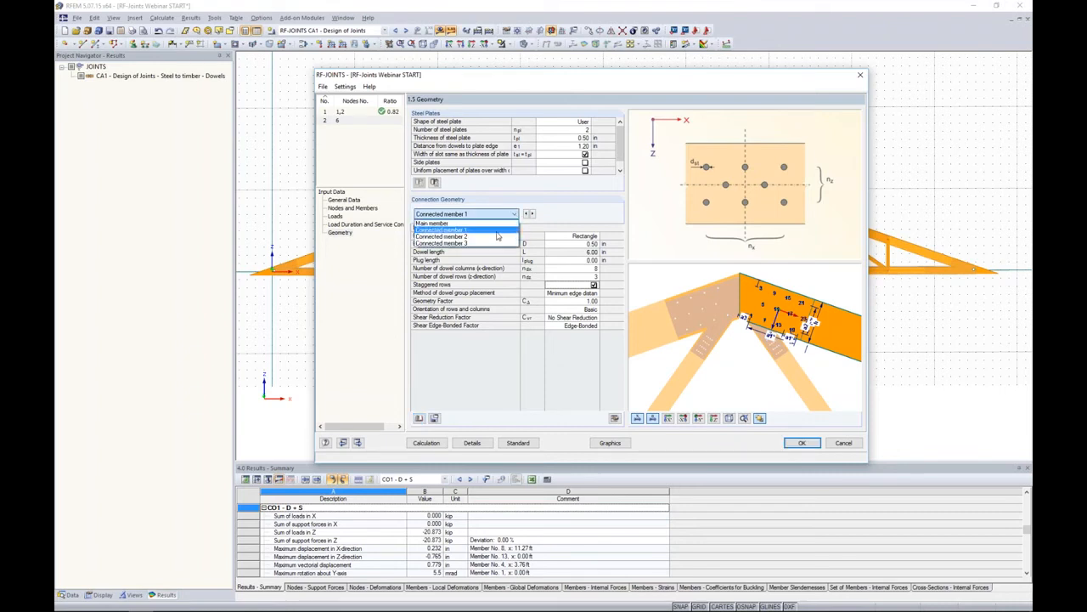
left_click(497, 236)
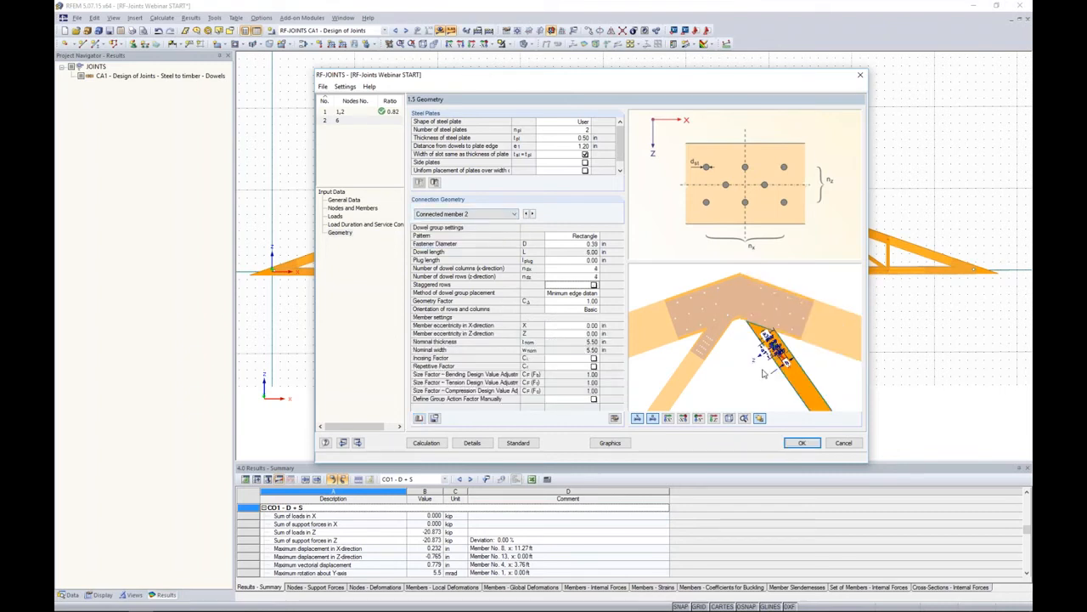
scroll(739, 350, "up", 2)
scroll(718, 333, "up", 3)
scroll(718, 332, "down", 2)
middle_click_drag(718, 333, 723, 380)
left_click(587, 244)
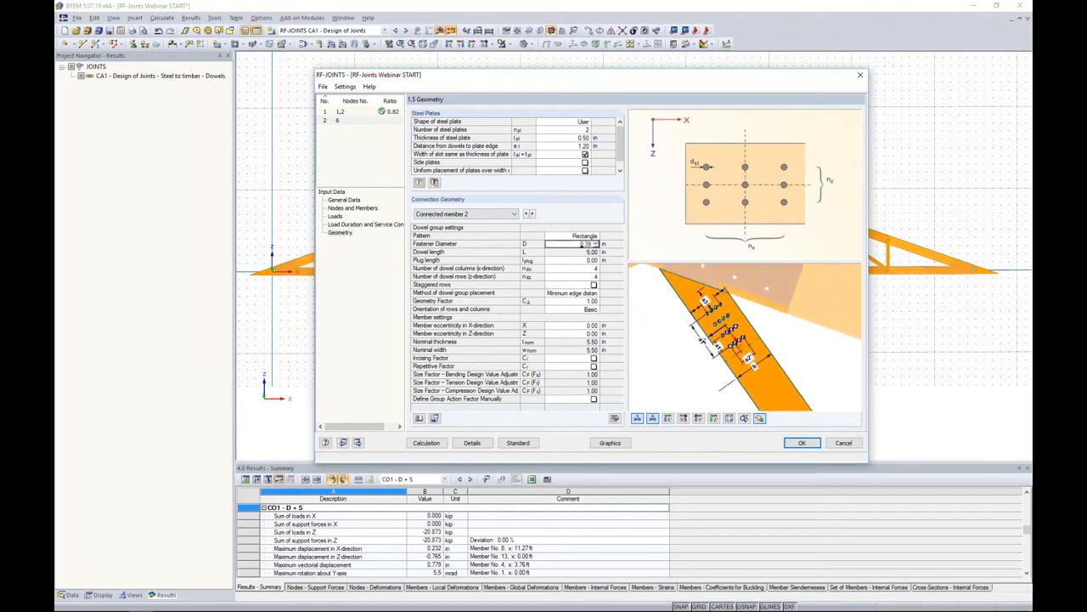
type("0.5")
key("Return")
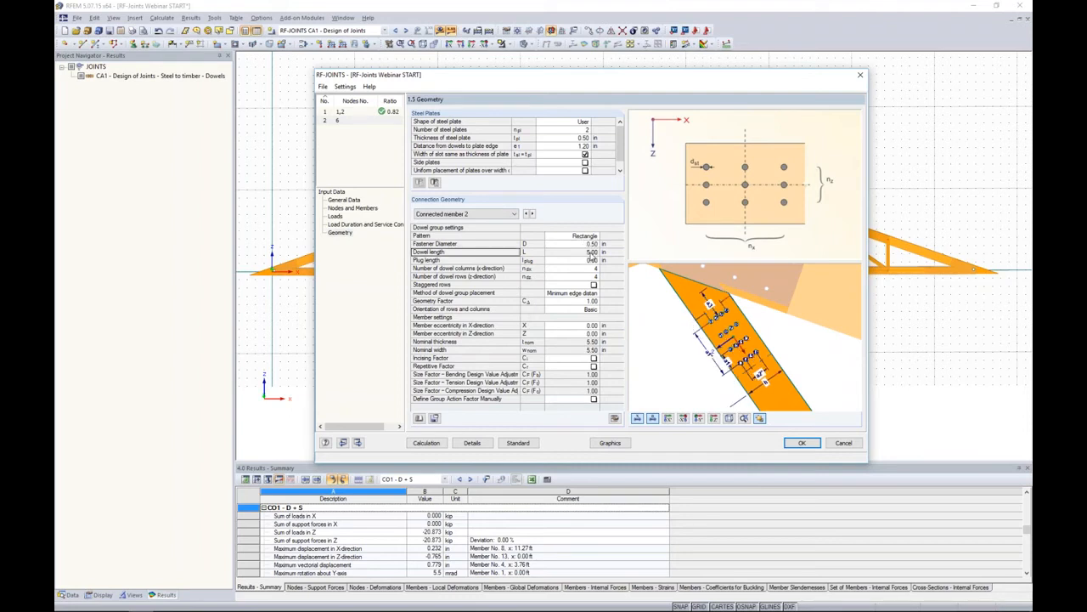
Arrange connected member 2's dowels in 6 columns and 1 row, and check the layout on the brace.
left_click(589, 269)
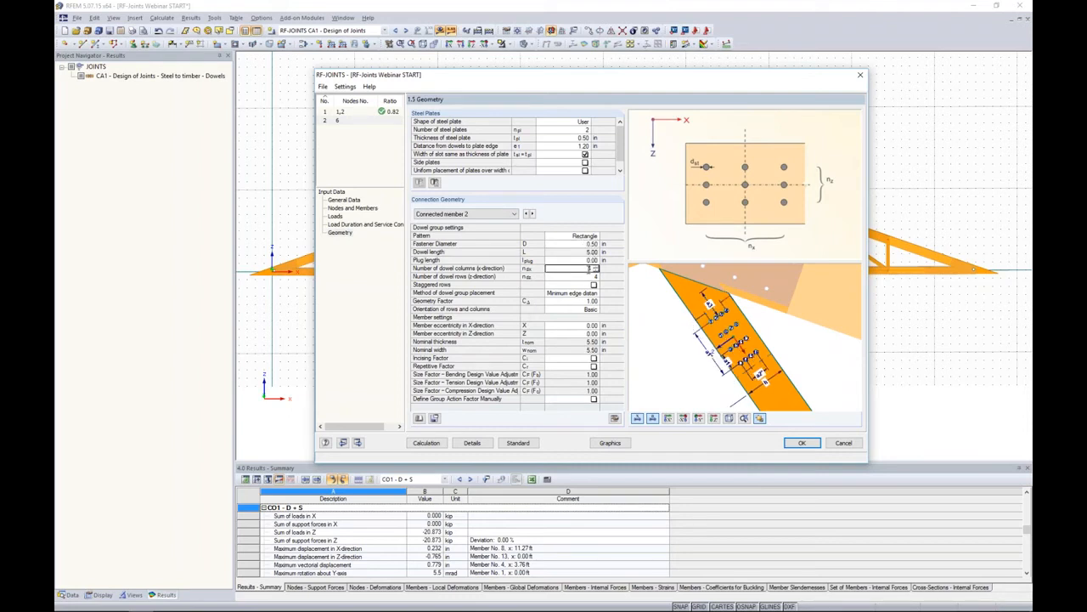
type("4")
key("Return")
type("1")
key("Return")
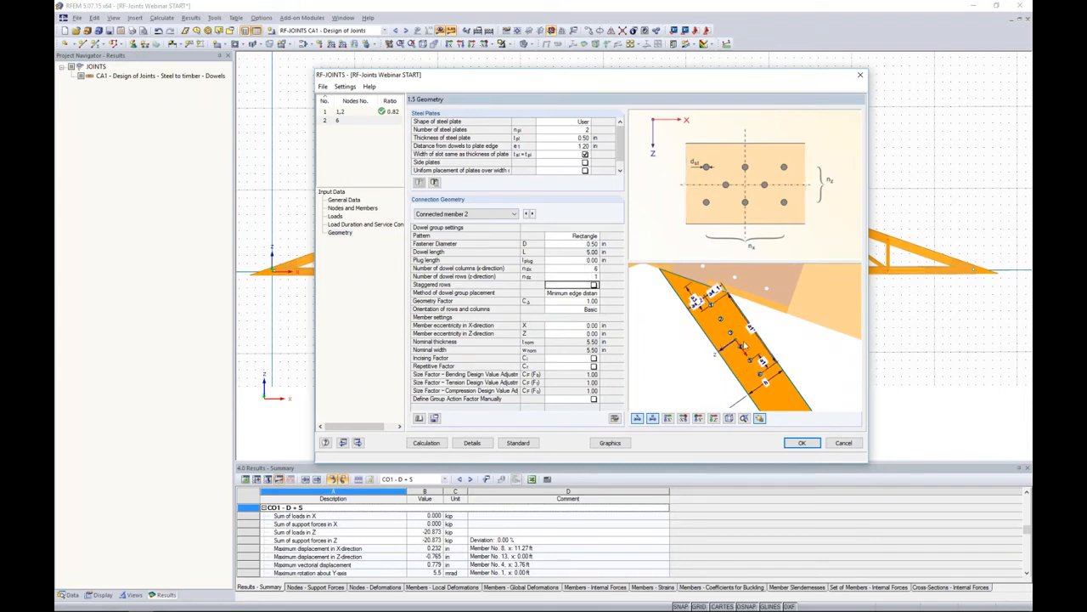
middle_click_drag(773, 374, 758, 355)
scroll(758, 354, "up", 2)
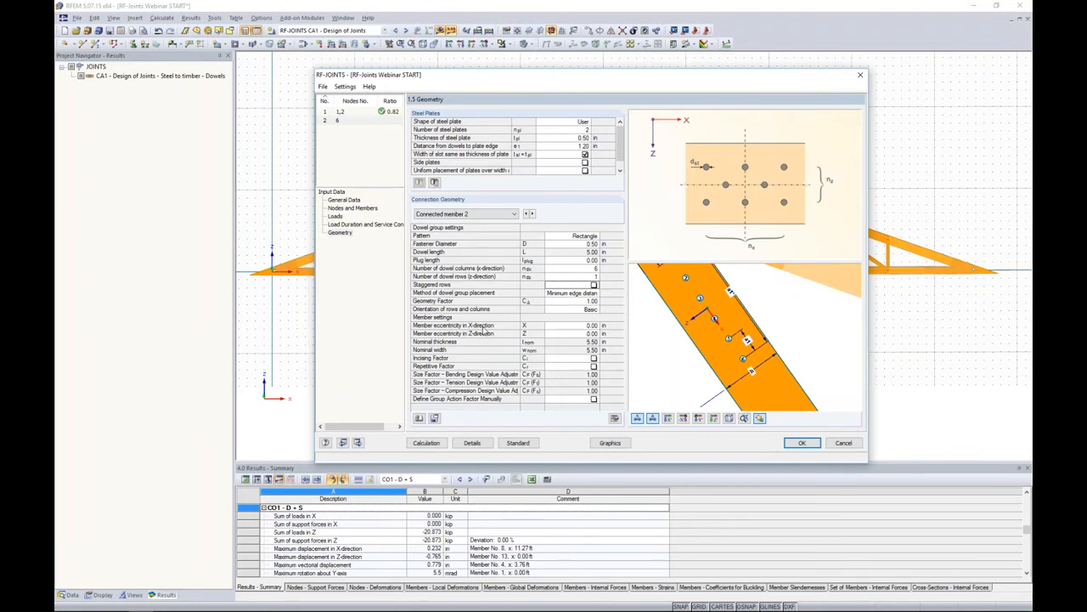
scroll(701, 298, "down", 5)
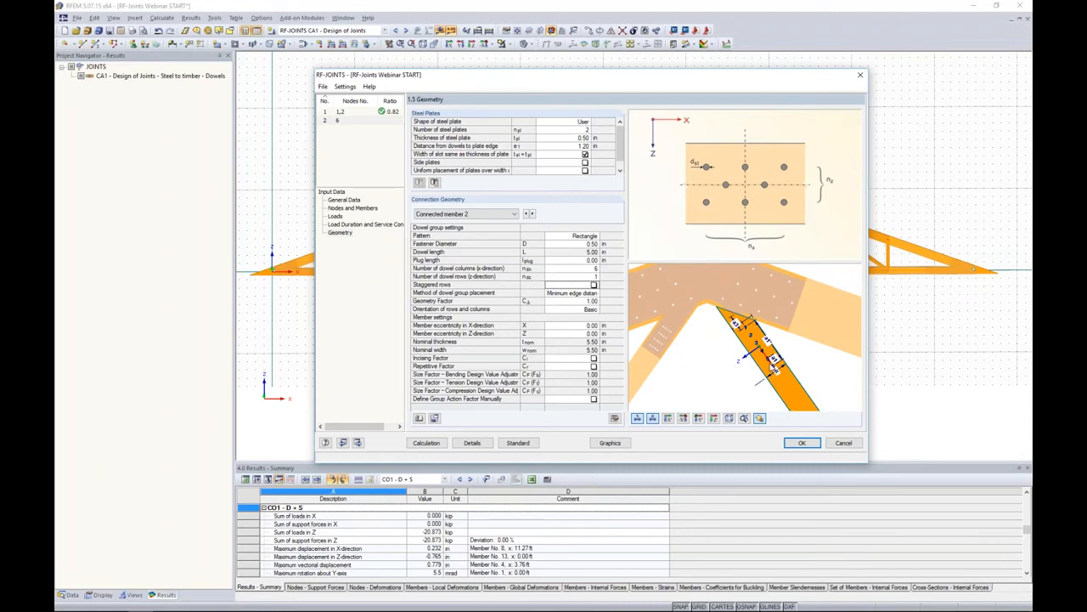
Save connected member 2's dowel layout as fastener group "Brace 1".
left_click(574, 325)
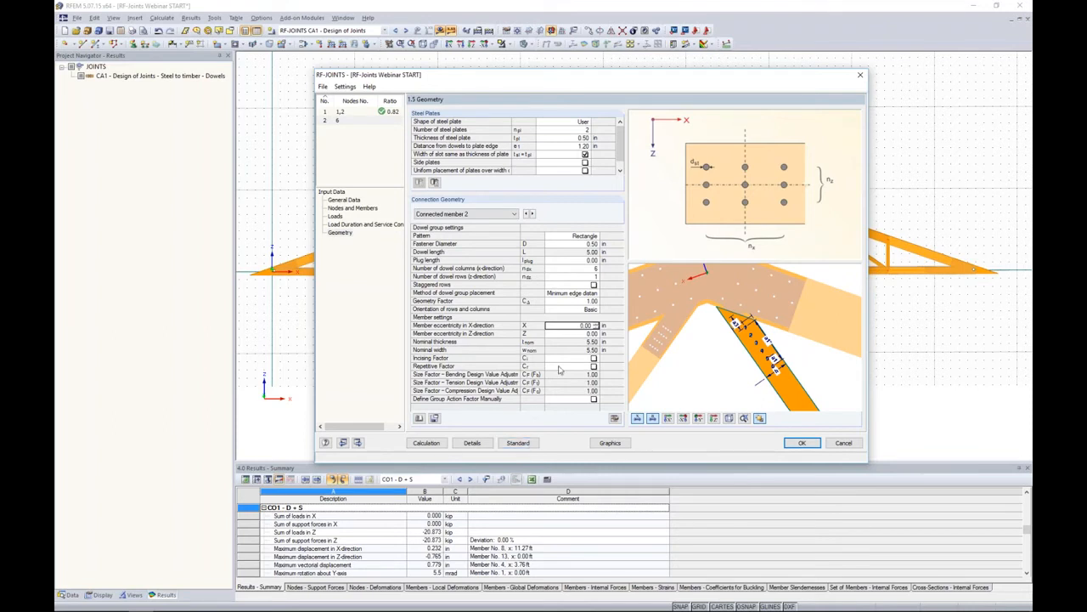
left_click(433, 418)
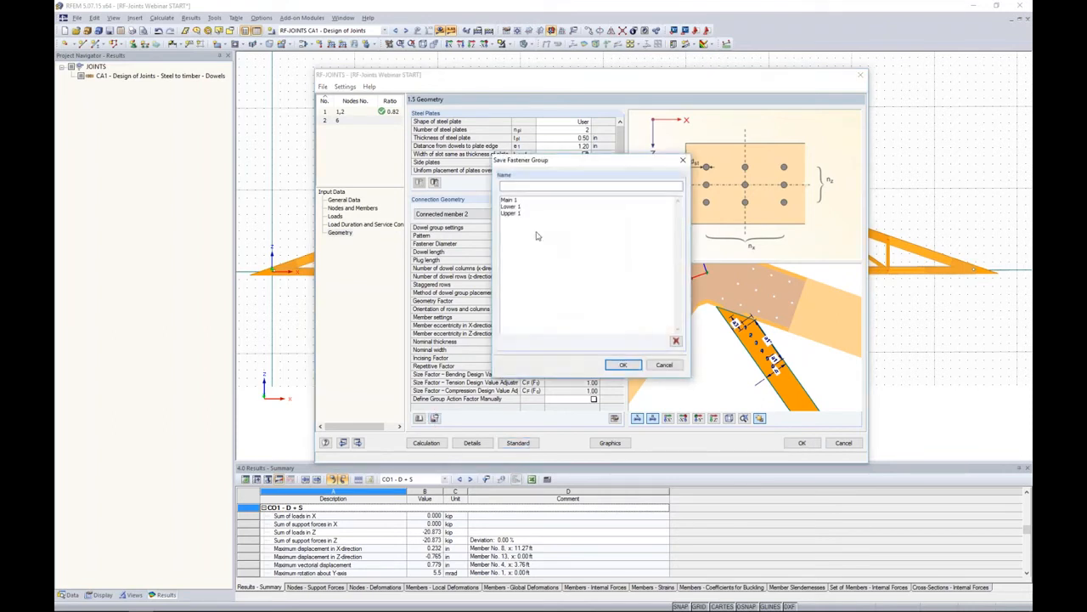
type("Brace 1")
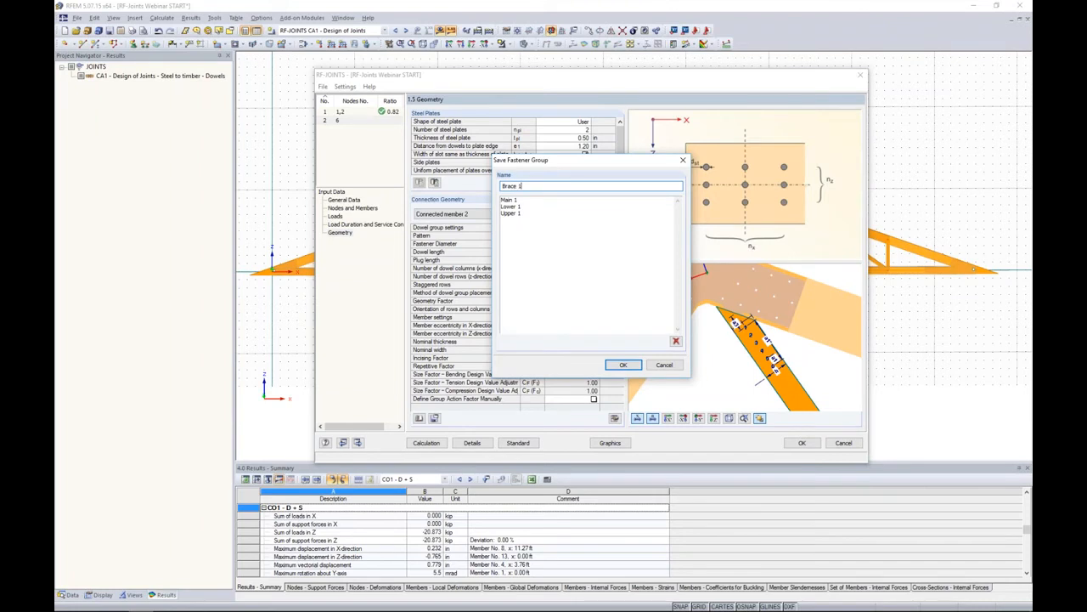
key("Return")
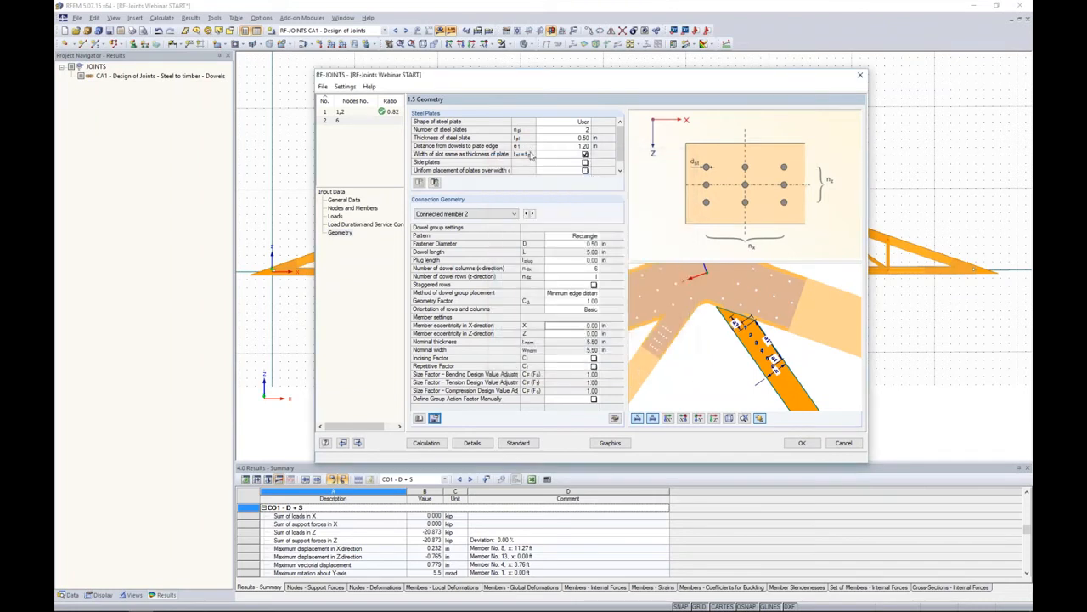
Load the saved fastener group "Brace 1" onto connected member 3 and check the layout on the brace.
left_click(481, 217)
left_click(476, 240)
left_click(419, 419)
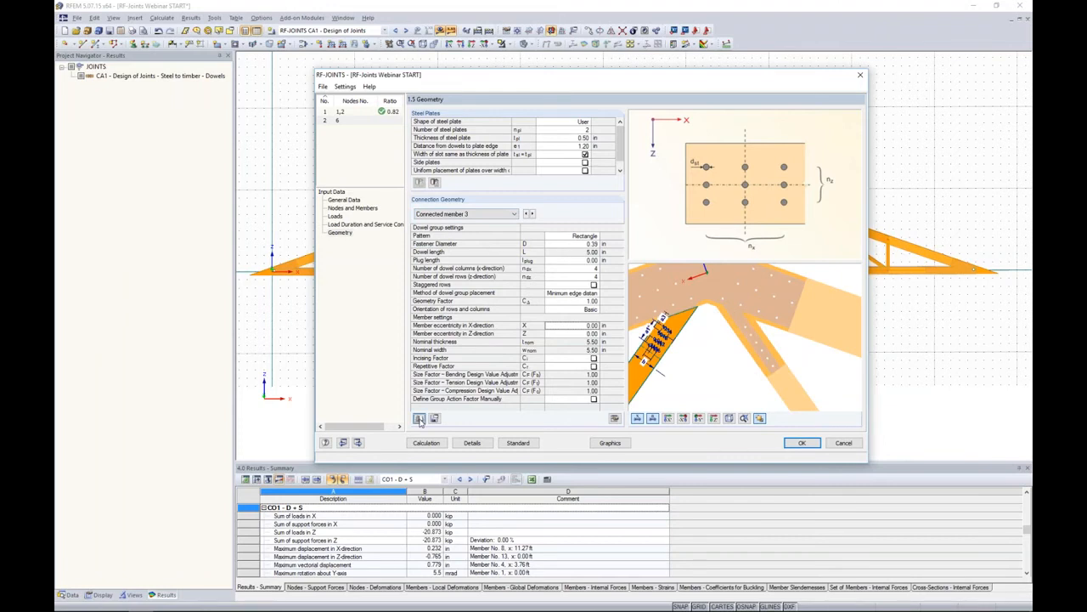
left_click(383, 181)
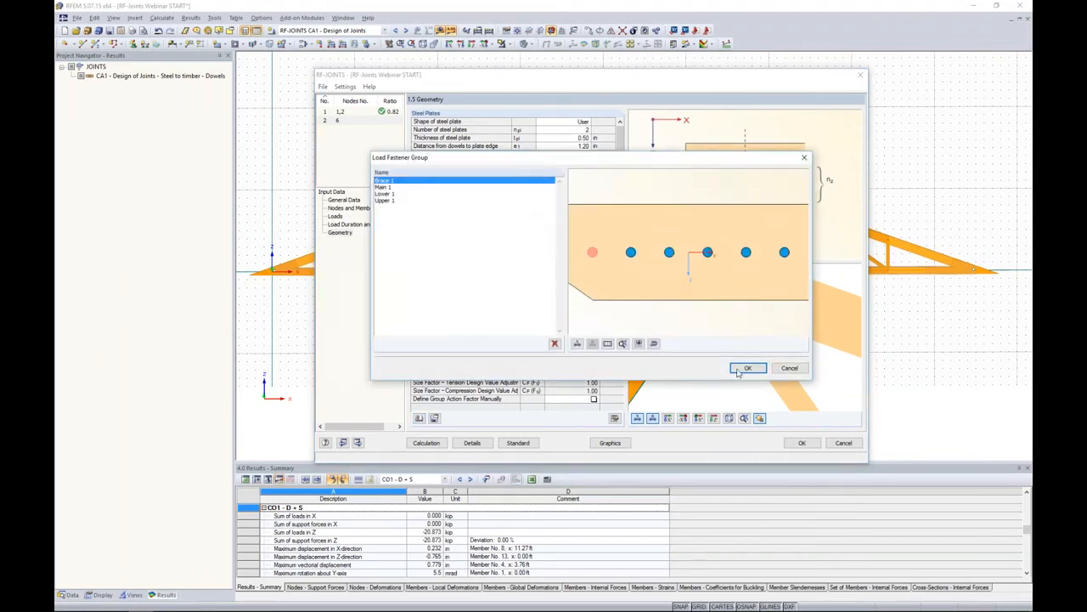
left_click(748, 368)
middle_click_drag(705, 367, 738, 361, "ctrl")
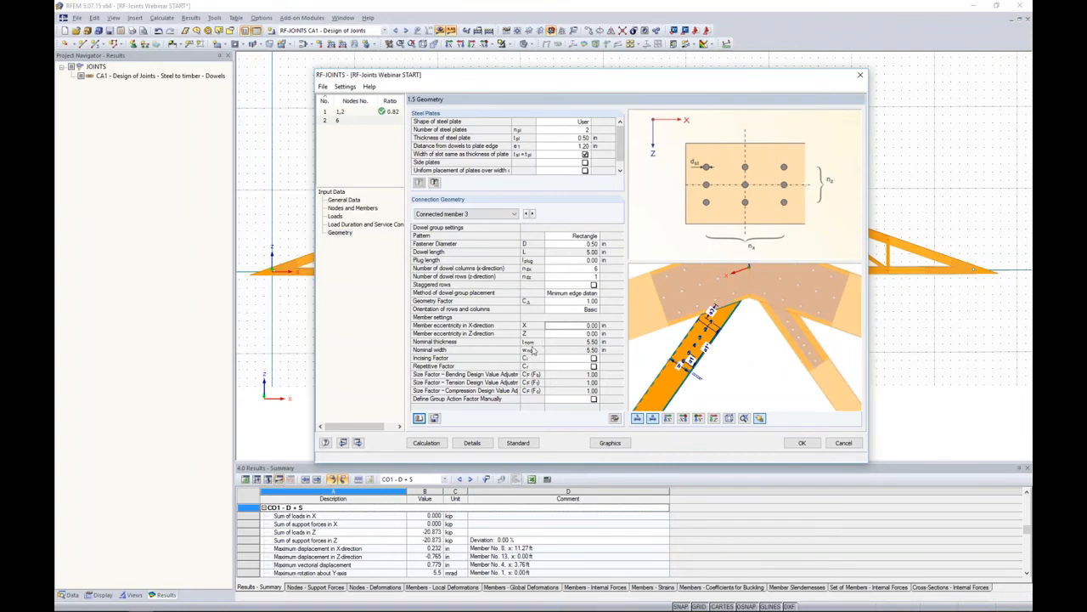
Calculate the joint design and review the design checks for the ridge joint at node 6.
left_click(433, 443)
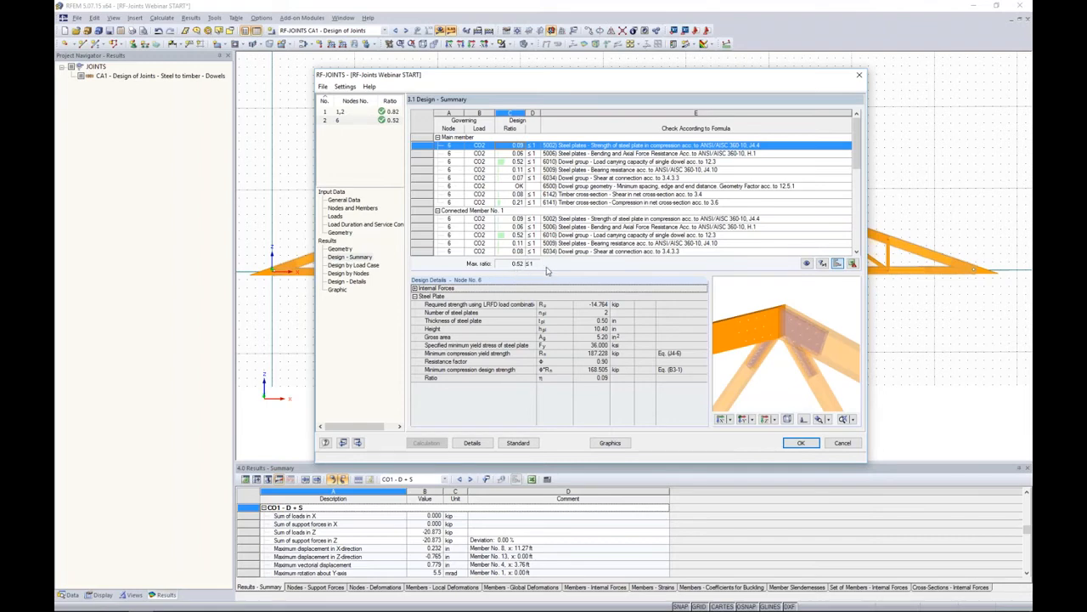
mouse_move(857, 162)
left_mouse_down()
mouse_move(858, 238)
mouse_move(857, 161)
left_mouse_up()
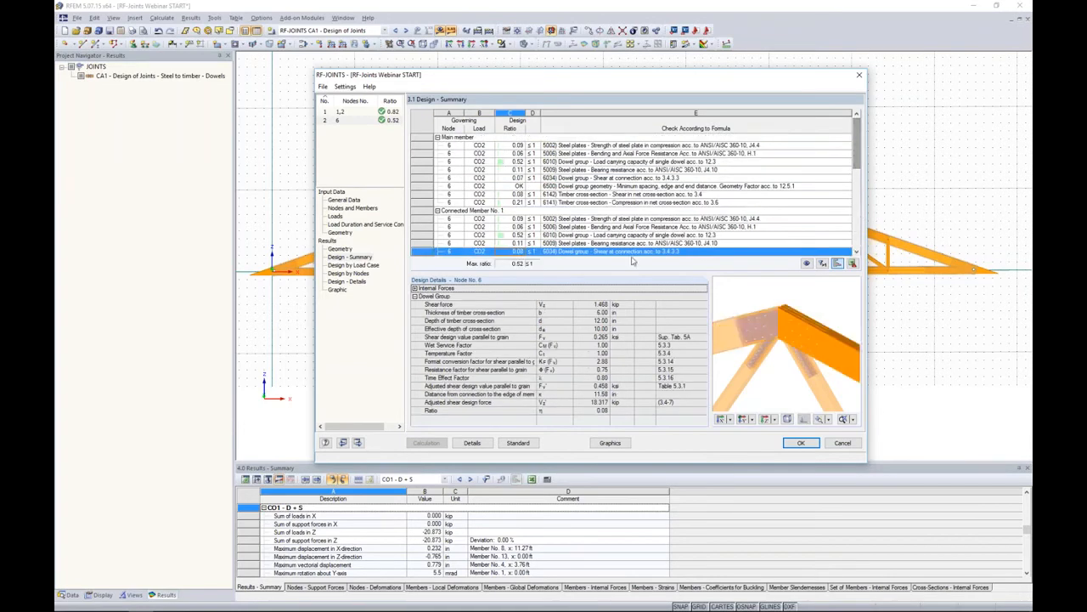
Examine the ridge joint's slotted steel plates and dowels in the 3D truss graphic, and return to the design results.
left_click(609, 443)
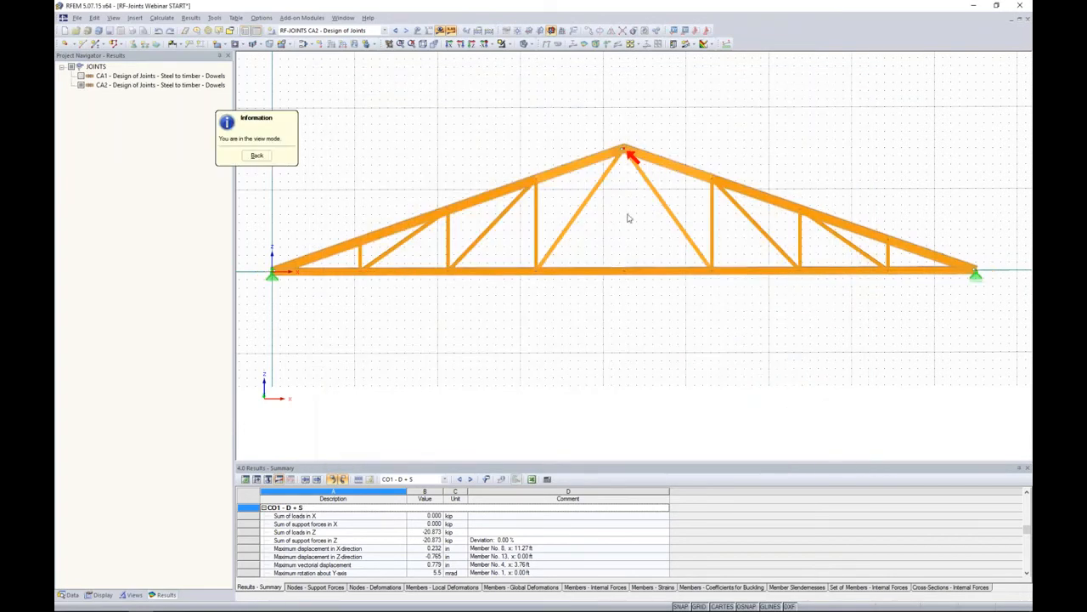
scroll(612, 176, "up", 5)
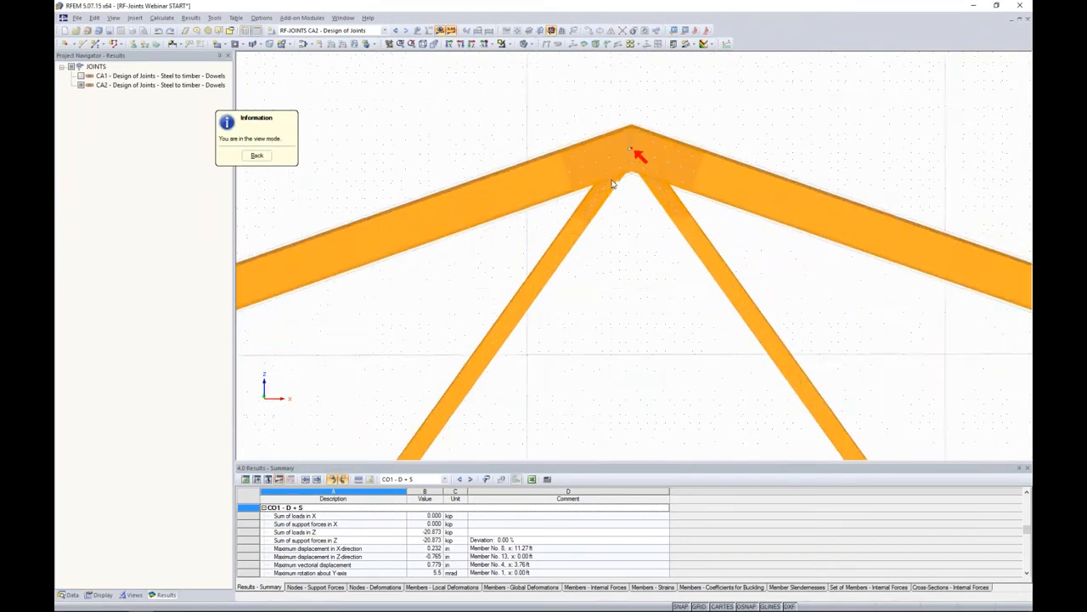
left_click(385, 32)
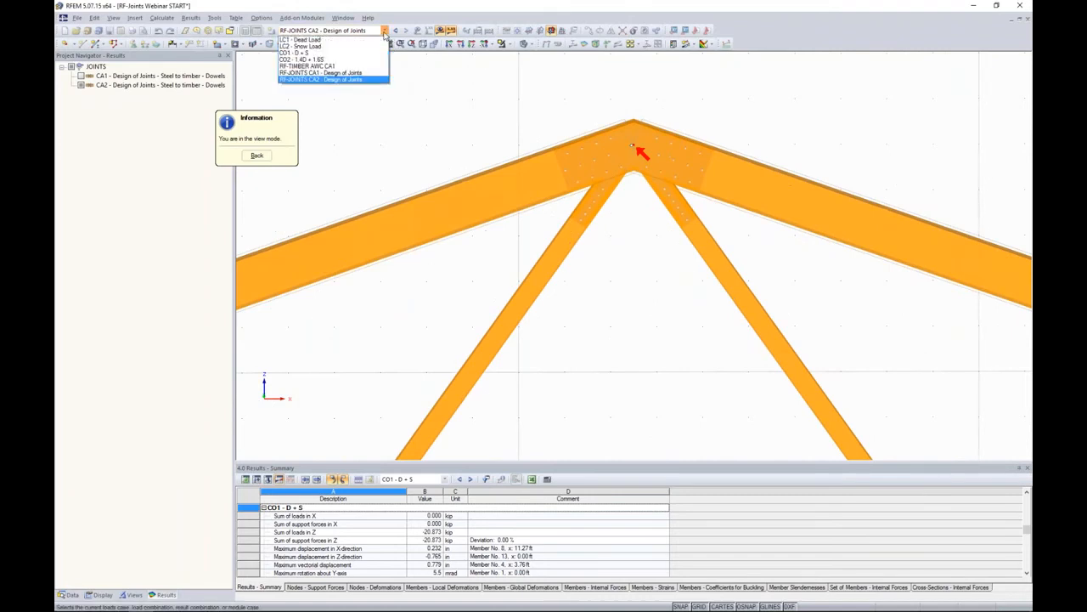
left_click(349, 79)
scroll(642, 170, "down", 3)
scroll(646, 171, "down", 2)
middle_click_drag(645, 171, 420, 299, "ctrl")
scroll(643, 190, "up", 6)
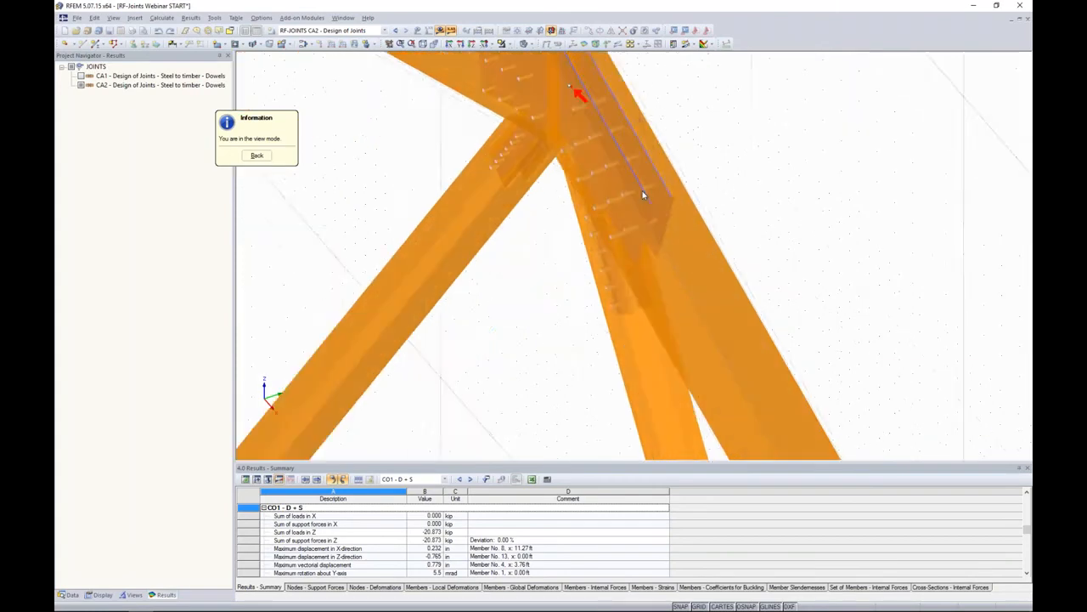
scroll(533, 218, "down", 5)
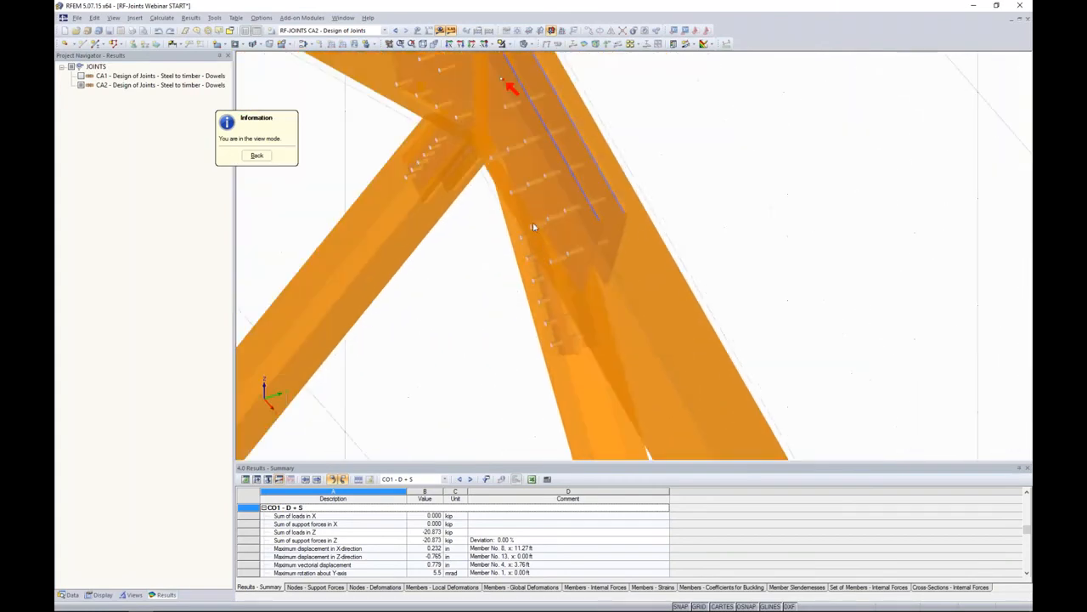
scroll(537, 194, "down", 2)
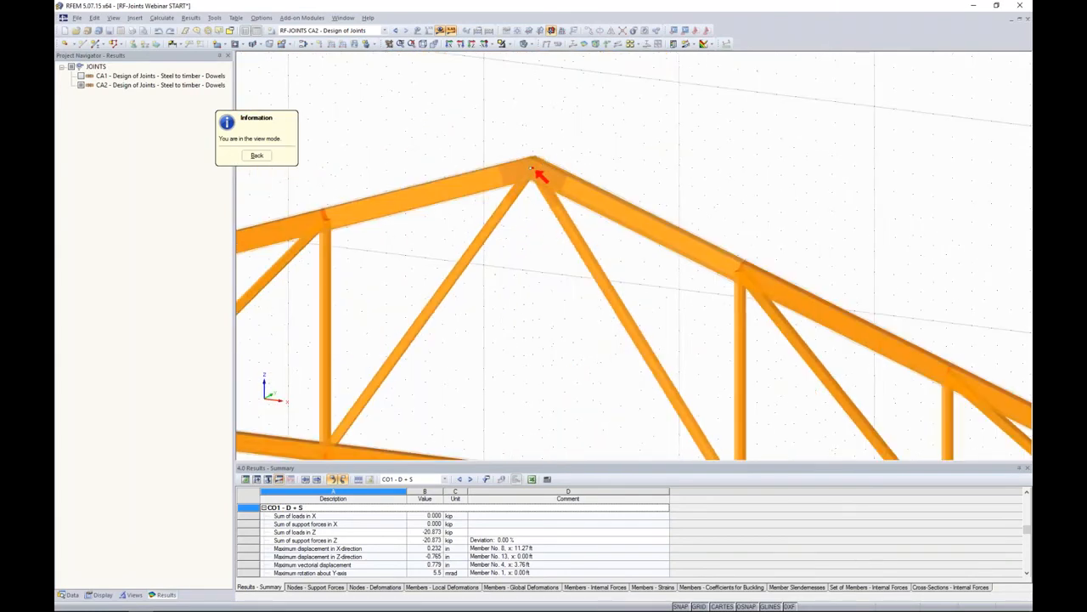
left_click(256, 156)
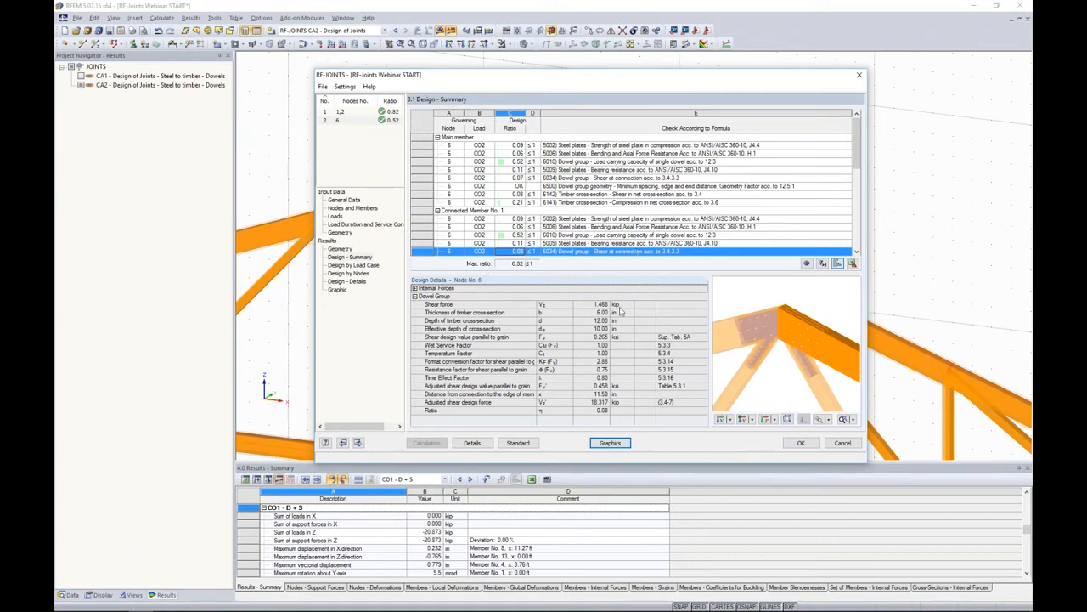
Try the option to generate member eccentricity in the joint design details.
left_click(472, 443)
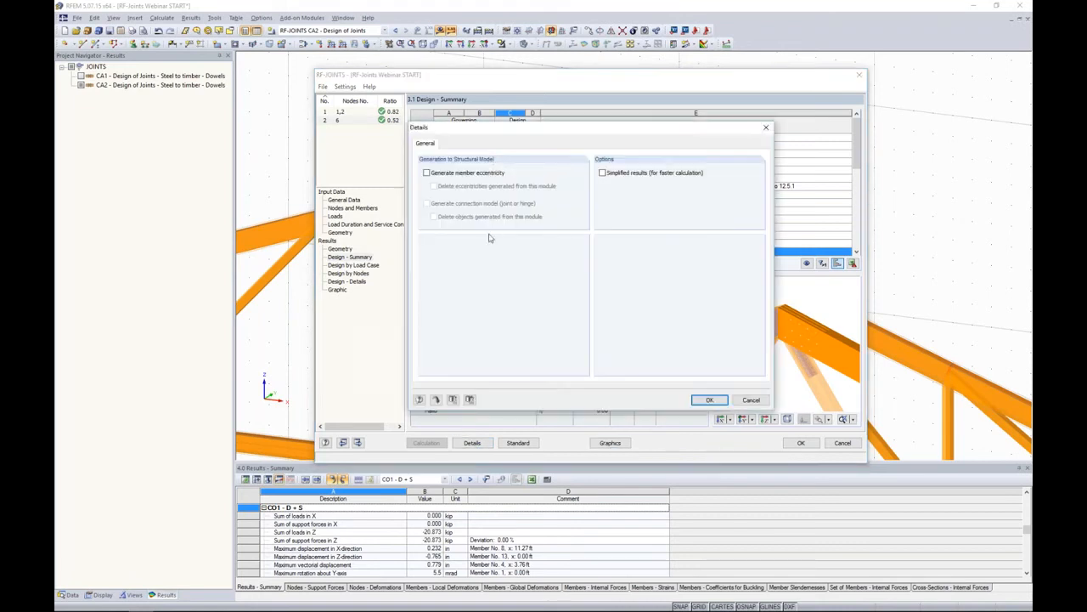
left_click(427, 174)
left_click(426, 172)
left_click(706, 399)
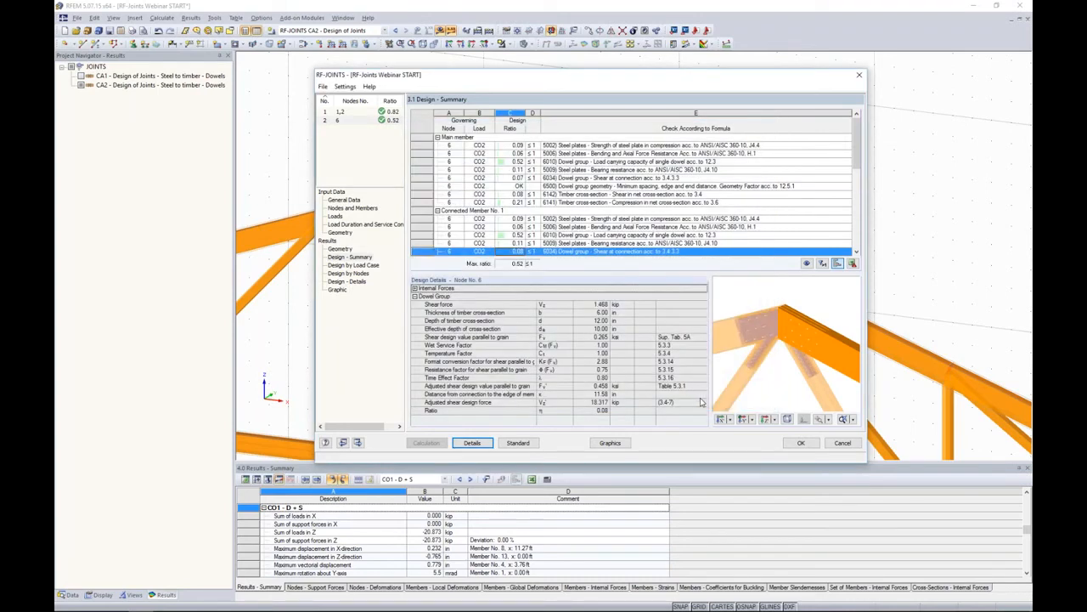
Leave the joint design module, bring the whole truss into view, and display load case LC1 - Dead Load with results hidden.
left_click(801, 442)
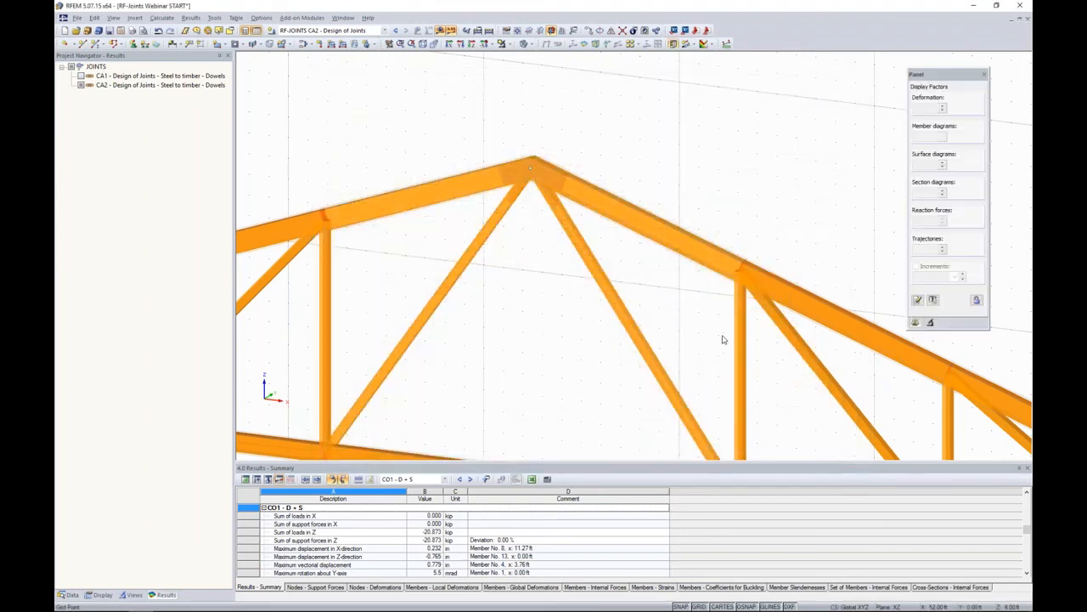
scroll(724, 339, "down", 6)
middle_click_drag(728, 334, 807, 330, "ctrl")
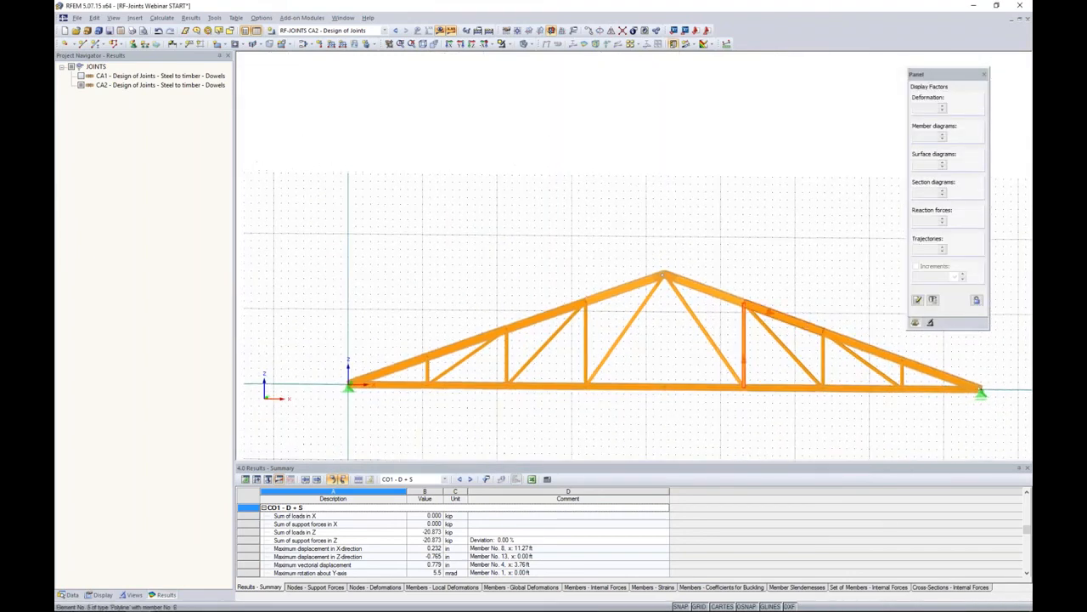
middle_click_drag(739, 348, 641, 213)
scroll(645, 221, "down", 1)
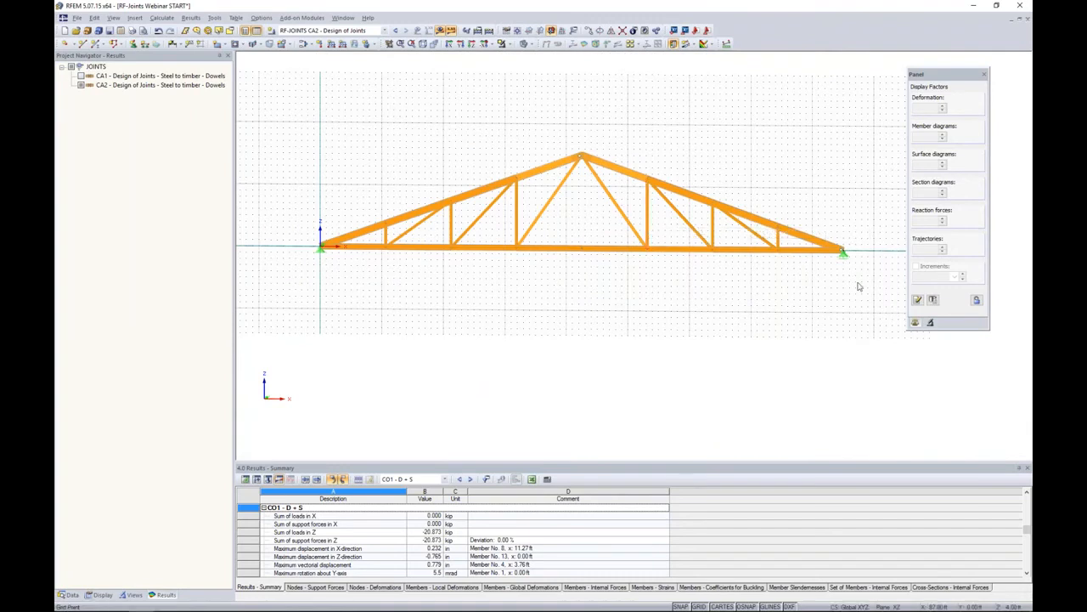
left_click_drag(865, 299, 277, 97)
key("Escape")
left_click(357, 30)
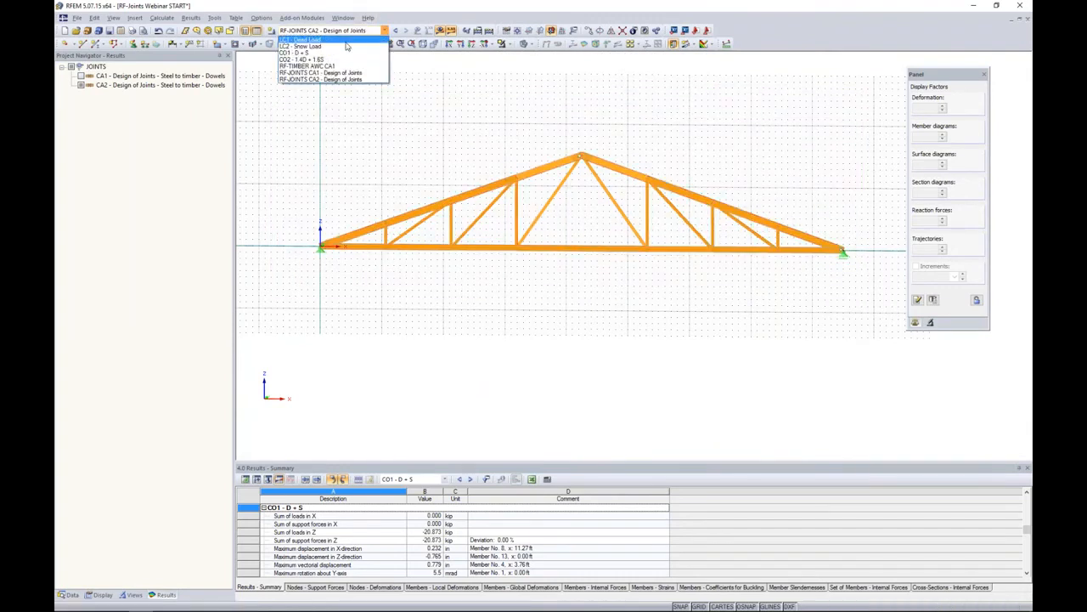
left_click(322, 38)
left_click(440, 32)
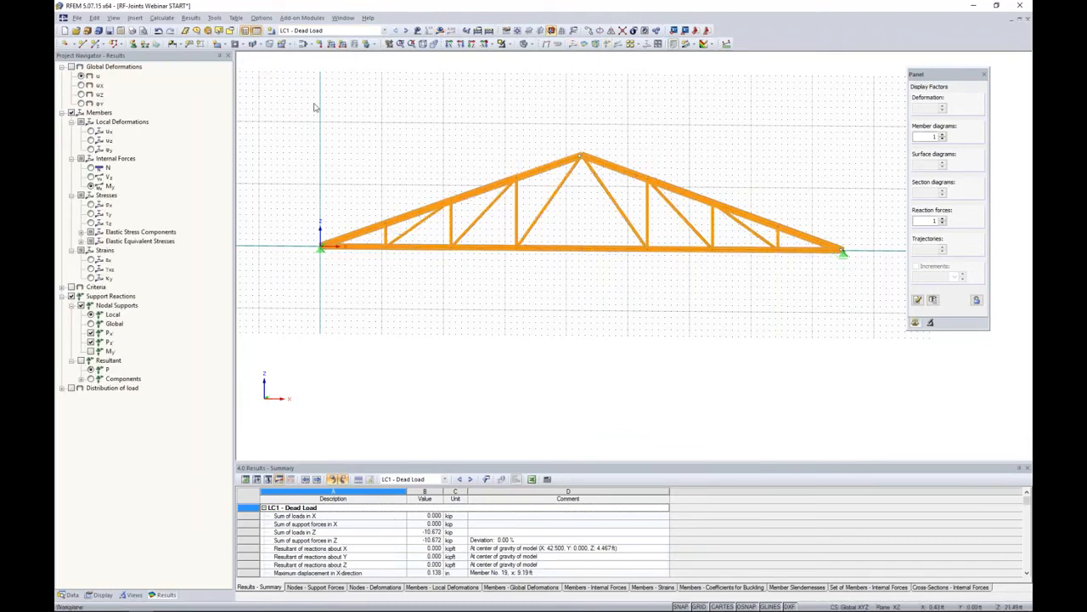
Select the entire truss and edit all its members together, setting their member type to Beam.
left_click_drag(884, 341, 293, 121)
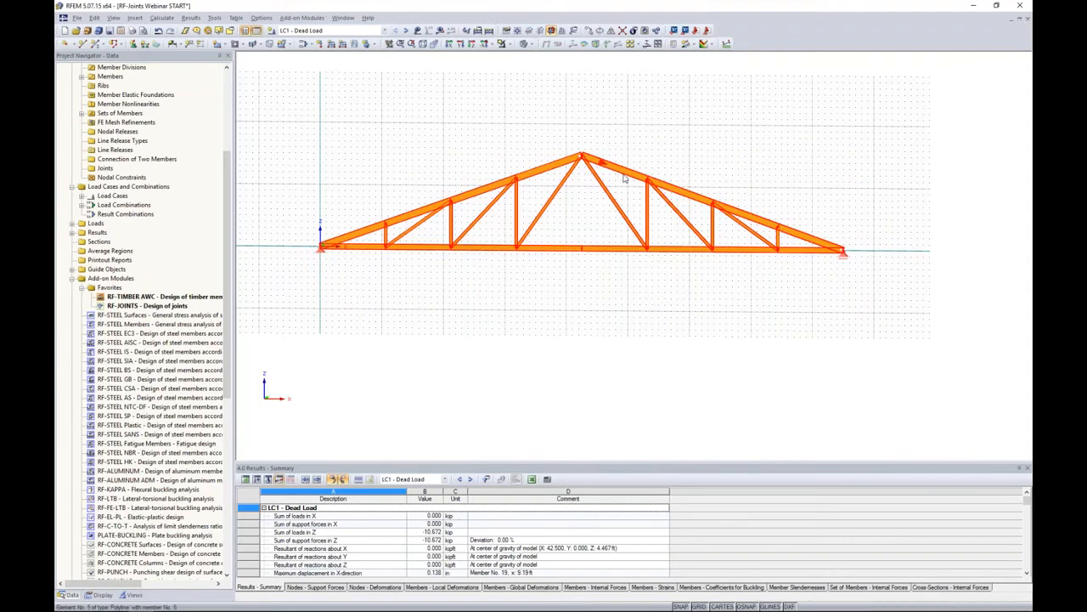
right_click(537, 173)
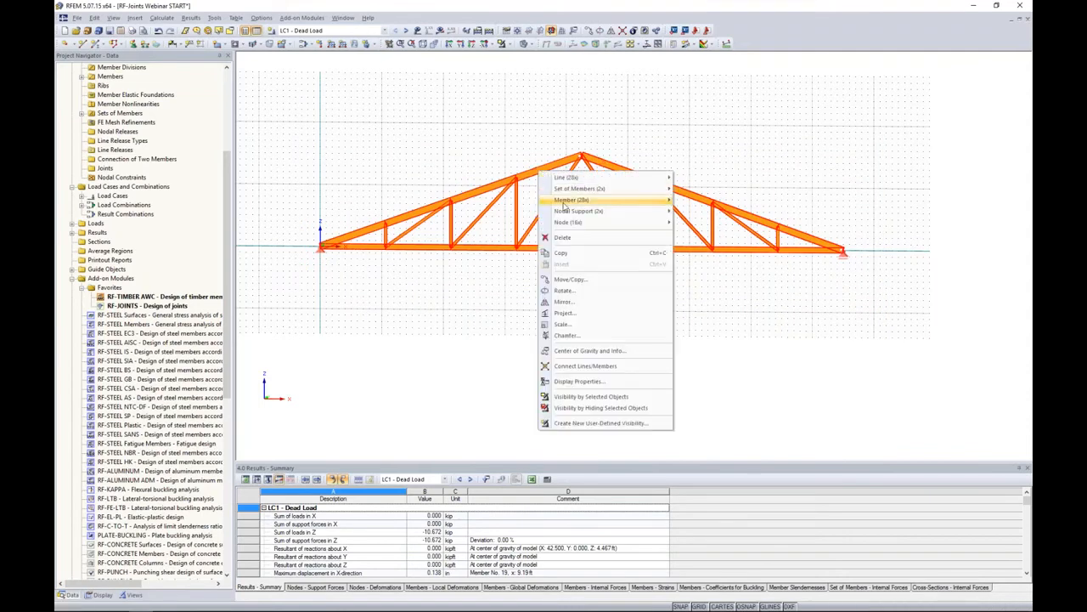
mouse_move(568, 189)
left_click(690, 202)
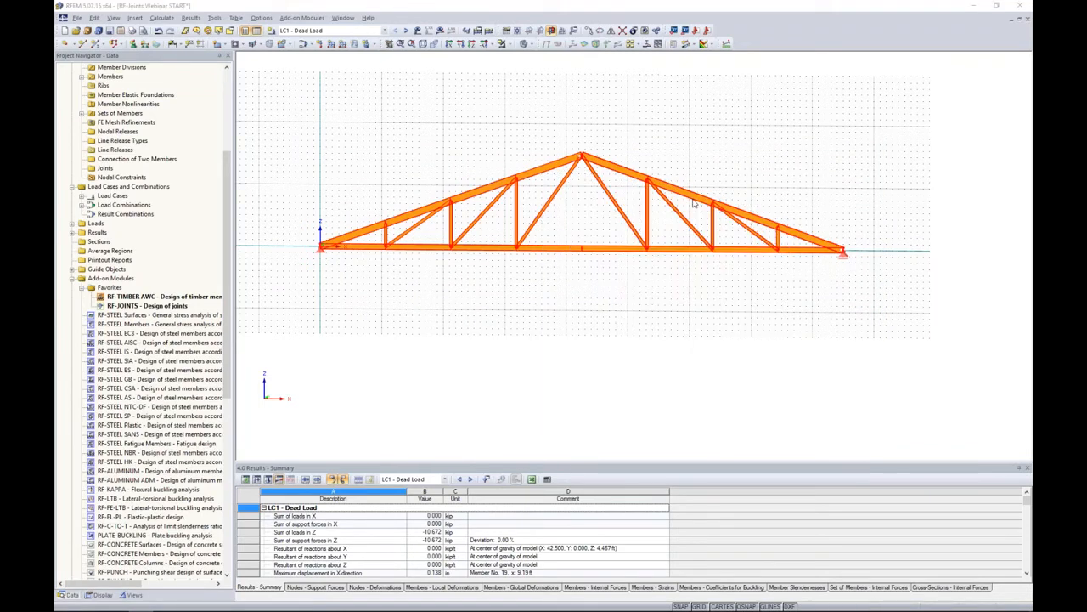
left_click_drag(675, 177, 839, 105)
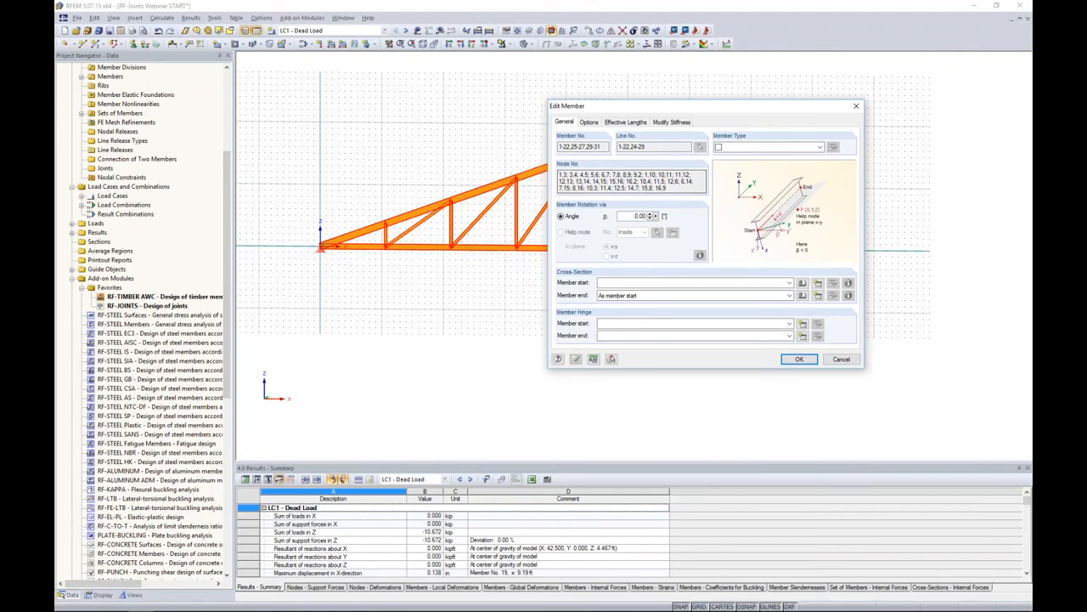
left_click(820, 147)
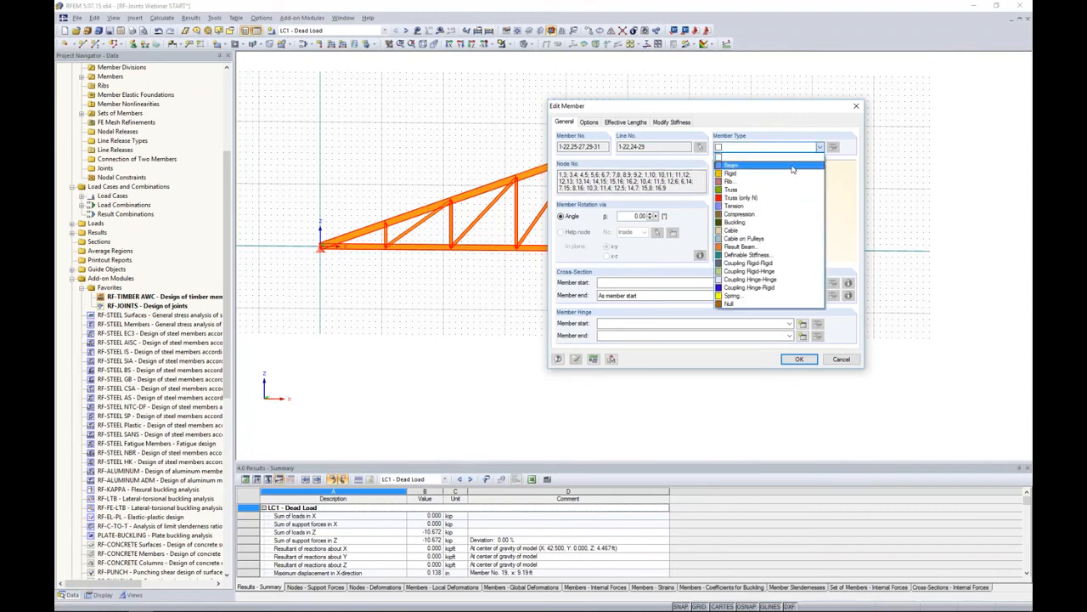
left_click(792, 166)
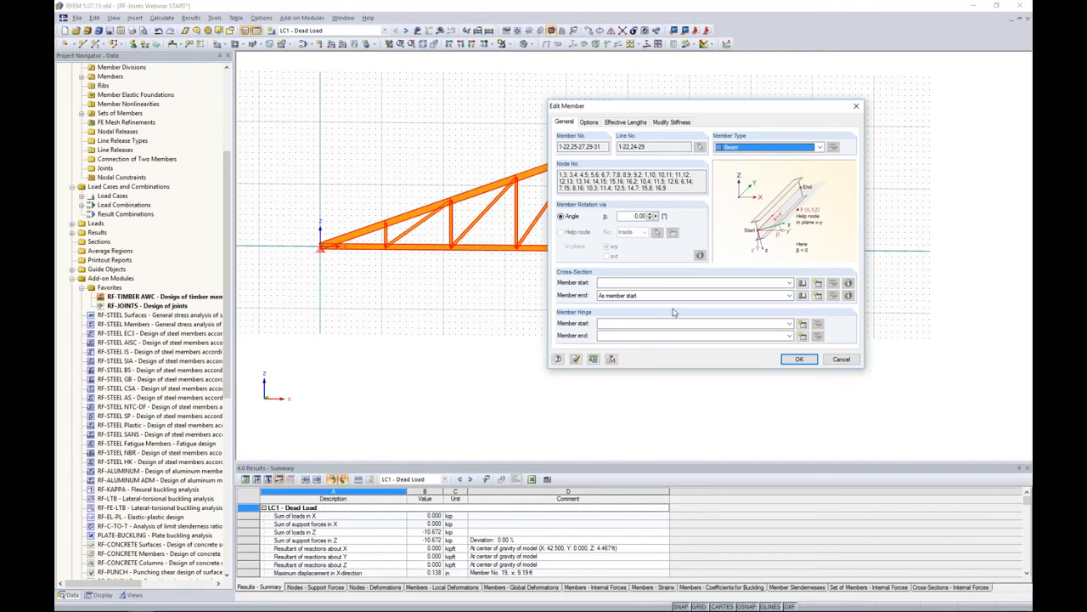
Set the start and end hinges of all truss members to None and apply the member changes.
left_click(655, 329)
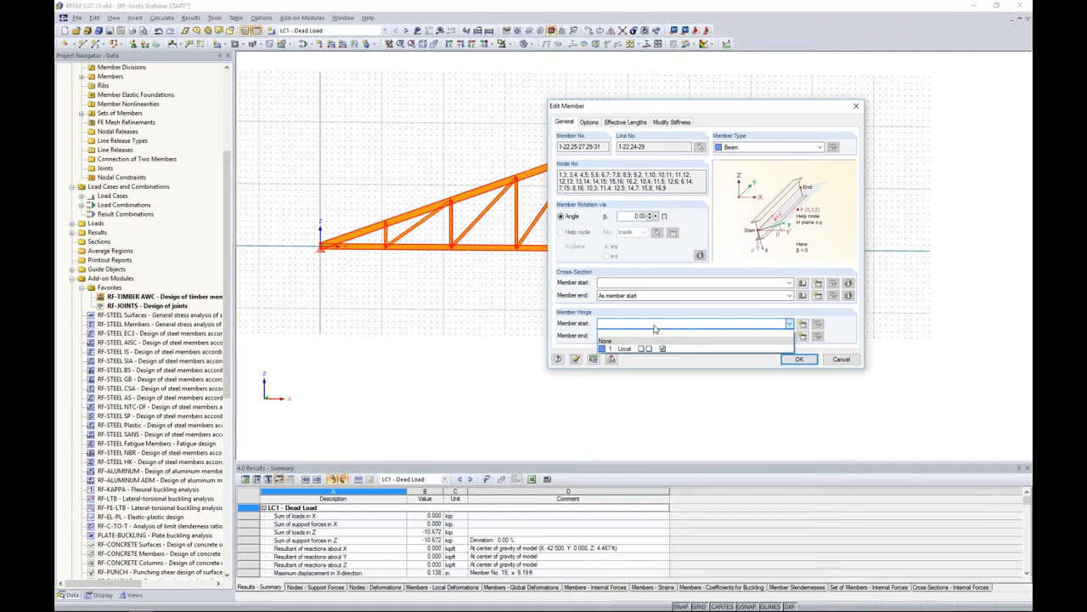
left_click(650, 343)
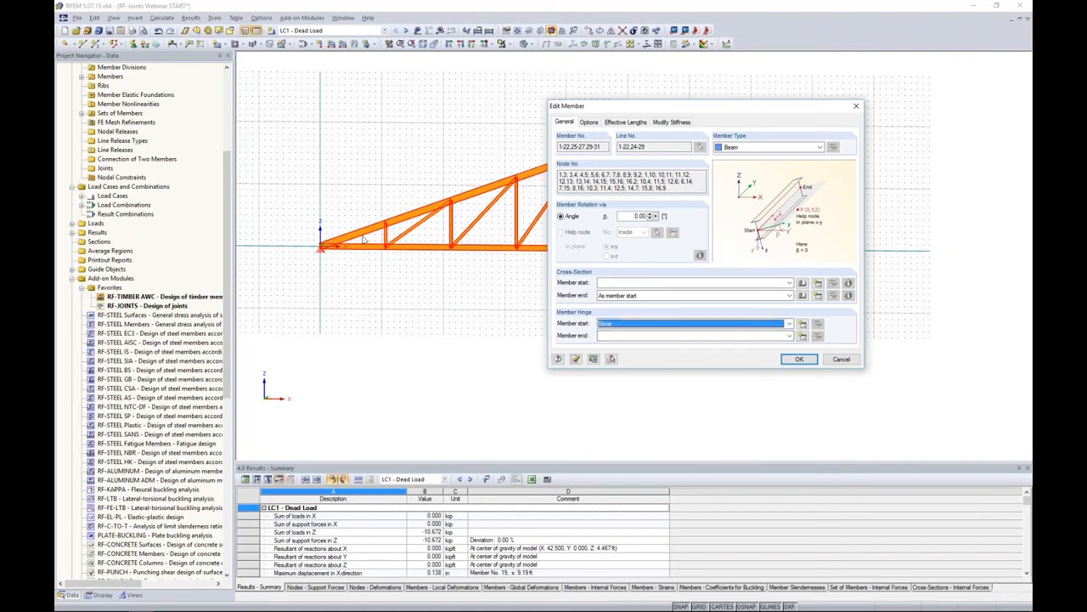
left_click_drag(705, 107, 811, 107)
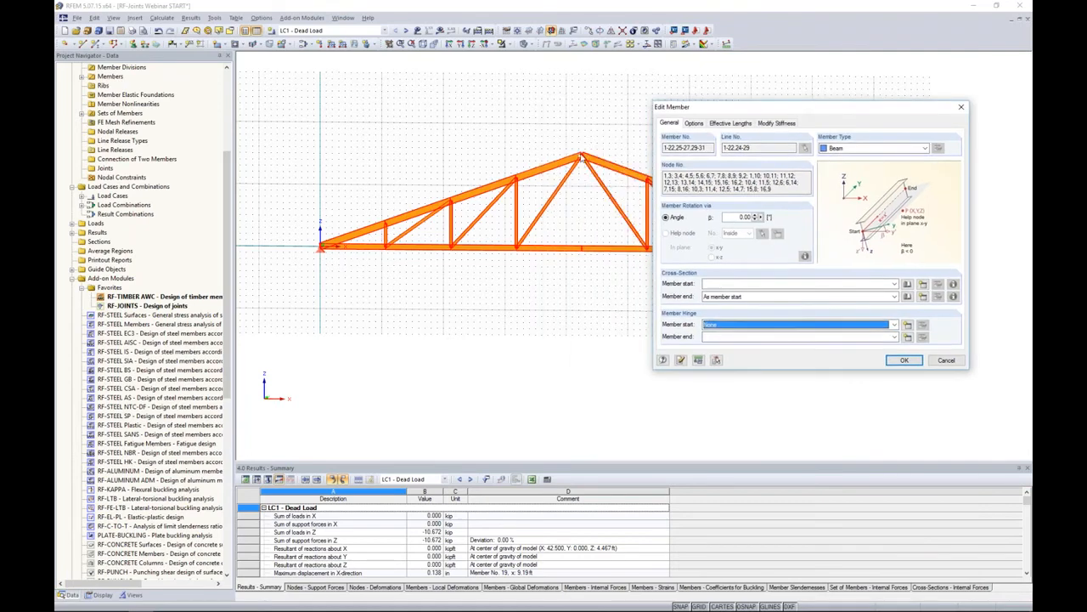
left_click_drag(870, 108, 807, 76)
left_click(702, 305)
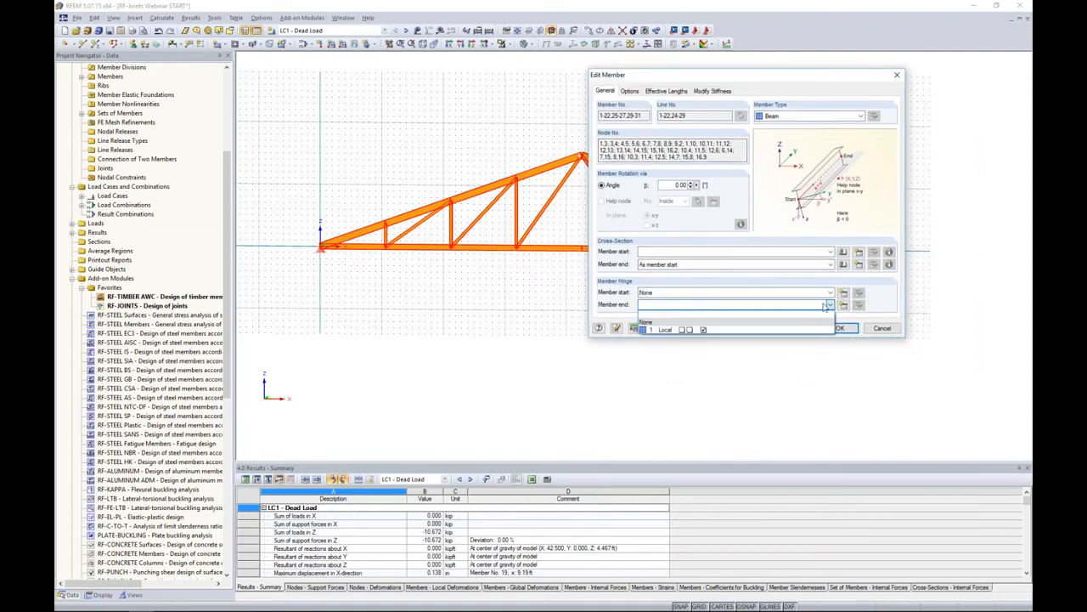
left_click(824, 306)
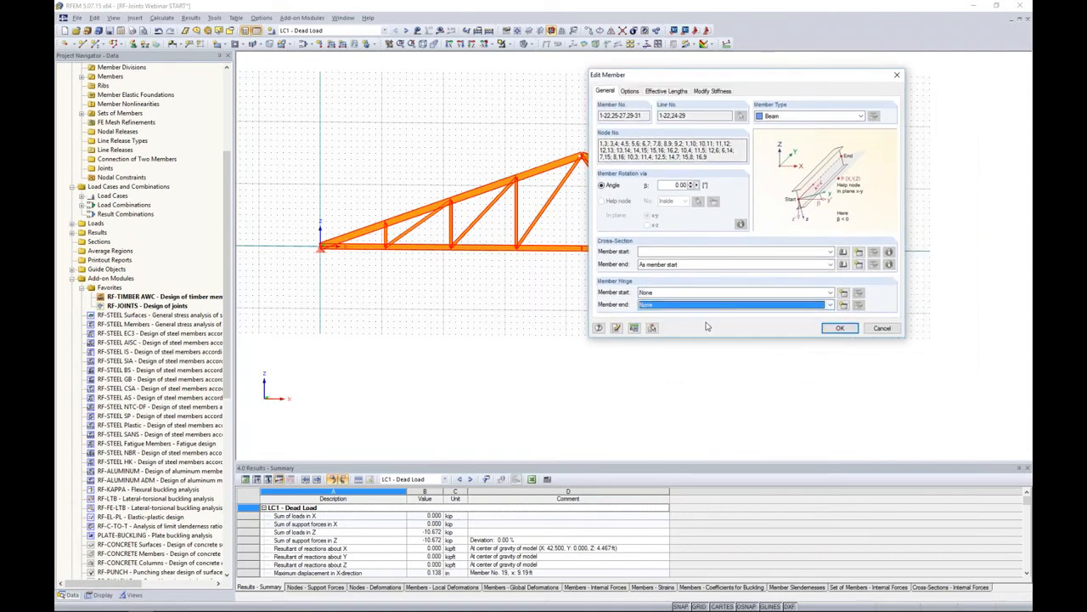
left_click(830, 330)
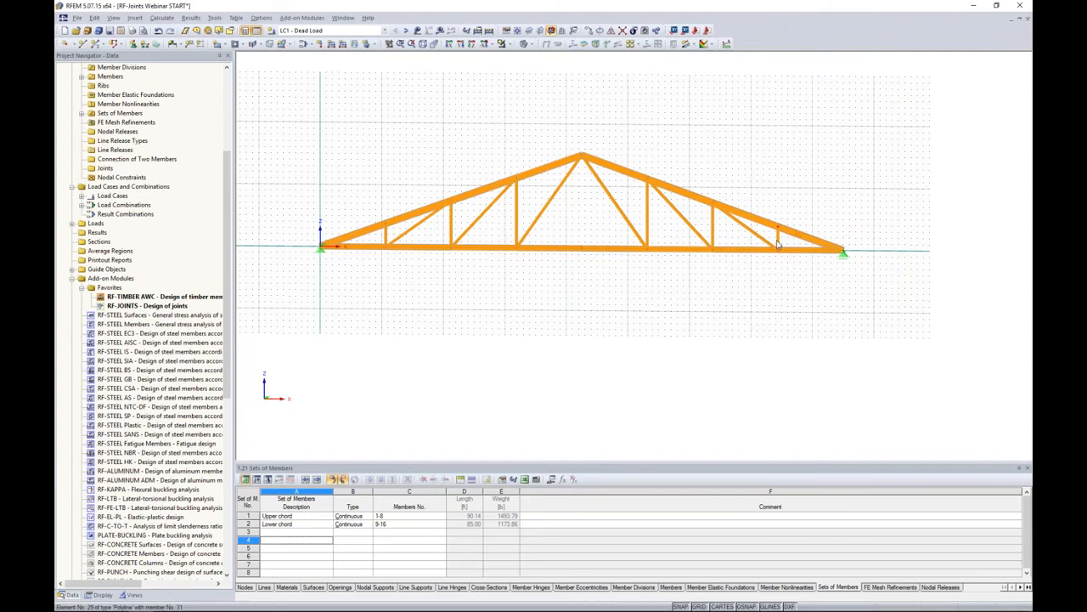
Select the ten vertical and diagonal web members, excluding the two ridge diagonals, and open them together for editing.
scroll(679, 238, "up", 4)
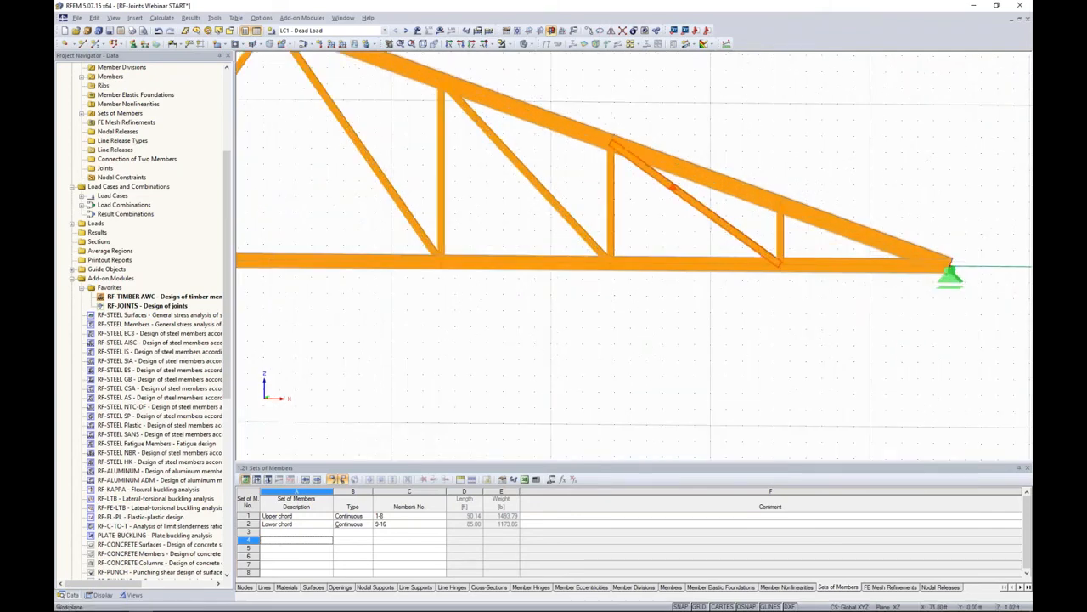
scroll(790, 251, "down", 4)
left_click_drag(794, 249, 648, 238)
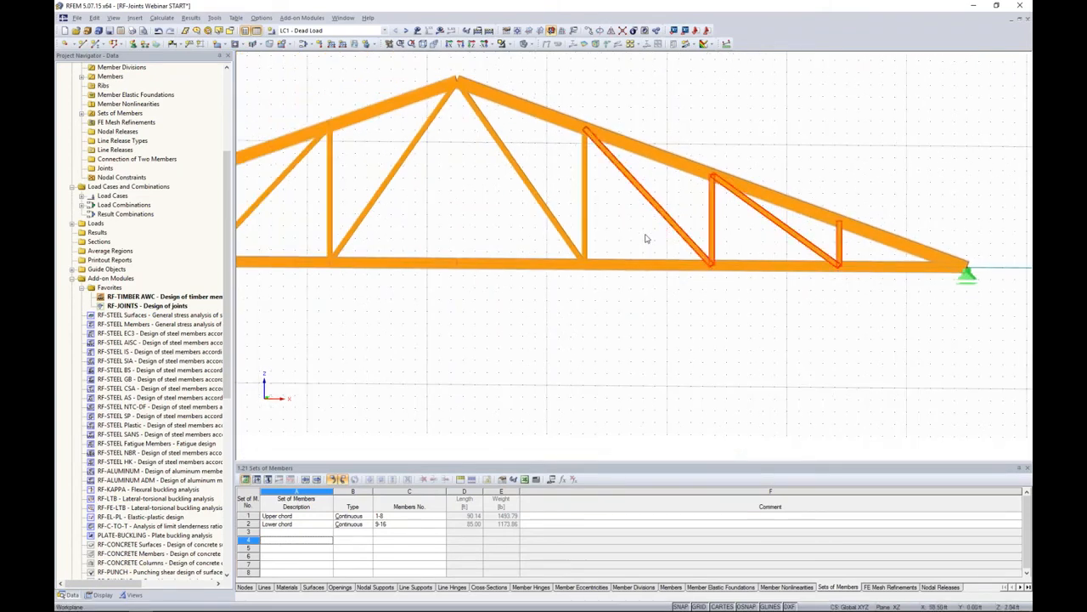
middle_click_drag(483, 213, 772, 223)
left_click(618, 192)
left_click_drag(488, 246, 372, 244)
left_click(364, 245)
right_click(407, 244)
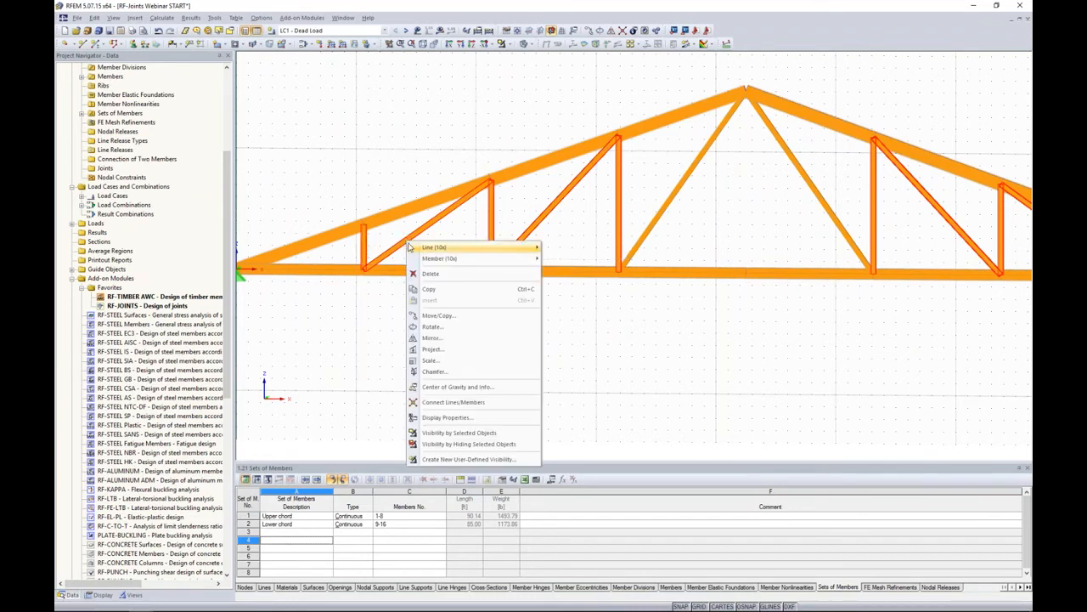
mouse_move(485, 257)
left_click(560, 261)
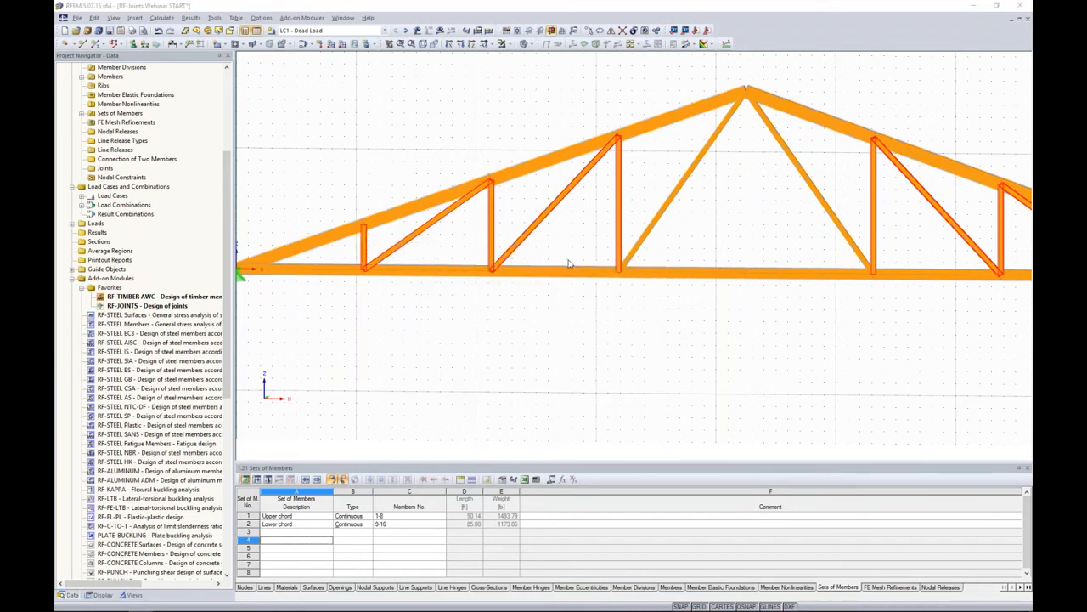
Assign local member hinge 1 to both the start and end of the selected web members.
left_click(535, 395)
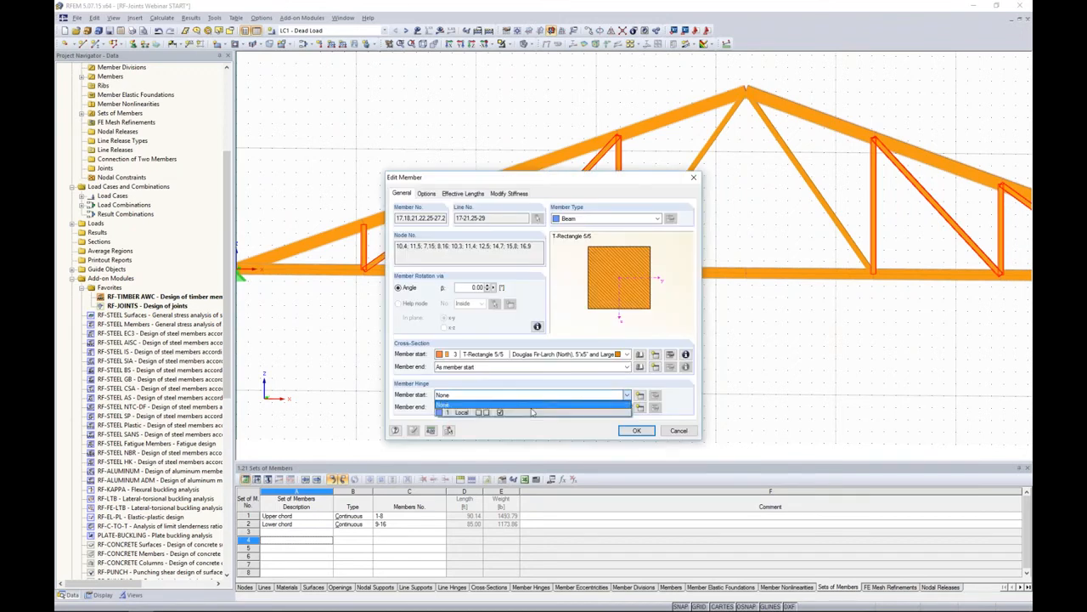
left_click(527, 413)
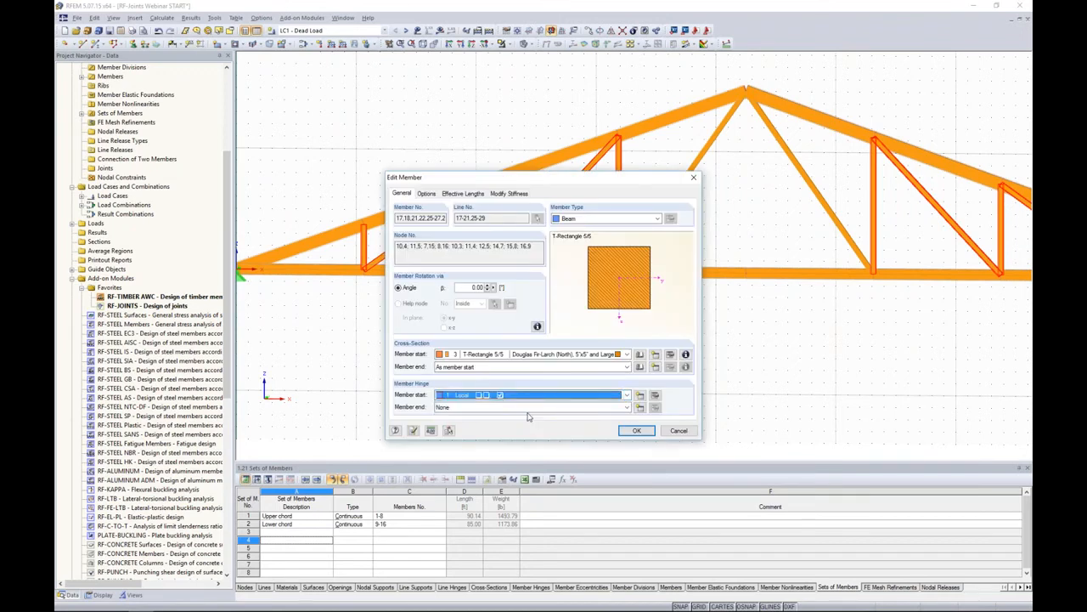
left_click(527, 407)
left_click(528, 424)
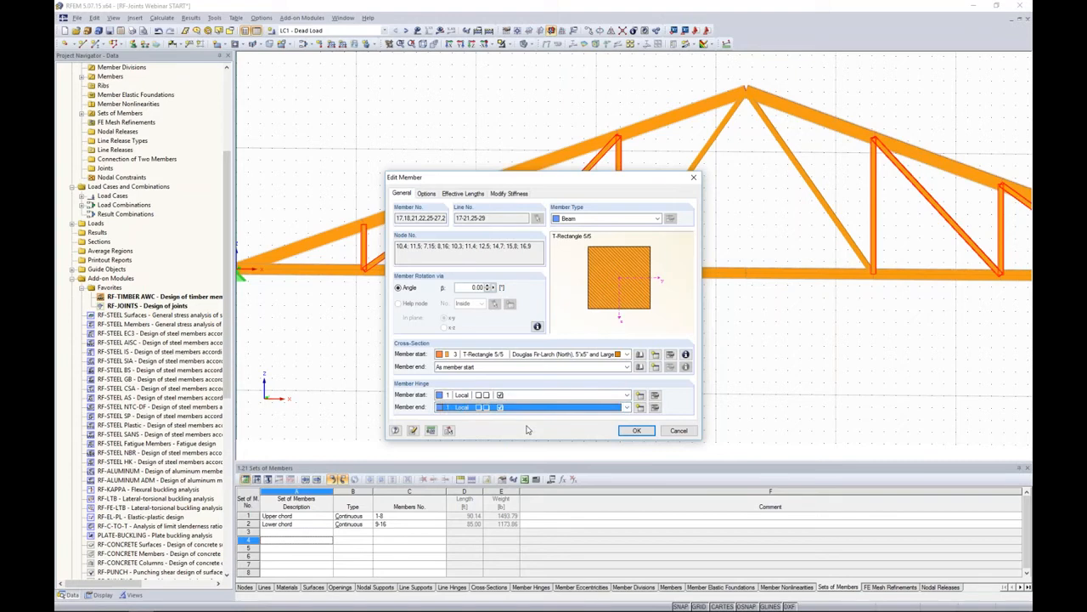
left_click(635, 431)
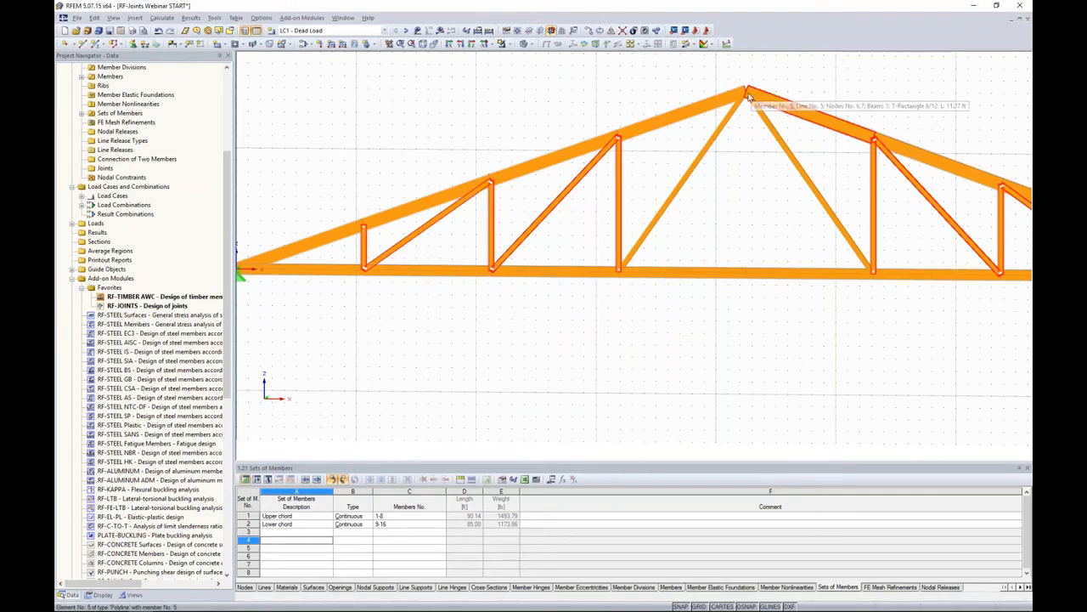
Assign local member hinge 1 to only the start of the ridge diagonal left of the peak.
left_click(666, 204)
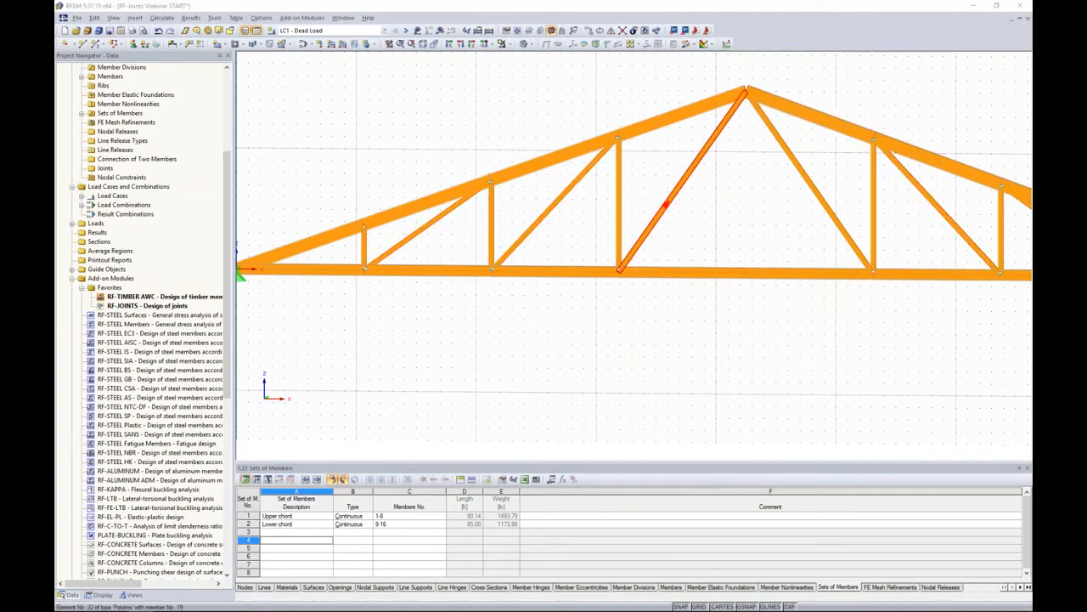
double_click(665, 203)
left_click(472, 397)
left_click(473, 412)
left_click(637, 430)
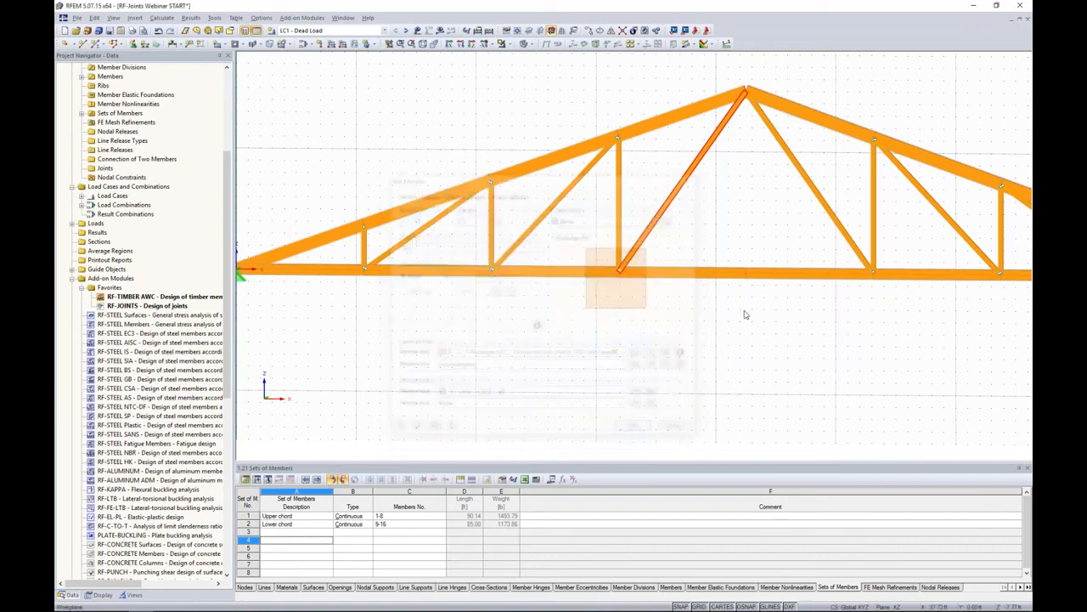
Assign local member hinge 1 to only the end of the ridge diagonal right of the peak.
left_click(835, 219)
double_click(836, 219)
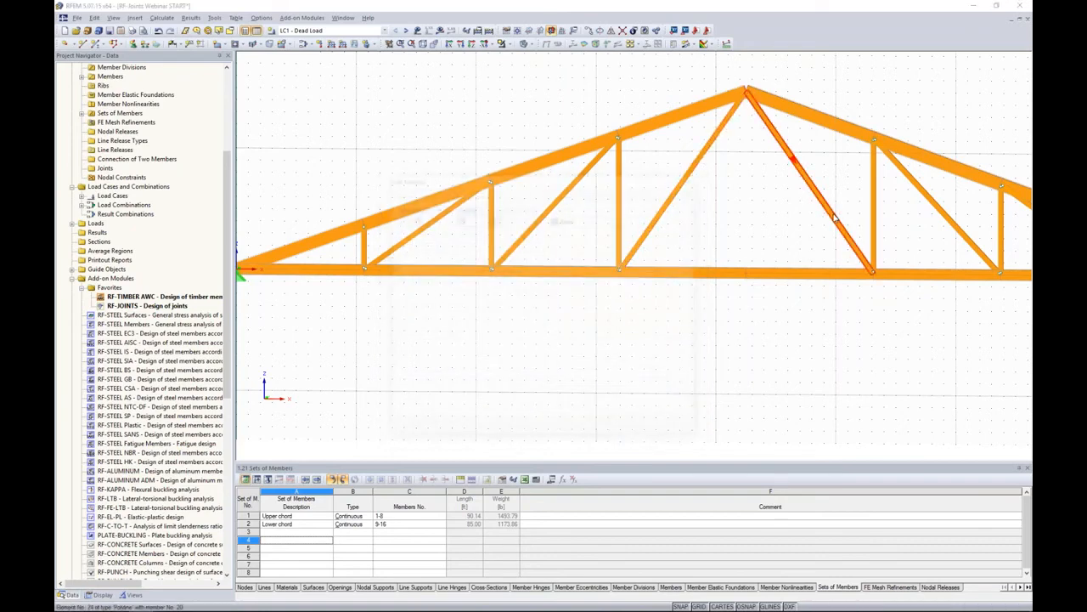
left_click(540, 408)
left_click(475, 425)
left_click(637, 431)
In the RF-JOINTS design details, enable generating member eccentricity and the connection model (joint or hinge), and apply them to the structural model.
scroll(688, 304, "down", 3)
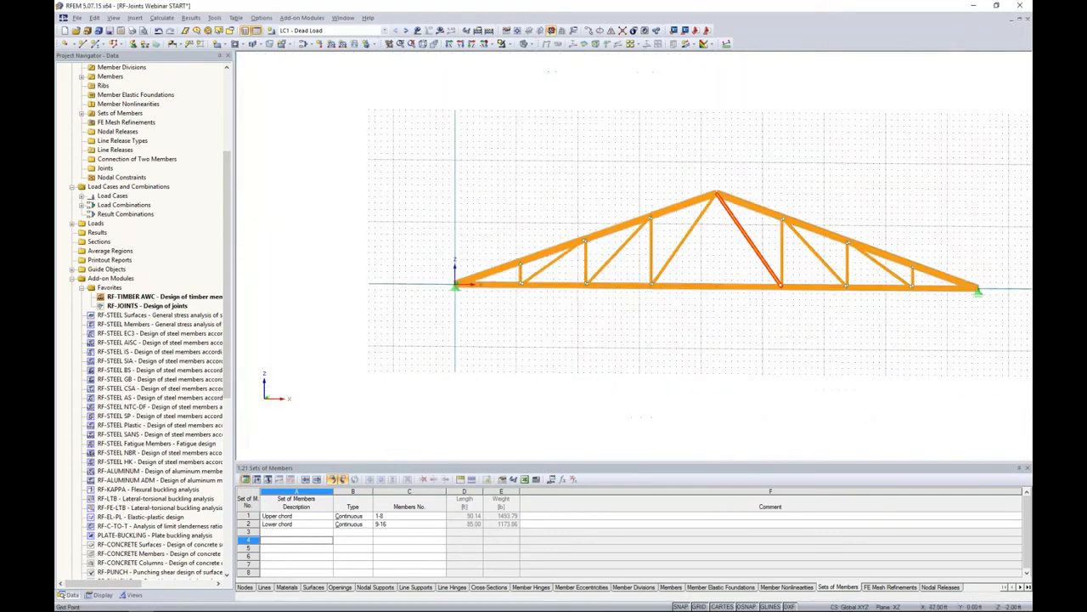
middle_click_drag(688, 304, 653, 292)
left_click(689, 315)
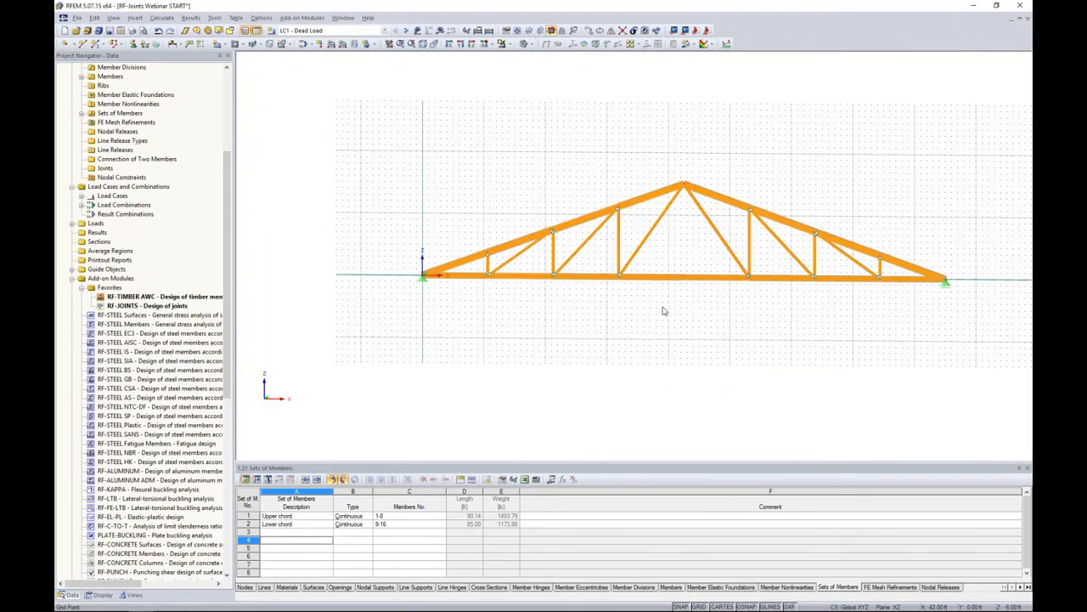
left_click(157, 307)
double_click(157, 306)
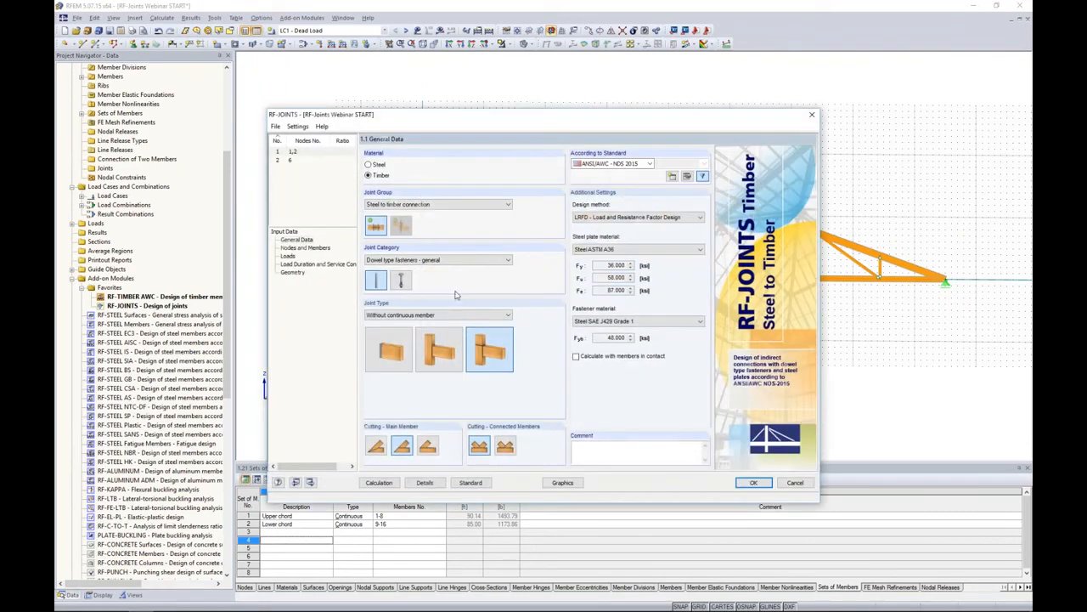
left_click(424, 482)
left_click(380, 212)
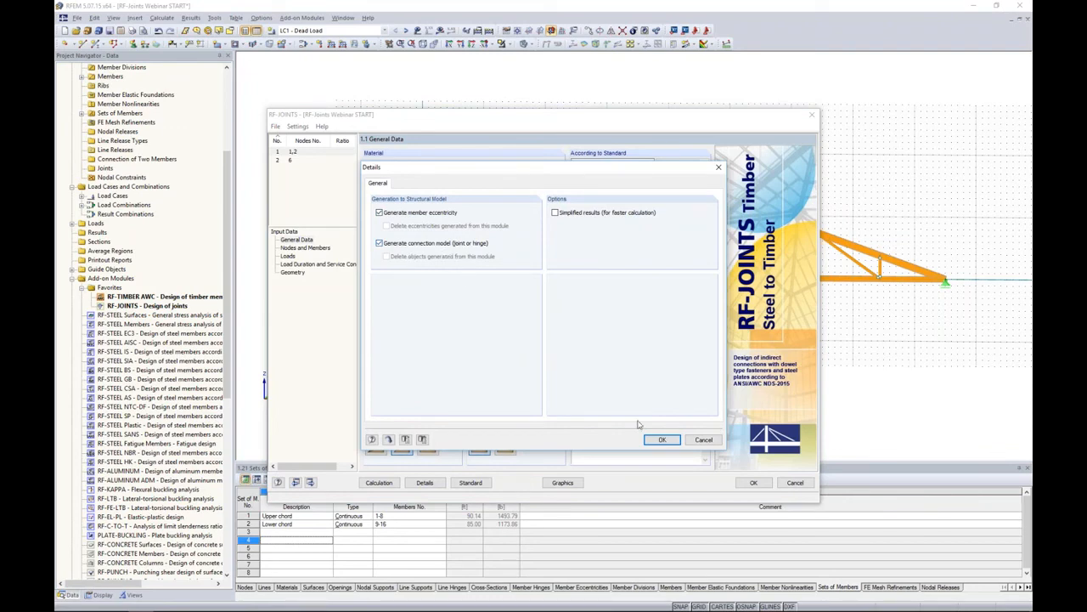
left_click(659, 440)
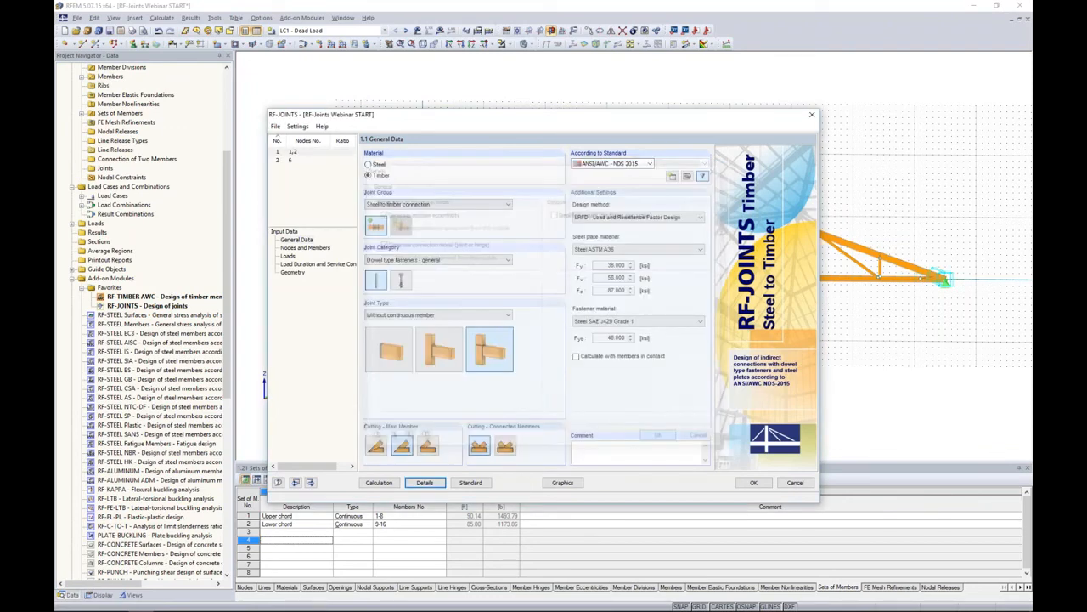
left_click(753, 481)
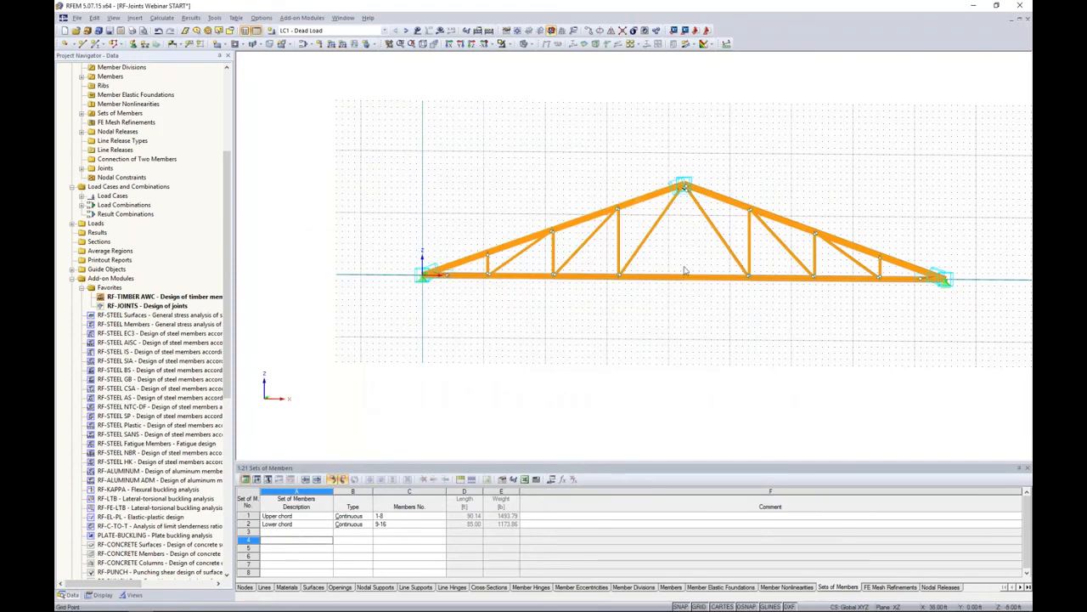
Show the model as a wireframe with the generated joint at the truss's left support in close-up.
scroll(690, 180, "up", 2)
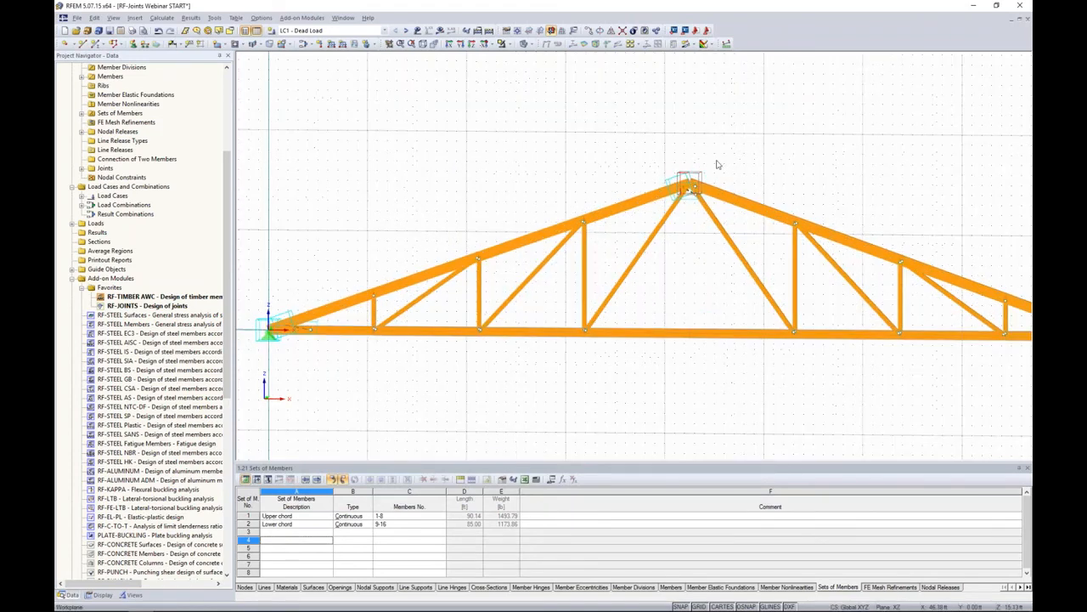
middle_click_drag(399, 368, 554, 365)
scroll(373, 322, "up", 4)
left_click(527, 43)
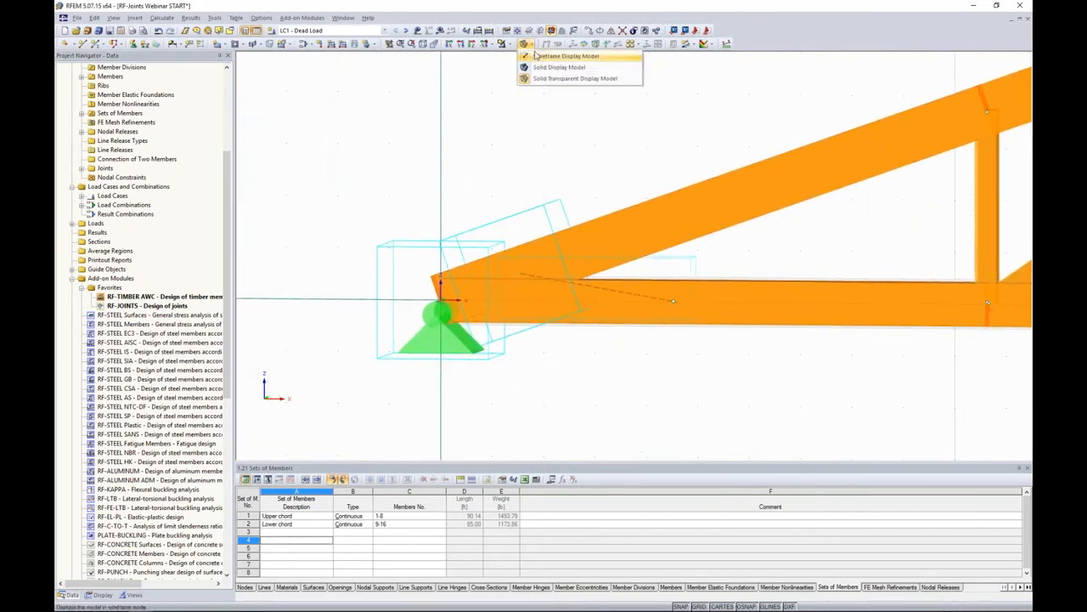
left_click(560, 57)
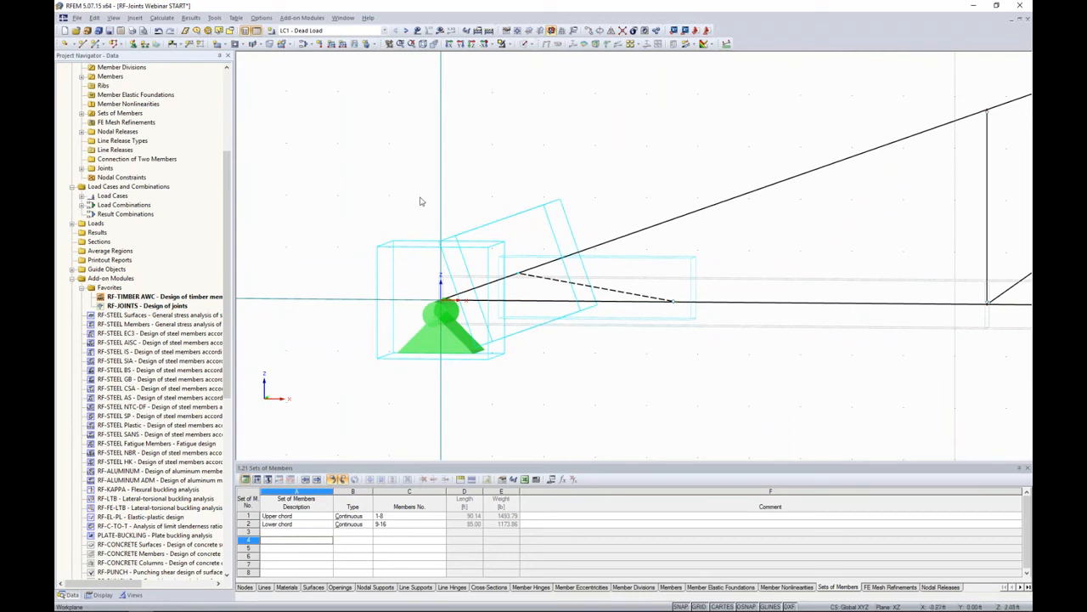
Examine the properties of the generated nodal release at the truss's left support.
double_click(393, 250)
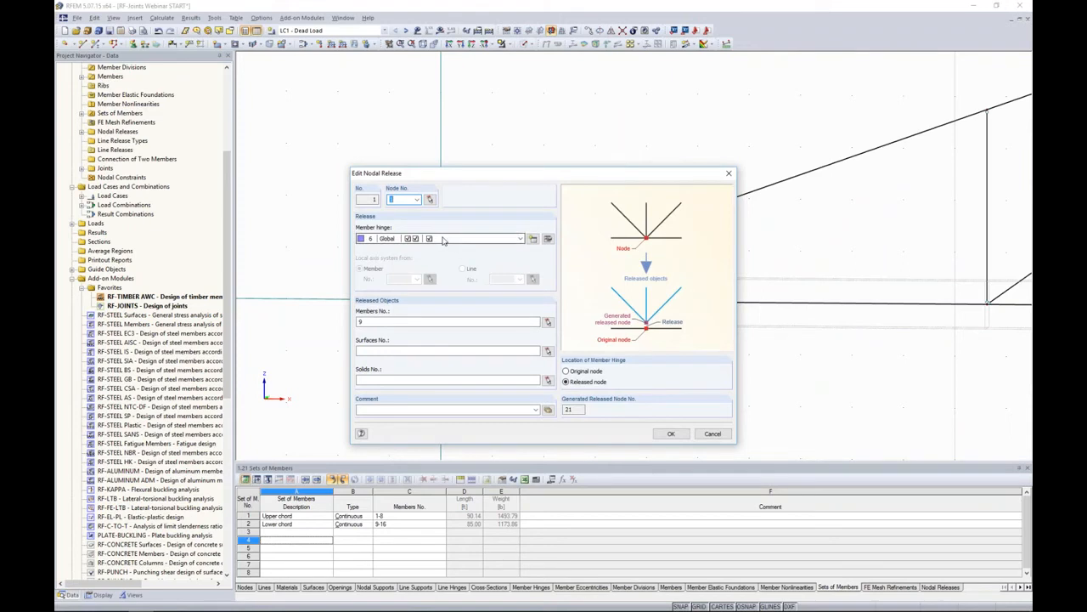
left_click_drag(543, 177, 831, 114)
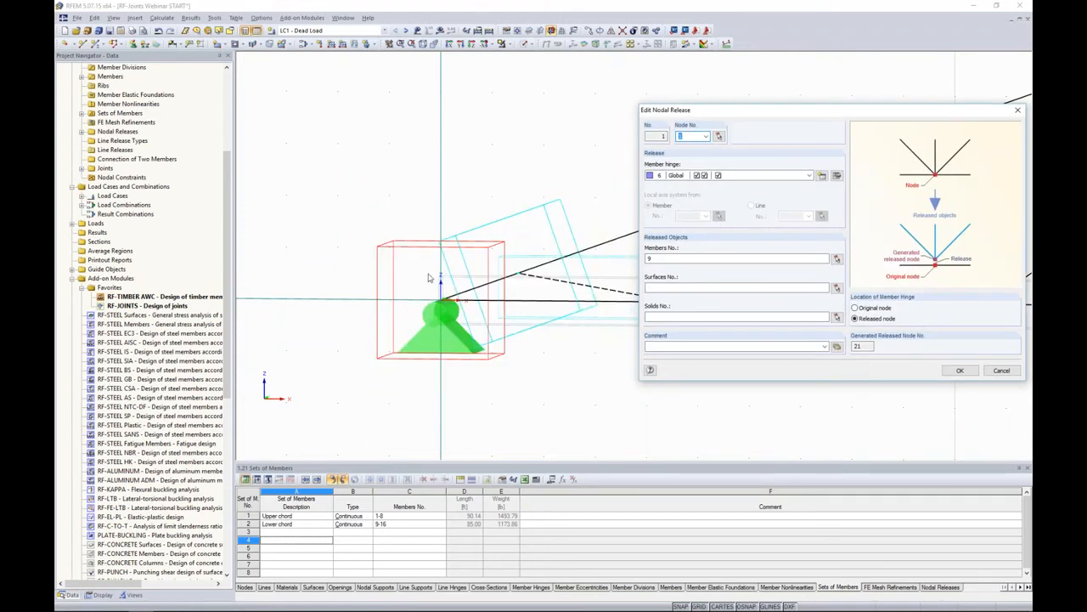
left_click(960, 370)
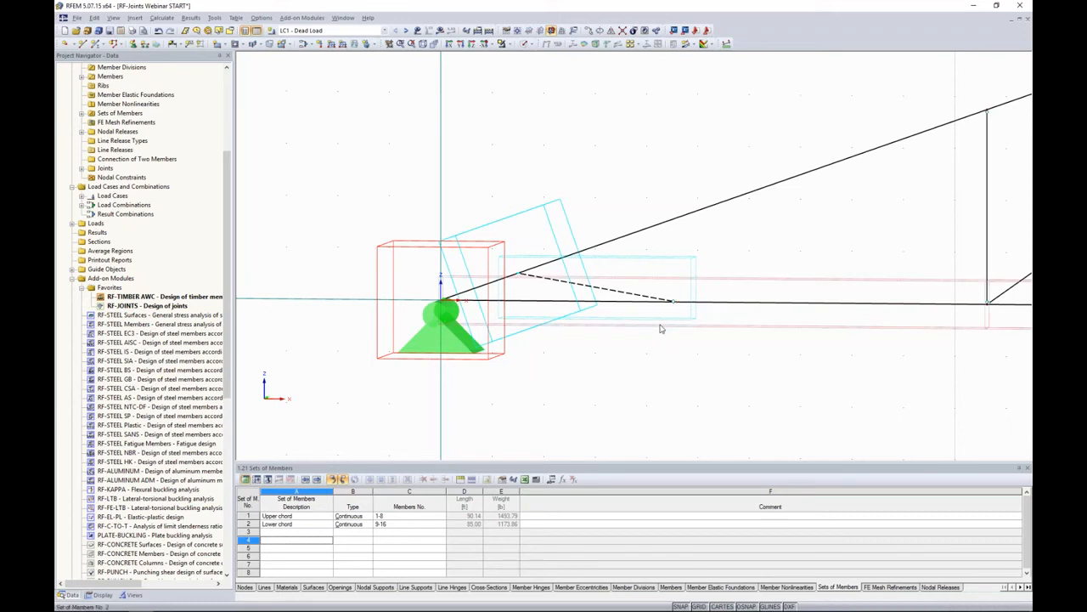
Examine the generated joint at the left support, including the spring constants of member 1's hinge.
left_click(662, 323)
double_click(662, 324)
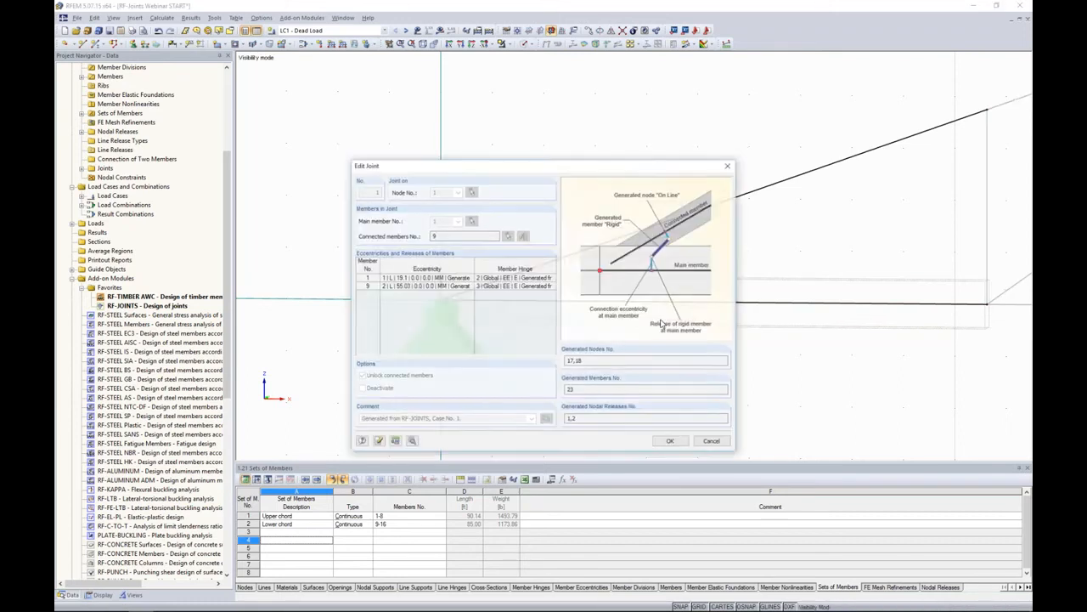
left_click_drag(621, 166, 856, 108)
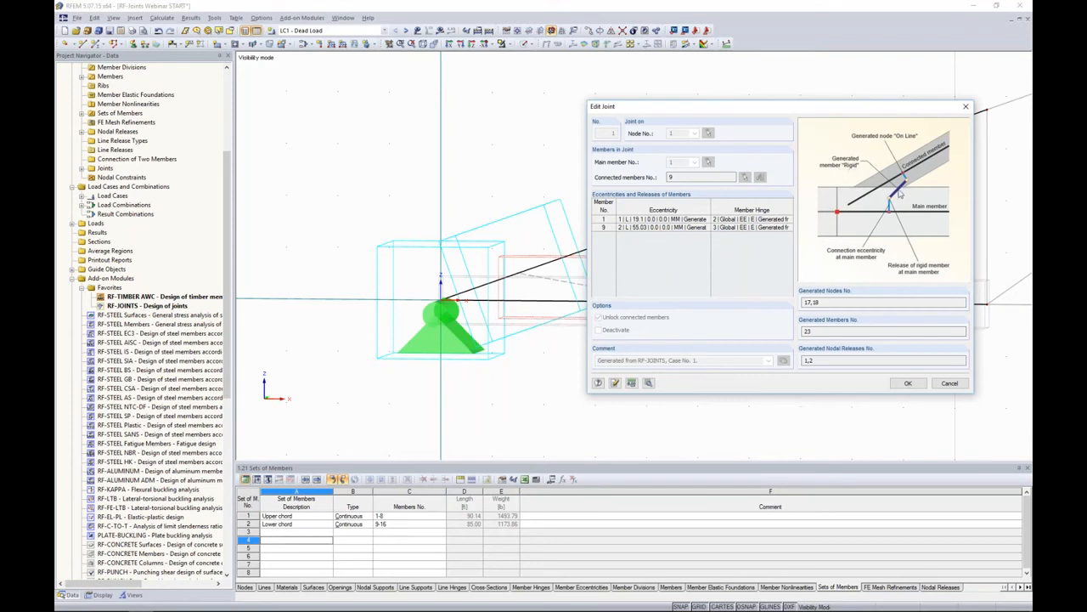
left_click(741, 220)
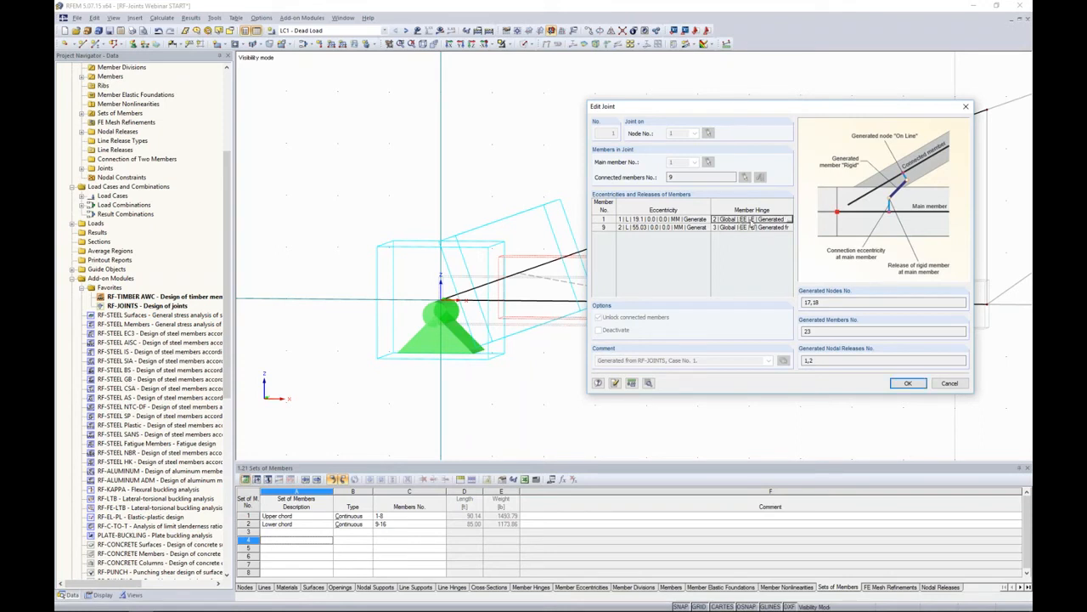
left_click(789, 220)
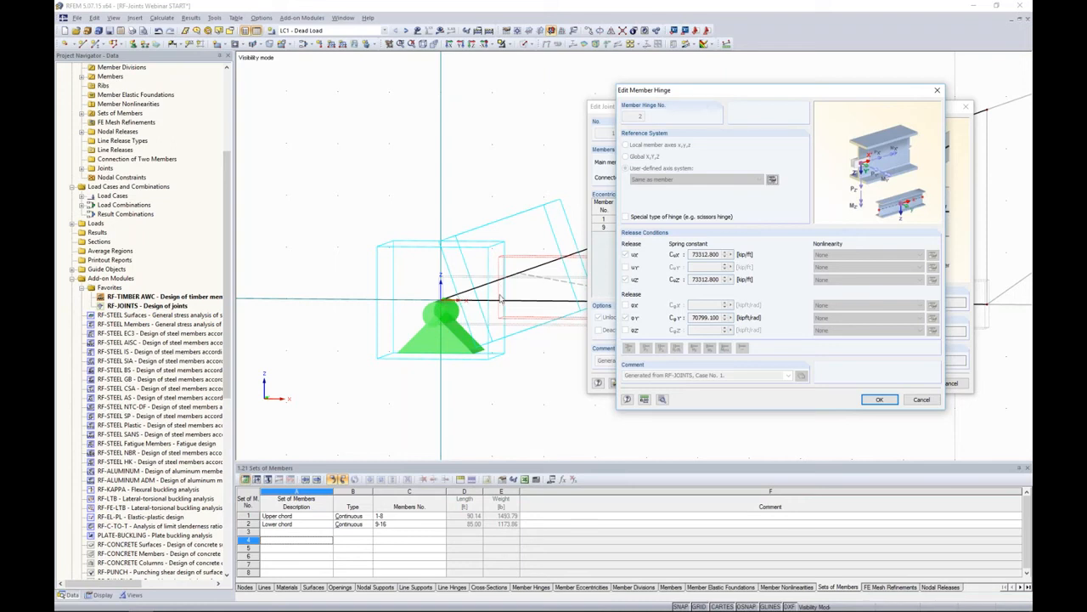
left_click(880, 399)
left_click(948, 380)
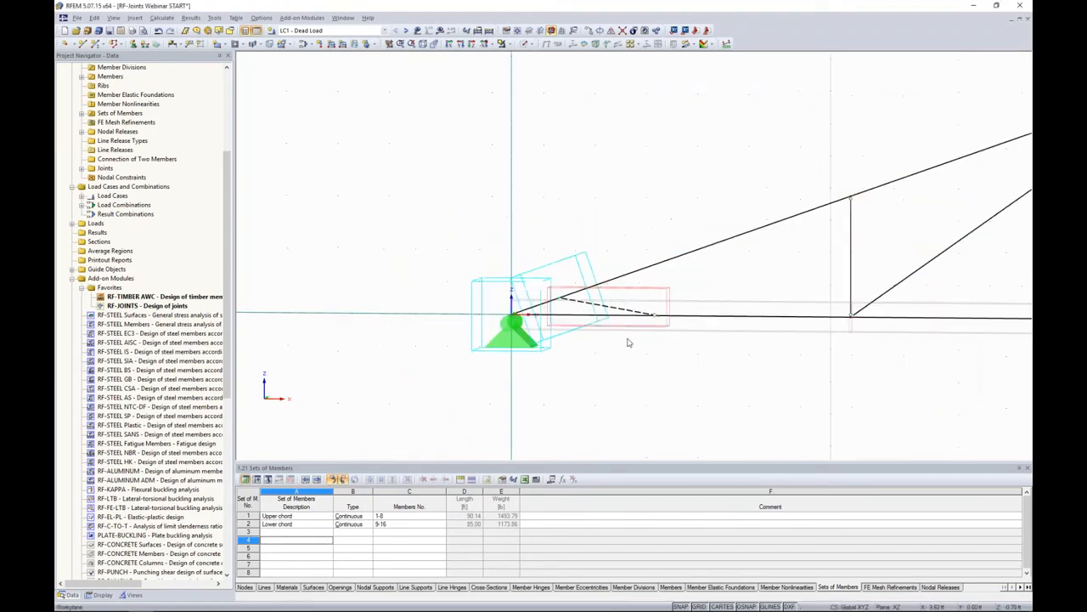
Examine the member eccentricities and hinges of the generated joint at the truss ridge.
scroll(658, 275, "up", 9)
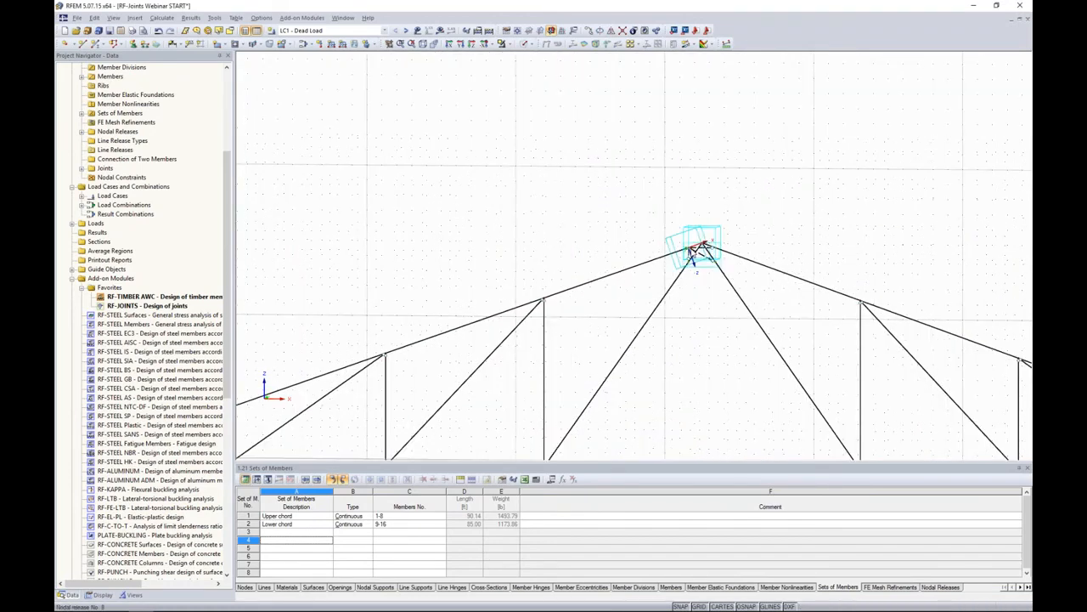
middle_click_drag(718, 318, 641, 313)
scroll(633, 285, "up", 2)
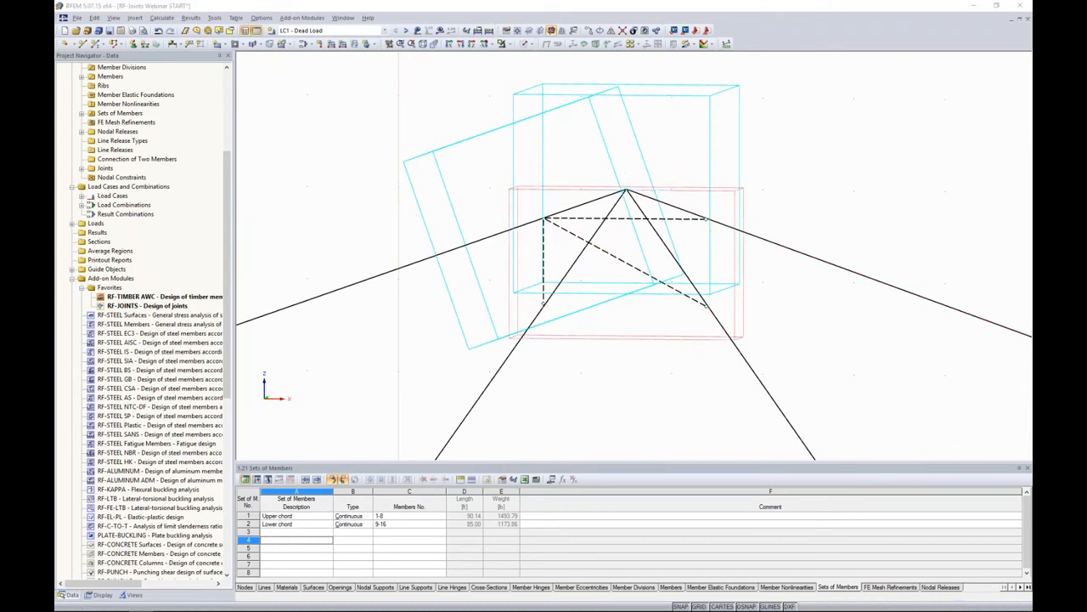
double_click(687, 344)
left_click_drag(645, 160, 859, 124)
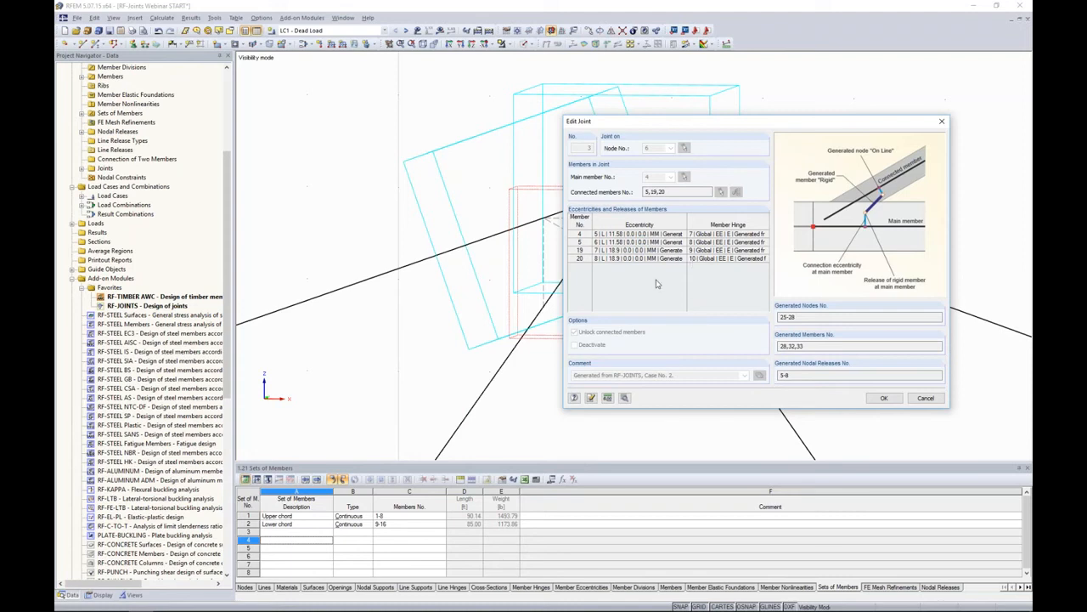
left_click(916, 399)
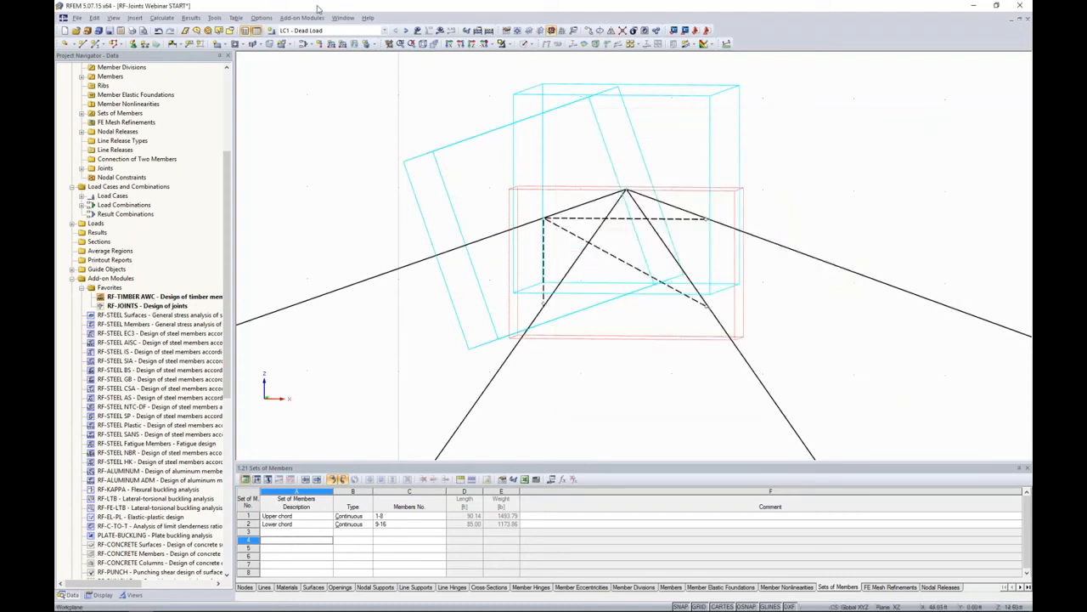
Select load combination CO2 - 1.4D + 1.6S and try to calculate and display its results.
left_click(302, 31)
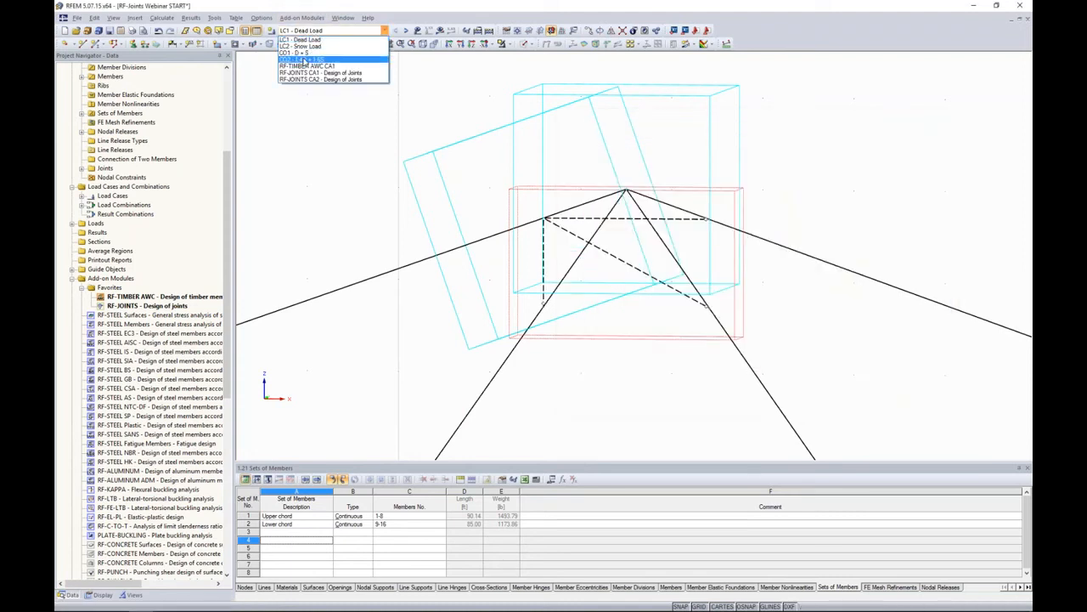
left_click(298, 60)
left_click(439, 31)
left_click(526, 326)
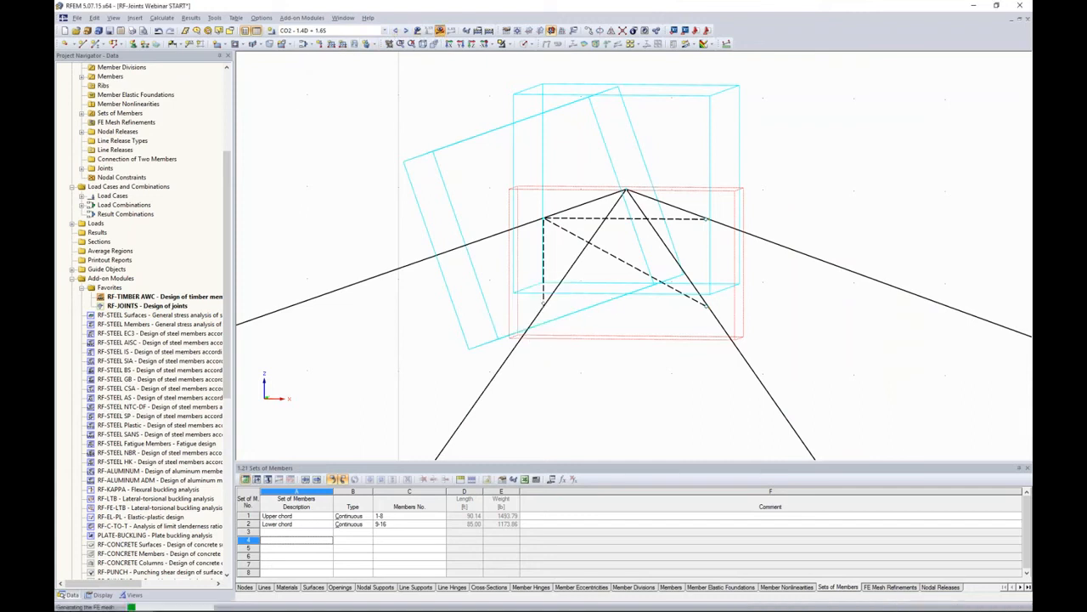
left_click(544, 332)
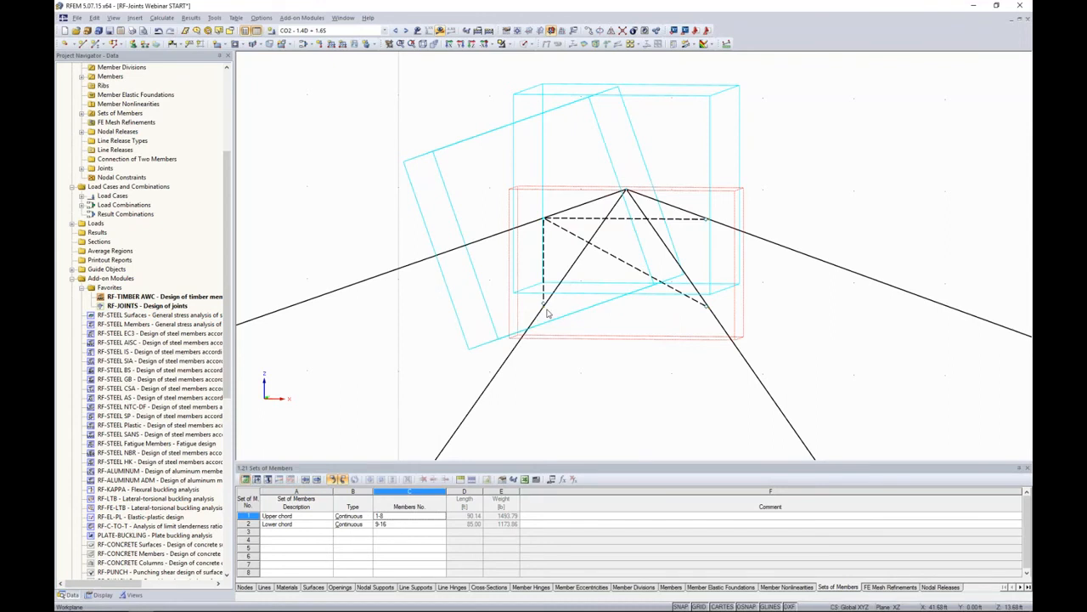
Delete the upper chord's continuous set of members 1-8 from the sets of members table.
middle_click_drag(540, 379, 608, 245)
middle_click_drag(486, 364, 555, 363)
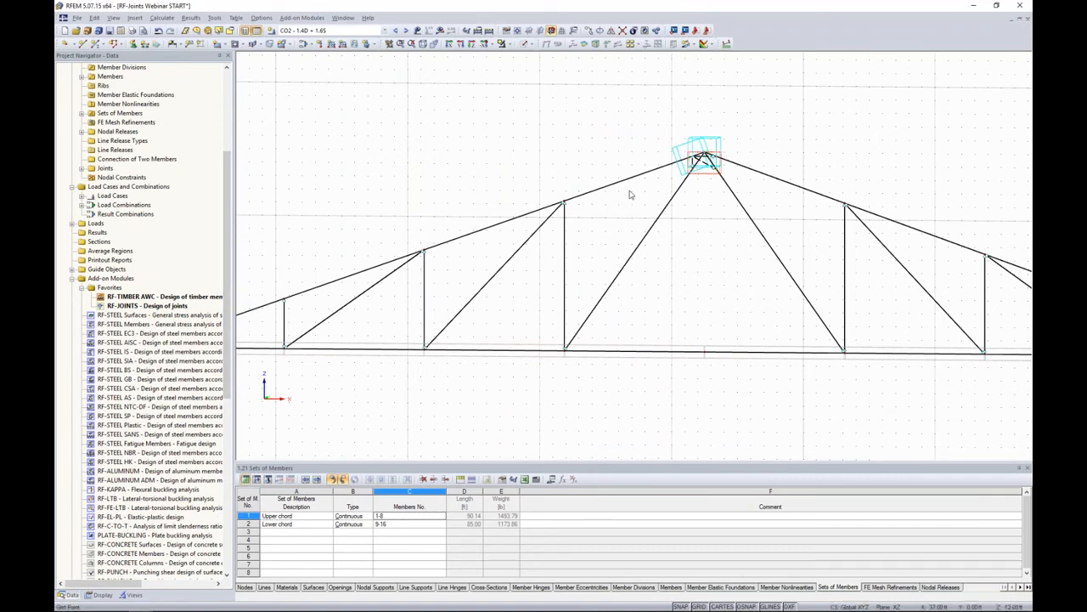
left_click(244, 516)
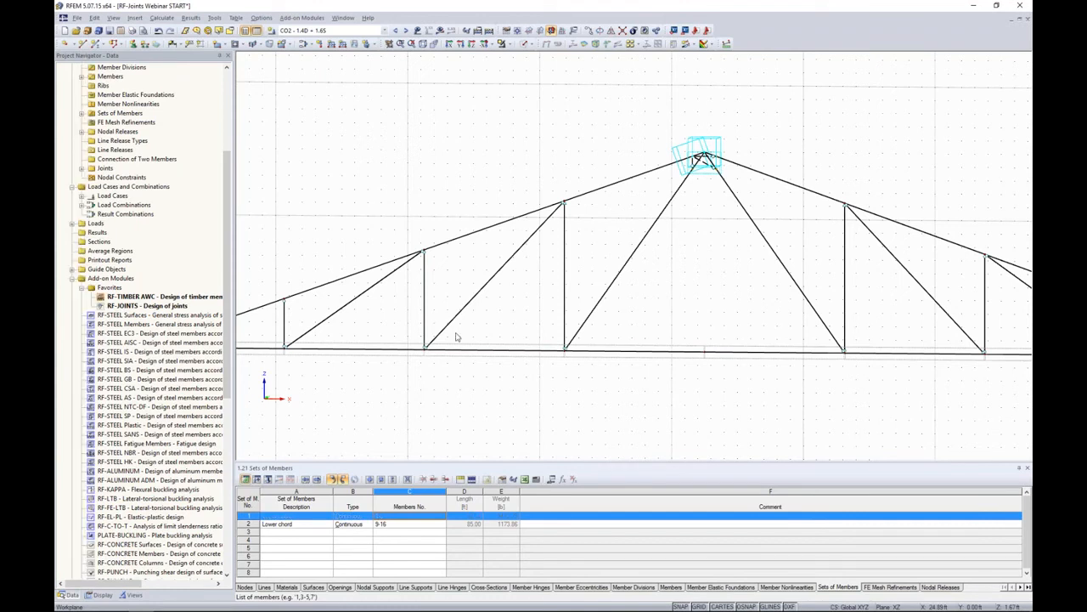
Create a continuous set of members from members 1-4 on the left slope of the upper chord.
scroll(474, 299, "down", 1)
scroll(475, 299, "down", 1)
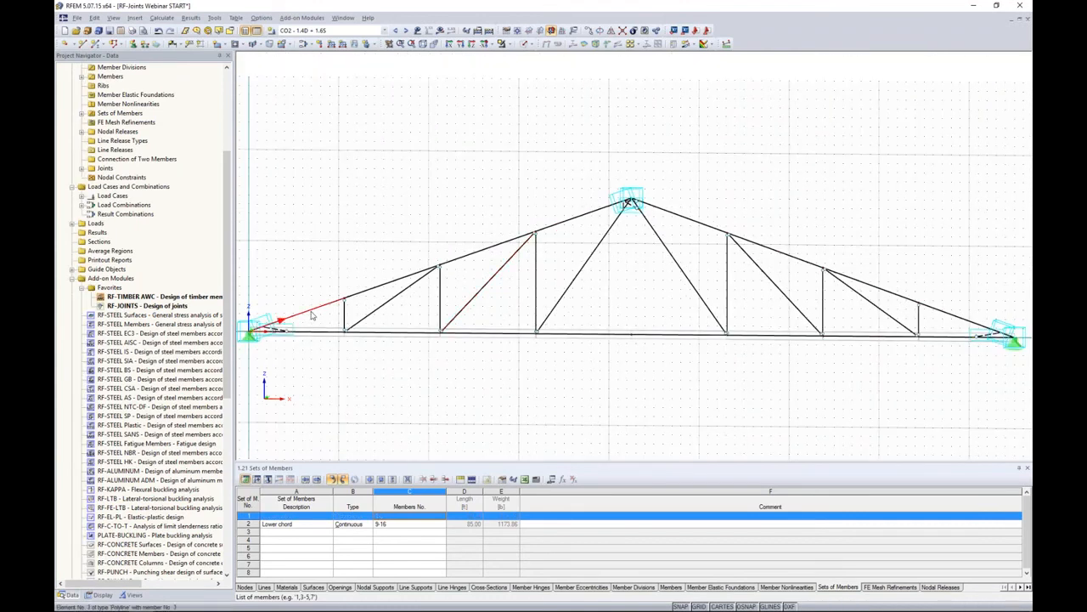
left_click(508, 243, "ctrl")
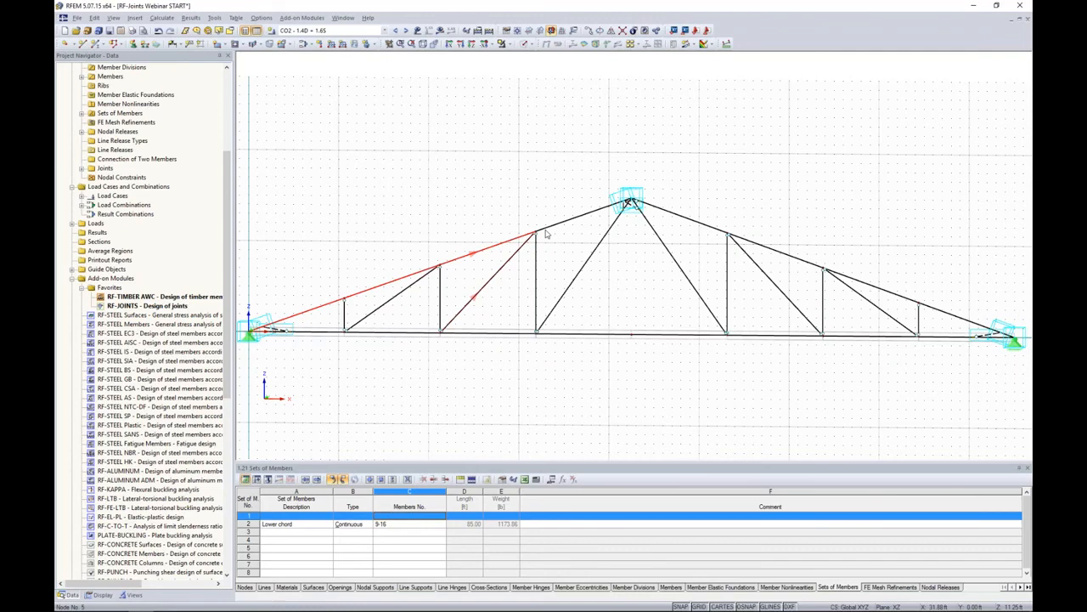
left_click(556, 225, "ctrl")
right_click(557, 228)
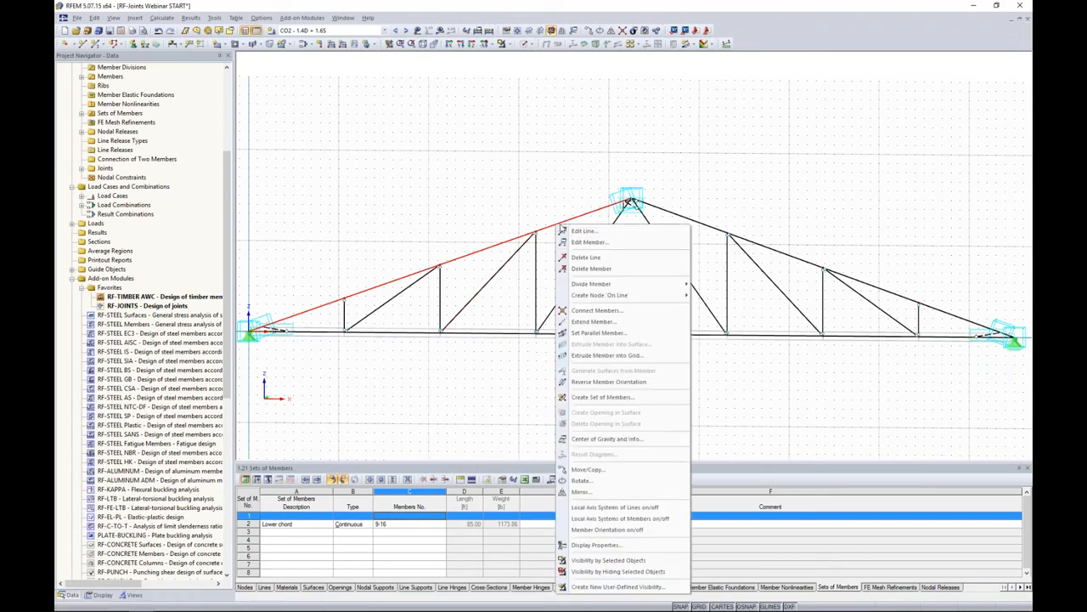
left_click(594, 397)
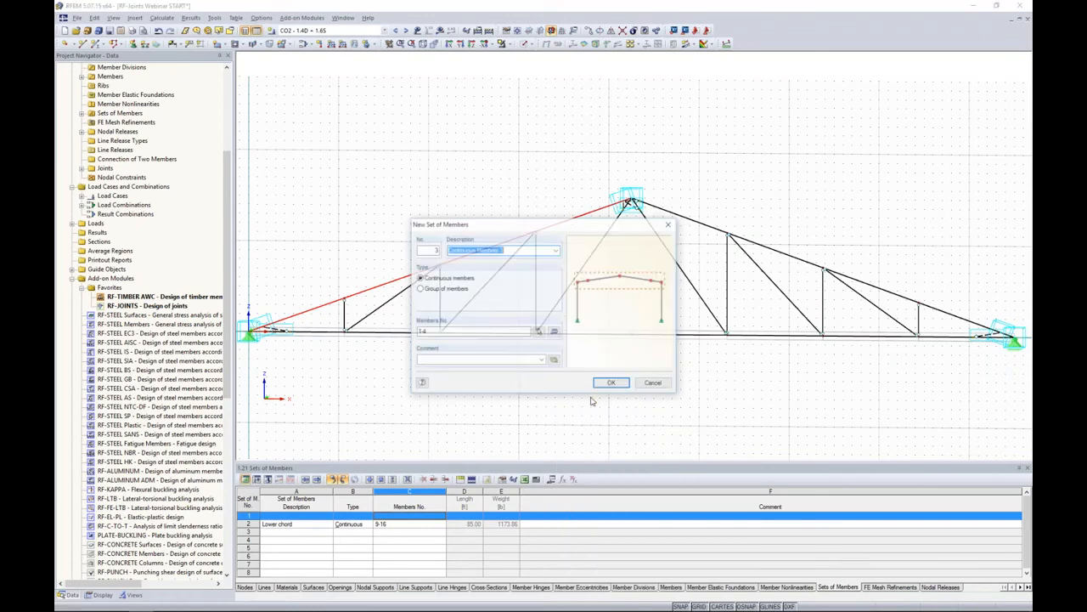
left_click(612, 383)
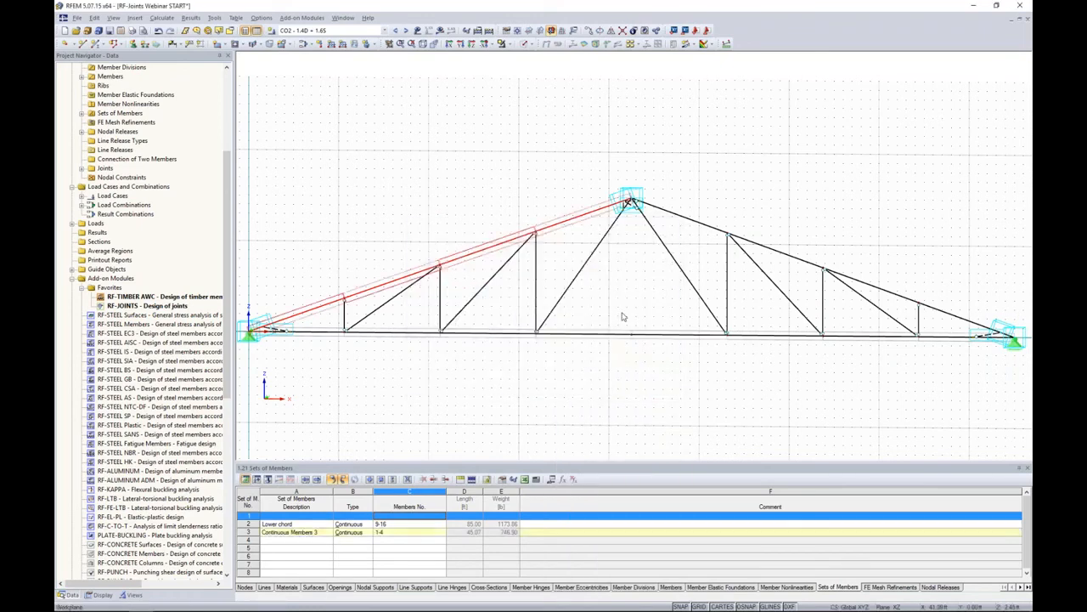
Create a continuous set of members from members 5-8 on the right slope of the upper chord.
left_click(691, 223)
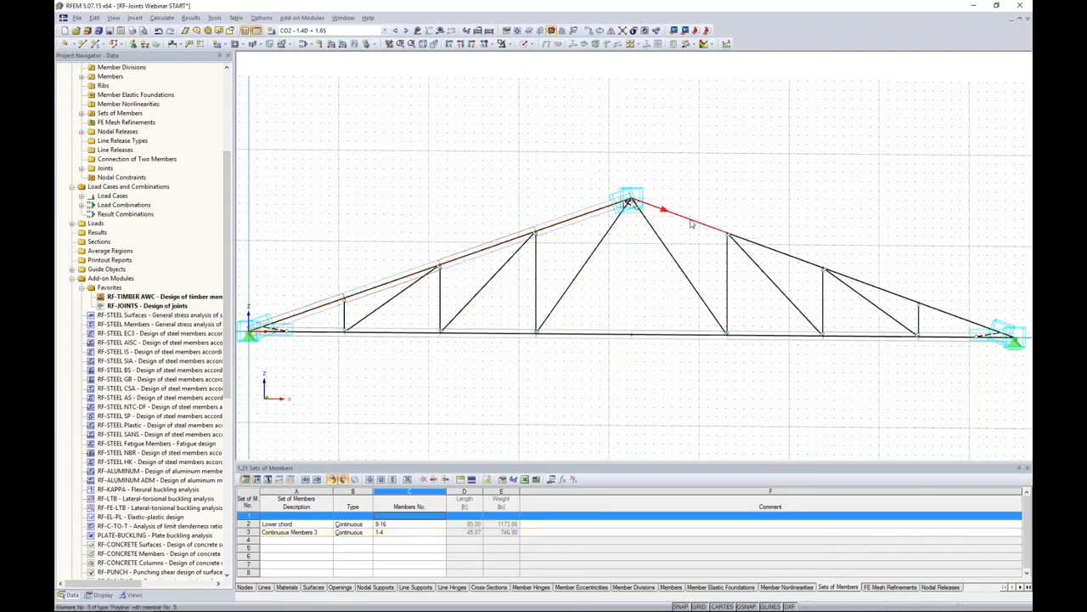
left_click(765, 248, "ctrl")
left_click(869, 289, "ctrl")
left_click(939, 312, "ctrl")
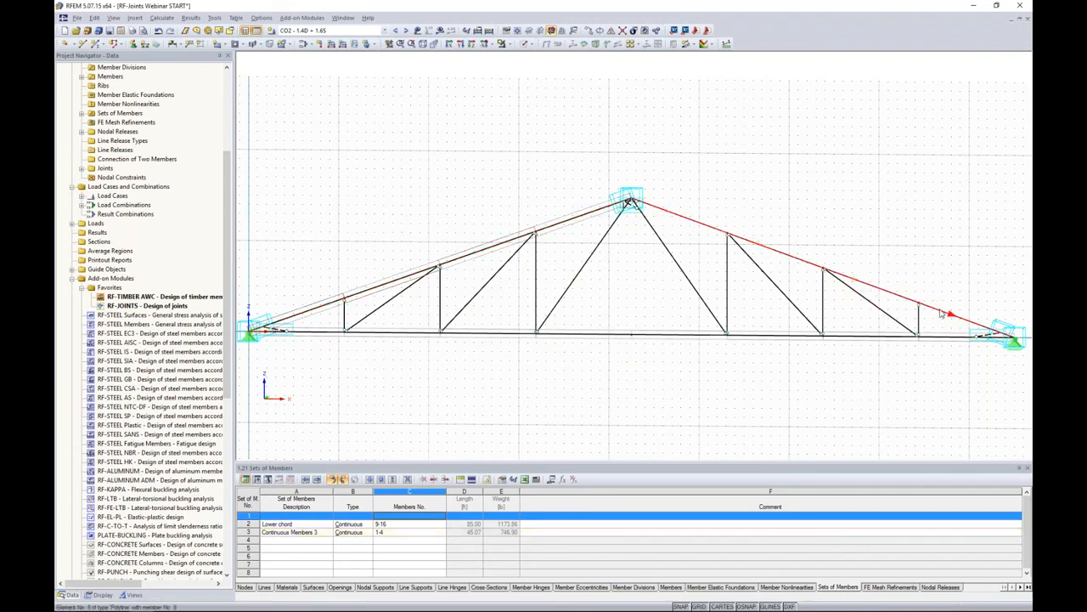
right_click(801, 265)
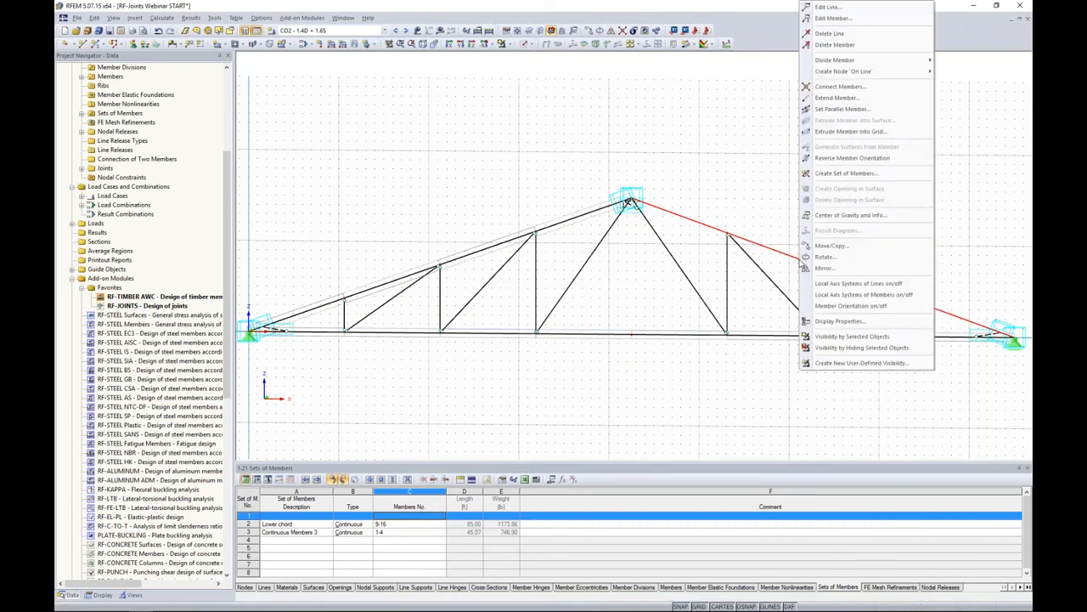
left_click(841, 173)
left_click(611, 381)
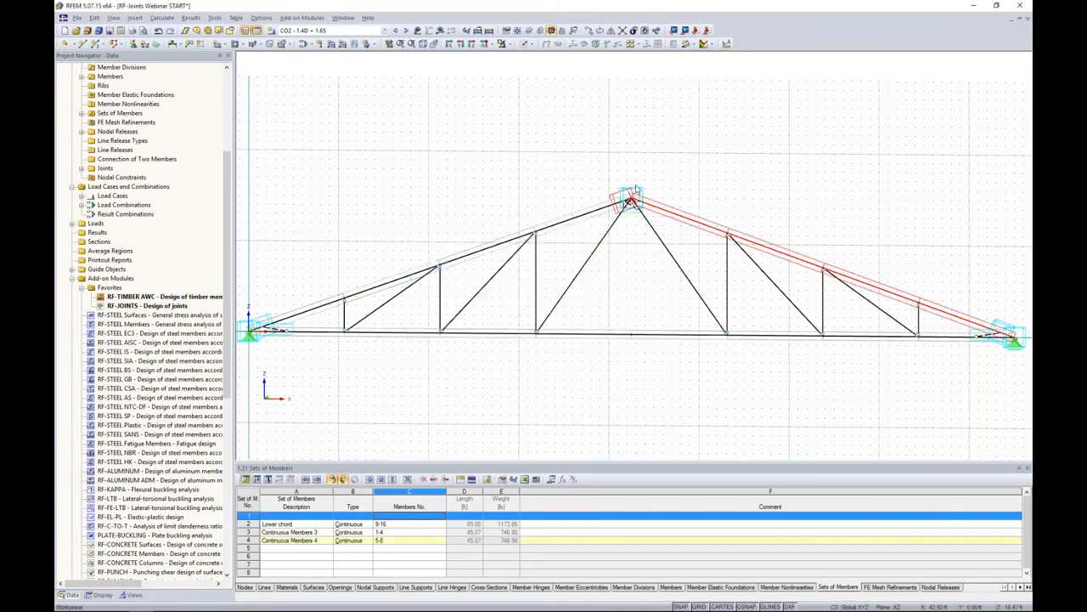
Calculate load combination CO2 - 1.4D + 1.6S and display its results on the truss.
scroll(629, 201, "up", 5)
scroll(625, 204, "down", 5)
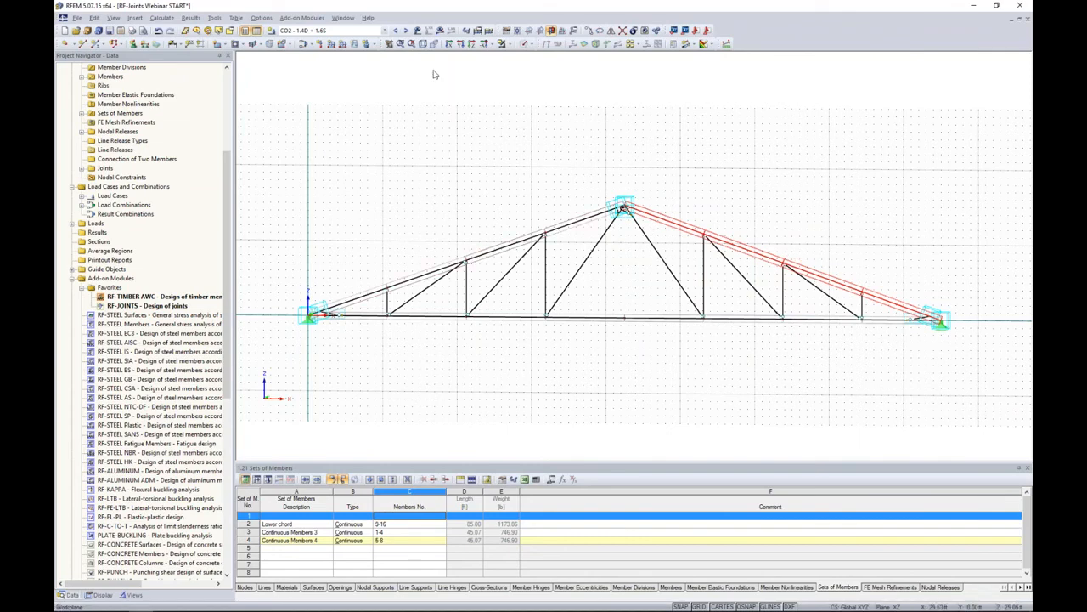
left_click(440, 30)
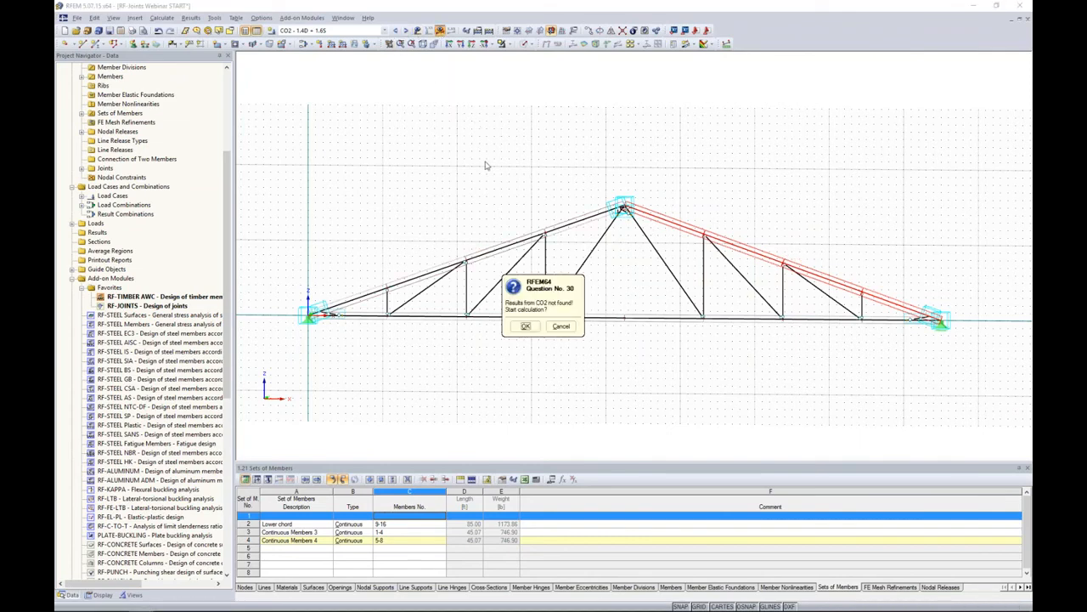
left_click(525, 327)
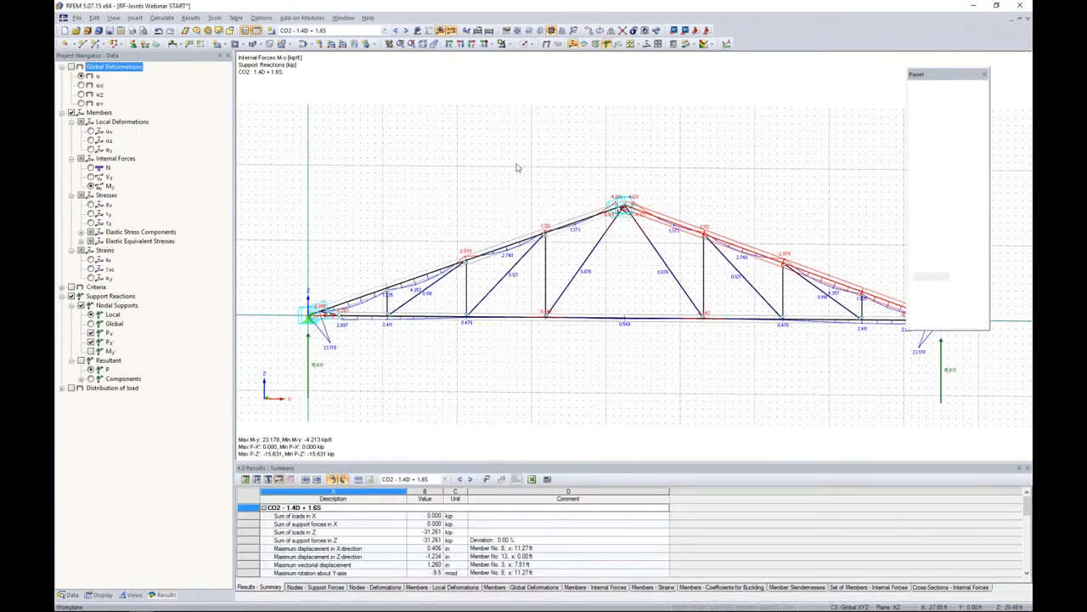
Examine the My moment diagram at the truss ridge and left support, and the Vz shear diagram at the left support.
scroll(614, 185, "up", 5)
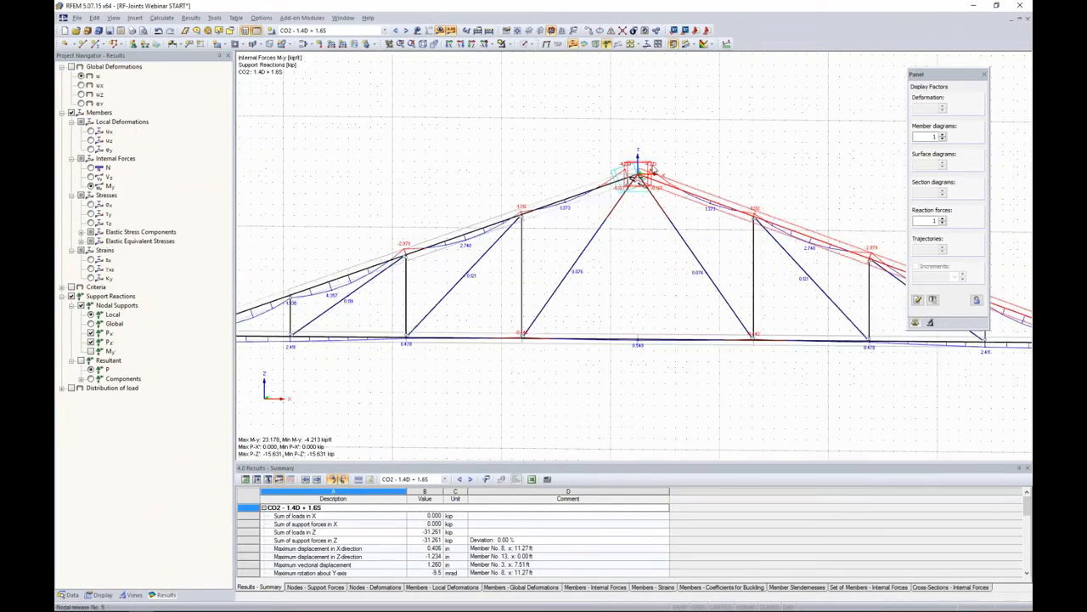
scroll(611, 187, "up", 2)
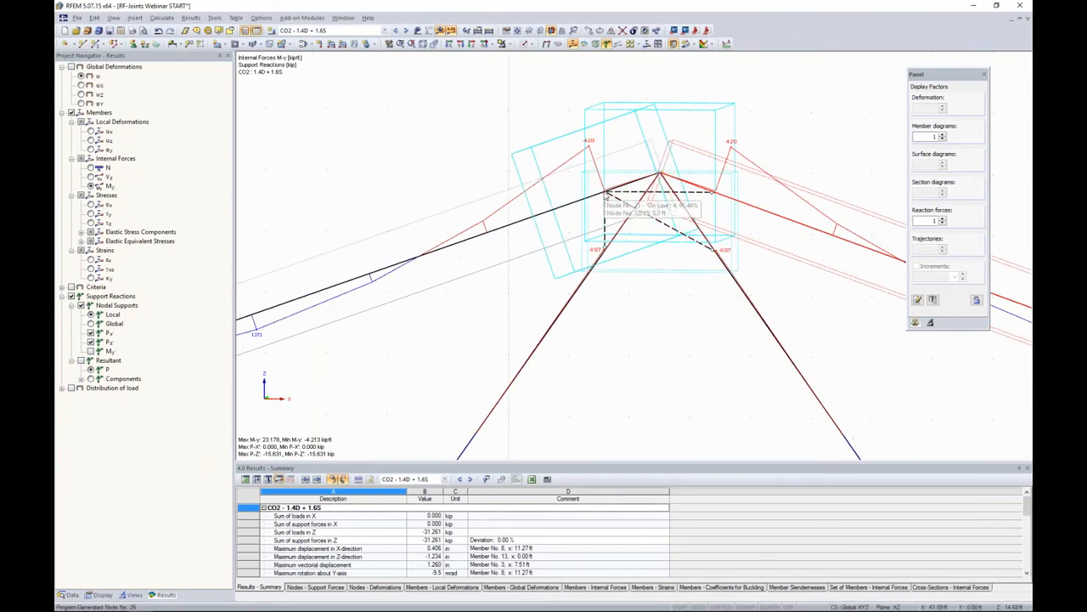
scroll(607, 195, "down", 2)
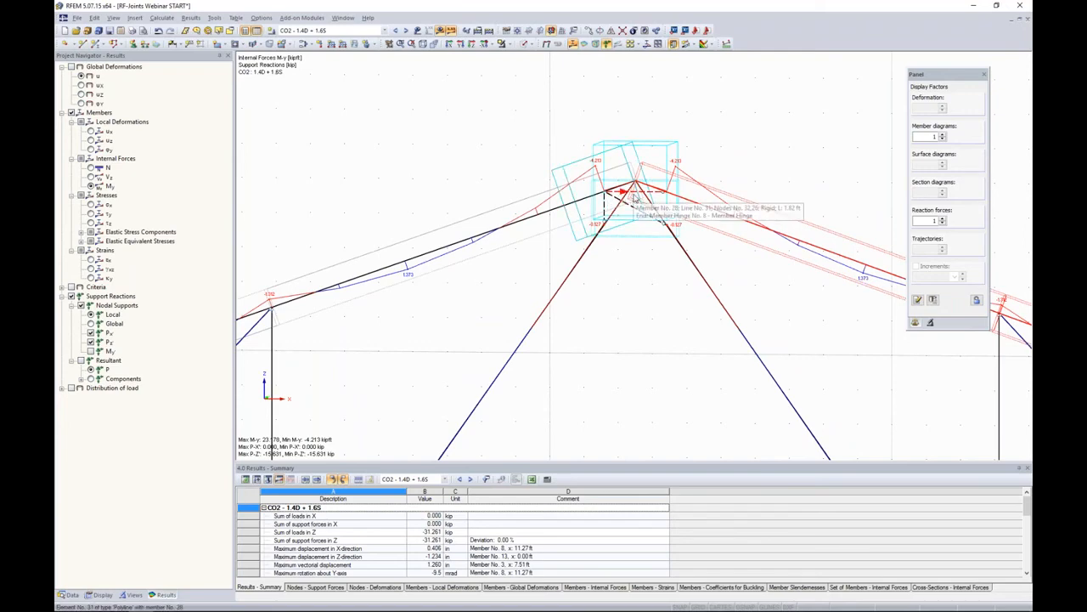
scroll(633, 219, "down", 2)
scroll(624, 234, "down", 4)
middle_click_drag(371, 350, 668, 289)
scroll(497, 310, "up", 10)
scroll(497, 327, "down", 4)
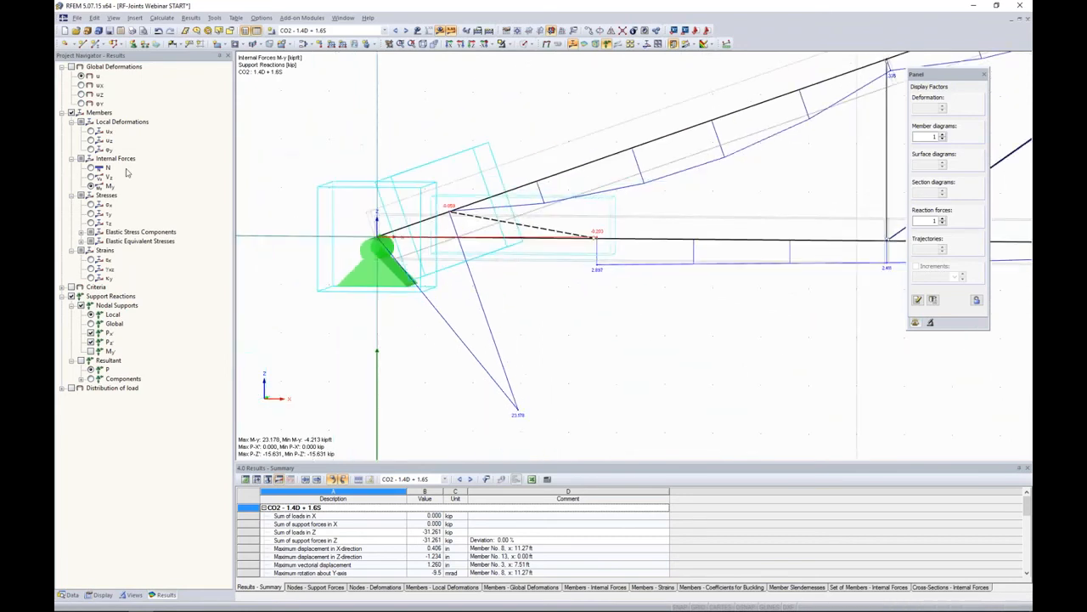
left_click(91, 176)
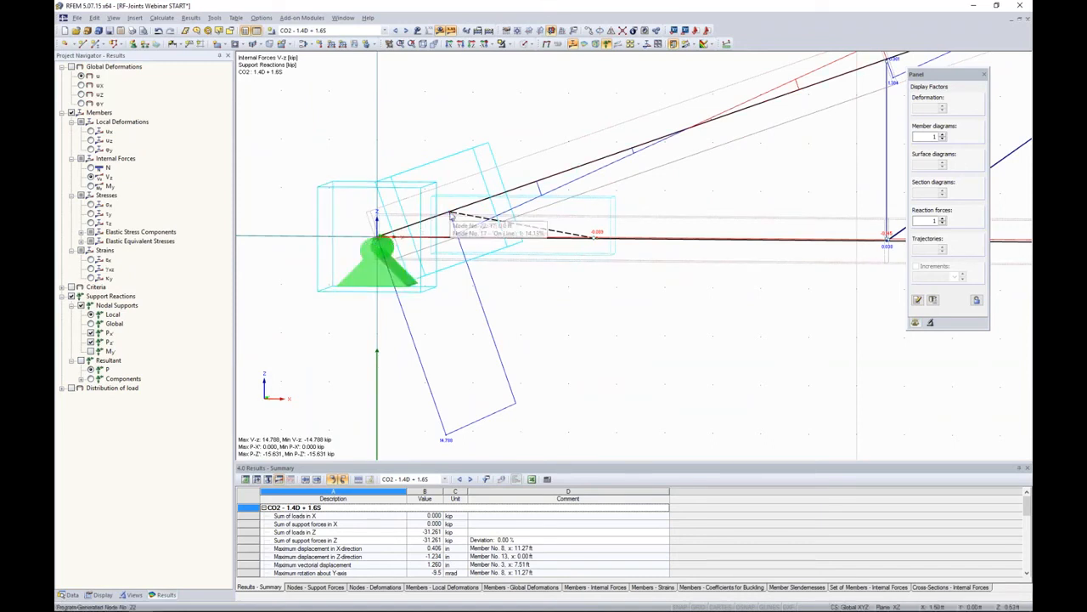
scroll(451, 216, "down", 4)
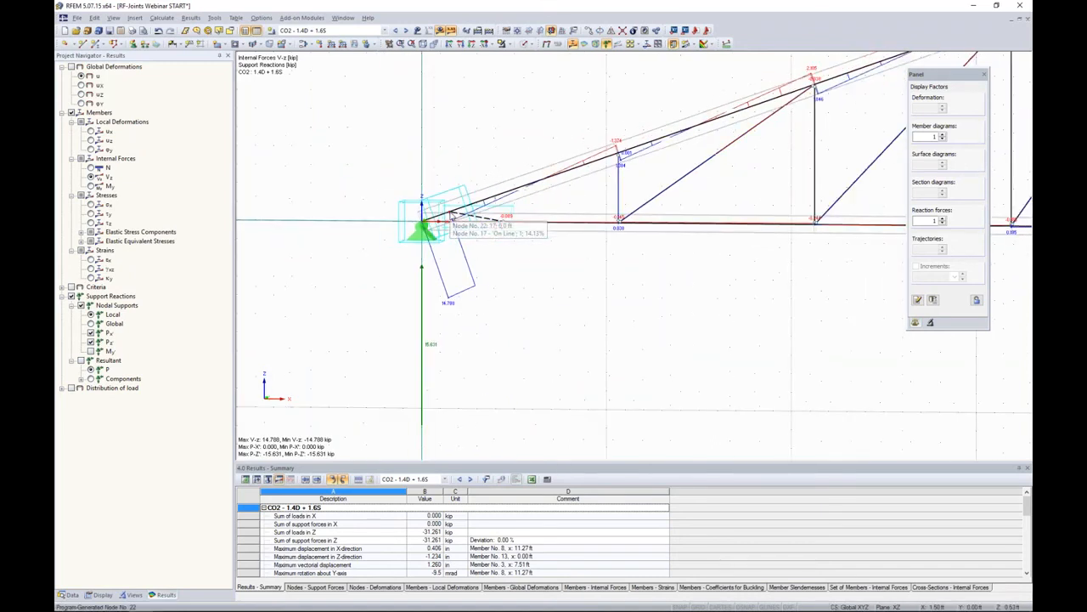
Recalculate RF-JOINTS CA1 - Design of Joints, allowing existing results to be deleted for generating the connection model.
left_click(323, 30)
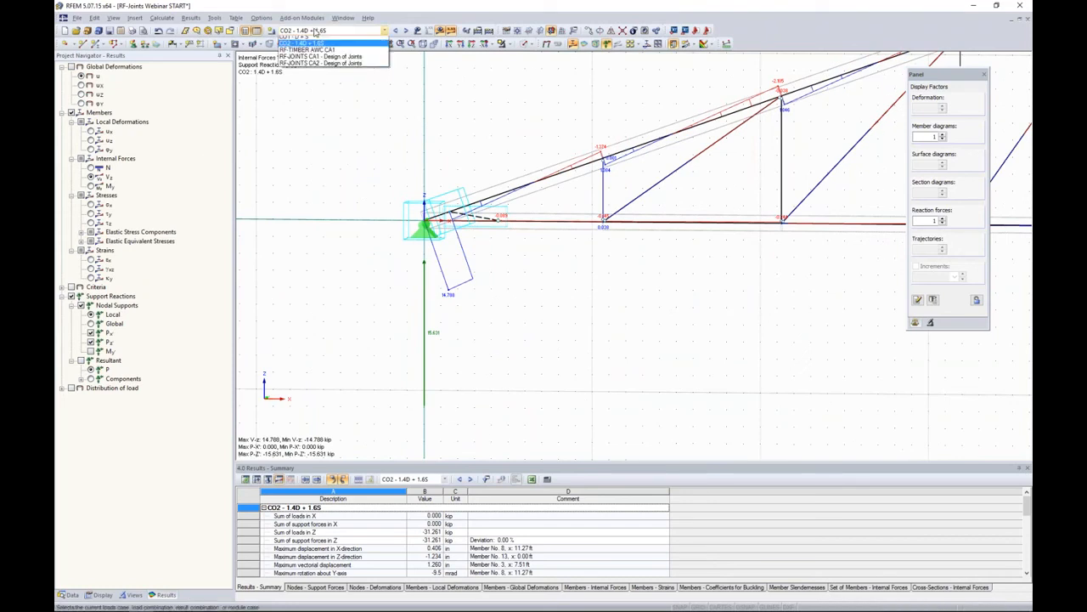
left_click(312, 74)
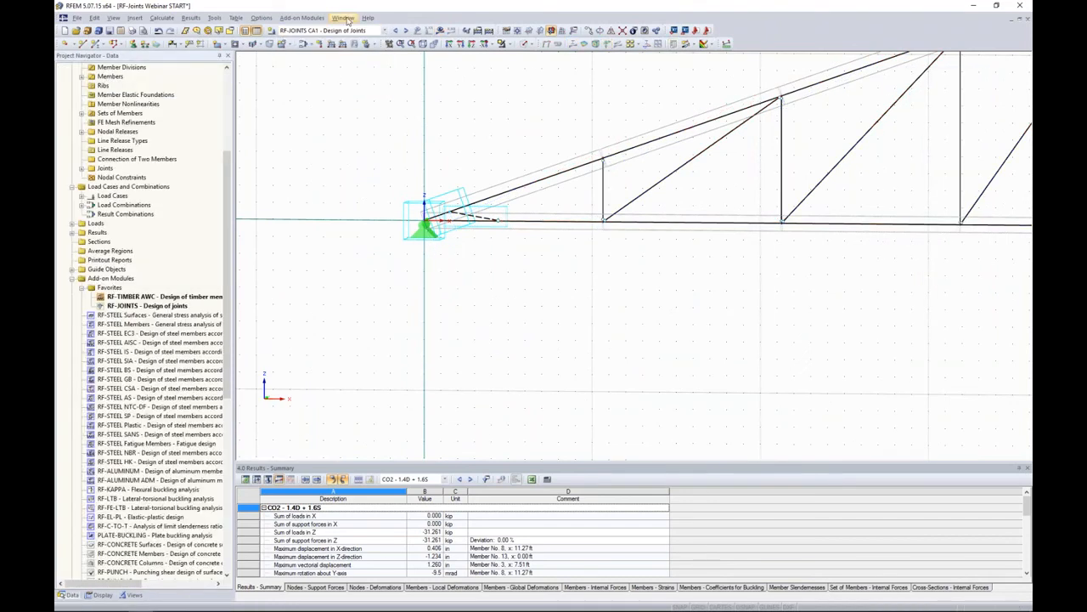
left_click(309, 19)
left_click(314, 30)
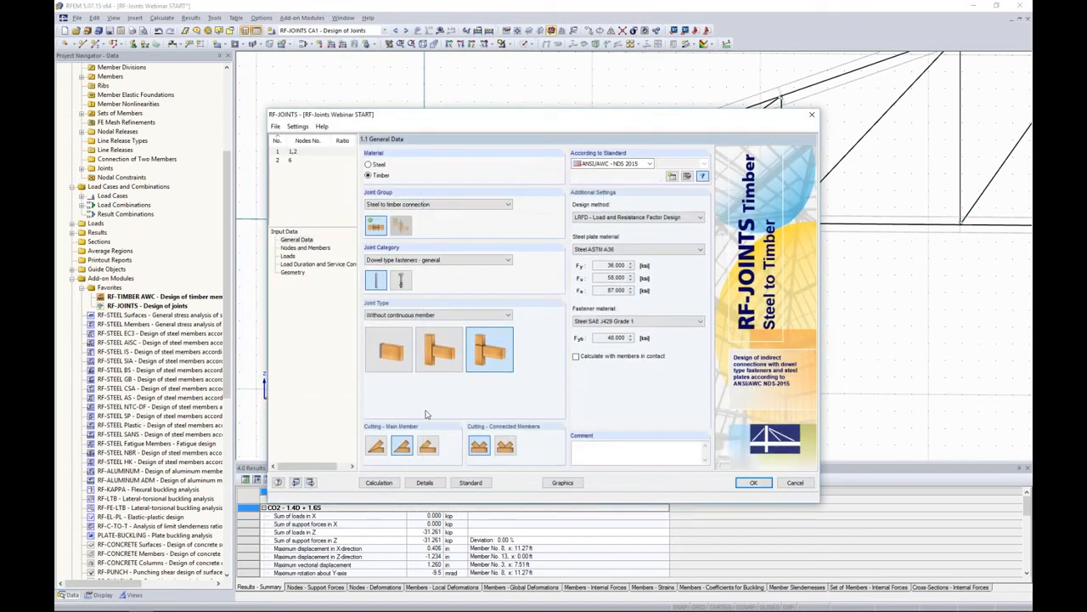
left_click(379, 482)
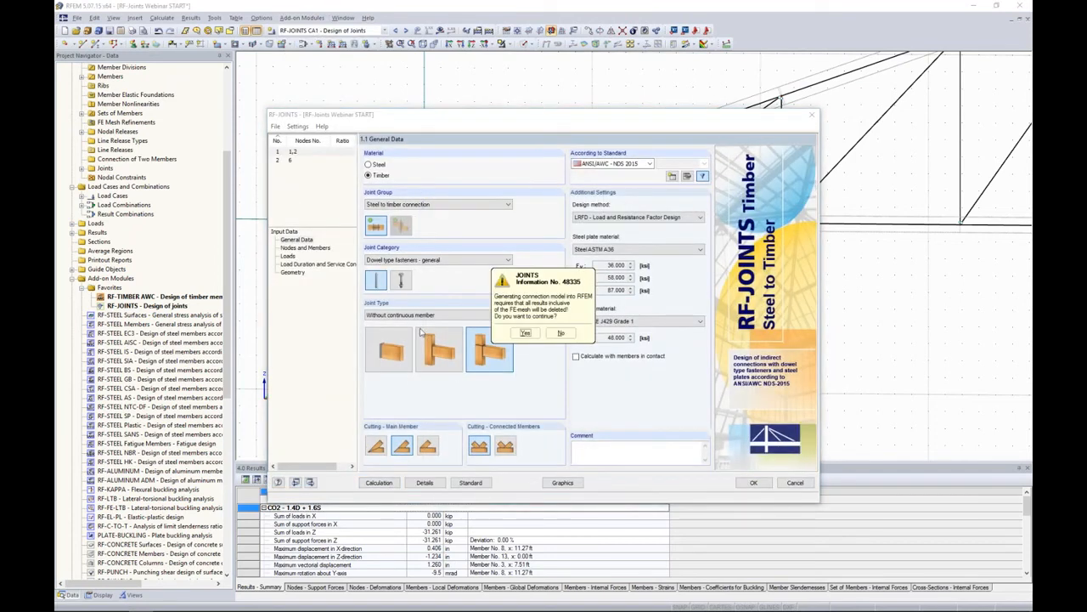
left_click(525, 333)
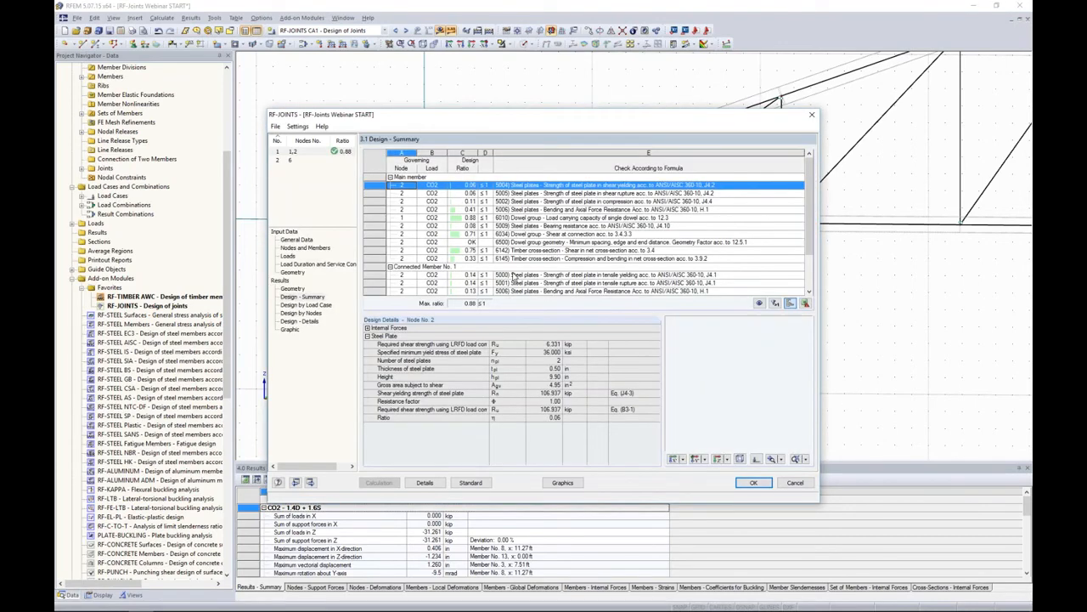
Examine the design details of the single dowel load carrying capacity check, and accept and close the joint design.
left_click(472, 218)
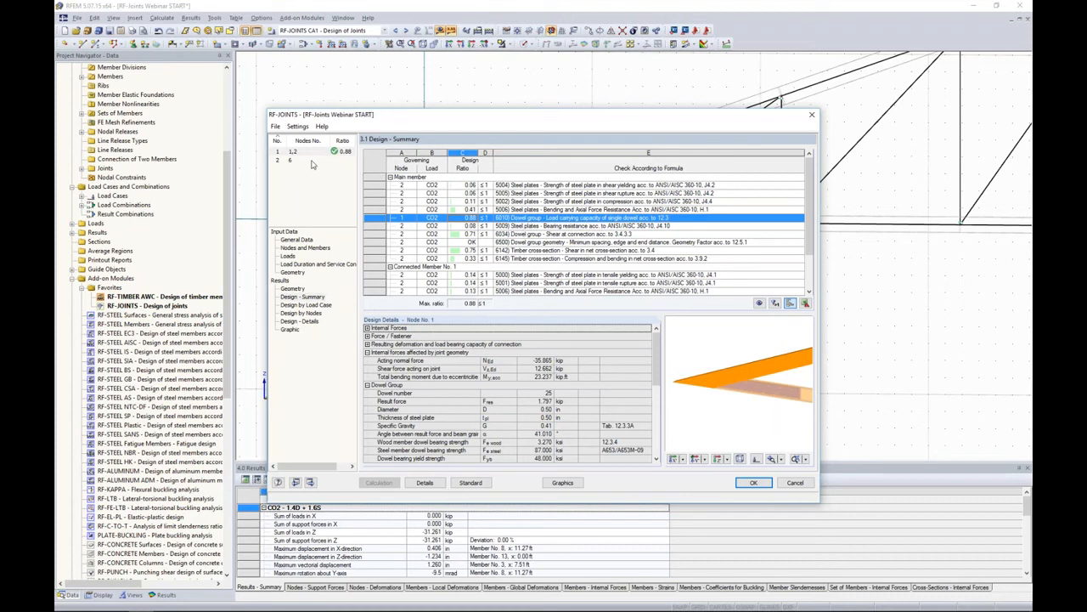
left_click(752, 481)
scroll(741, 363, "down", 2)
middle_click_drag(664, 334, 519, 329)
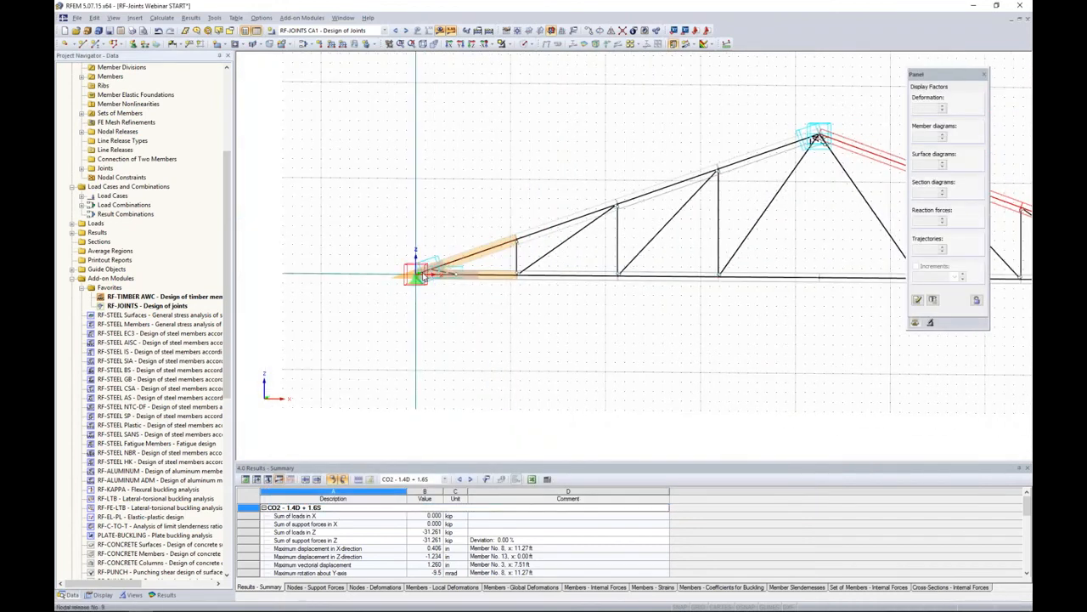
middle_click_drag(667, 322, 499, 314)
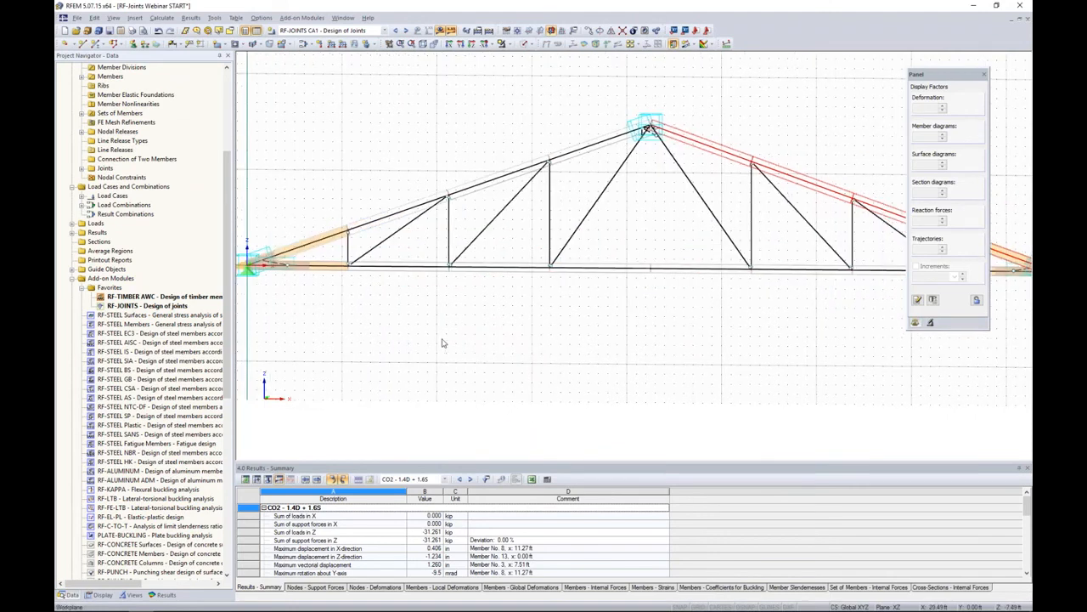
Switch to the open Glulam Beams model and bring its model data into view in the project navigator.
left_click(340, 19)
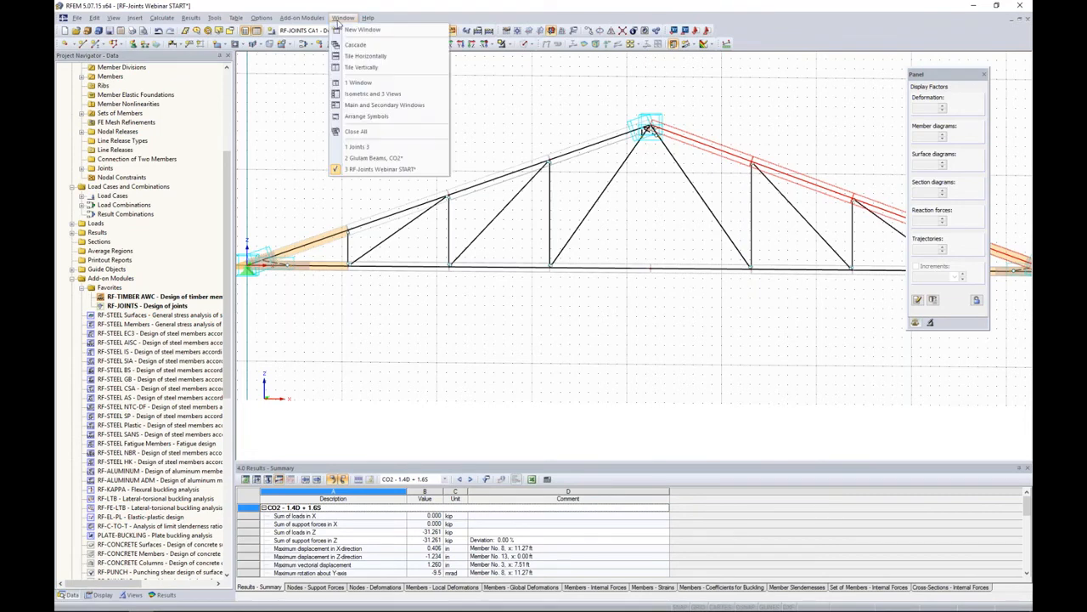
left_click(367, 158)
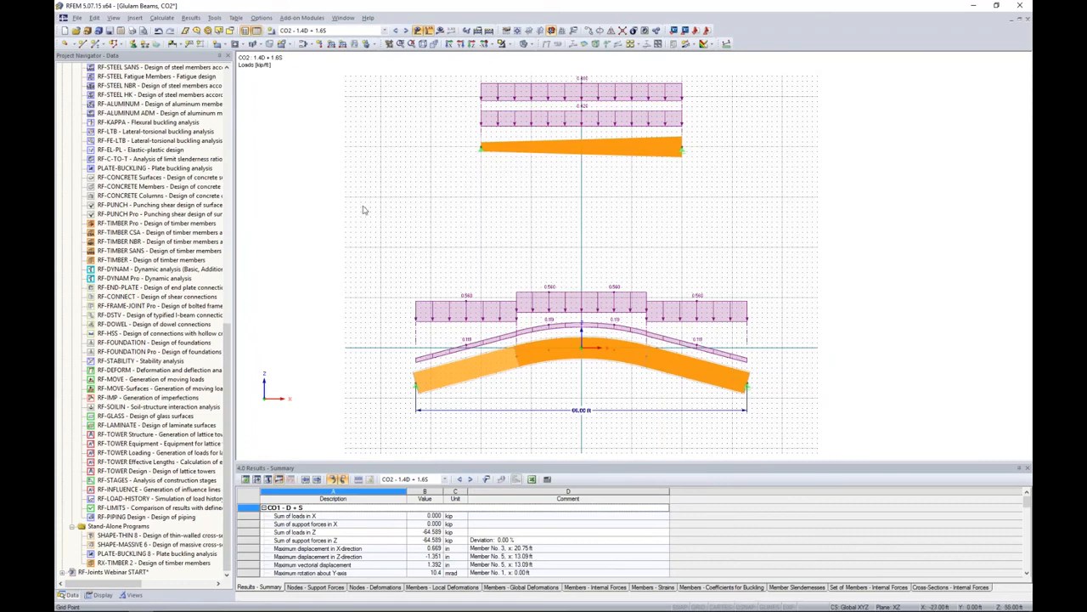
left_click_drag(228, 394, 228, 135)
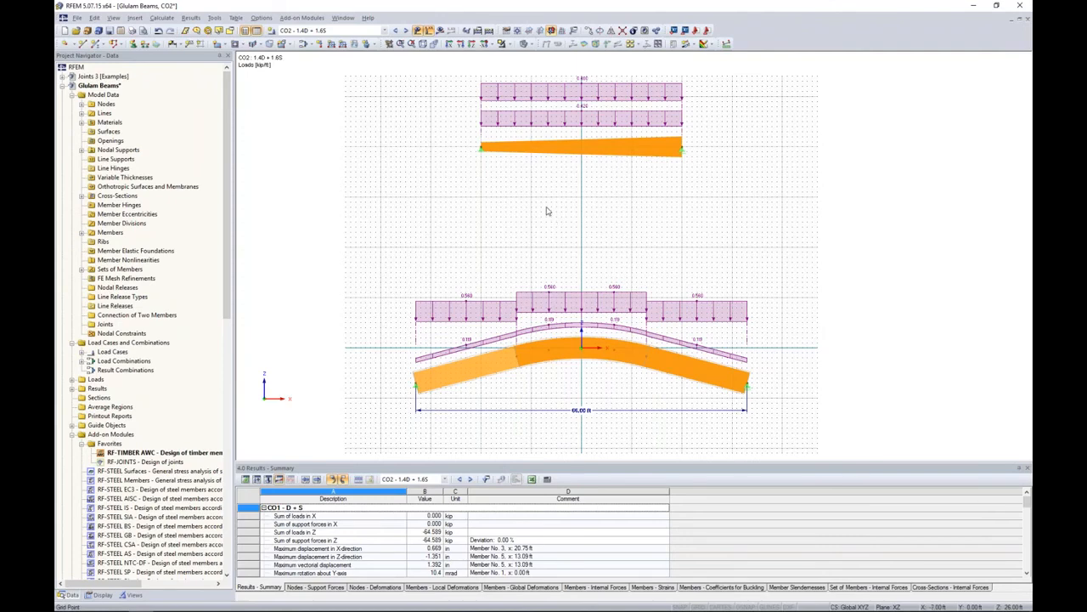
Inspect the start and end cross-section properties of the tapered glulam member and leave the member unmodified.
double_click(563, 150)
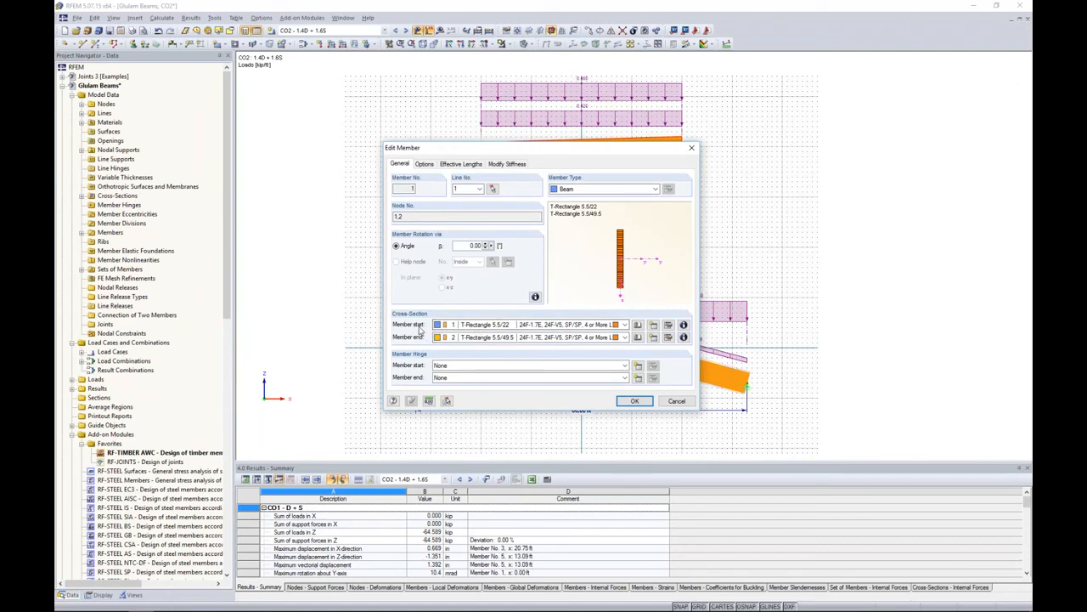
left_click(683, 324)
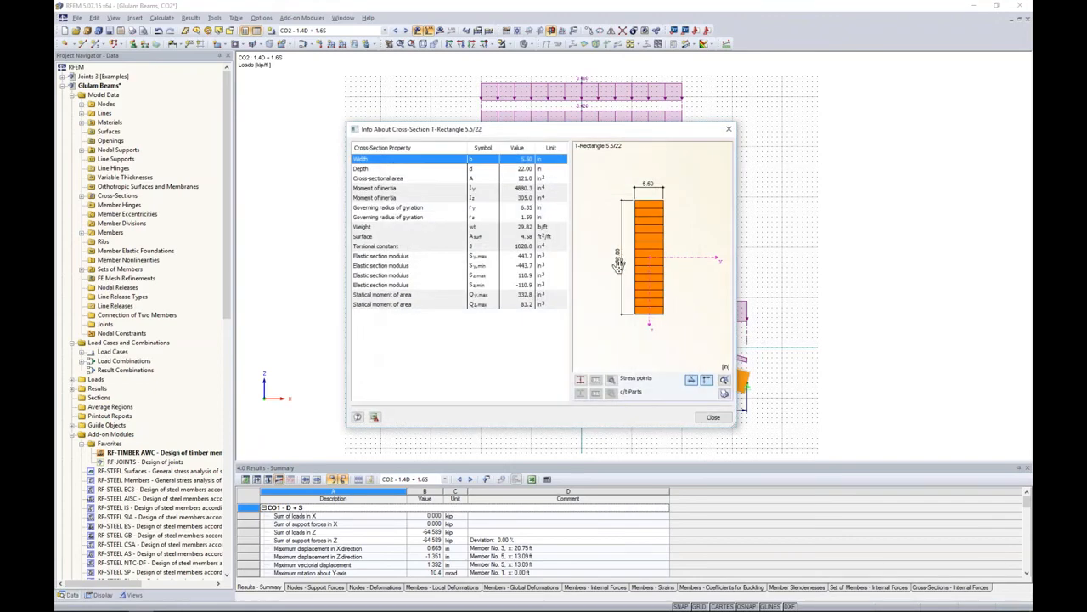
left_click(714, 418)
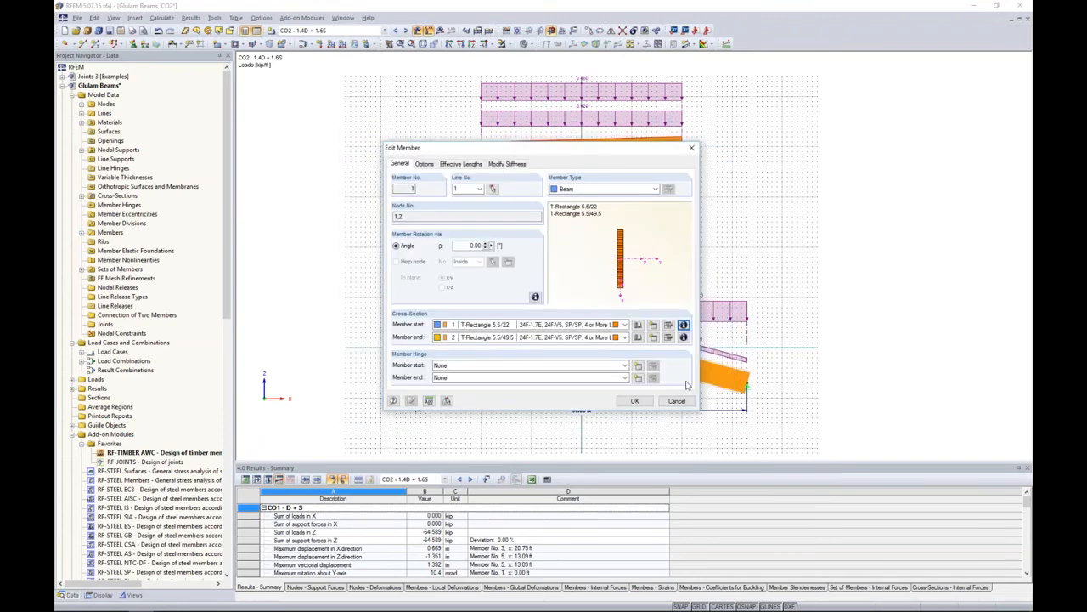
left_click(682, 334)
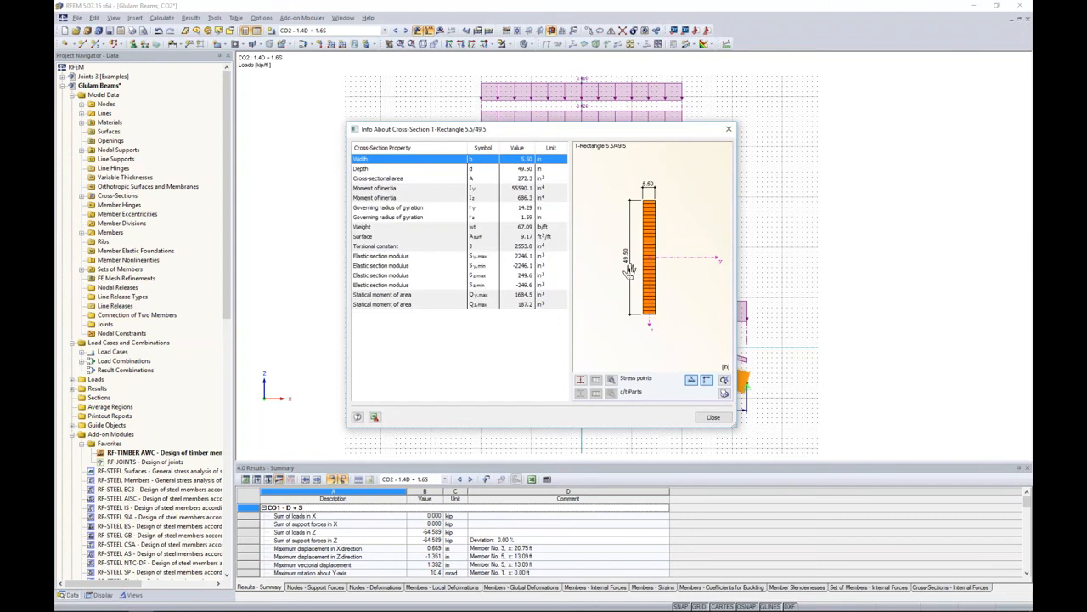
left_click(712, 418)
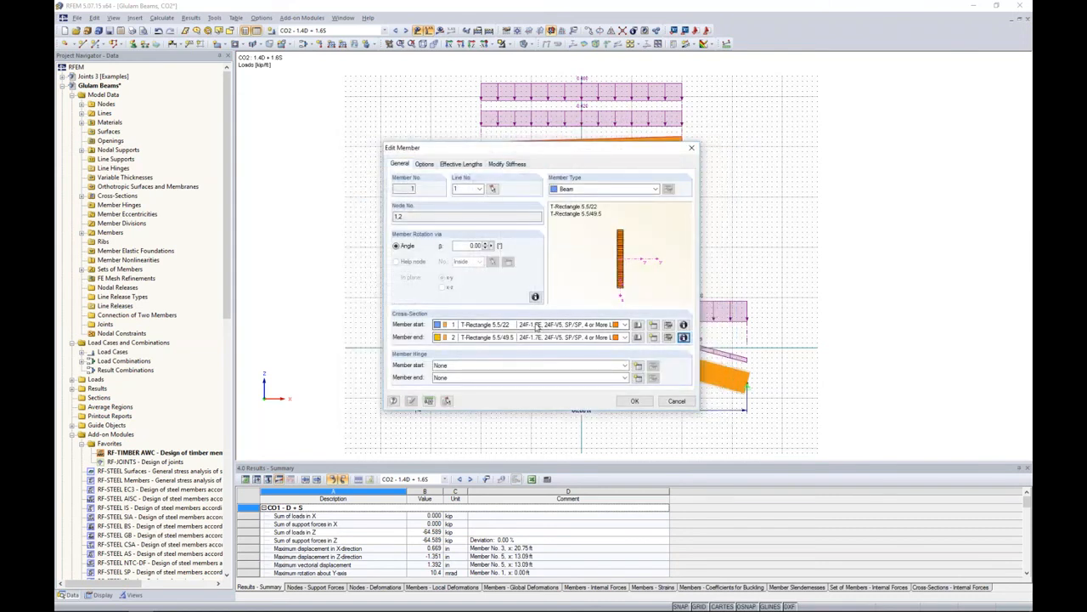
left_click(678, 401)
Look over the curved glulam beam and the general data of the CA1 - Tapered Glulam case in RF-TIMBER AWC, and close the module.
middle_click_drag(612, 400, 611, 348)
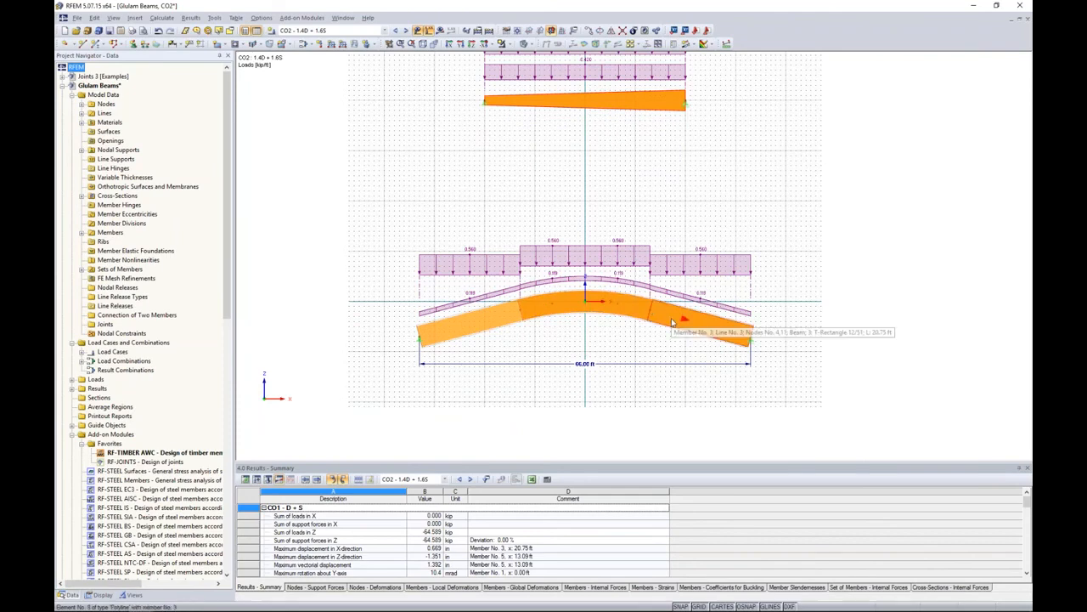
scroll(501, 321, "up", 1)
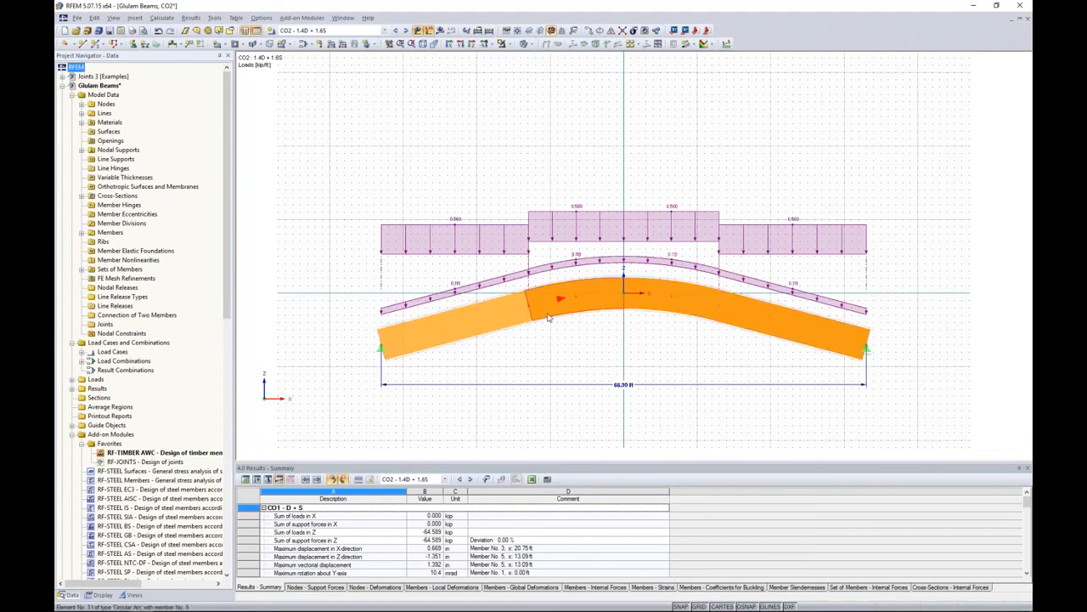
double_click(147, 453)
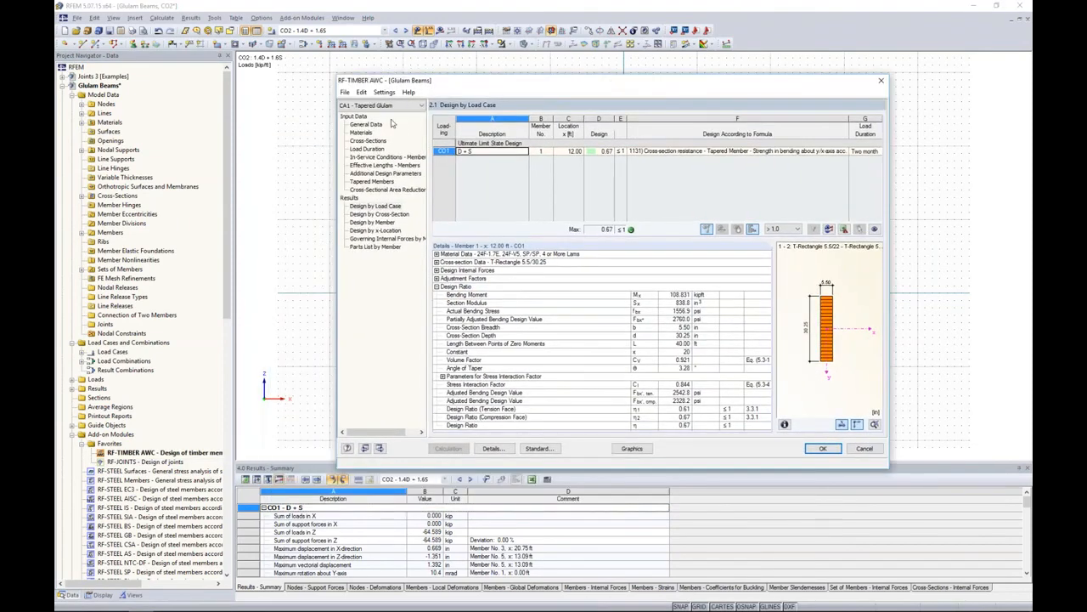
left_click(378, 124)
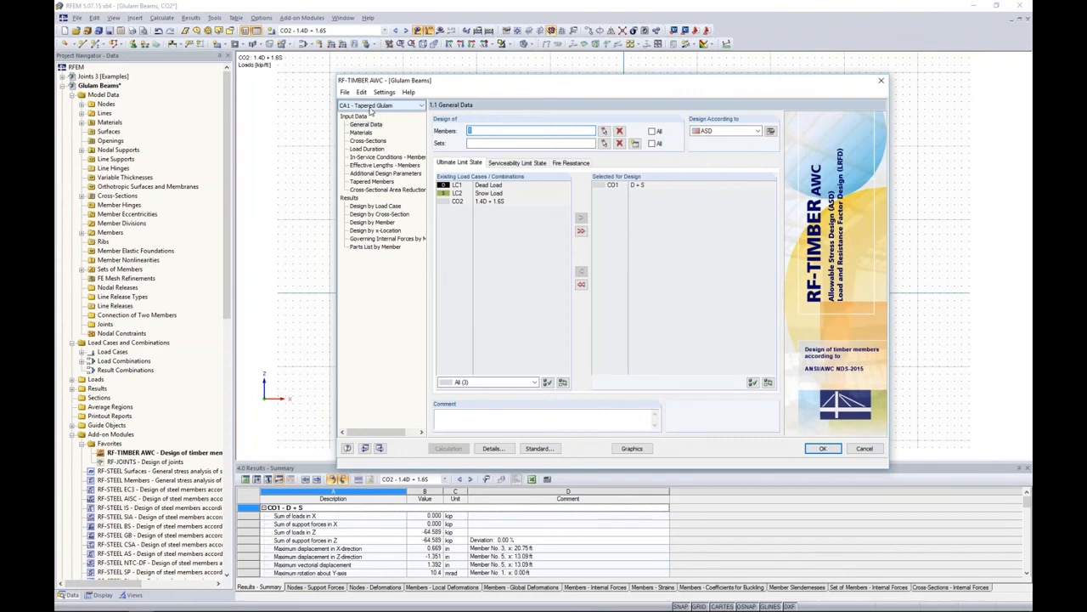
left_click_drag(486, 84, 468, 114)
left_click(805, 478)
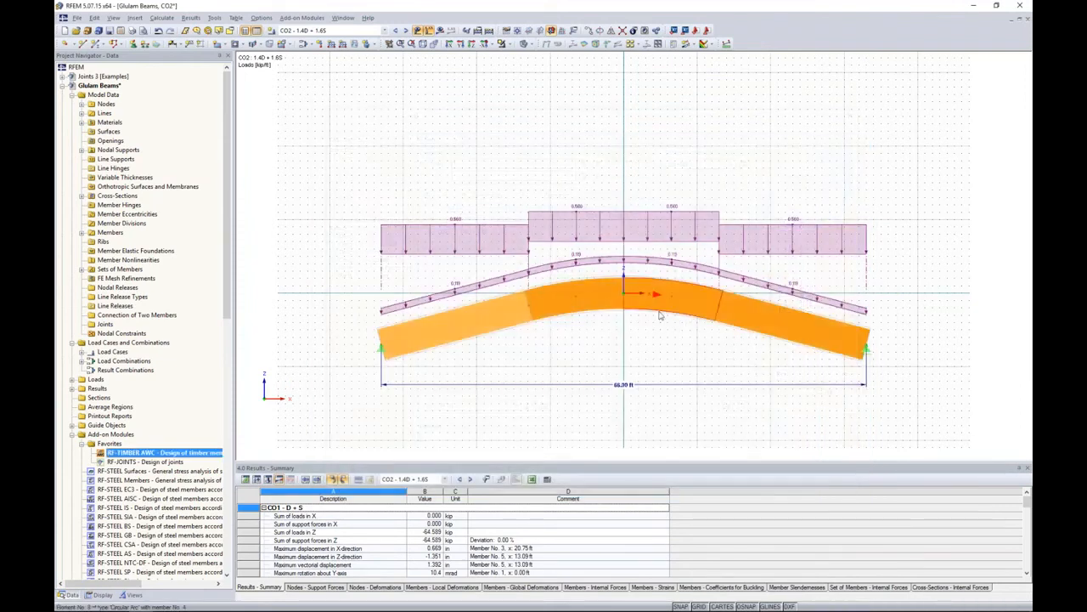
scroll(660, 313, "down", 2)
middle_click_drag(655, 221, 635, 266)
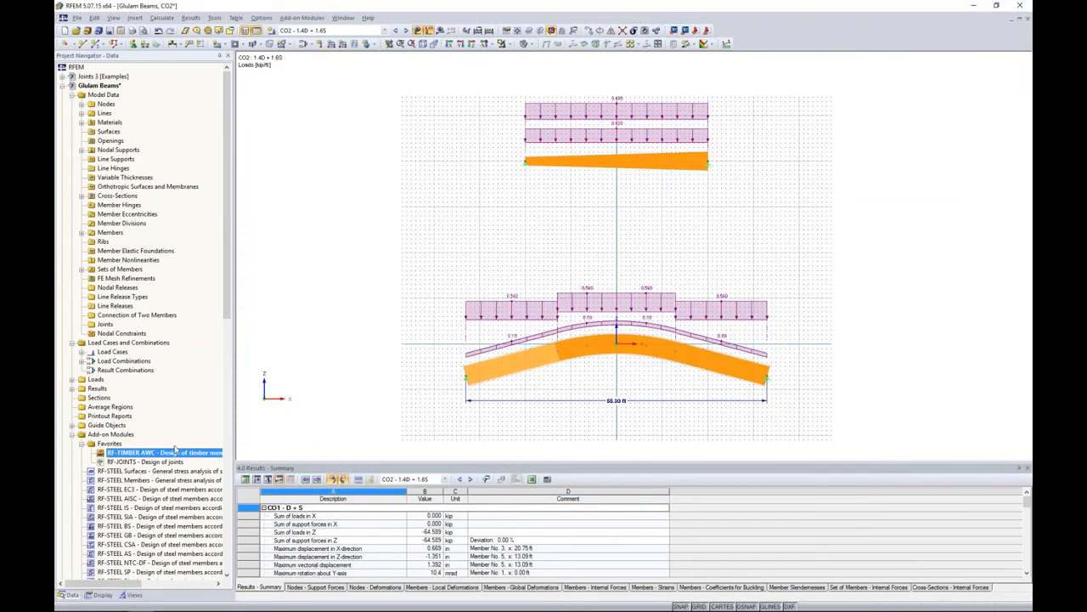
Reopen RF-TIMBER AWC and compare the general data of the CA2 - Curved Glulam and CA1 - Tapered Glulam cases.
double_click(176, 451)
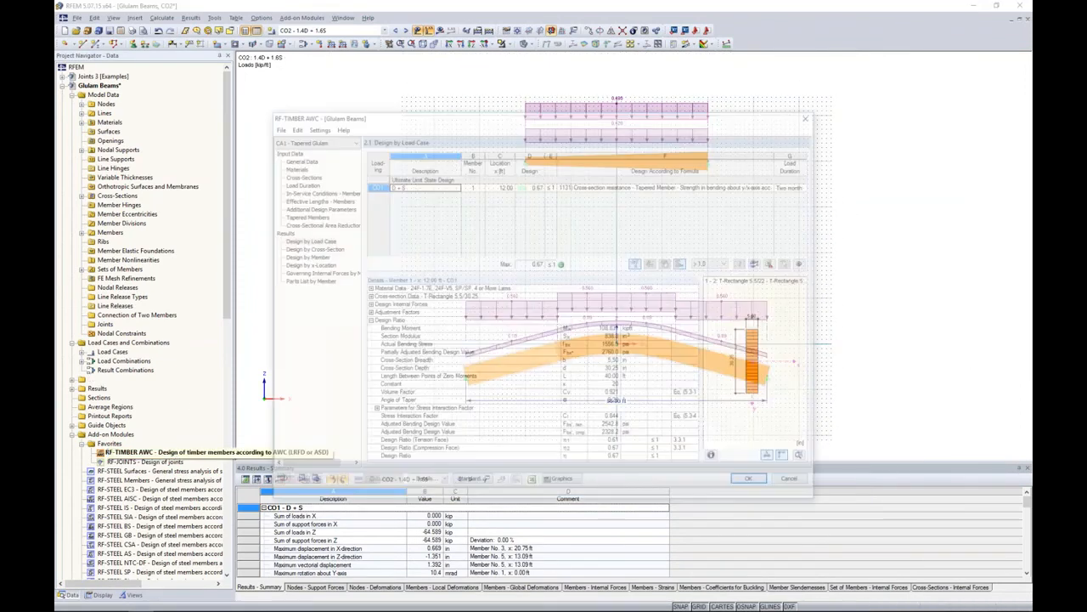
left_click(303, 161)
left_click(311, 139)
left_click(304, 157)
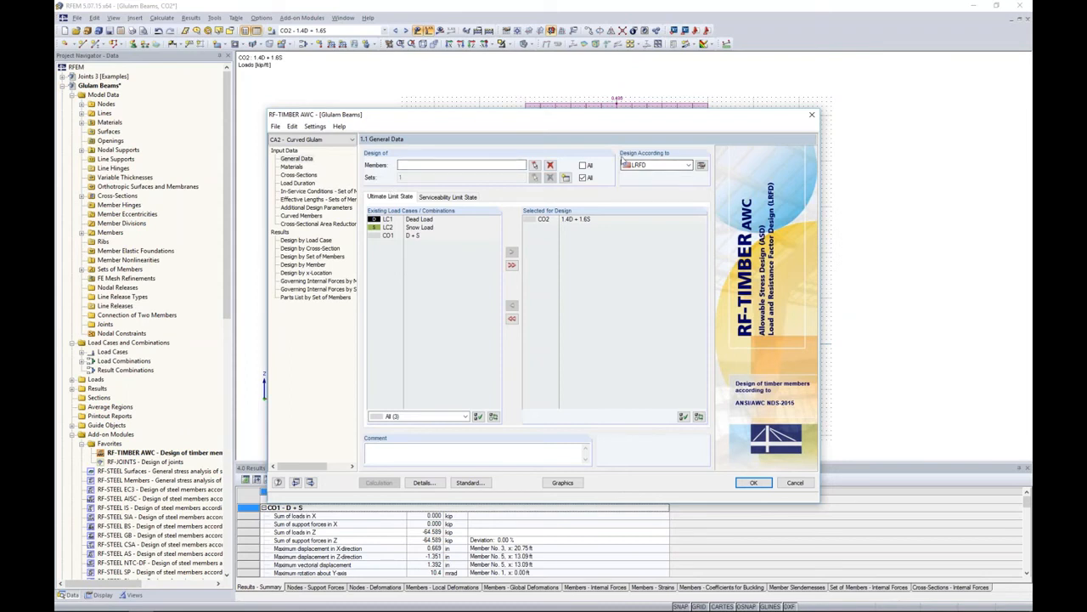
left_click(307, 141)
left_click(307, 147)
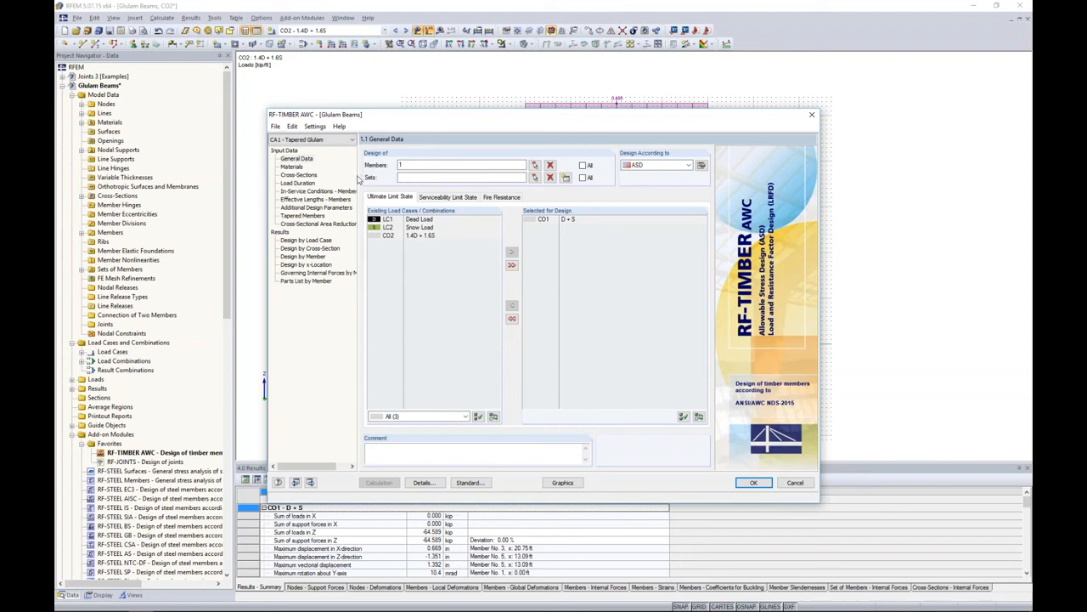
Review the load duration settings of the tapered glulam case and the loading condition options for radial stress design.
left_click(297, 184)
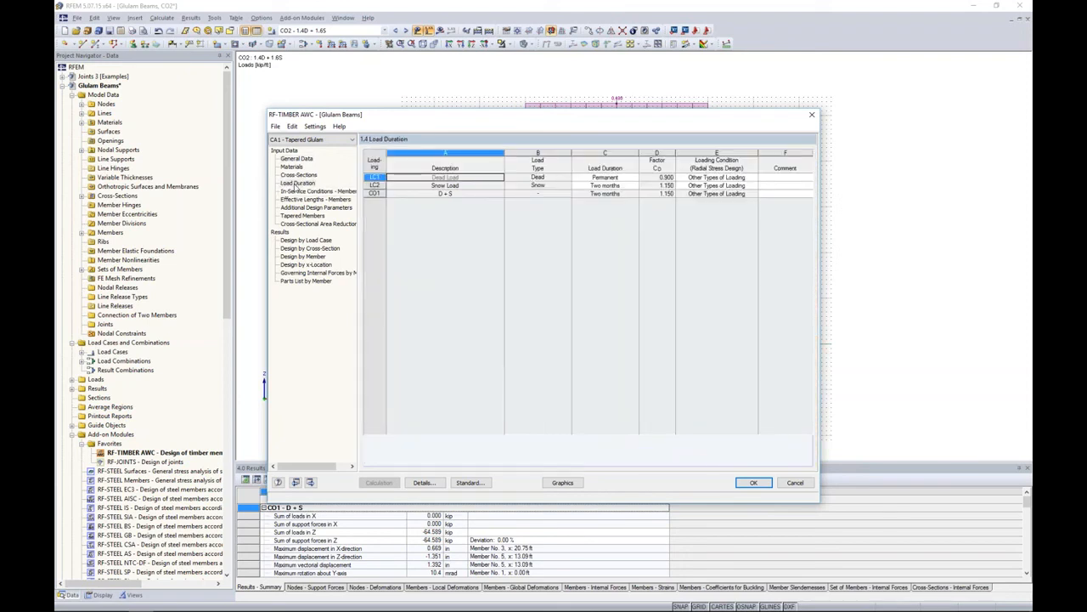
left_click(739, 177)
left_click(753, 178)
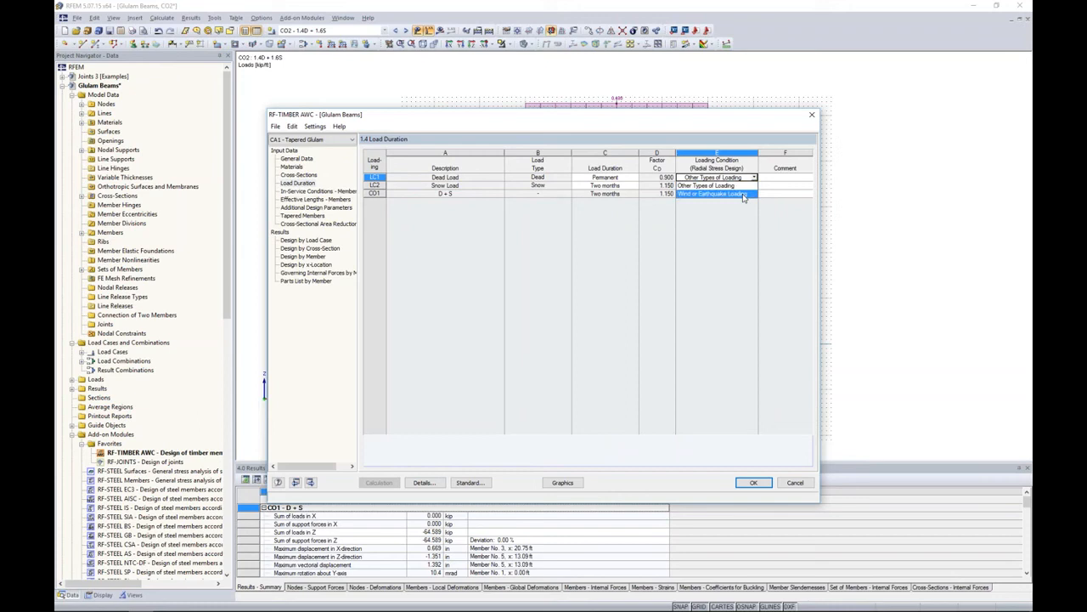
left_click(740, 220)
Review the tapered member's grain parallel to edge setting, consulting the Glulam Tapered Members slide in the PowerPoint slide show.
left_click(308, 216)
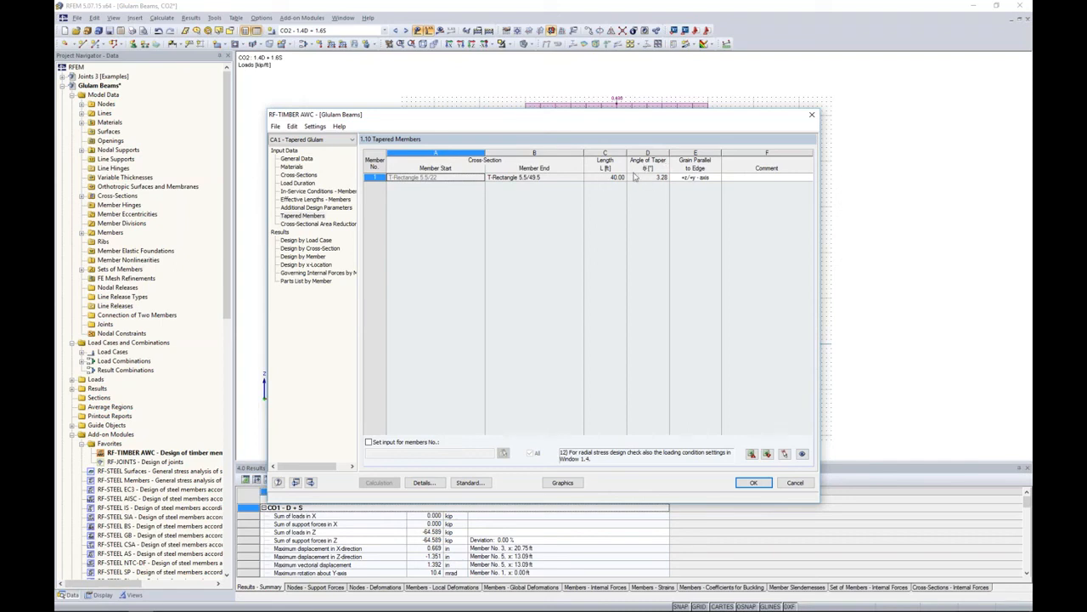
left_click(695, 178)
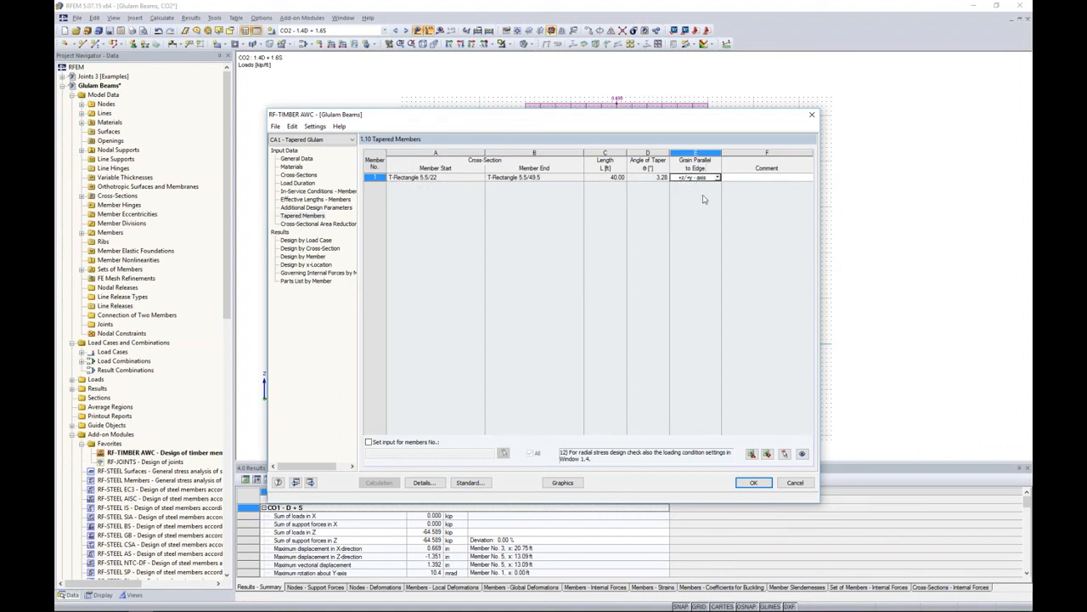
key("alt+Tab")
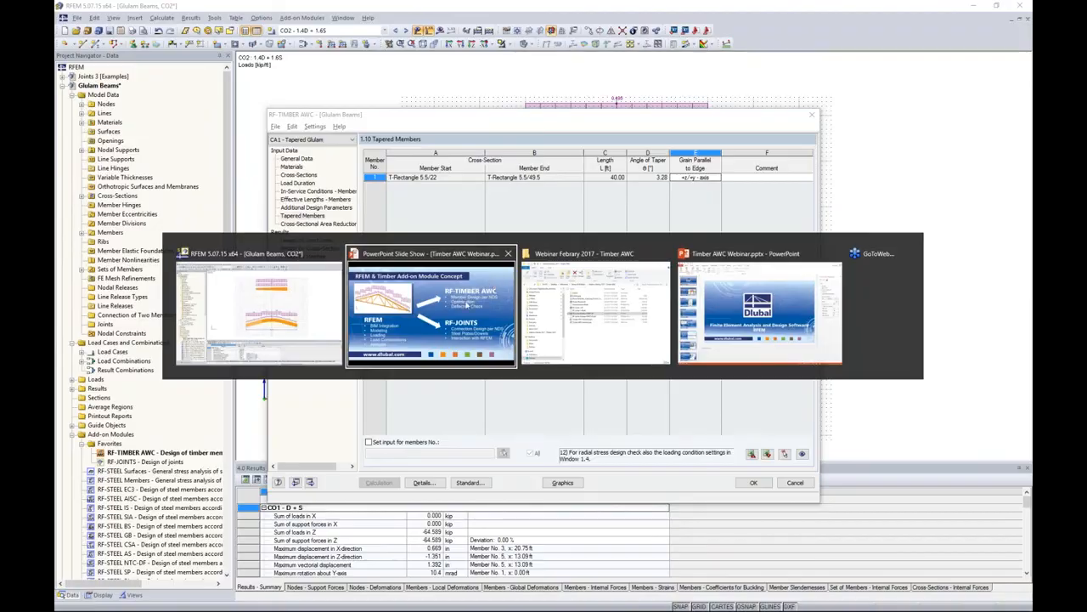
key("Right")
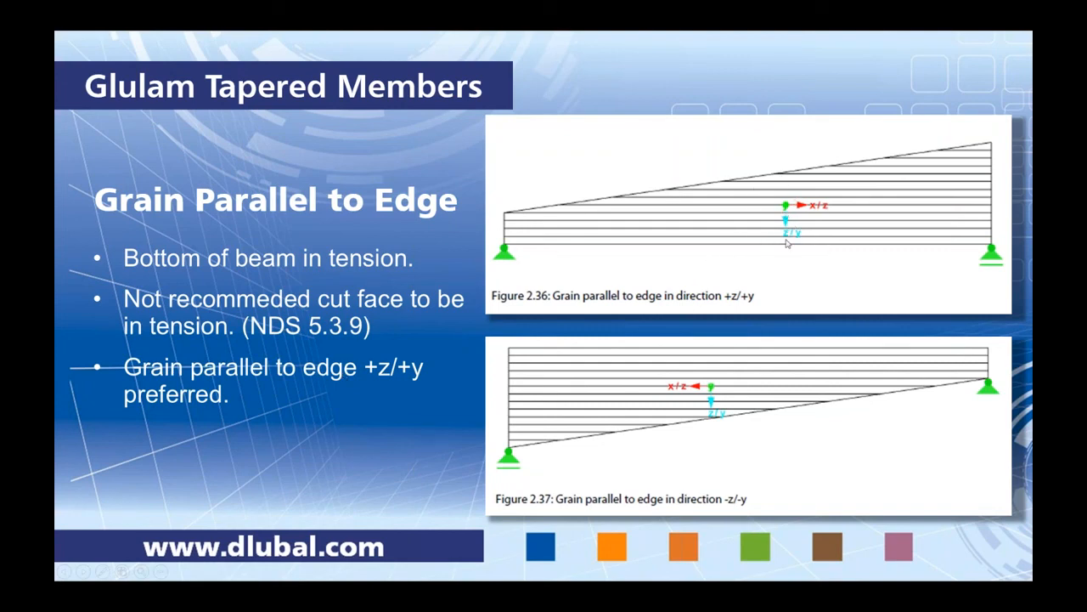
key("alt+Tab")
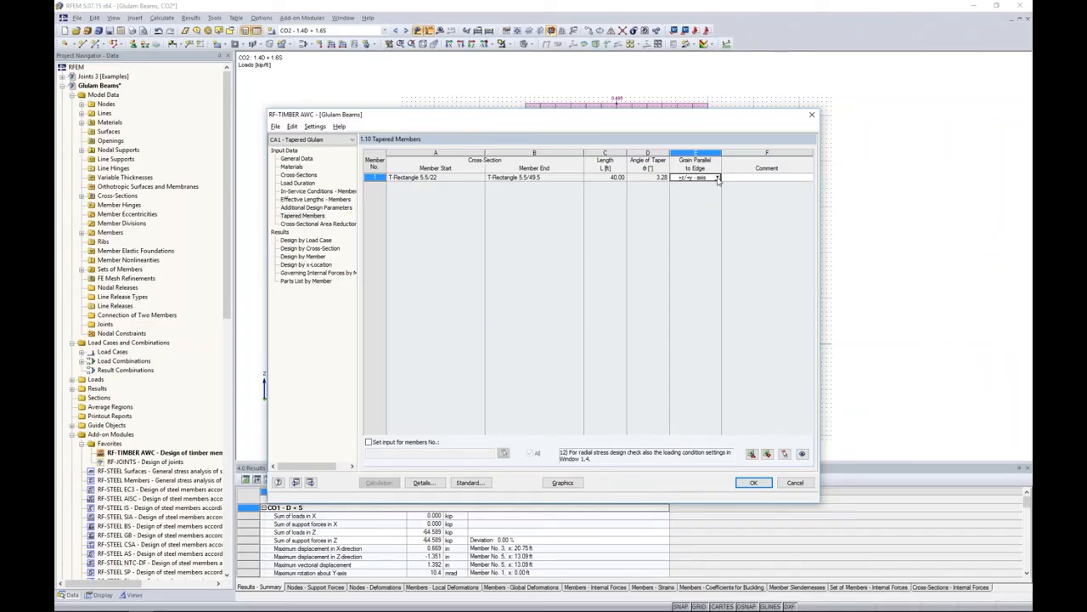
left_click(718, 179)
left_click(718, 181)
Examine the tapered beam's design by member, including the details of its shear and bending strength checks.
left_click(314, 257)
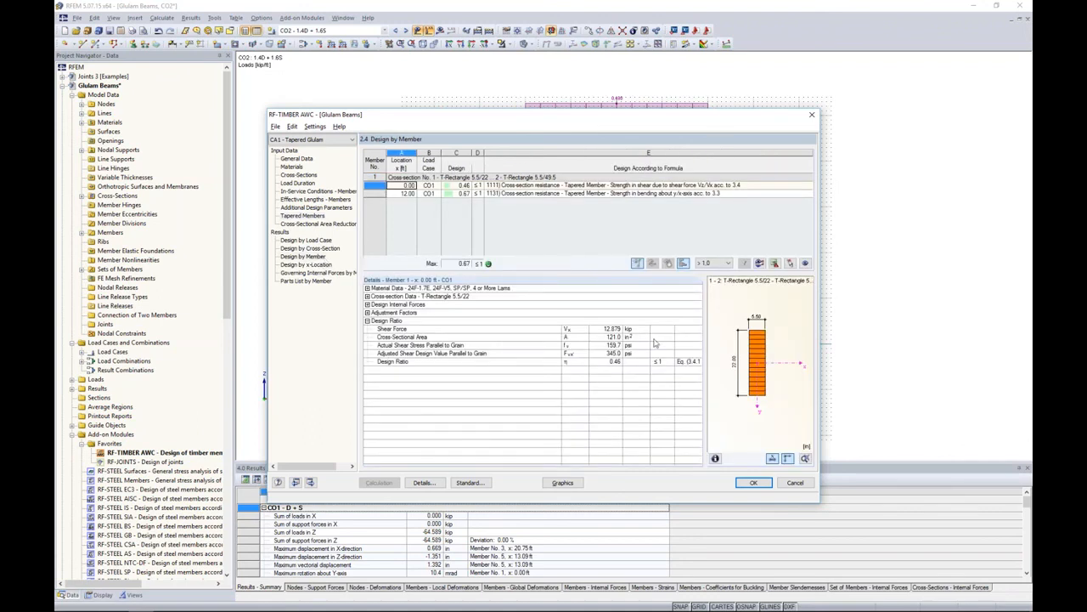
left_click_drag(666, 344, 695, 339)
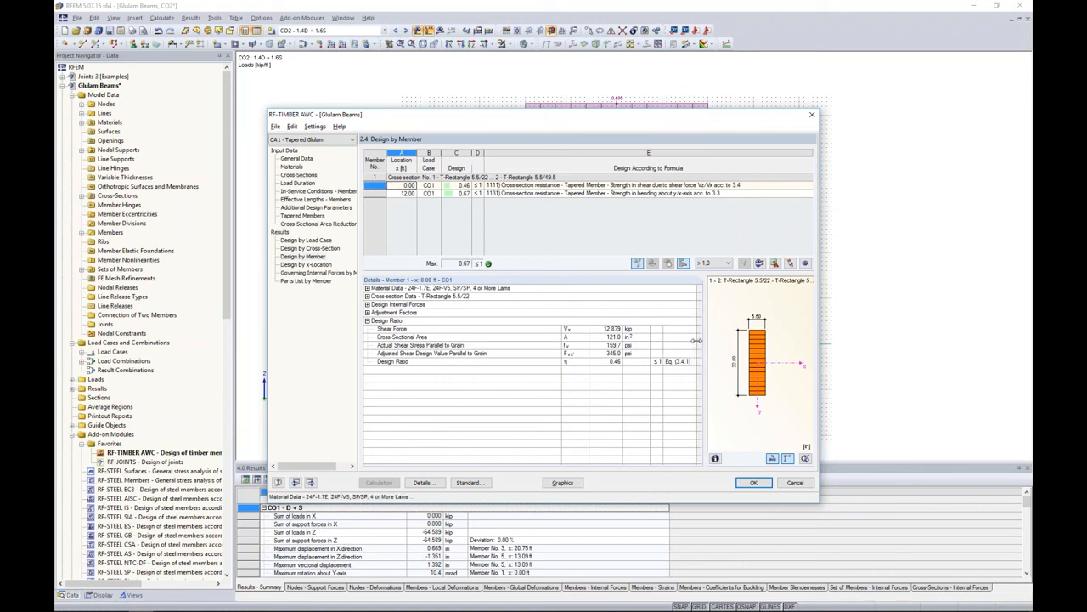
left_click(675, 194)
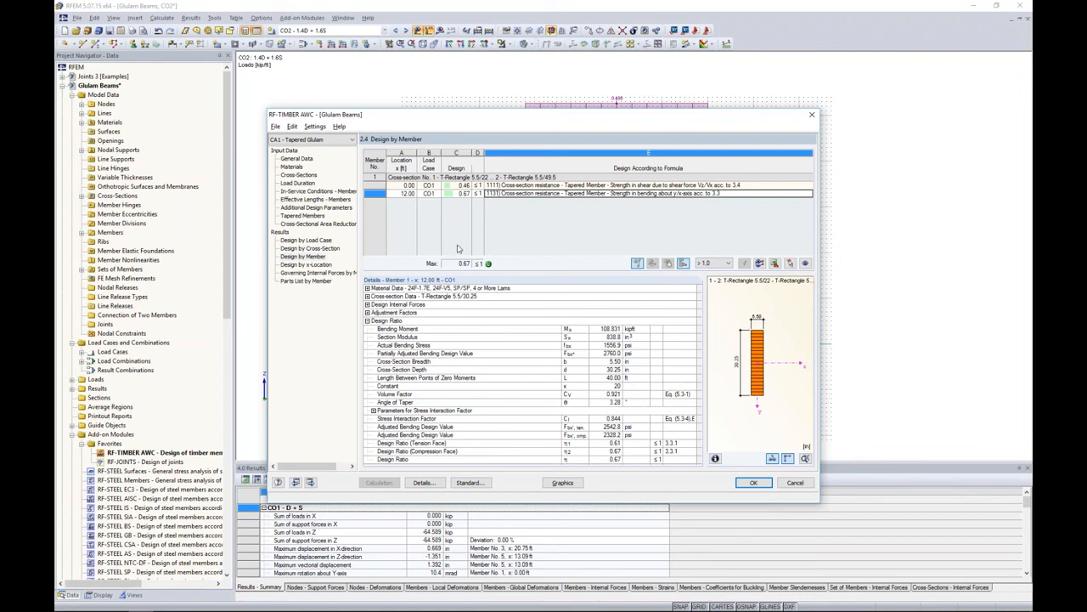
Switch to the CA2 - Curved Glulam case and review its load duration and curved member settings.
left_click(337, 140)
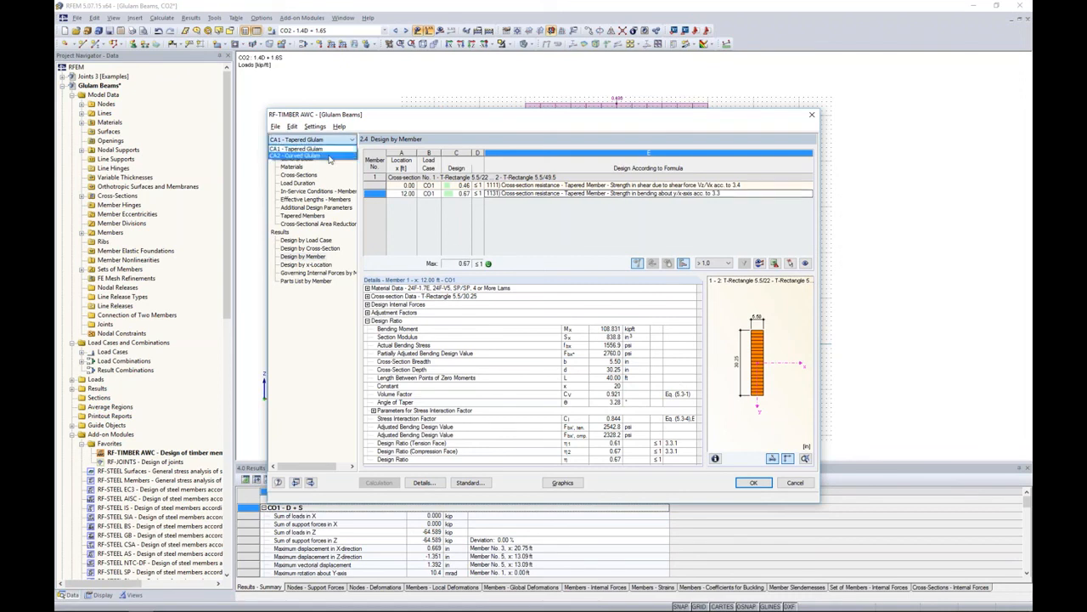
left_click(328, 156)
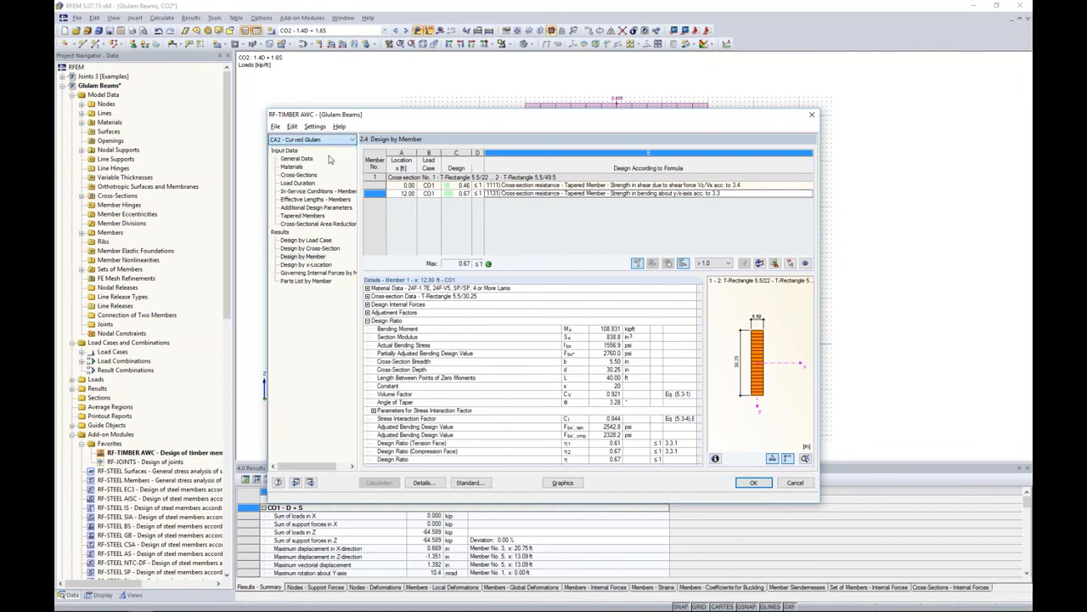
left_click(304, 183)
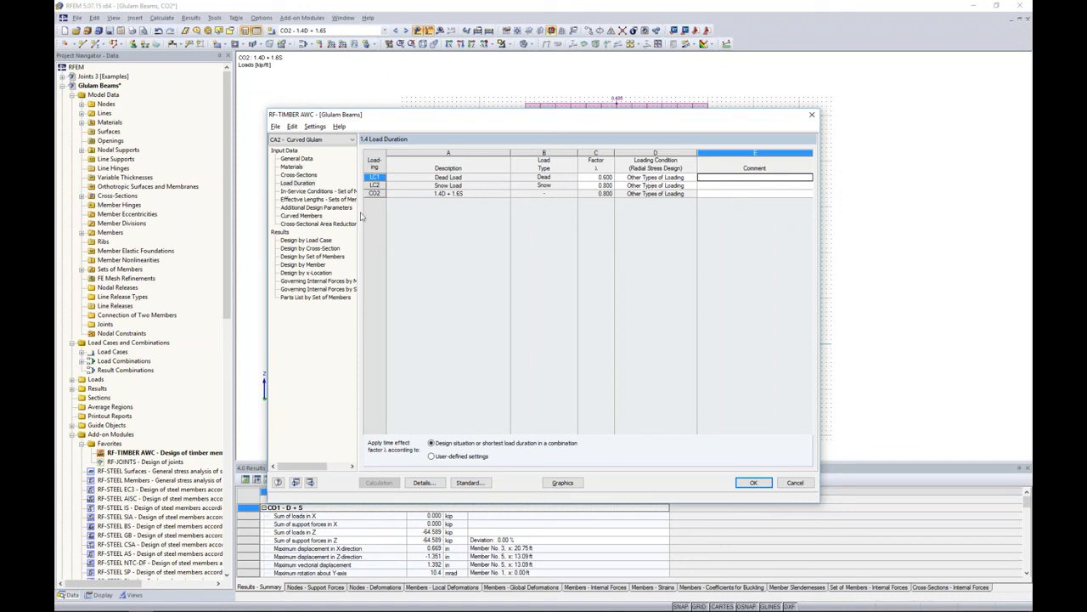
left_click(299, 216)
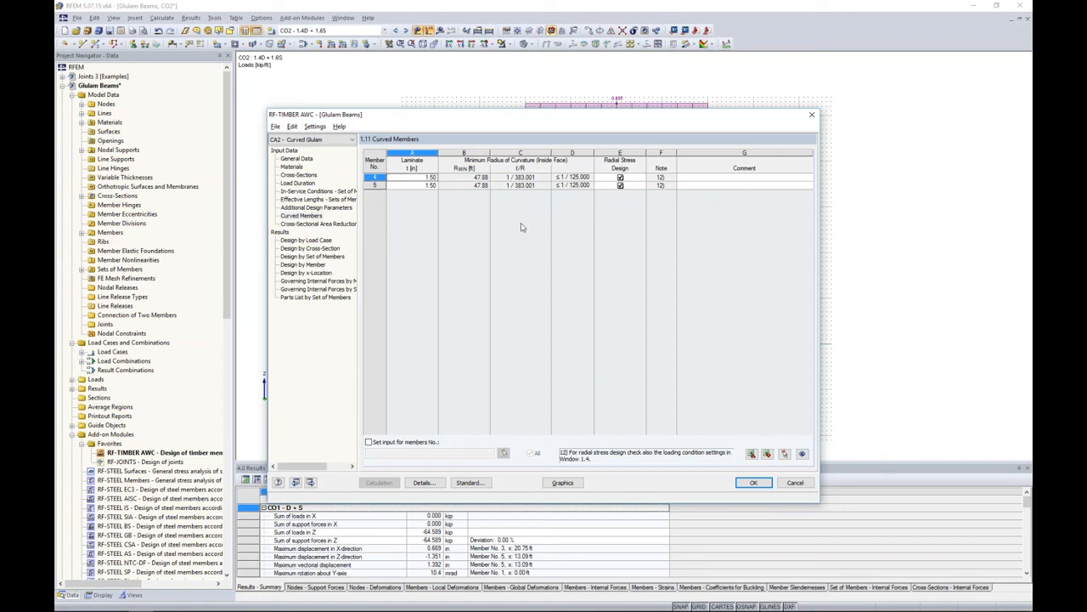
Check the laminate thickness of the curved members and recalculate the curved glulam case with radial stress design enabled.
left_click(420, 184)
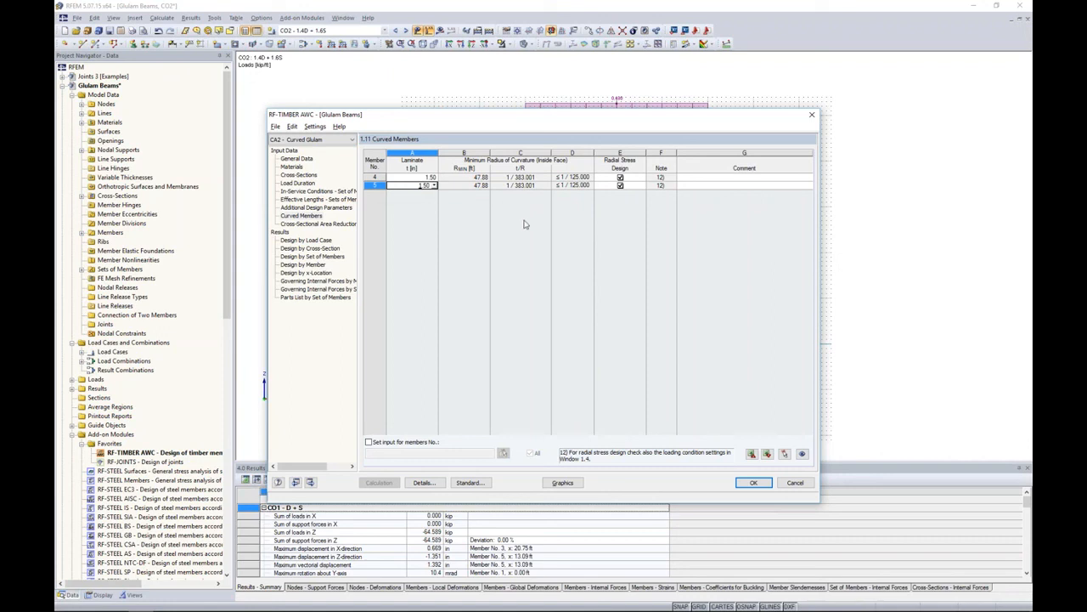
left_click(620, 178)
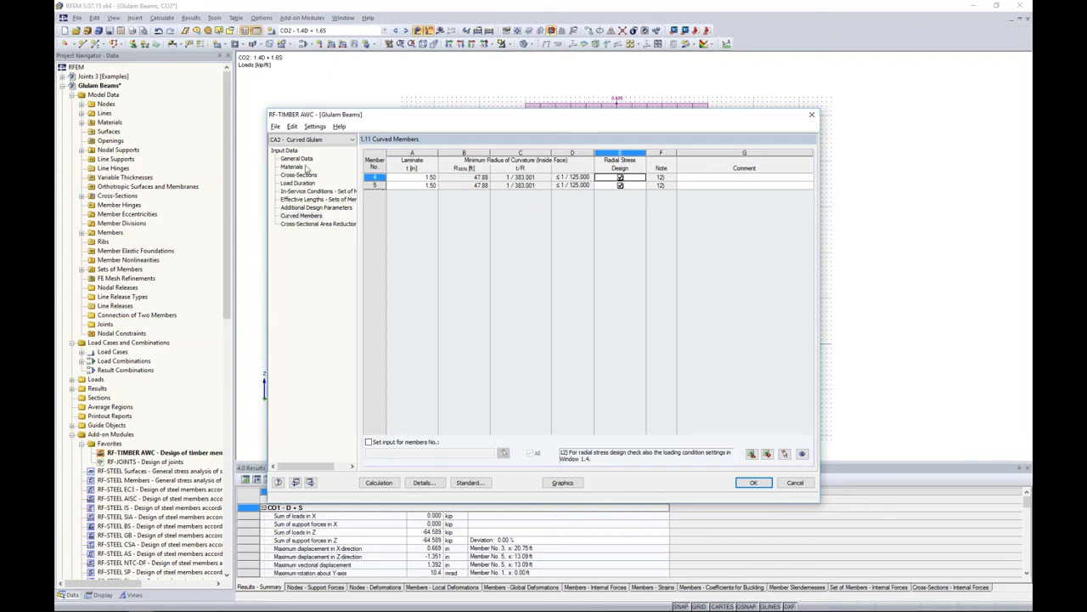
left_click(378, 482)
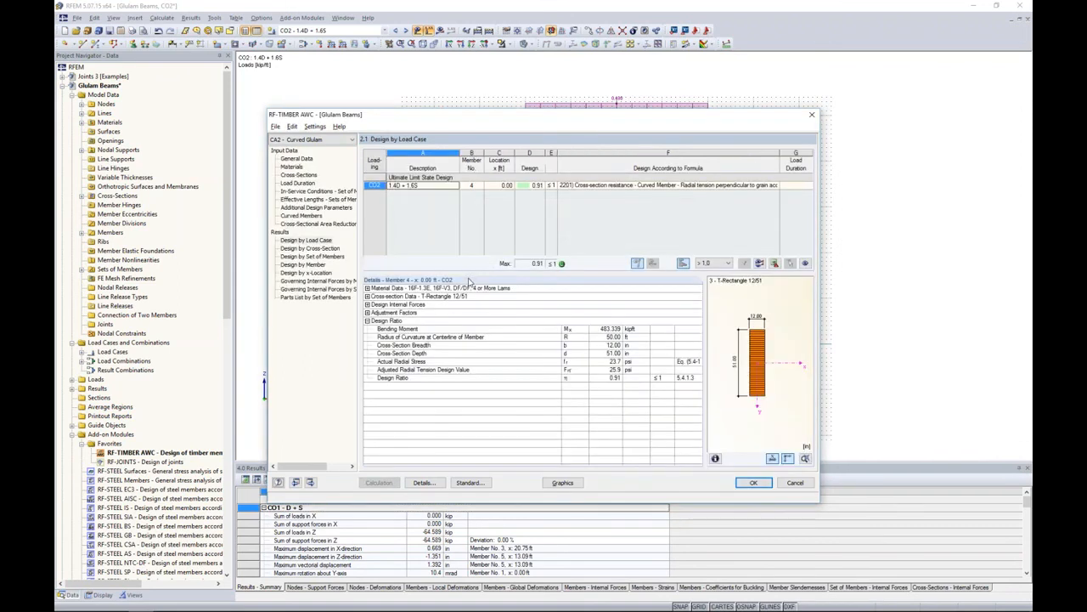
Examine the curved glulam beam's design by member, including the bending and compression check details, and accept and close the timber design.
left_click(304, 264)
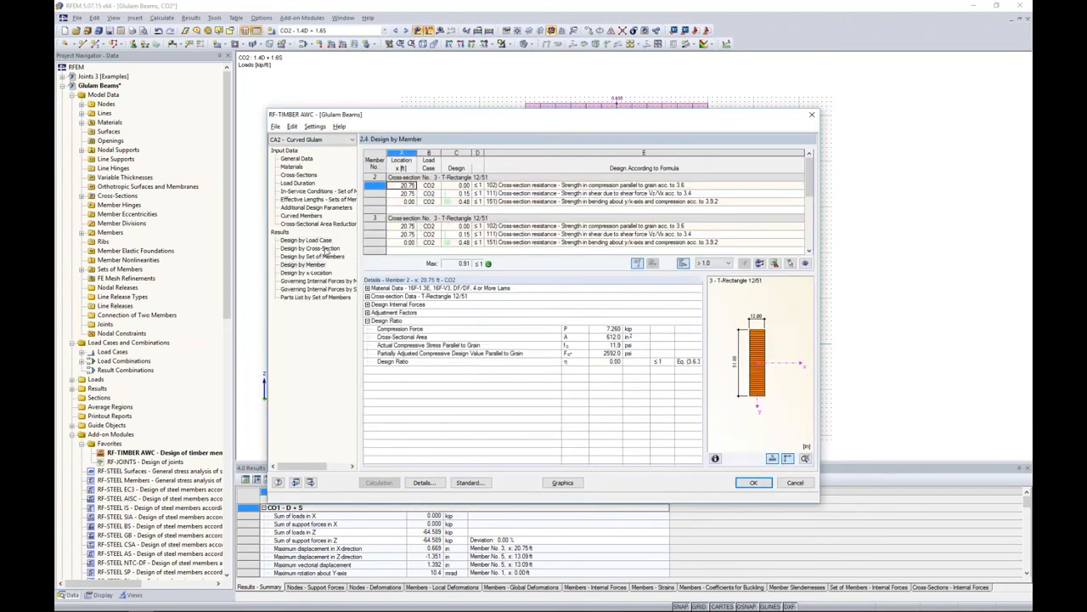
scroll(811, 179, "down", 3)
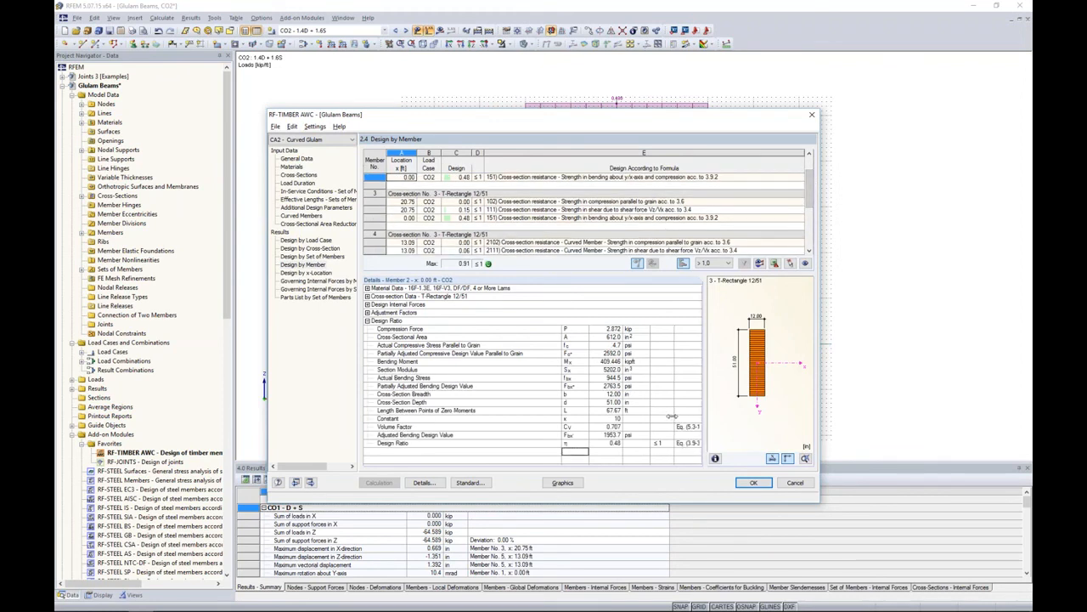
left_click_drag(675, 417, 663, 418)
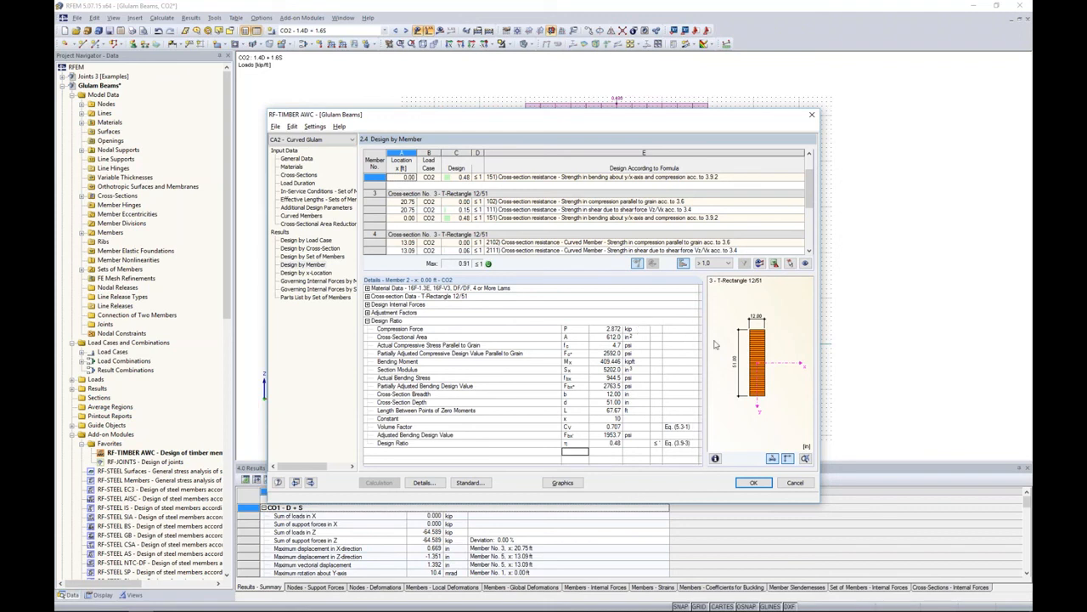
left_click(753, 481)
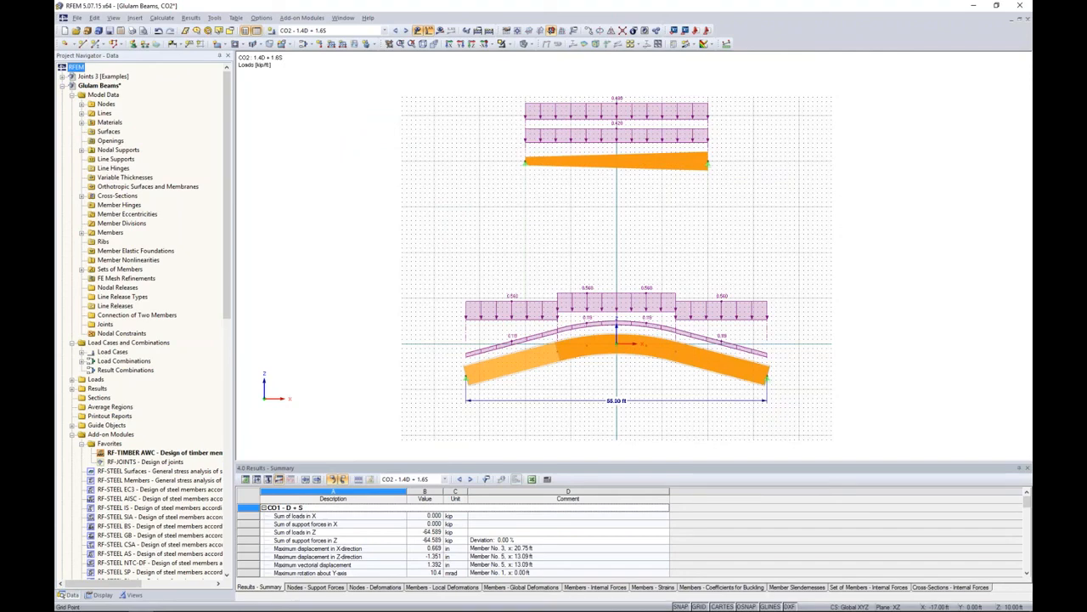
Switch to the PowerPoint slide show and advance to the More Information slide.
key("alt+Tab")
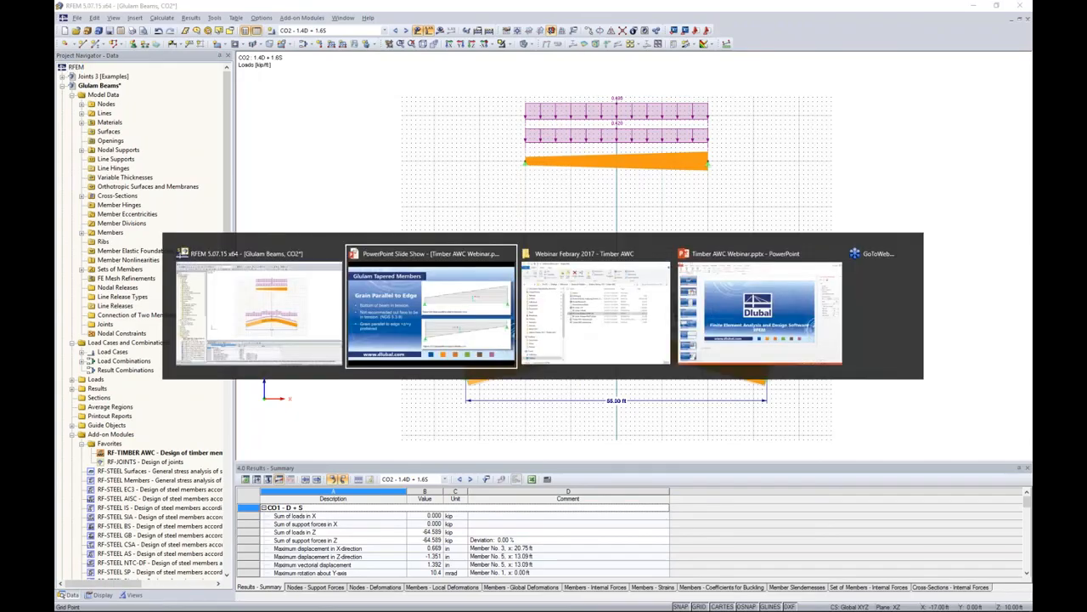
left_click(487, 307)
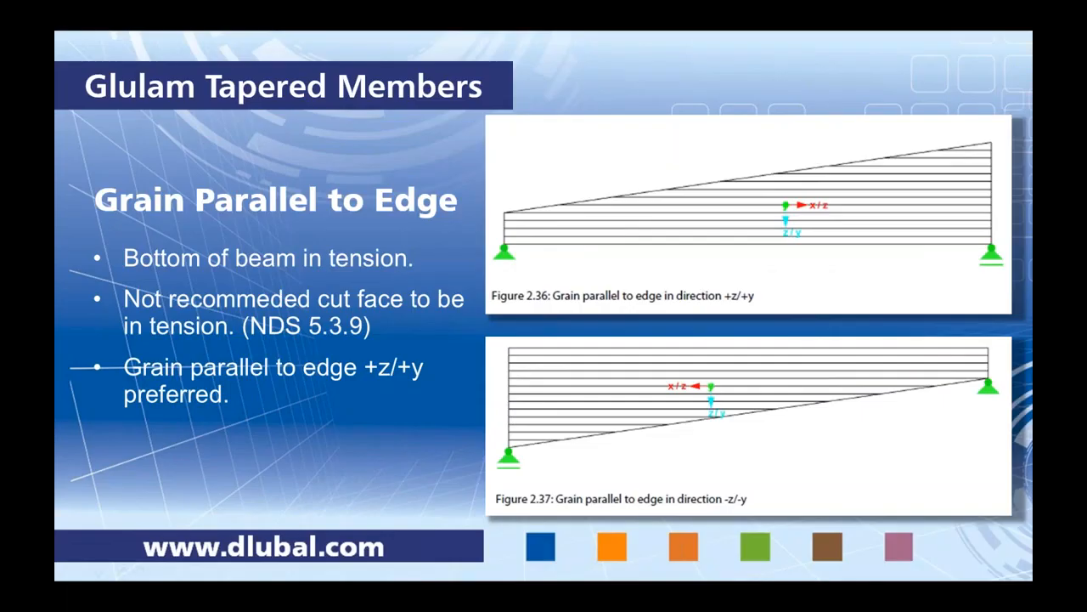
left_click(556, 299)
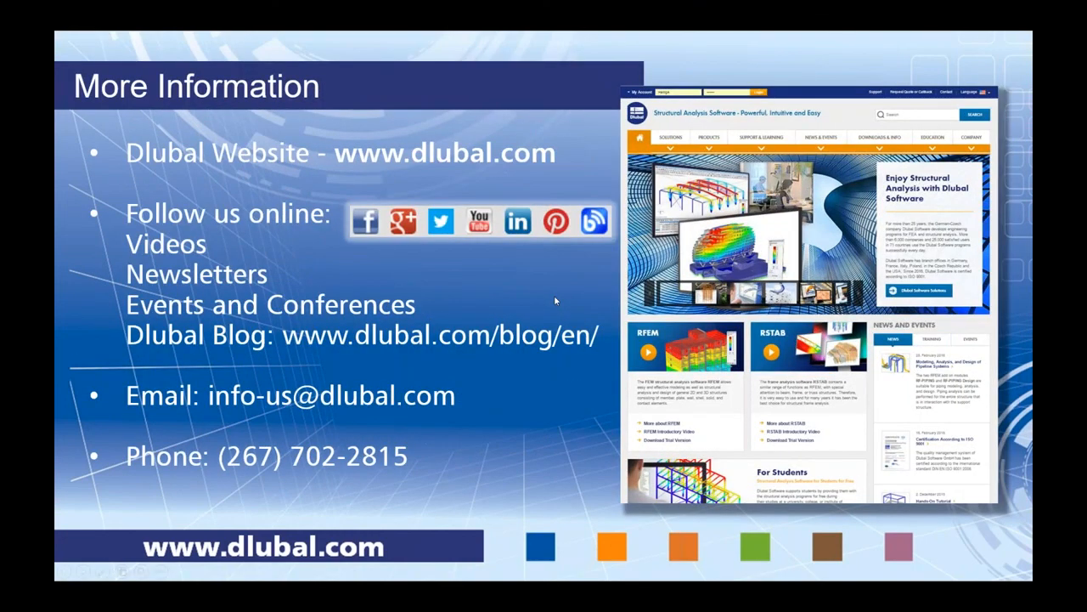